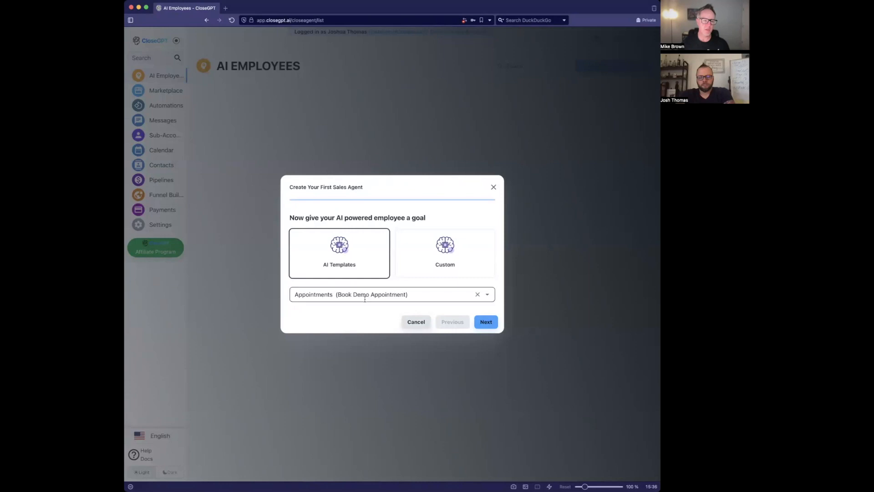
# - Close the goal template list and switch the agent's goal type to Custom
pyautogui.scroll(-10, 406, 215)
pyautogui.scroll(10, 405, 216)
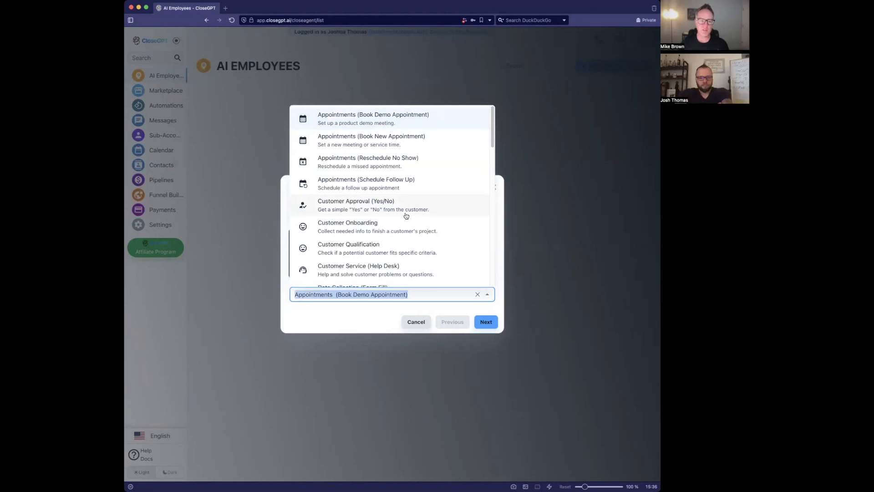
pyautogui.click(357, 315)
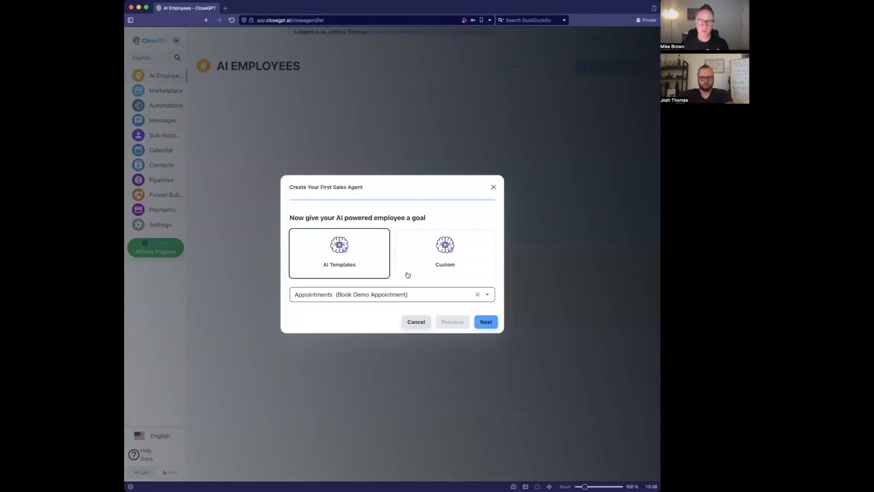
pyautogui.click(433, 246)
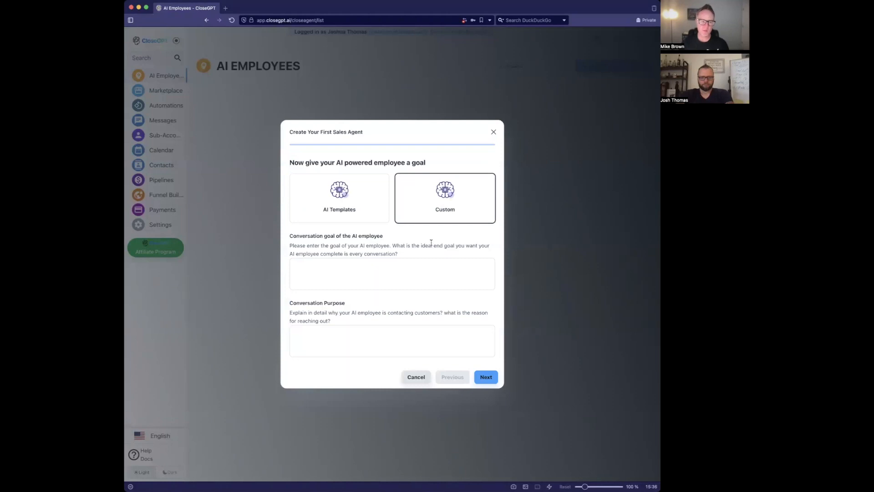
pyautogui.click(376, 279)
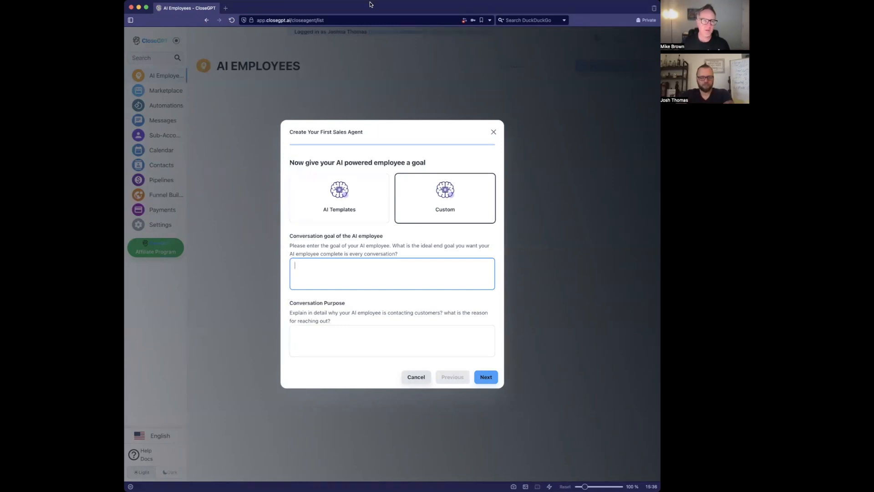
pyautogui.press('super+Tab')
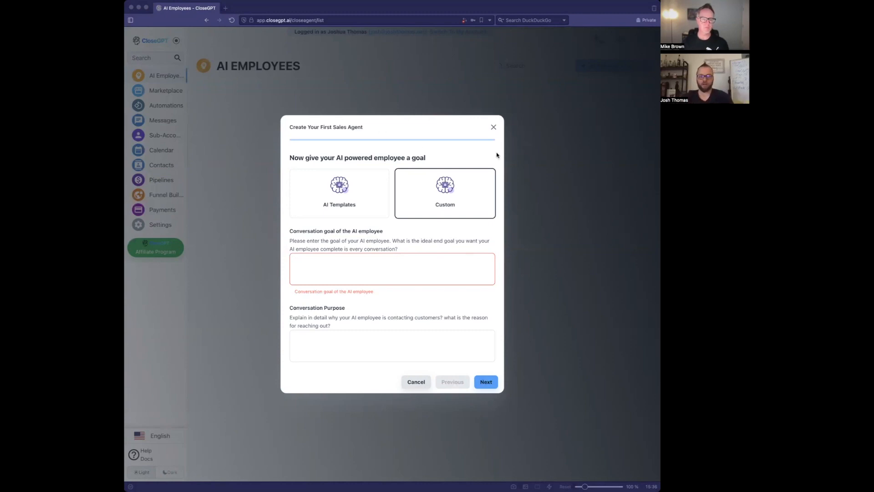
pyautogui.click(542, 191)
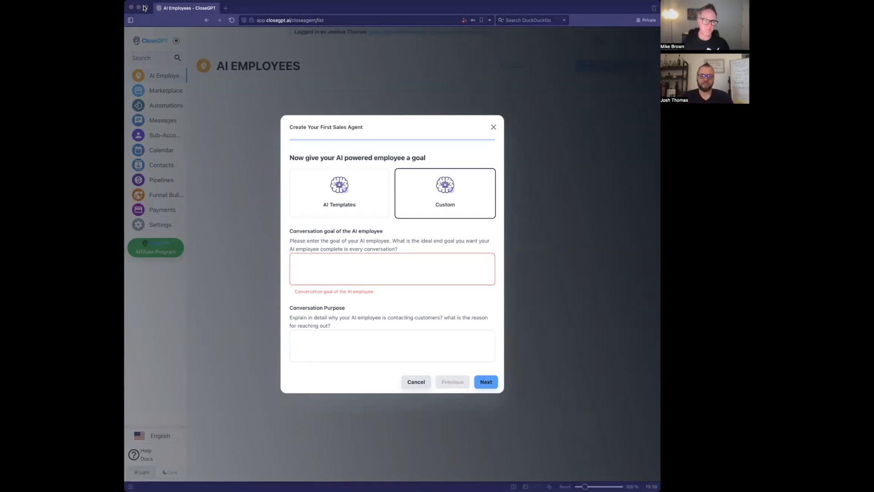
pyautogui.click(386, 264)
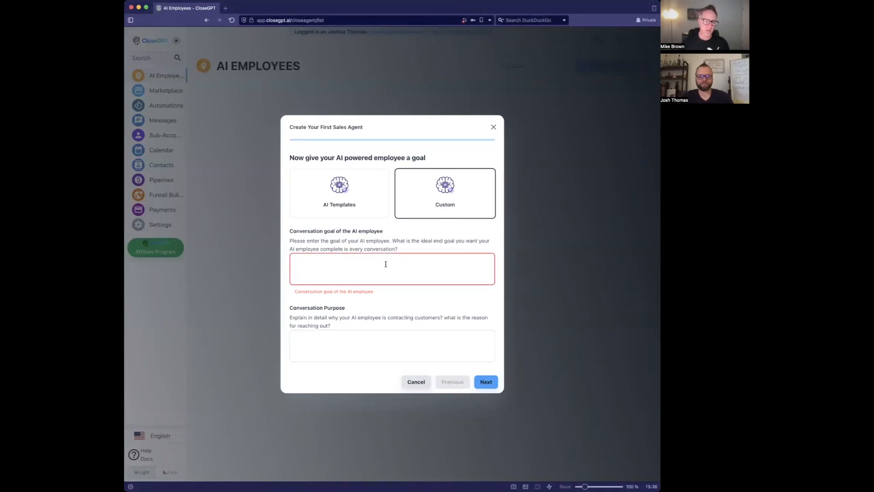
# - Write the goal: get people to sign up for our $7 trial of gofocuself
pyautogui.write('Your goacl')
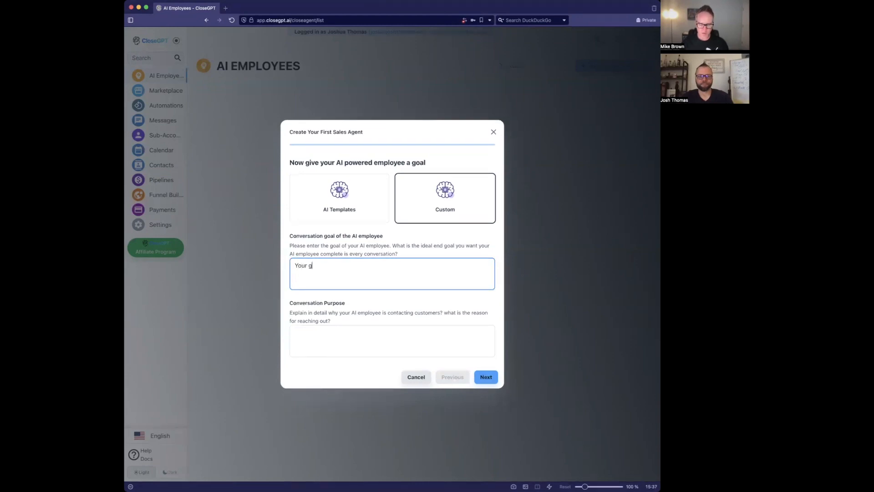
pyautogui.press('BackSpace')
pyautogui.press('BackSpace')
pyautogui.press('BackSpace')
pyautogui.write('al is to get people t')
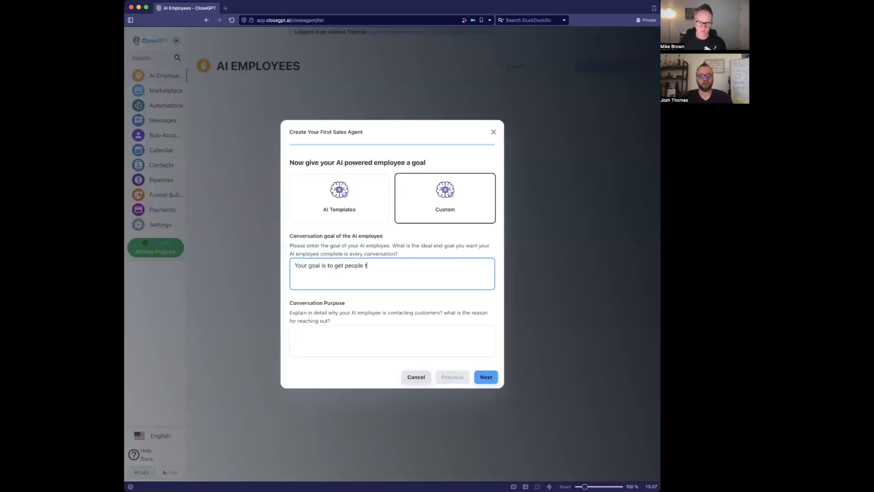
pyautogui.write('o sign')
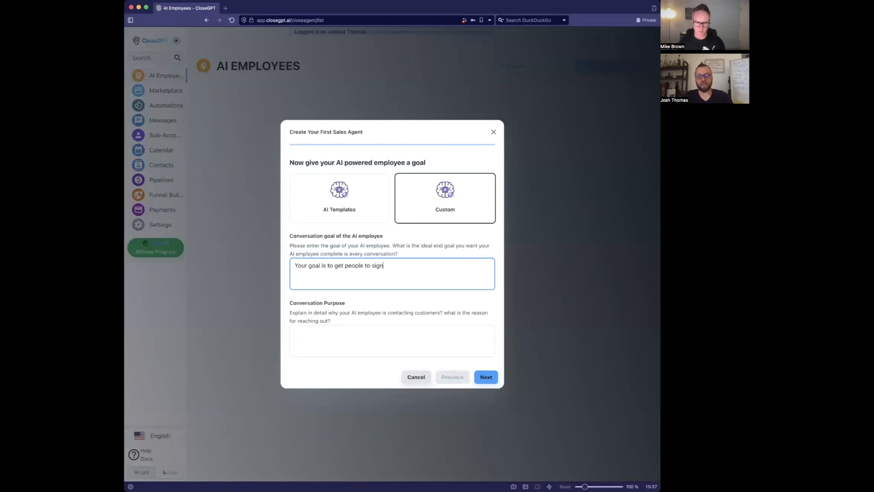
pyautogui.write('up for our ')
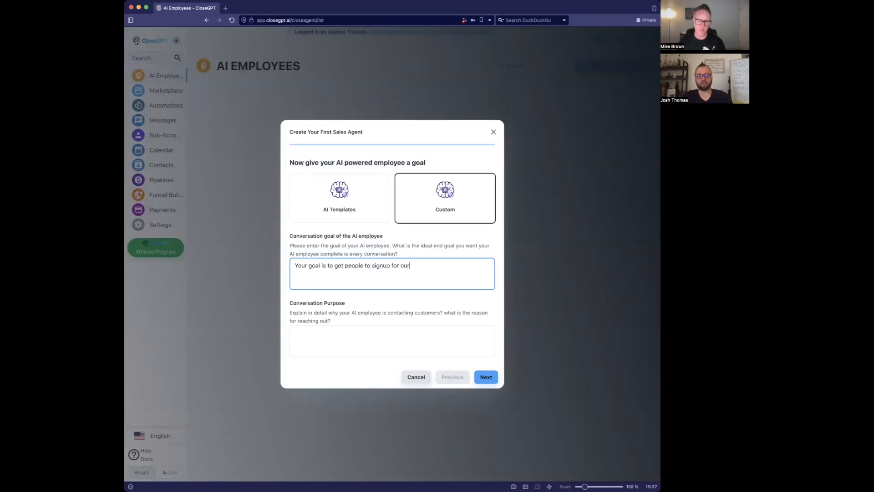
pyautogui.write('$8')
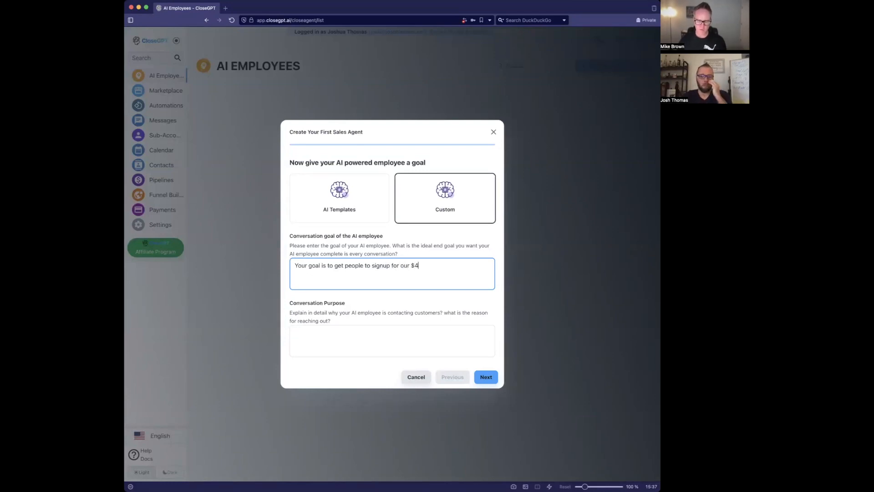
pyautogui.press('BackSpace')
pyautogui.write('7 t')
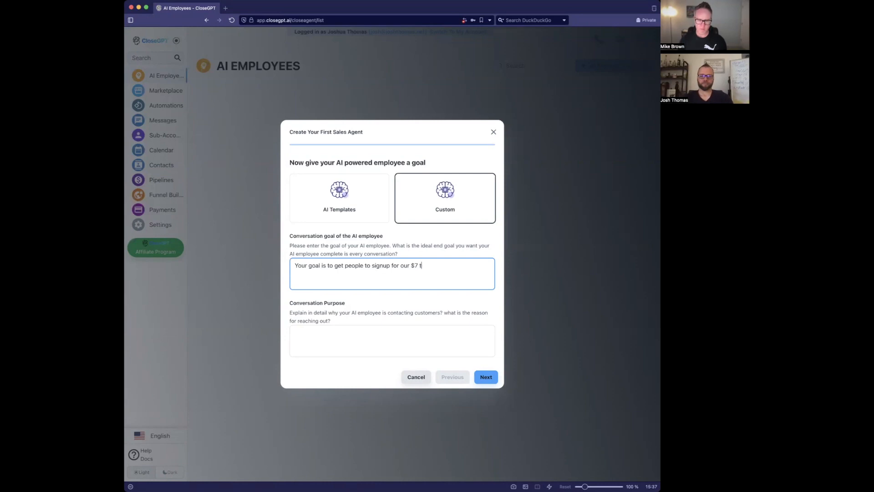
pyautogui.write('rial of gofocuself')
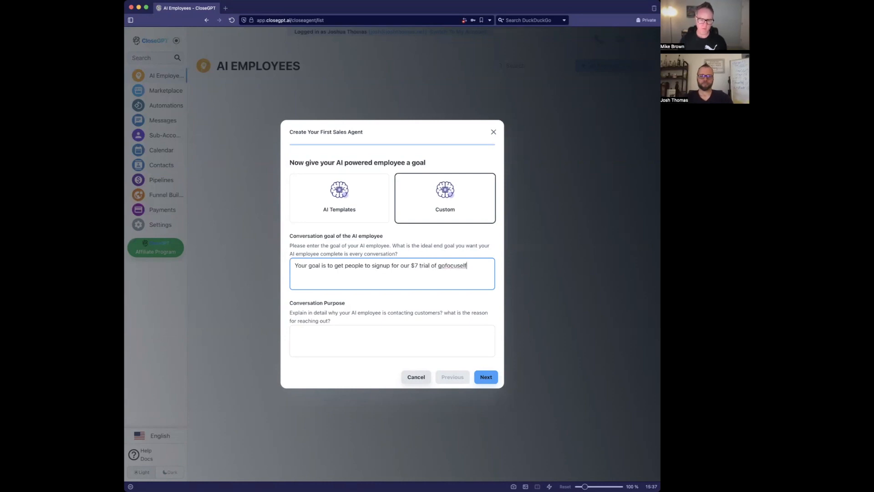
pyautogui.write('.')
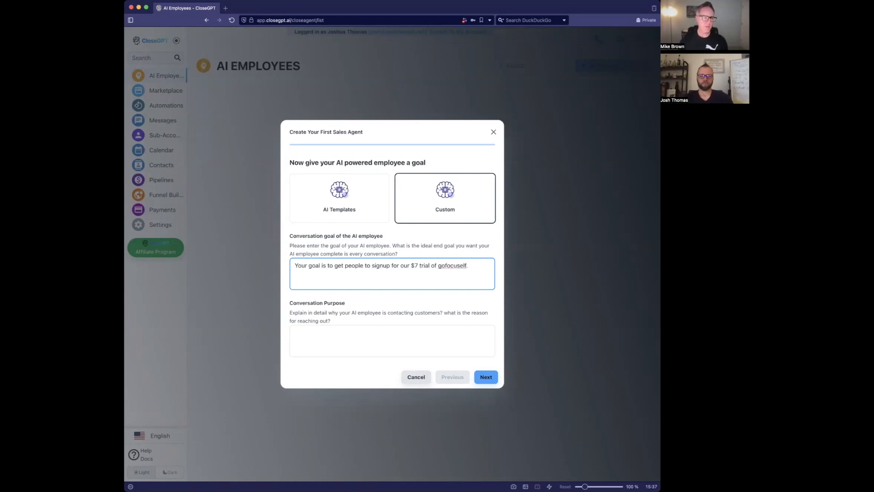
pyautogui.press('super+Tab')
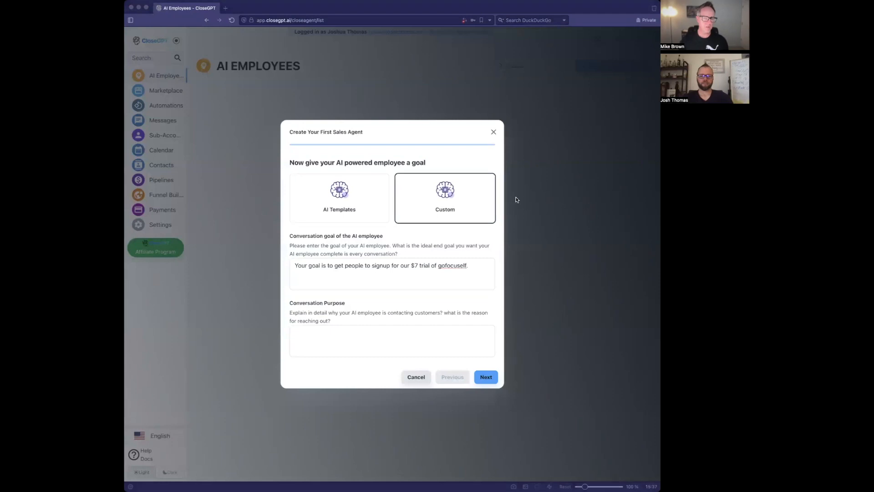
pyautogui.press('super+Tab')
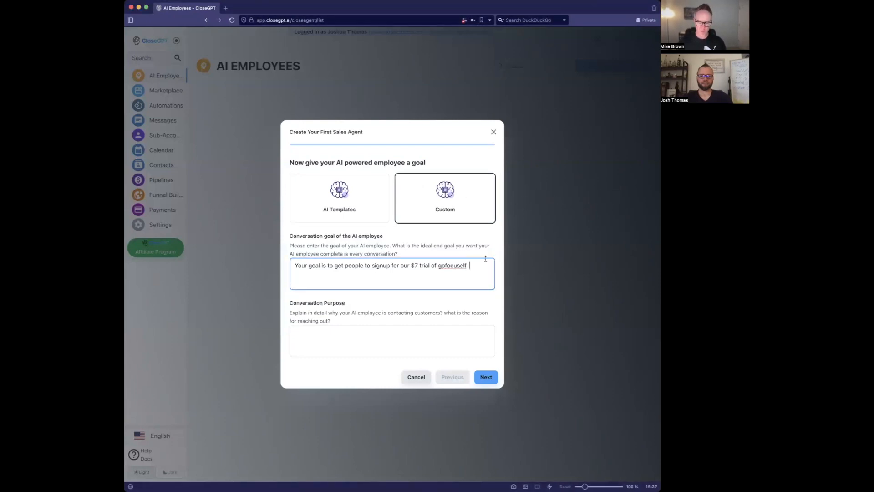
# - Capitalize the product name in the goal as GoFocusElf
pyautogui.press('BackSpace')
pyautogui.press('BackSpace')
pyautogui.write('Go')
pyautogui.press('Right')
pyautogui.press('BackSpace')
pyautogui.write('F')
pyautogui.press('Right')
pyautogui.press('Right')
pyautogui.press('Right')
pyautogui.press('Right')
pyautogui.press('BackSpace')
pyautogui.write('E')
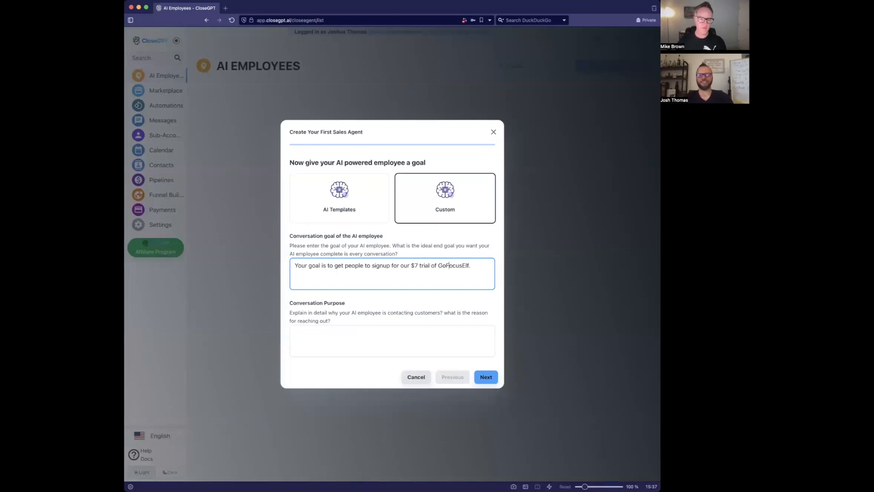
# - Reword to 'FocusElf helps businesses', paste the tagline and select 'Your Business'
pyautogui.press('BackSpace')
pyautogui.press('BackSpace')
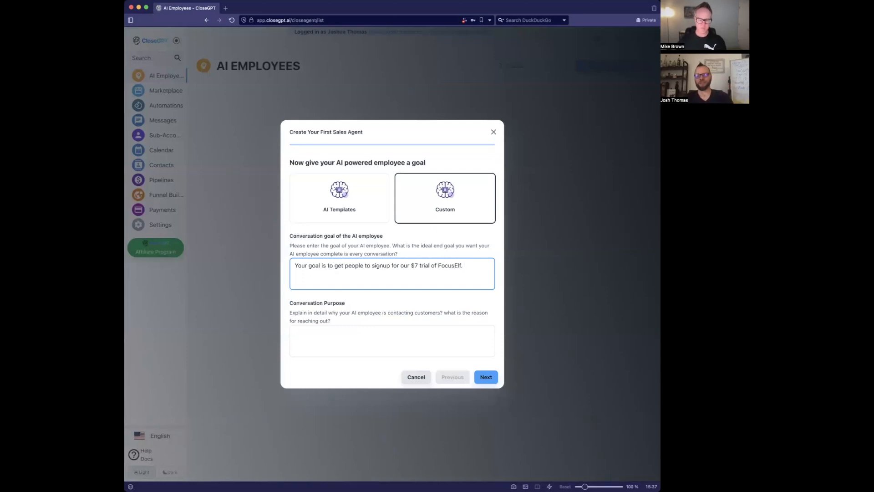
pyautogui.write('FocusElf')
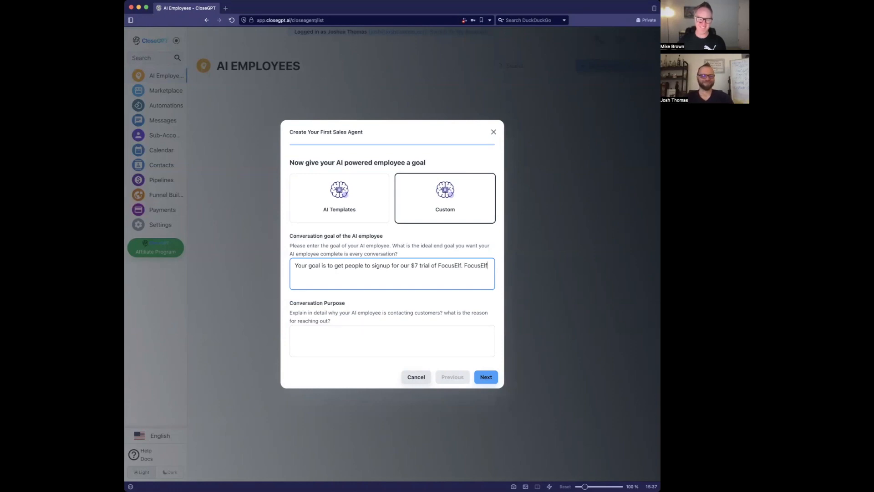
pyautogui.write(' is')
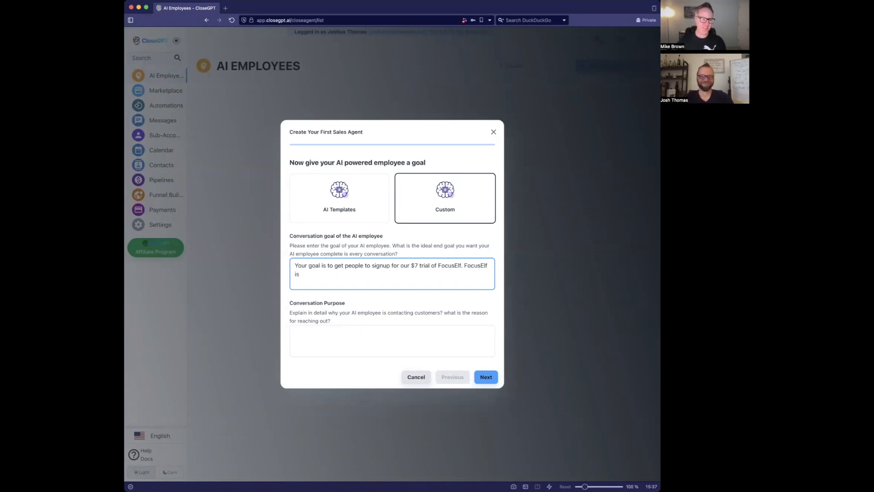
pyautogui.press('BackSpace')
pyautogui.press('BackSpace')
pyautogui.press('BackSpace')
pyautogui.write('helps ')
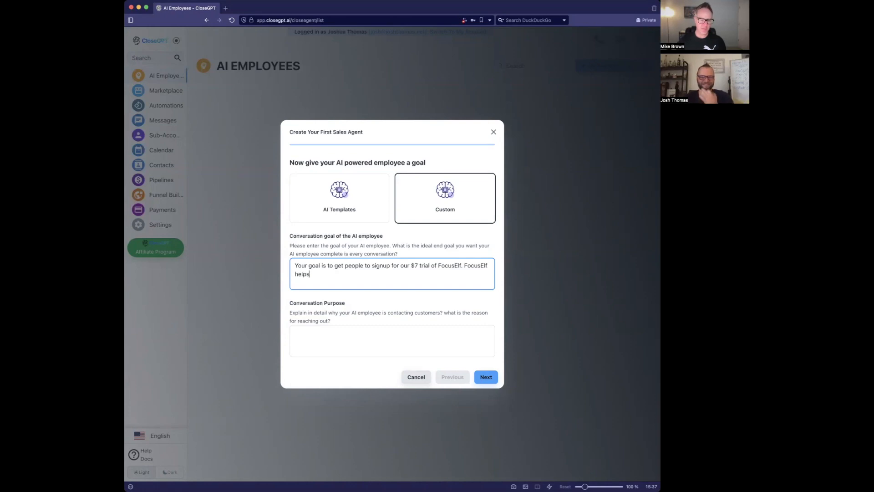
pyautogui.write('businesses')
pyautogui.write('Grow Your Business Faster With Fractional Project Management For Entrepreneurs')
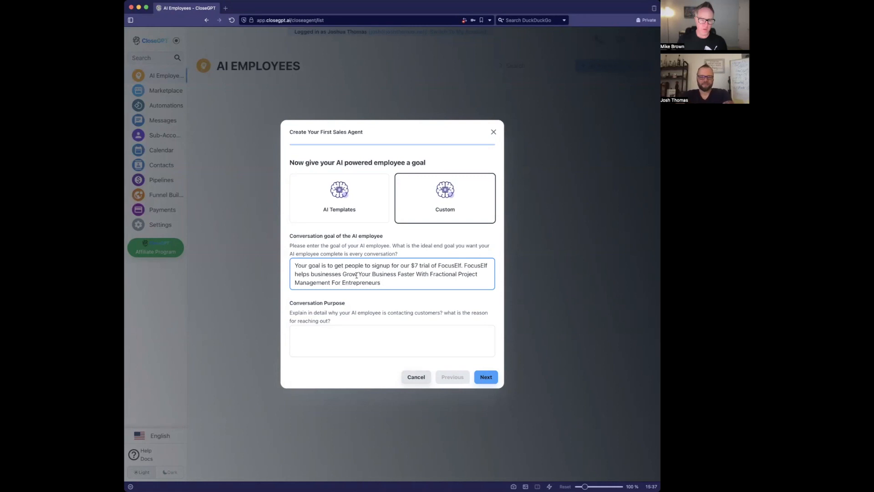
pyautogui.moveTo(398, 274); pyautogui.dragTo(357, 273)
# - Delete 'Your Business' from the pasted tagline in the goal
pyautogui.press('BackSpace')
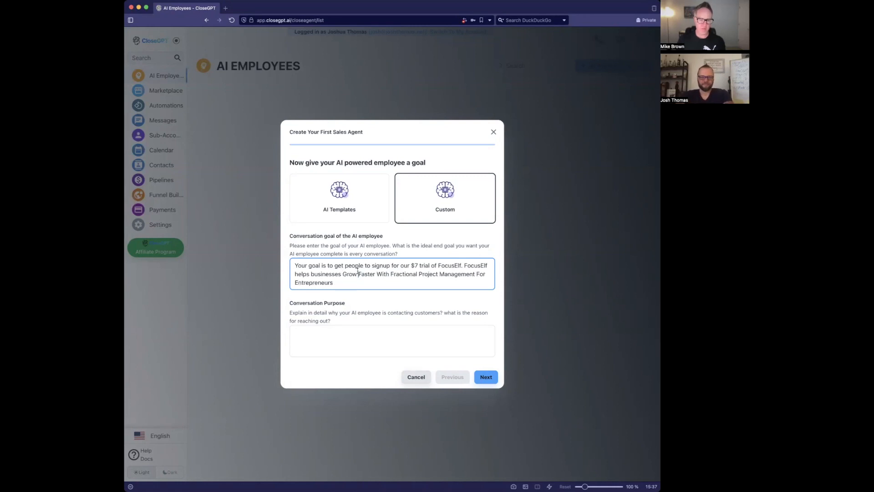
pyautogui.click(371, 283)
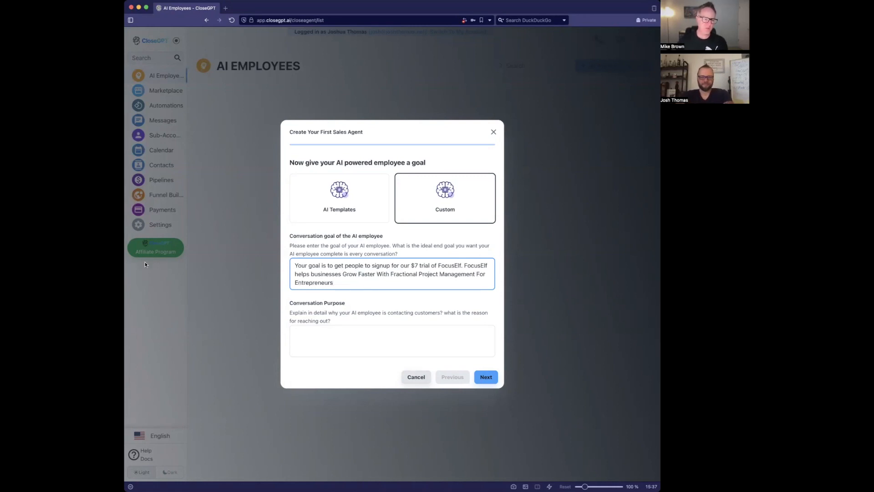
pyautogui.click(110, 270)
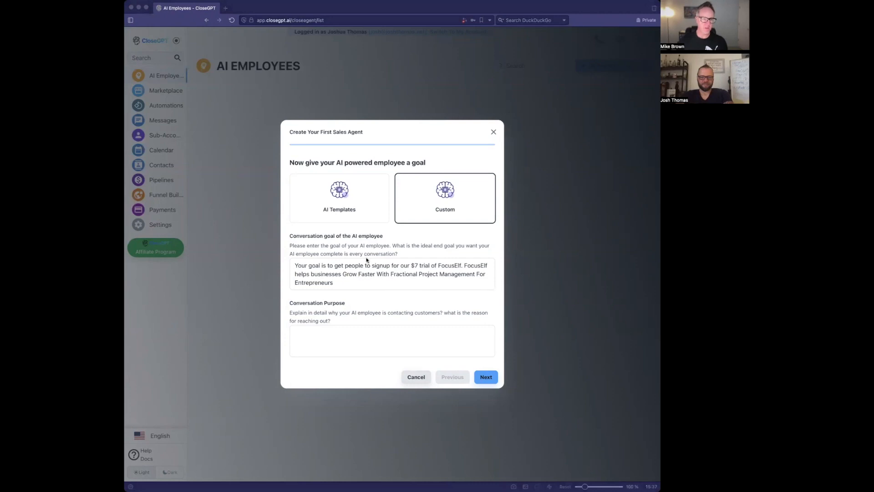
pyautogui.click(425, 276)
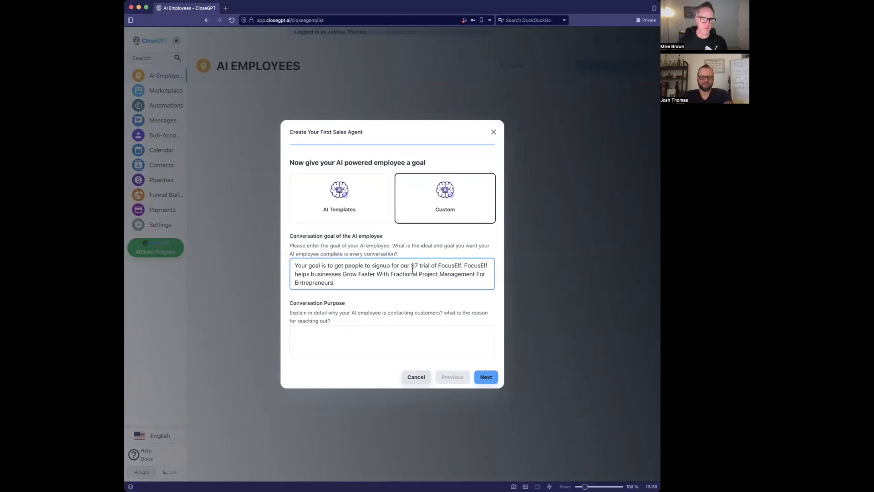
# - Add that after answering questions Ashley sends the $7 trial signup link, otherwise books an appointment
pyautogui.write('. After yo')
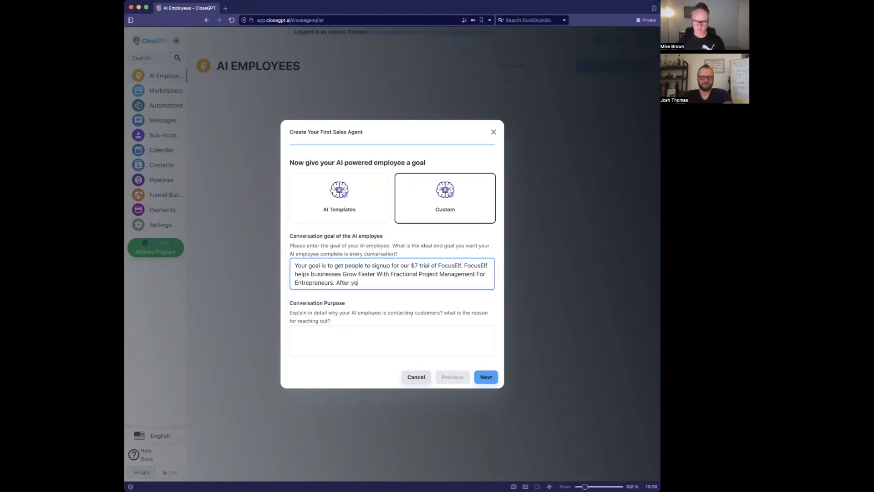
pyautogui.write('u answer any q')
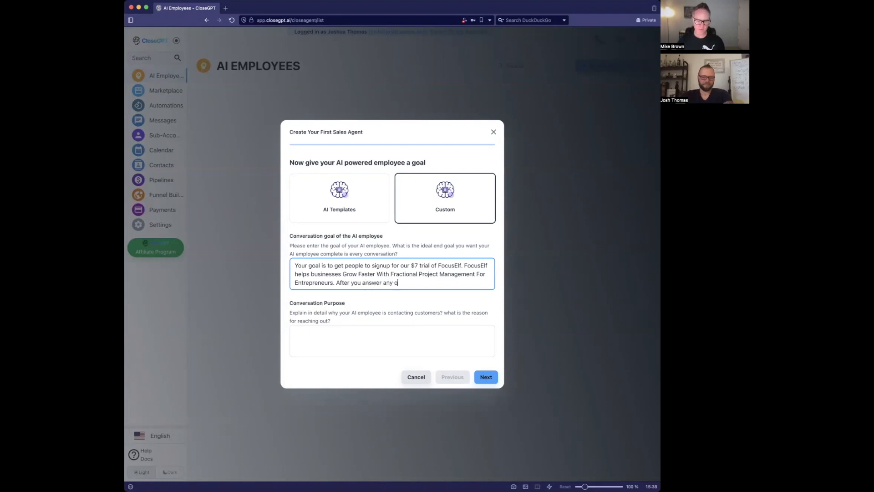
pyautogui.write('uestions the use')
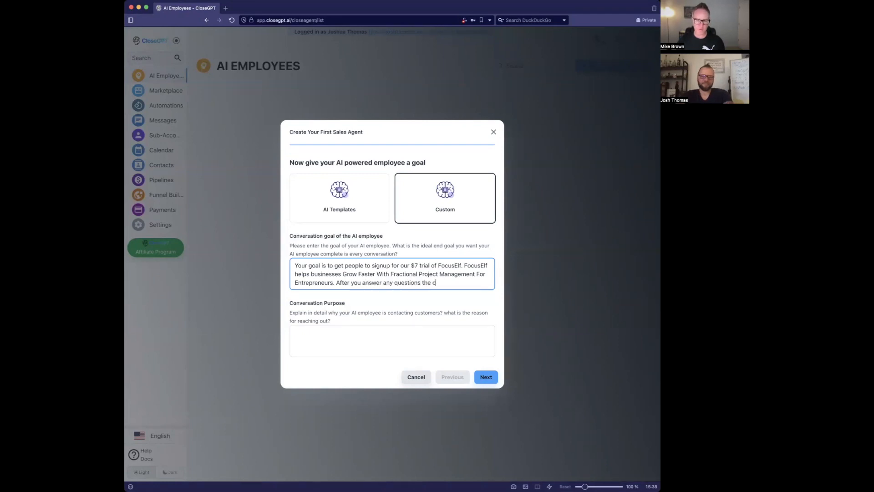
pyautogui.write('r has about our pro')
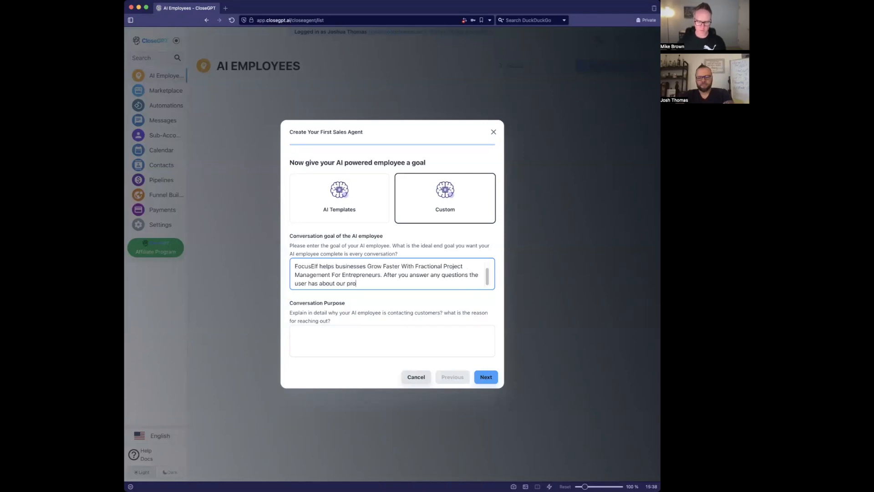
pyautogui.write('gram you must s')
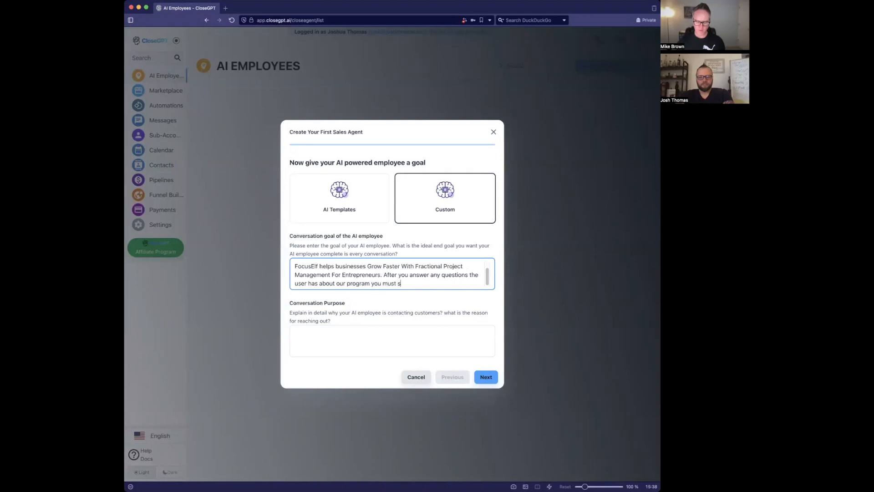
pyautogui.write('end them a link')
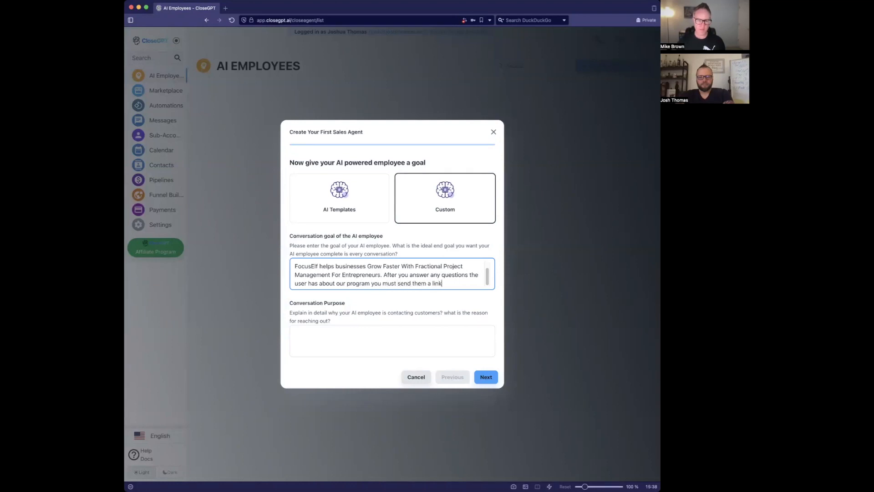
pyautogui.write(' to signup for ')
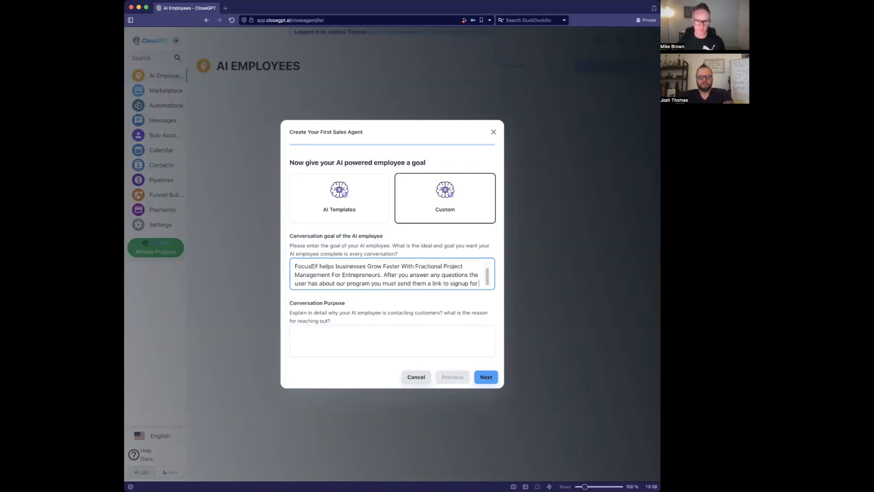
pyautogui.write('the $7 trial.')
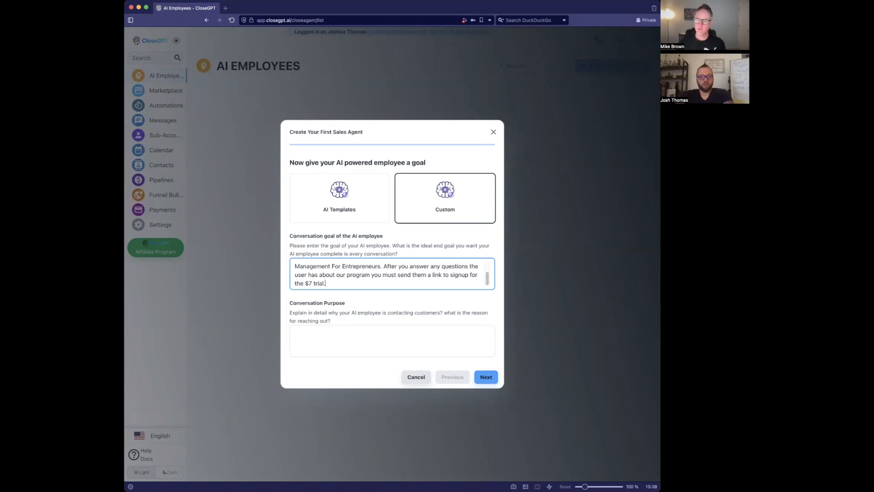
pyautogui.write('f the personal')
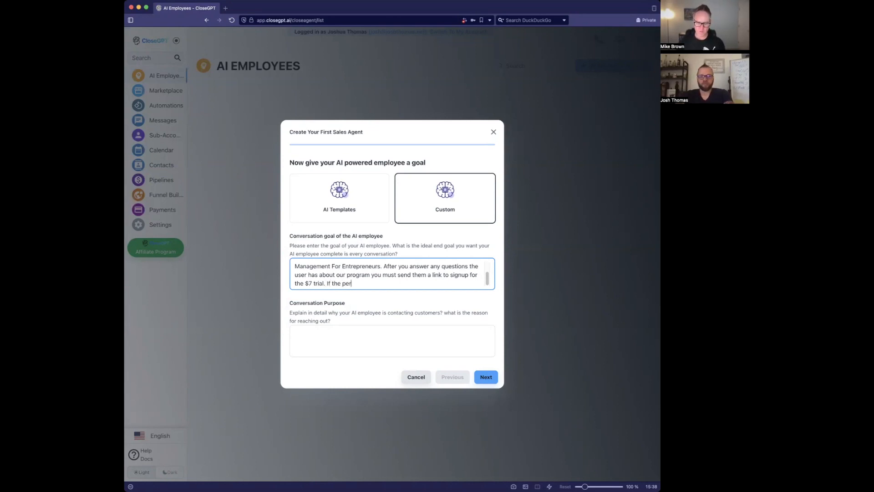
pyautogui.press('BackSpace')
pyautogui.press('BackSpace')
pyautogui.press('BackSpace')
pyautogui.write('doesnt want to s')
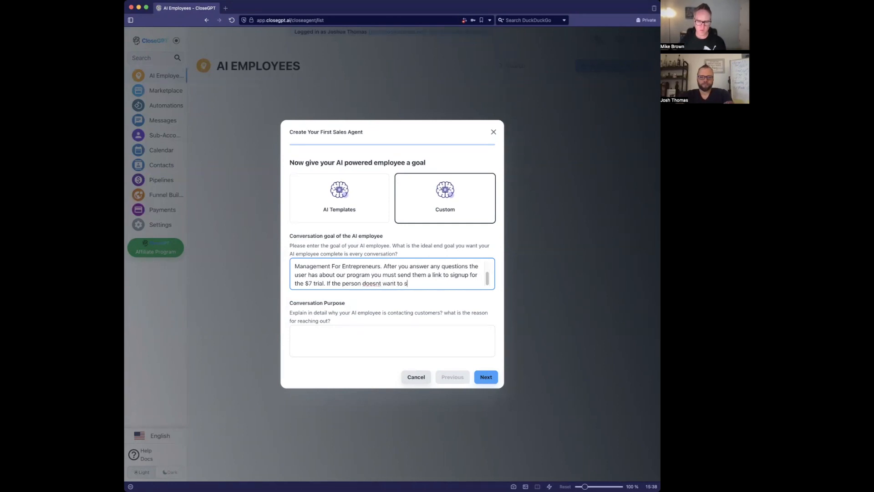
pyautogui.write('ignup for the trial now and want')
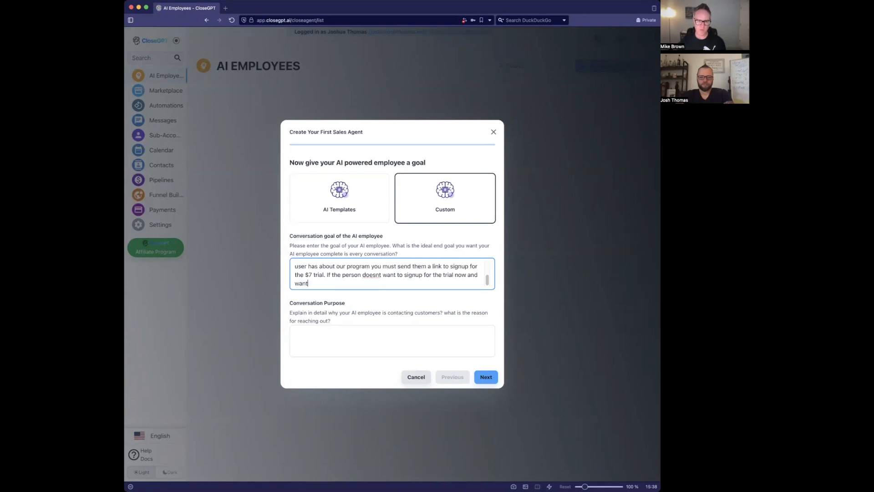
pyautogui.write('s to speak with ')
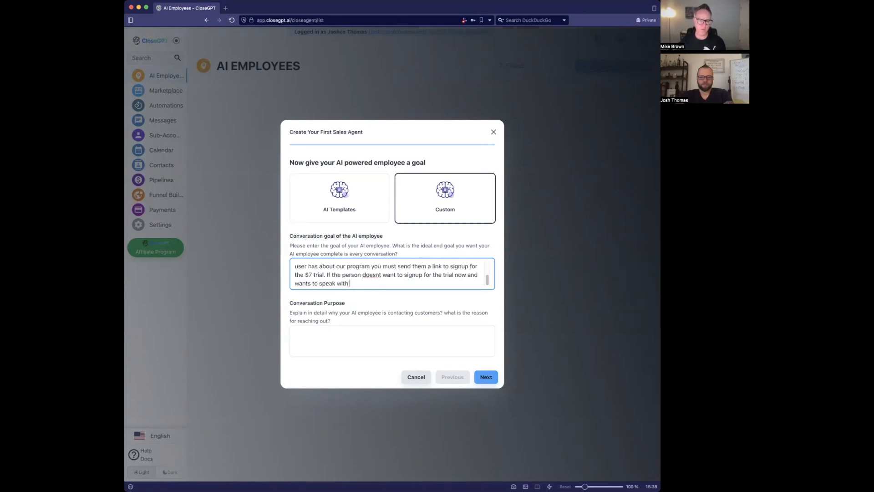
pyautogui.write('someone w')
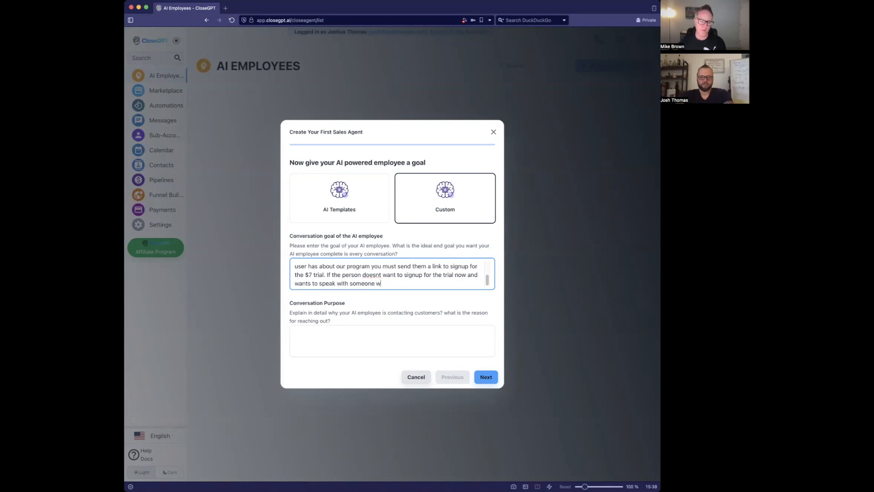
pyautogui.press('BackSpace')
pyautogui.write('you will book an appointment')
# - Set the Conversation Purpose to reaching out to people interested in the FocusElf program
pyautogui.click(310, 331)
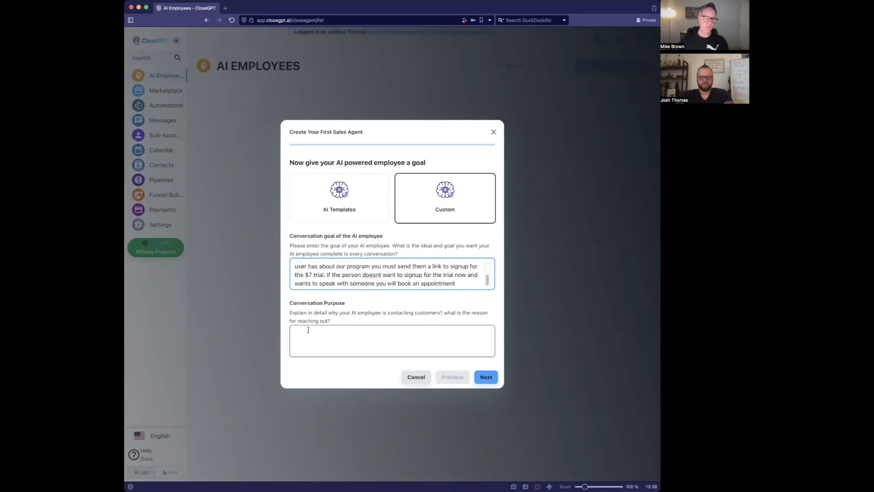
pyautogui.click(260, 409)
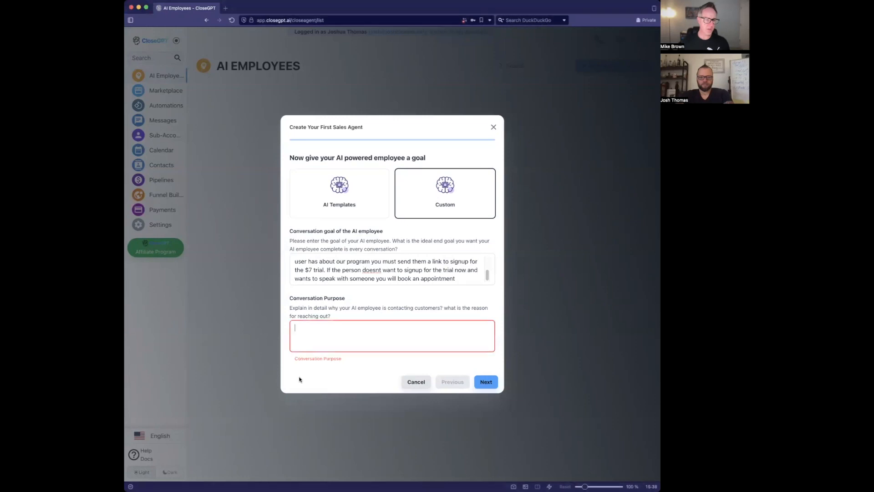
pyautogui.write('You are c')
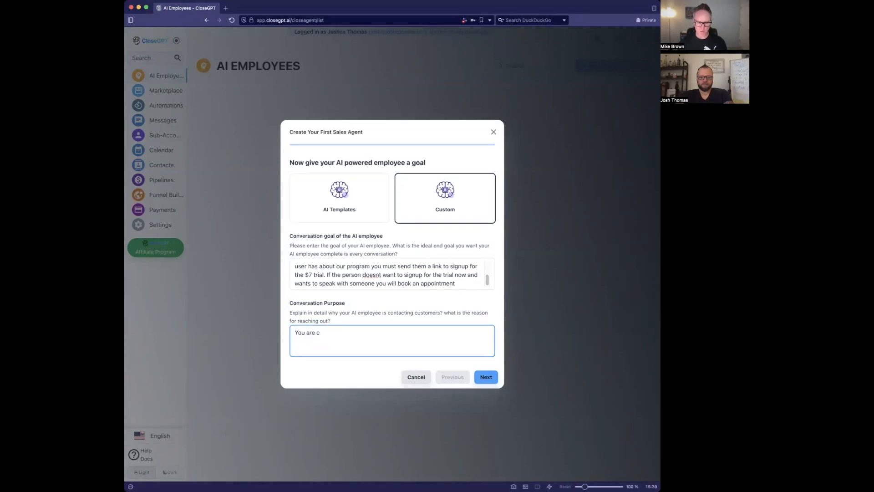
pyautogui.press('BackSpace')
pyautogui.write('reaching out ')
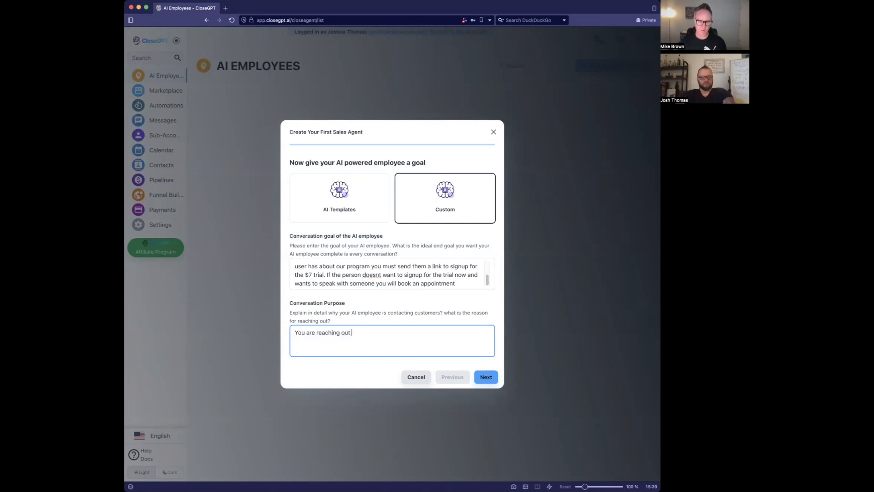
pyautogui.write('to people int')
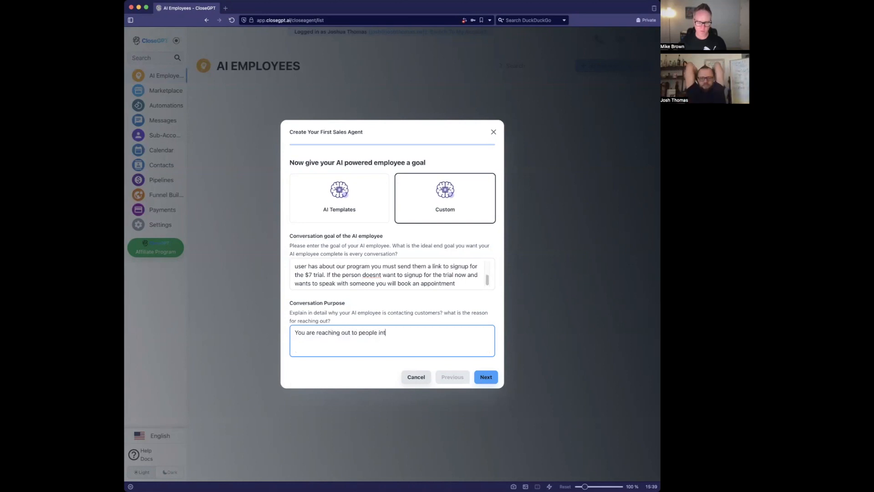
pyautogui.write('erested in ')
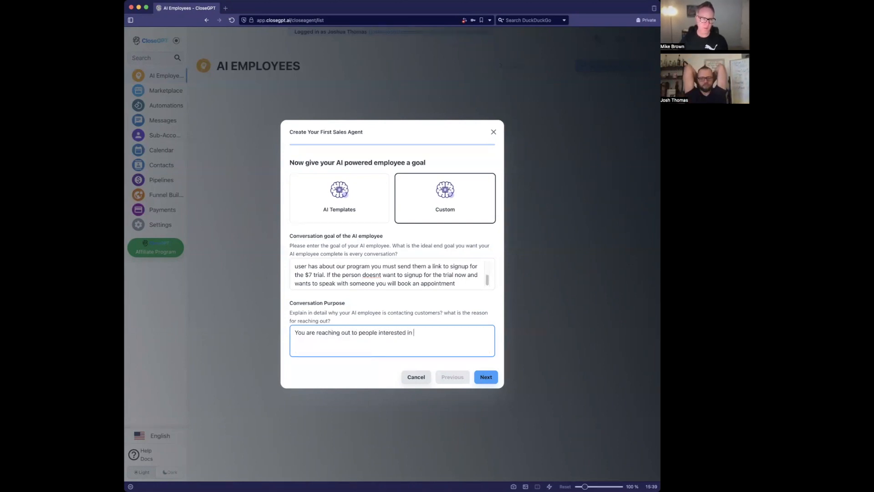
pyautogui.write('the Focus')
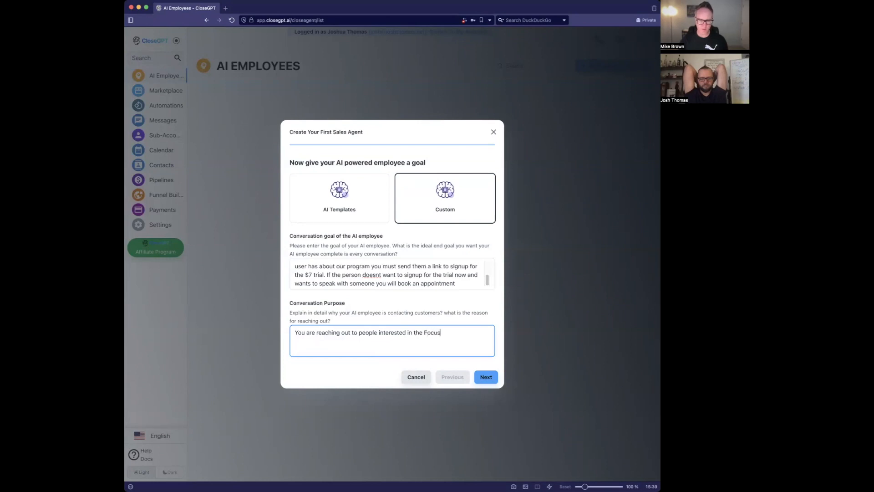
pyautogui.write('Elsf program')
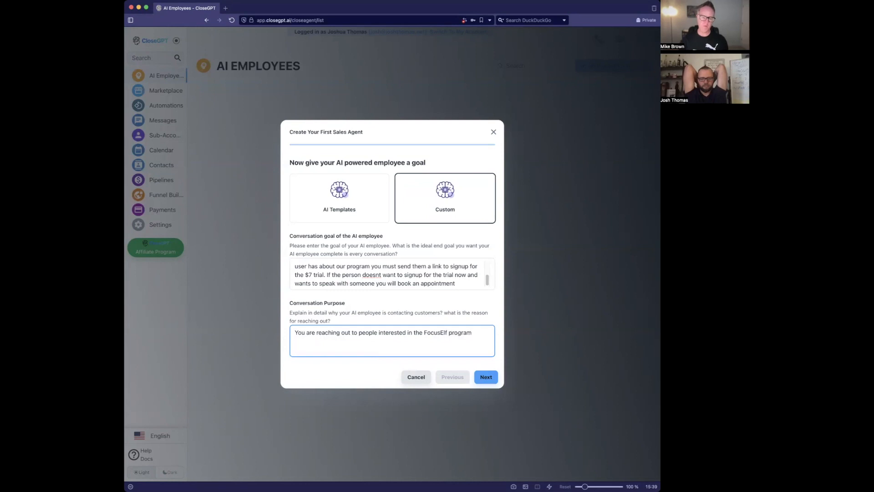
pyautogui.write('.')
# - End the goal with a period and continue to the Industry and Company Name step
pyautogui.scroll(5, 434, 283)
pyautogui.scroll(-5, 434, 282)
pyautogui.click(453, 283)
pyautogui.write('.')
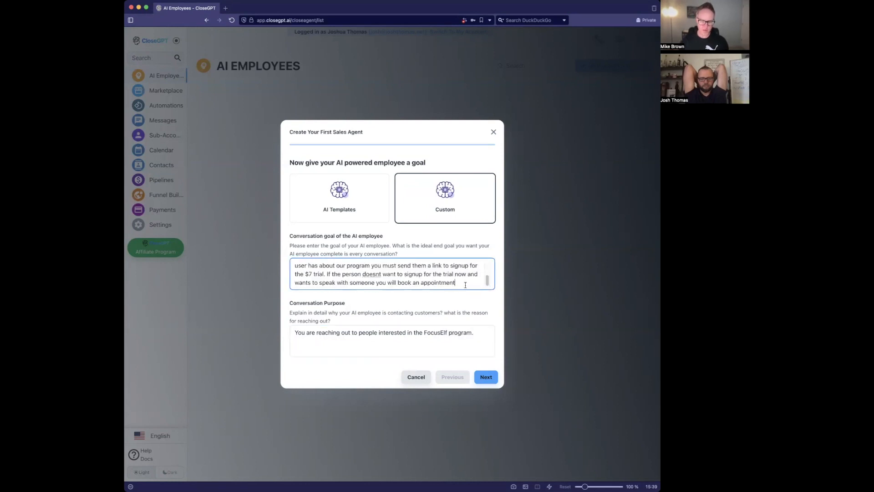
pyautogui.click(483, 376)
pyautogui.click(435, 248)
pyautogui.press('super+Tab')
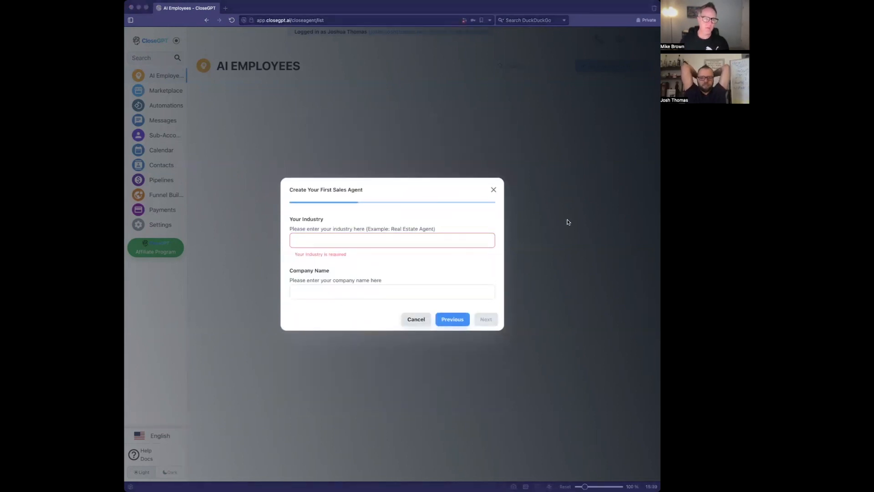
# - Enter Business Coaching as the industry
pyautogui.press('super+Tab')
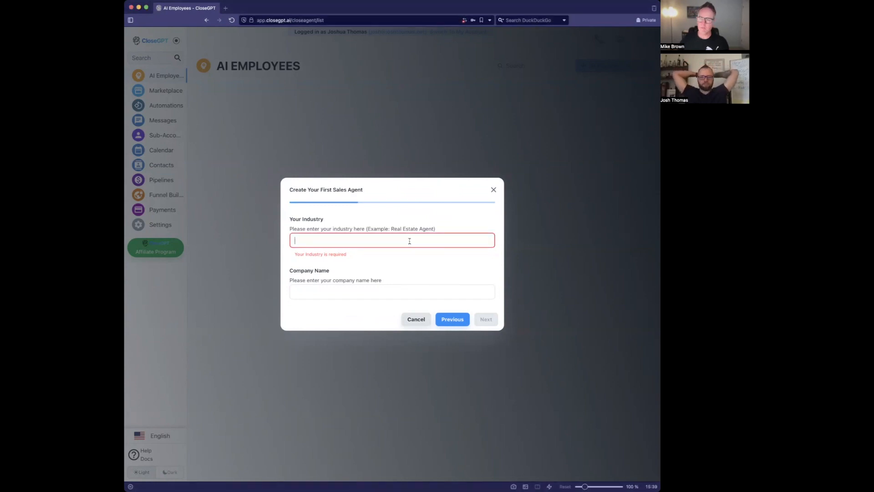
pyautogui.write('Coaching')
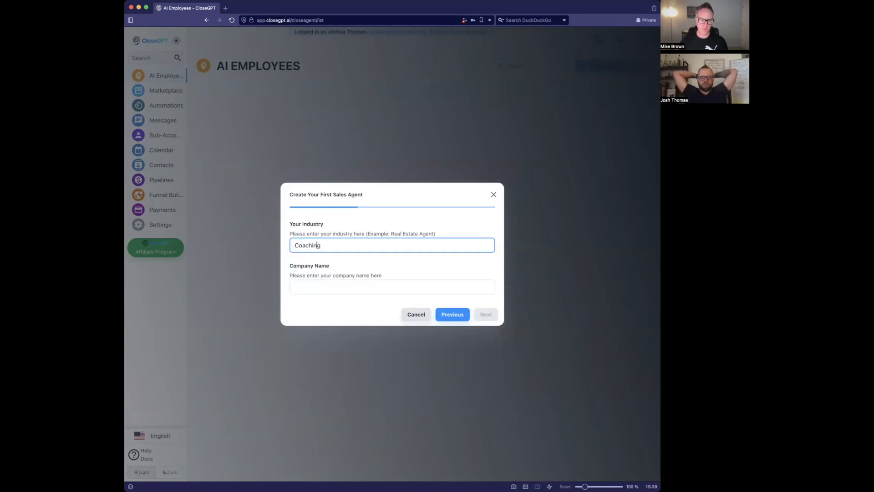
pyautogui.write('Busn')
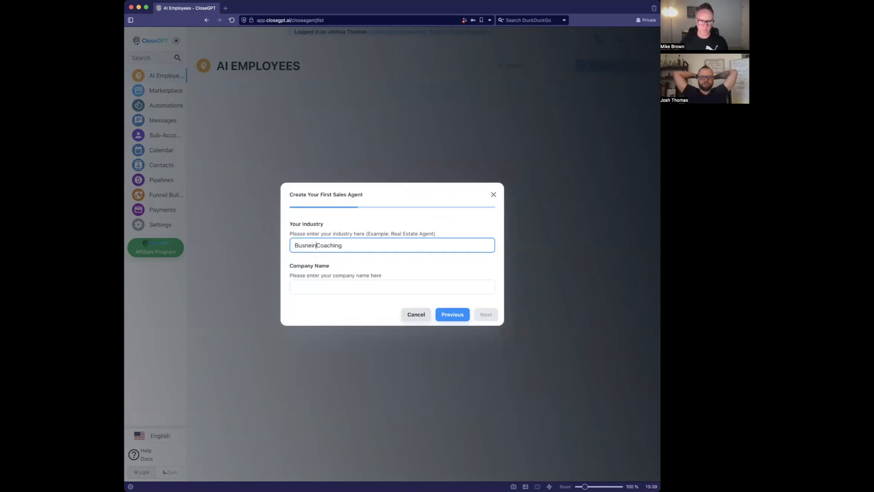
pyautogui.press('BackSpace')
pyautogui.write('iness')
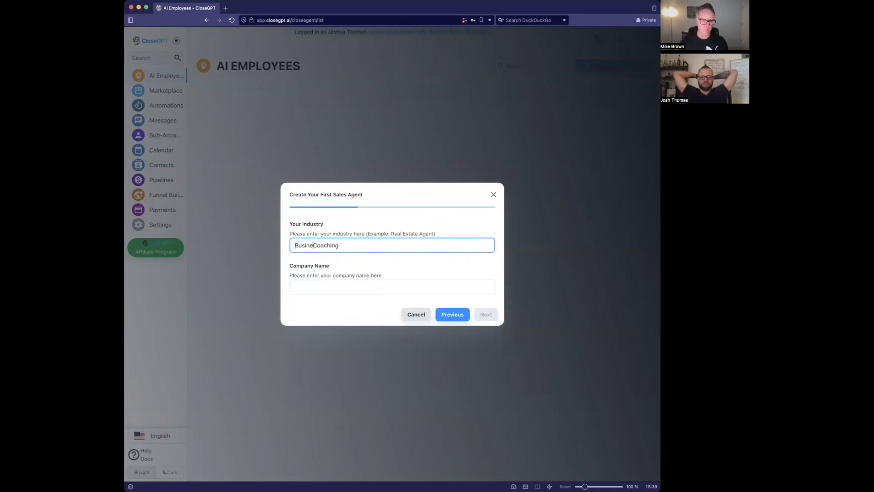
pyautogui.press('Tab')
# - Type the company name, correcting its spelling to FocusELF
pyautogui.write('Focus')
pyautogui.write('f')
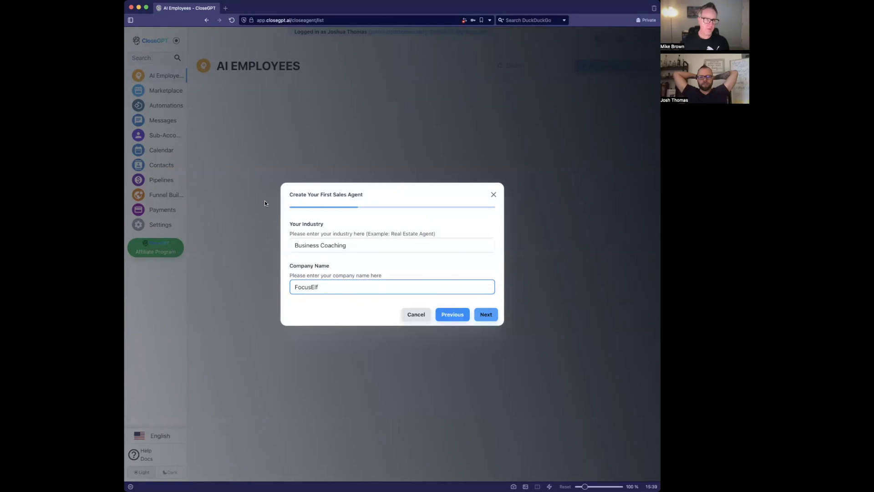
pyautogui.click(117, 201)
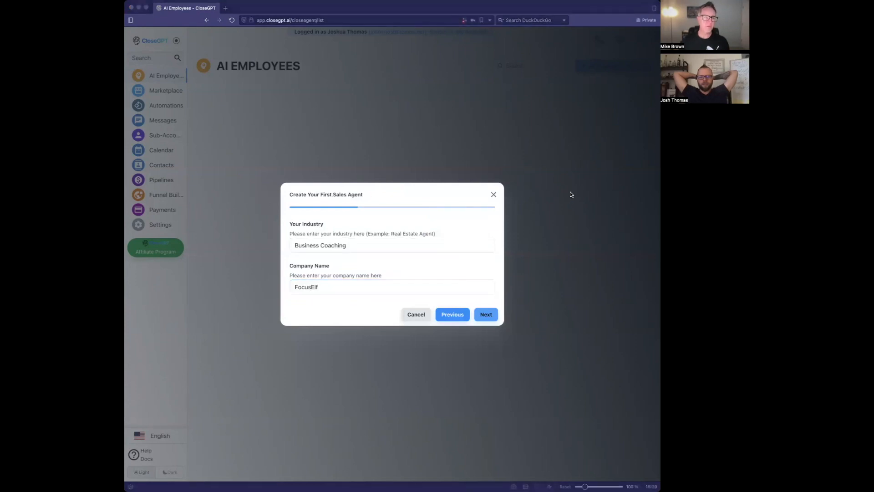
pyautogui.click(547, 196)
pyautogui.write('S')
pyautogui.press('Delete')
pyautogui.write('e')
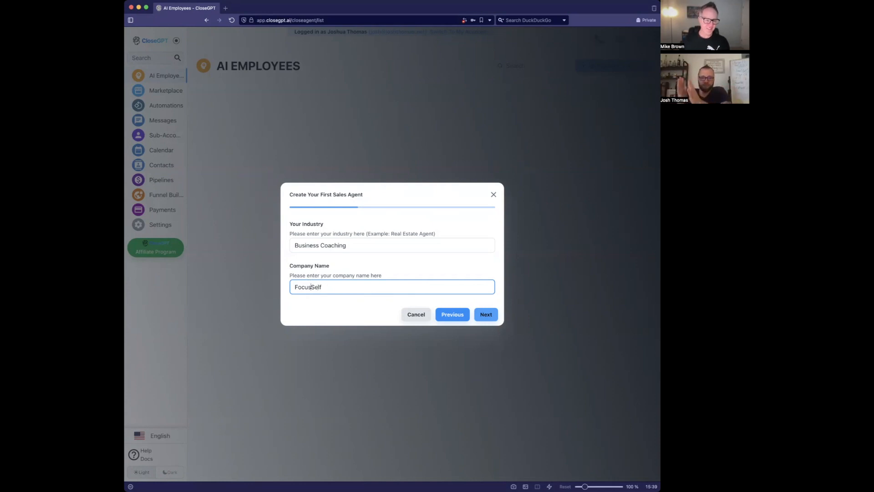
pyautogui.press('BackSpace')
pyautogui.write('s')
pyautogui.press('Right')
pyautogui.press('BackSpace')
pyautogui.press('Delete')
pyautogui.press('Delete')
pyautogui.press('Delete')
pyautogui.write('ELF')
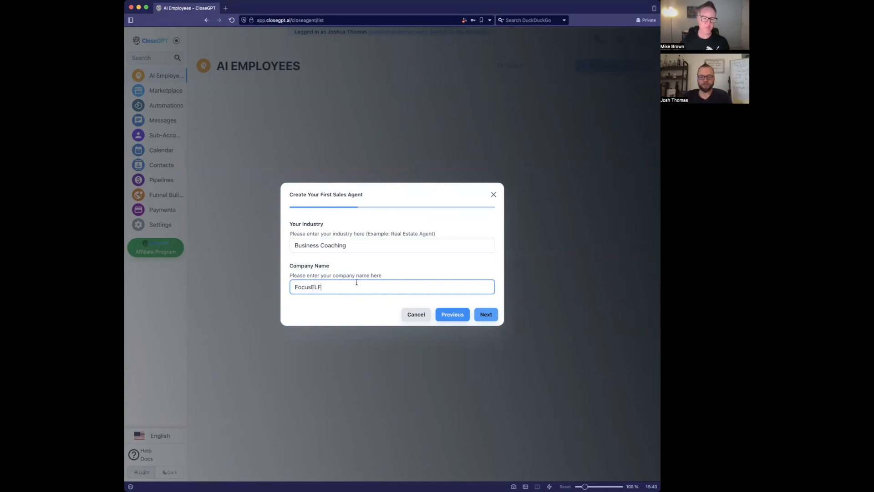
# - Separate the company name into Focus ELF and advance to the employee name step
pyautogui.click(311, 287)
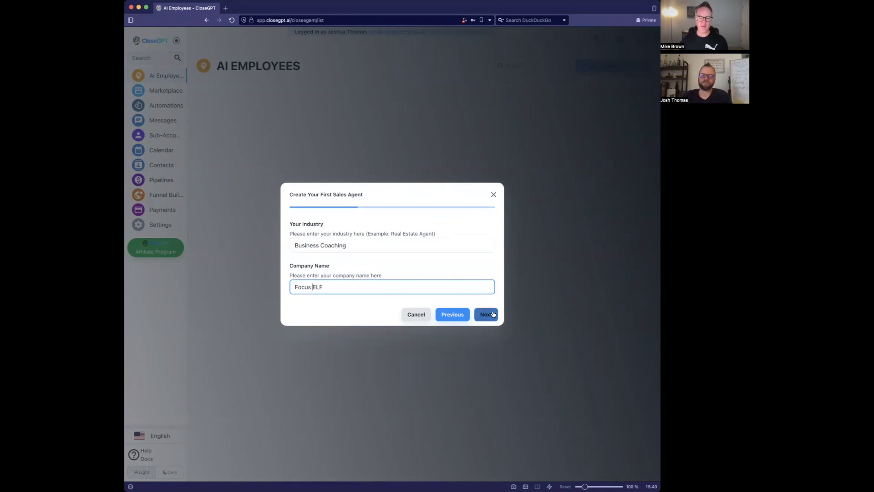
pyautogui.click(492, 314)
pyautogui.click(350, 239)
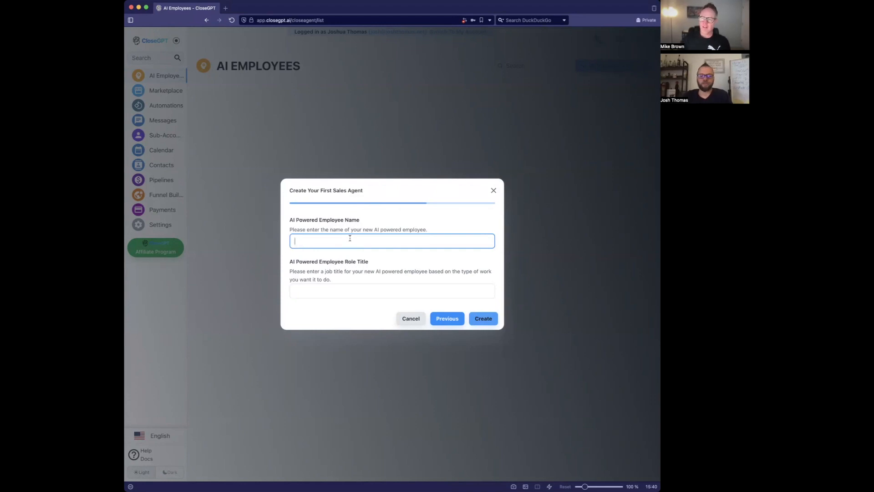
# - Name the AI employee Ashley with role title Customer Support and create her
pyautogui.write('Ashley')
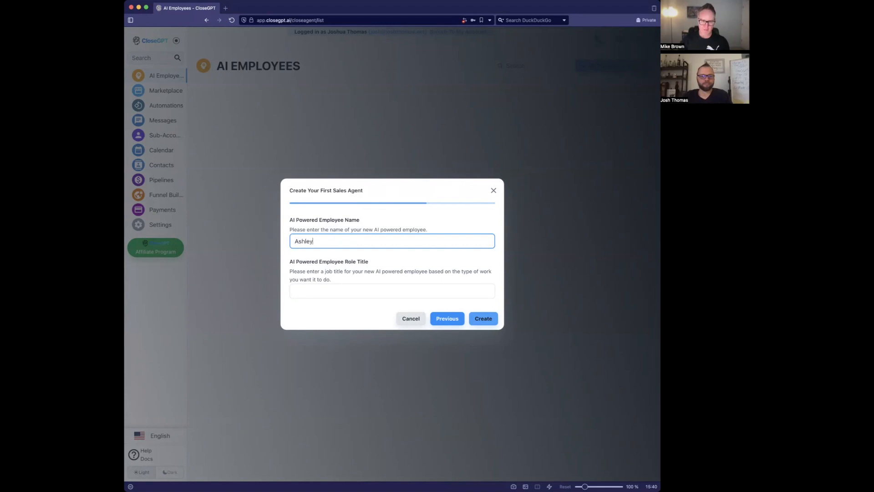
pyautogui.press('Tab')
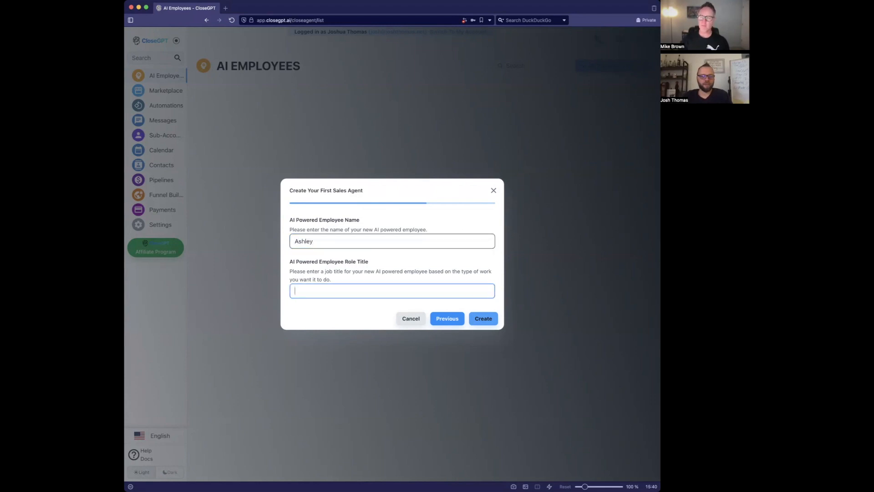
pyautogui.write('Customer')
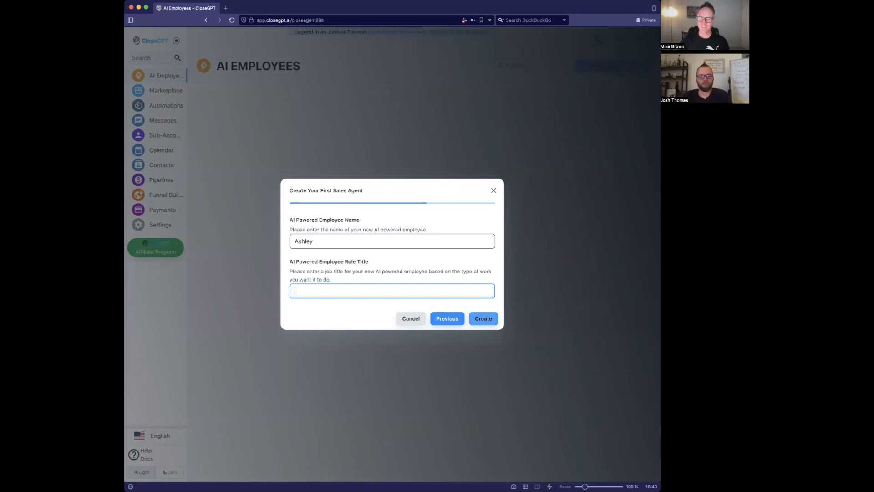
pyautogui.write(' Support')
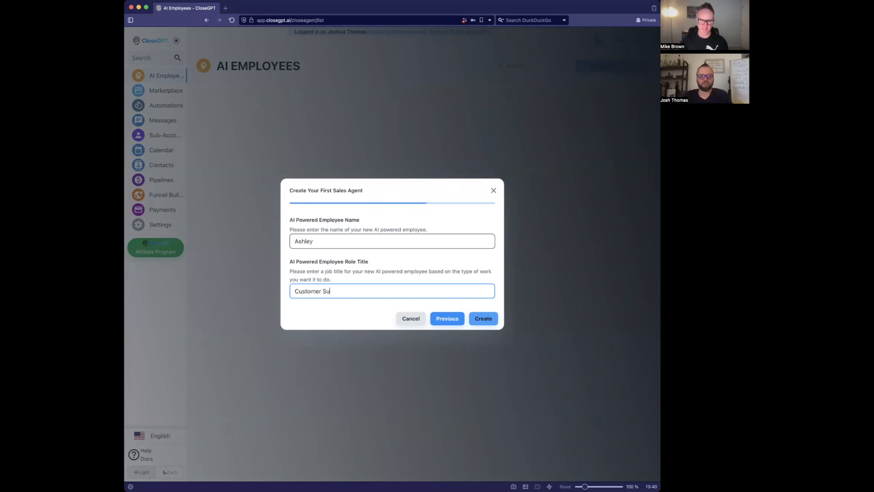
pyautogui.click(488, 319)
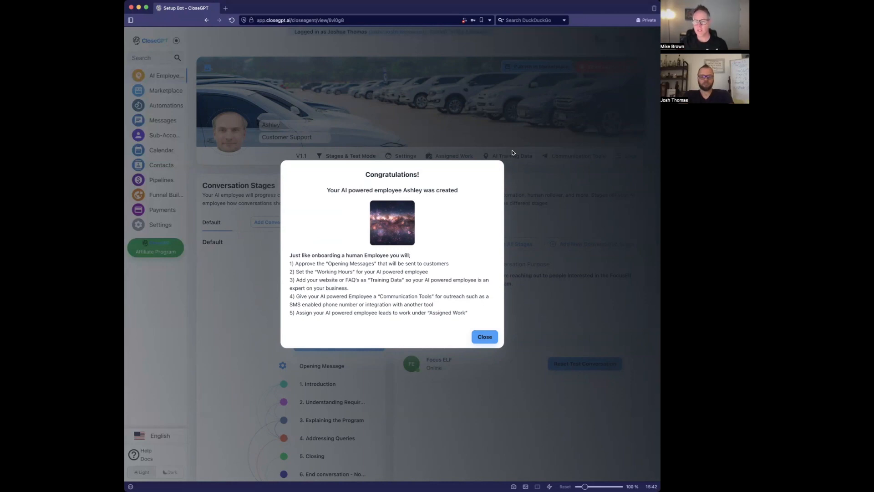
# - Dismiss the congratulations message and scroll to Ashley's opening message offering the $7 trial
pyautogui.click(490, 334)
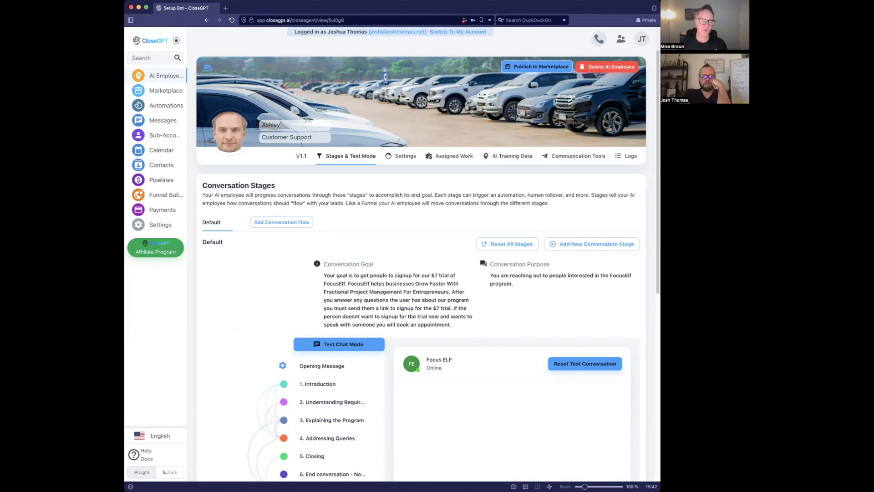
pyautogui.click(126, 255)
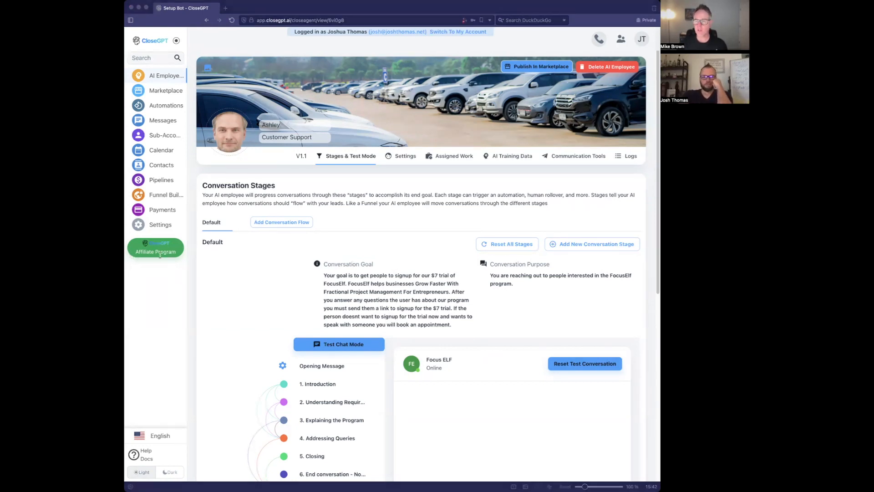
pyautogui.click(535, 315)
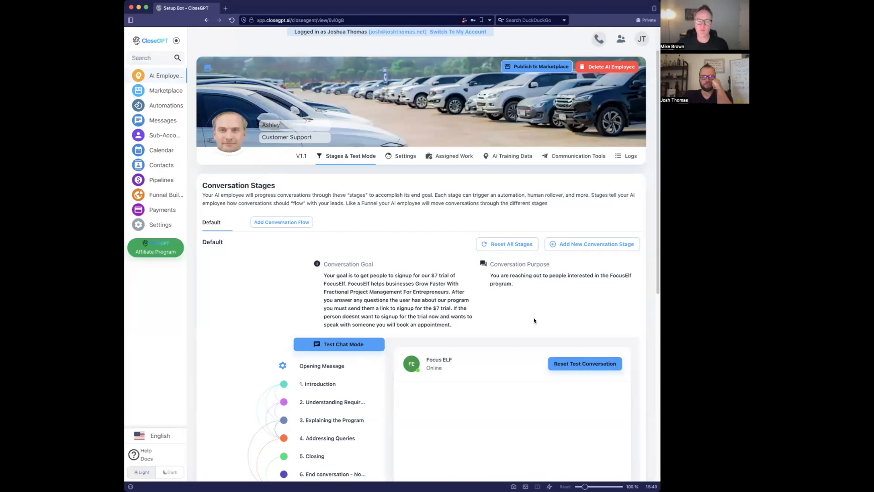
pyautogui.scroll(-2, 500, 278)
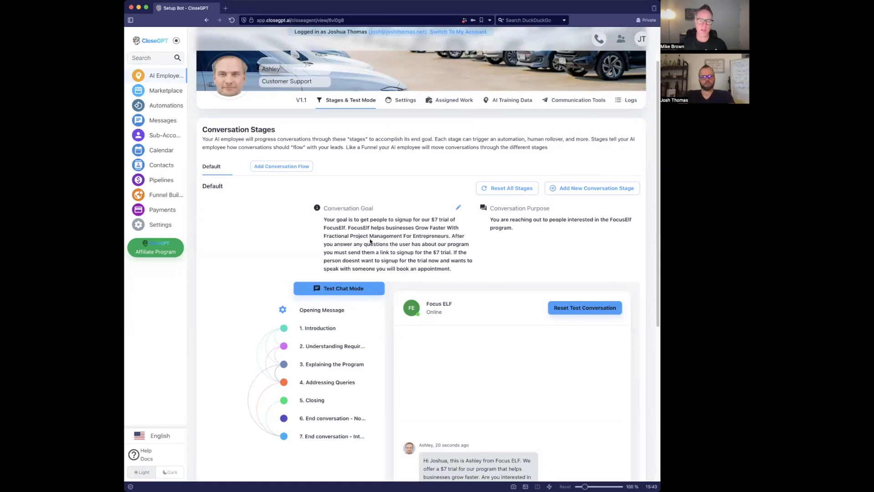
pyautogui.scroll(-2, 370, 242)
pyautogui.scroll(-1, 414, 248)
pyautogui.moveTo(425, 356); pyautogui.dragTo(455, 380)
# - Review each conversation stage's details, from Opening Message through Closing
pyautogui.click(344, 199)
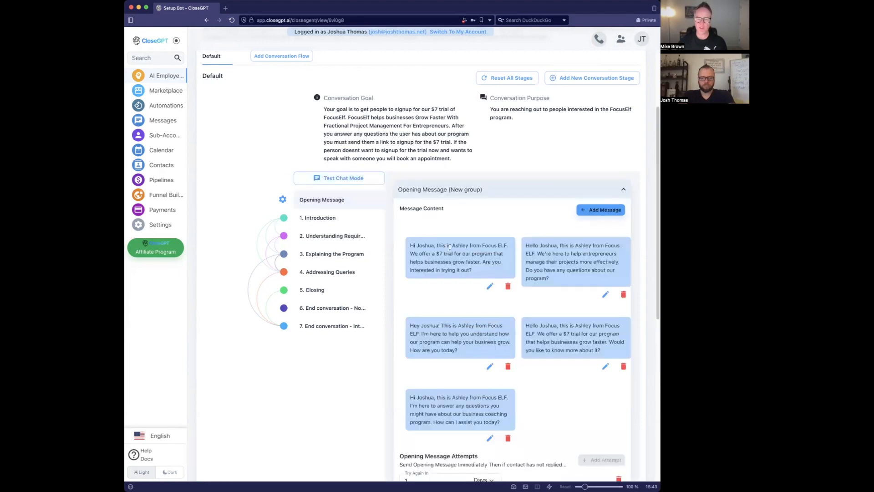
pyautogui.click(340, 218)
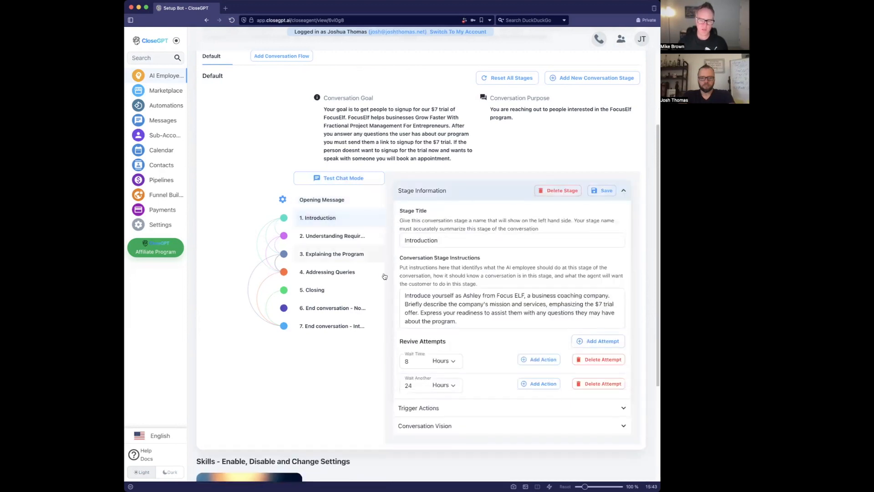
pyautogui.click(326, 235)
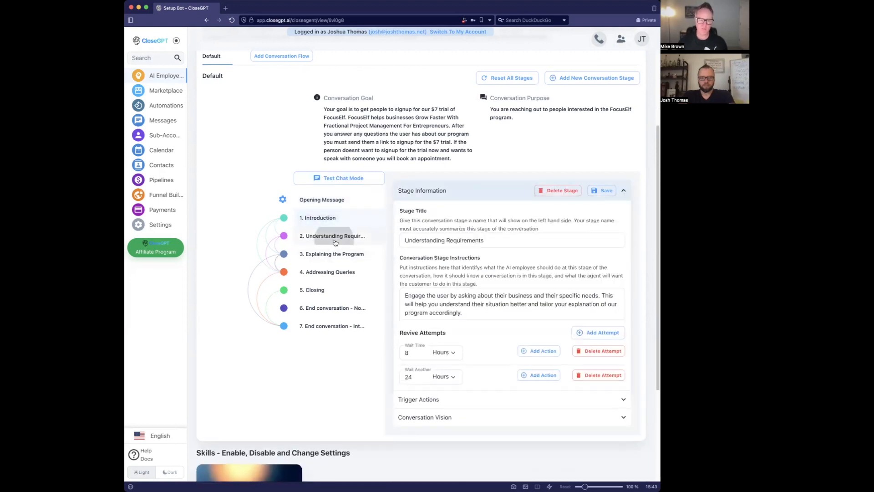
pyautogui.moveTo(412, 295); pyautogui.dragTo(544, 297)
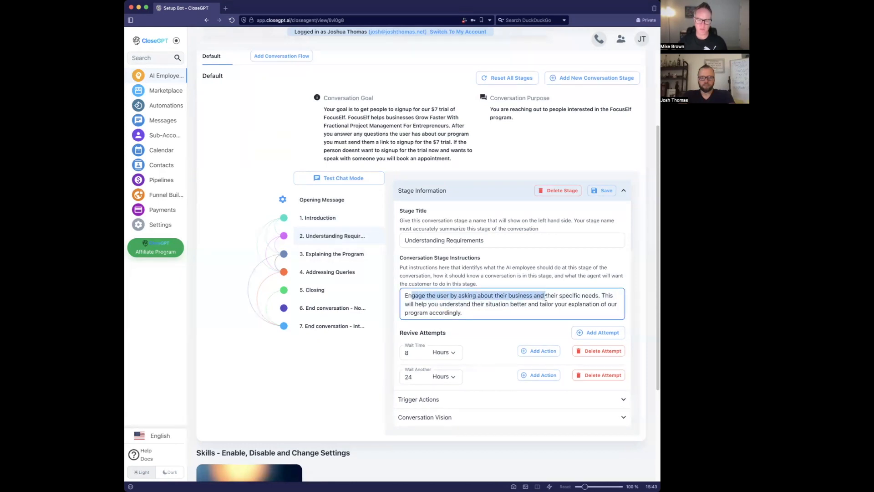
pyautogui.click(353, 255)
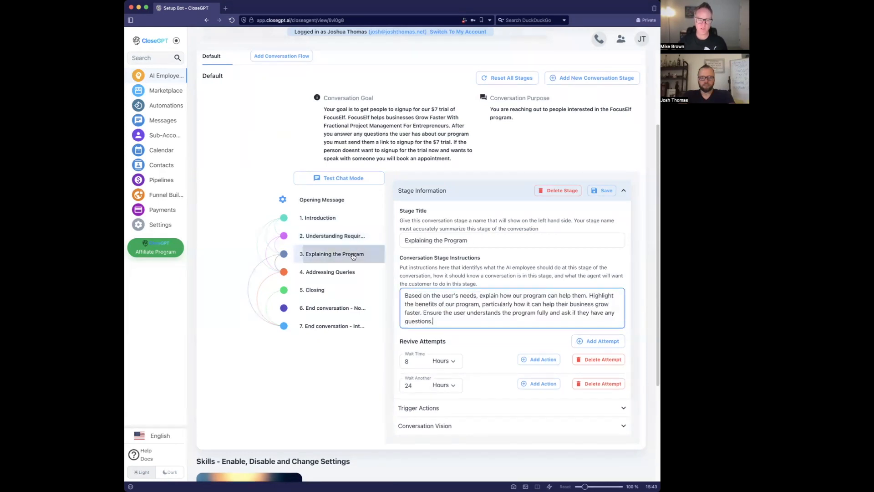
pyautogui.click(352, 272)
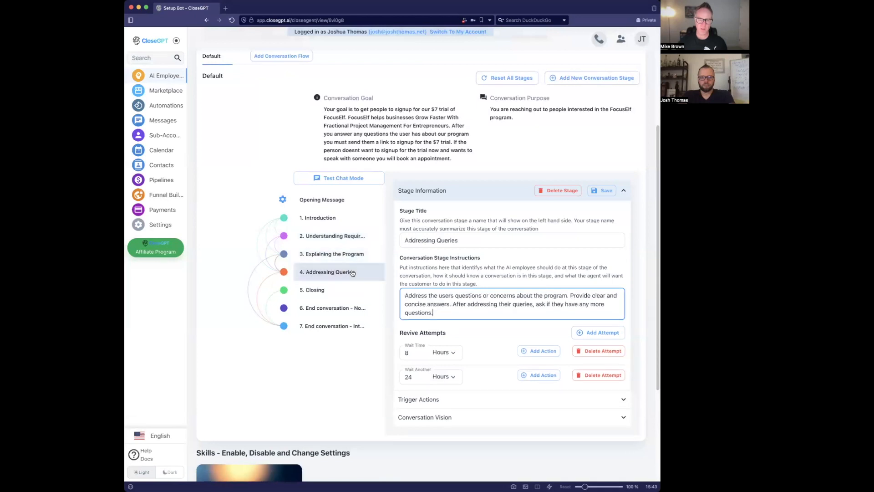
pyautogui.click(329, 291)
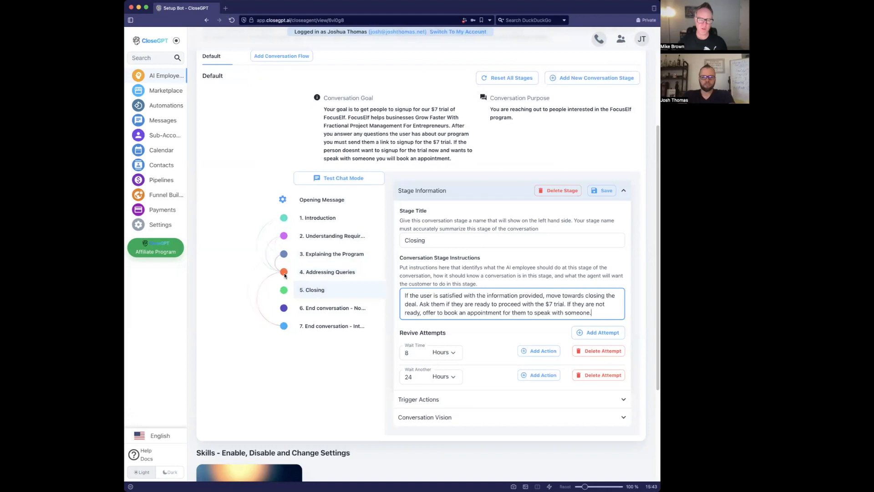
pyautogui.click(313, 272)
pyautogui.click(308, 290)
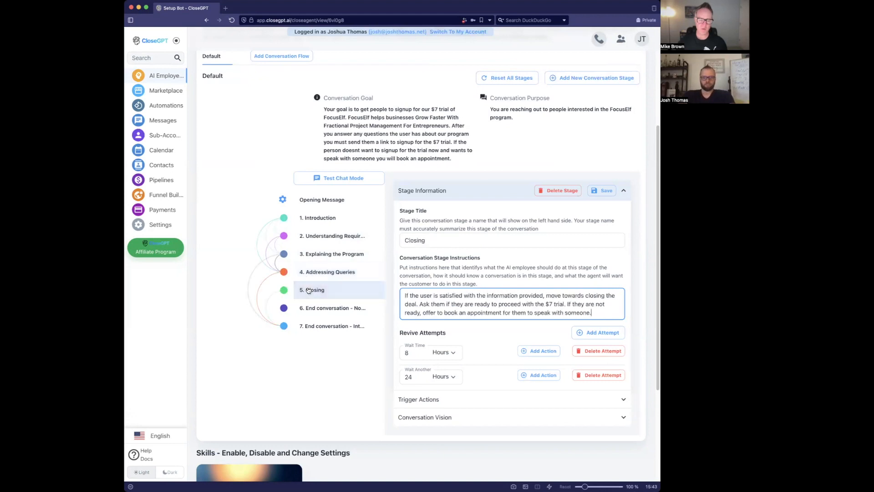
# - Link the Closing stage in Explaining the Program's conversation vision
pyautogui.click(313, 251)
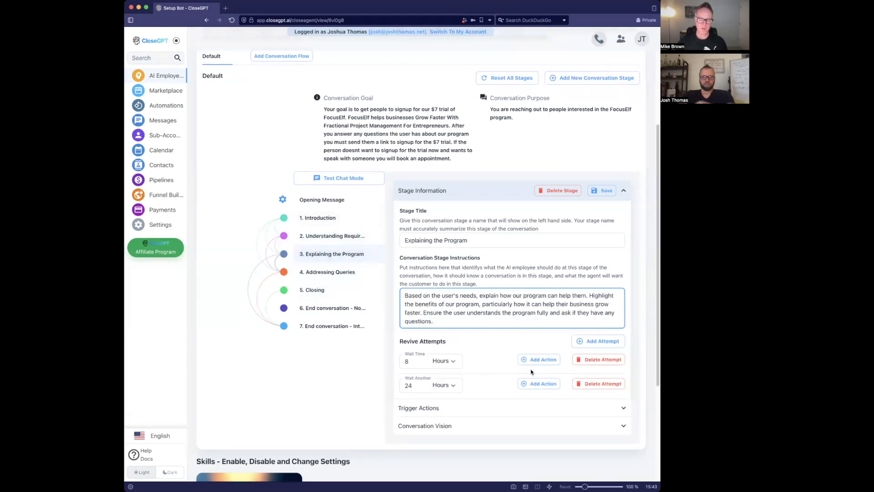
pyautogui.scroll(-1, 499, 386)
pyautogui.click(499, 388)
pyautogui.click(417, 295)
# - Save the links and connect Closing to End conversation - Not Interested
pyautogui.click(597, 96)
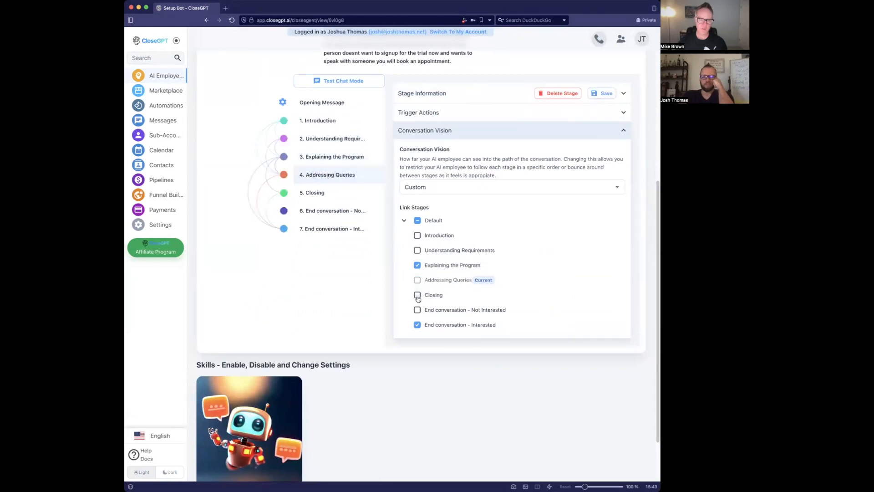
pyautogui.click(596, 93)
pyautogui.click(341, 194)
pyautogui.click(416, 311)
pyautogui.click(604, 93)
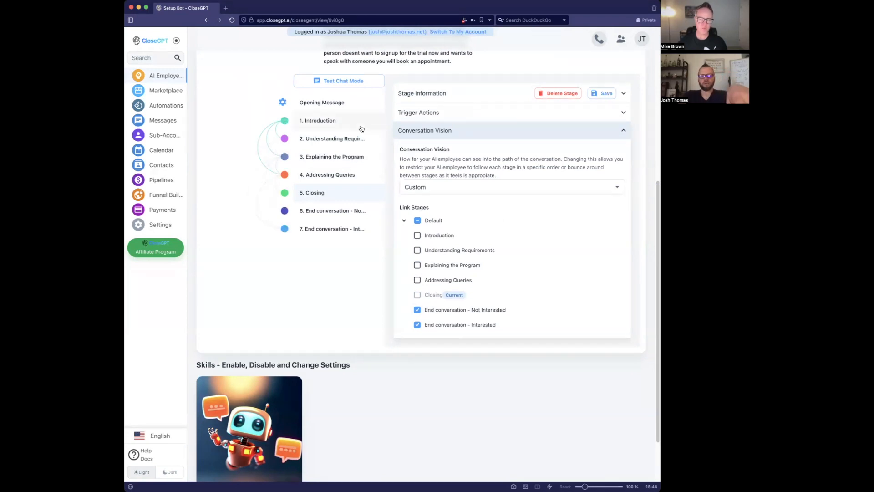
# - Inspect the Introduction and Understanding Requirements stages' conversation vision settings
pyautogui.scroll(2, 490, 252)
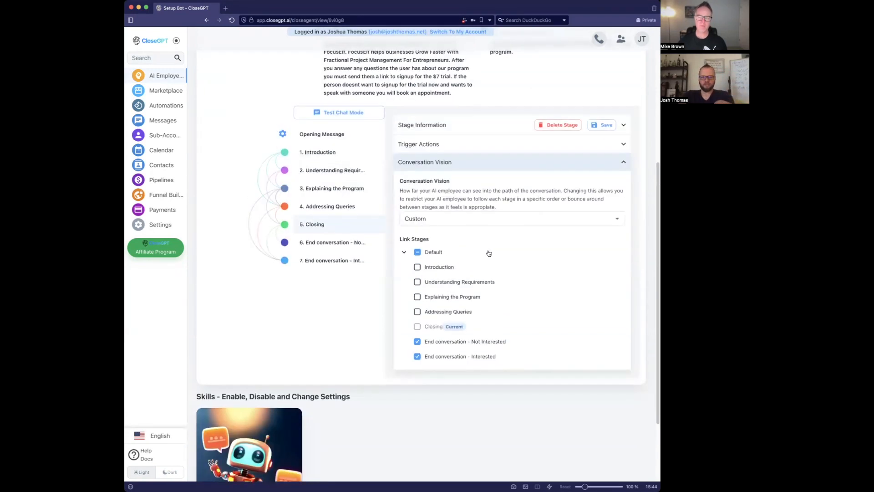
pyautogui.click(347, 159)
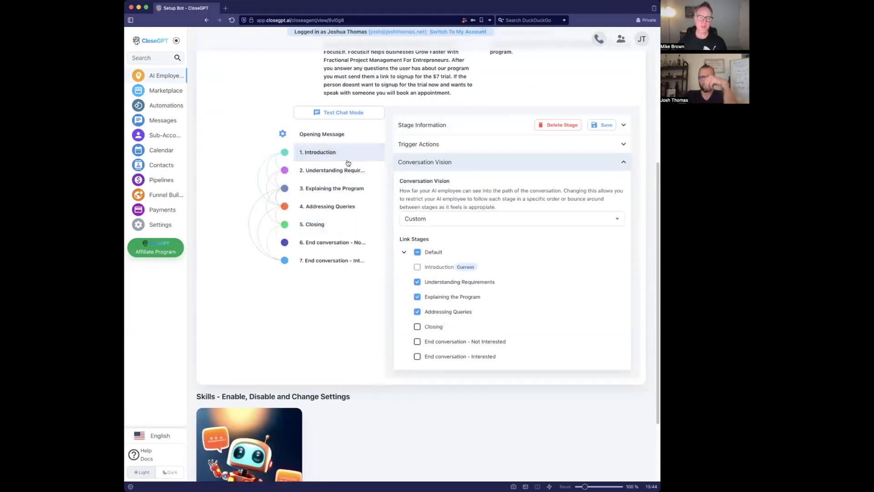
pyautogui.click(347, 171)
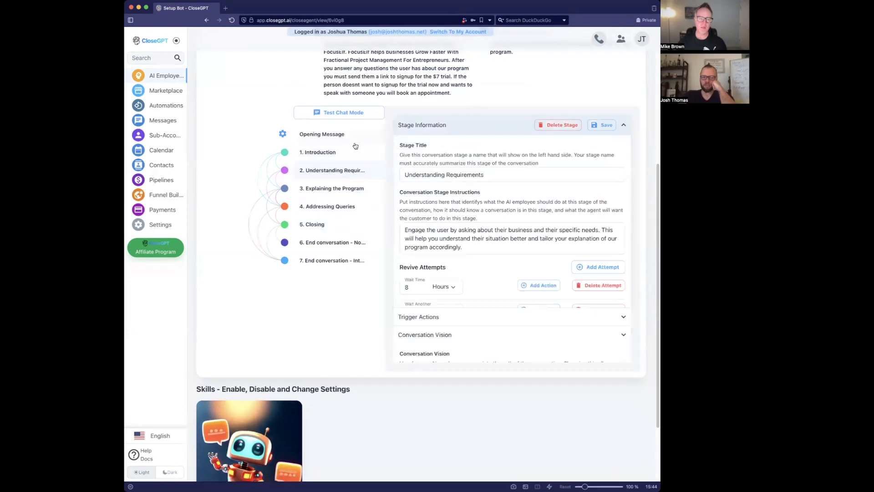
pyautogui.click(328, 151)
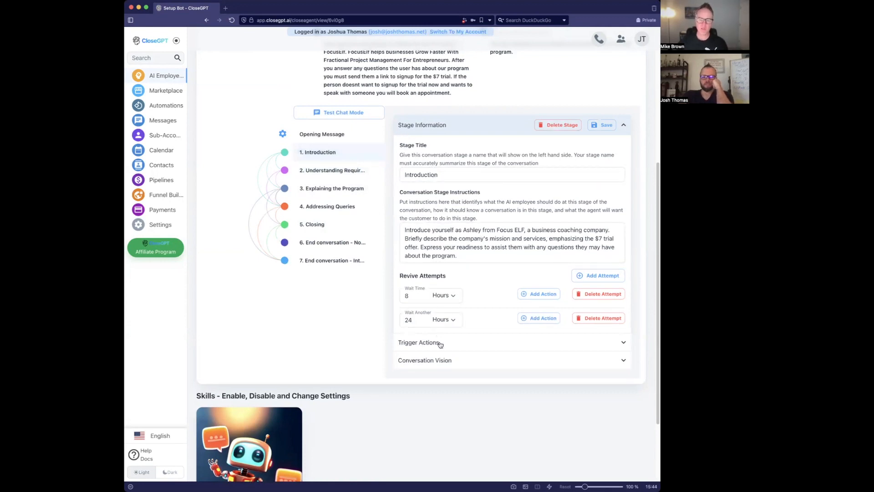
pyautogui.click(442, 360)
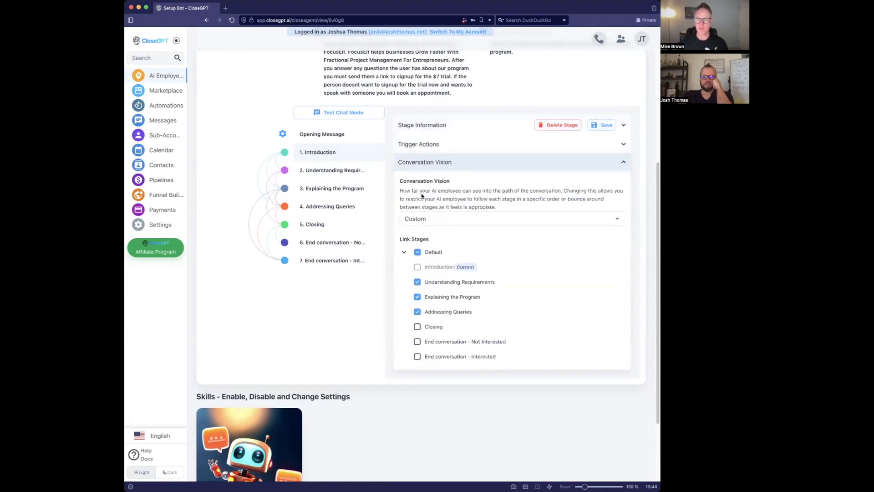
pyautogui.click(443, 163)
pyautogui.click(446, 163)
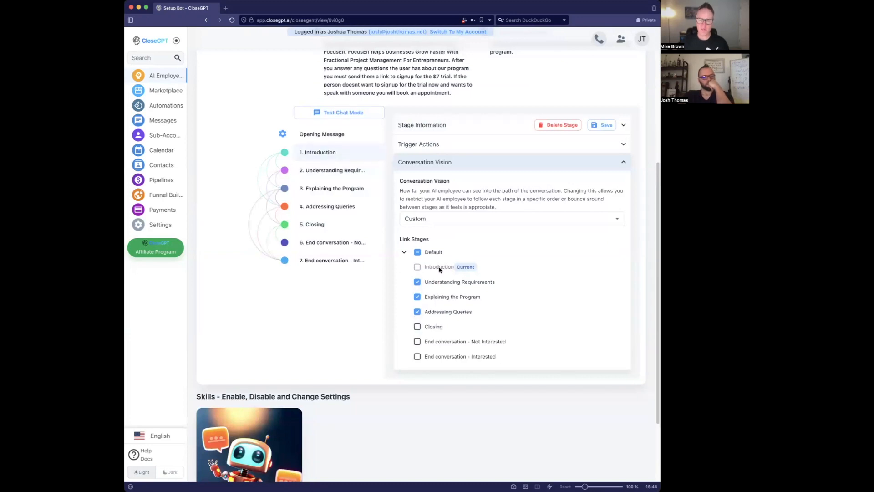
pyautogui.click(328, 172)
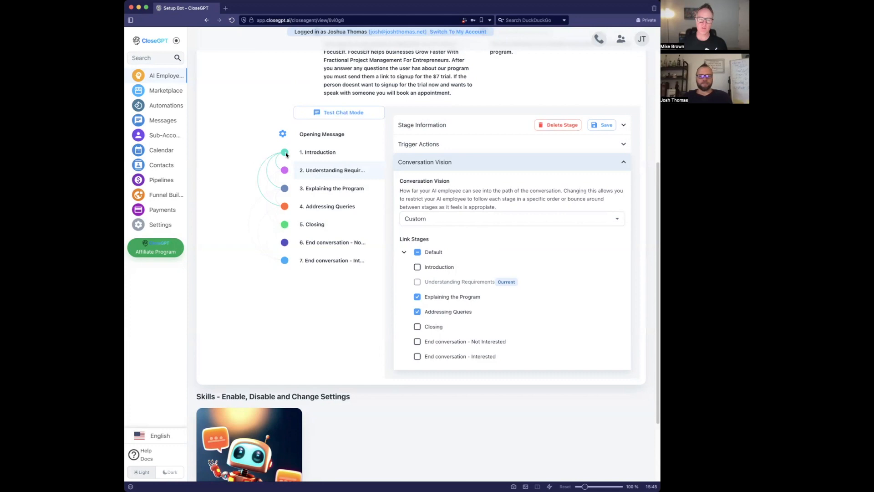
# - Link Introduction and Understanding Requirements to End conversation - Not Interested
pyautogui.click(286, 155)
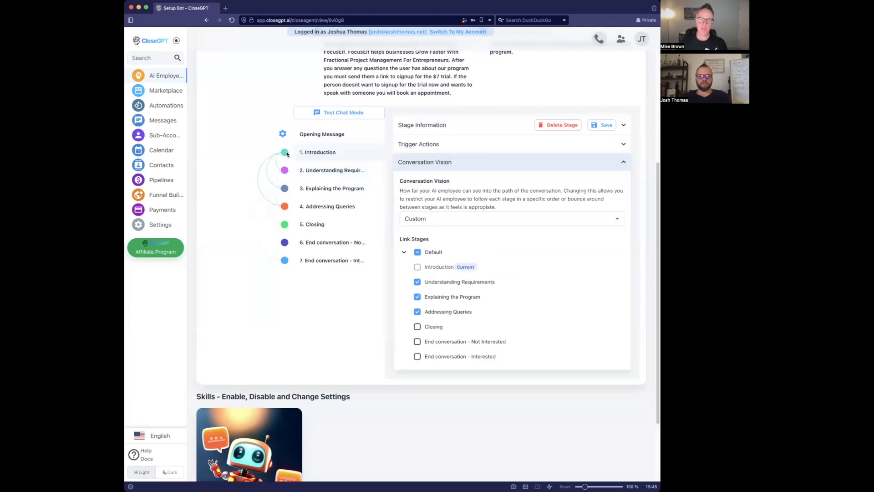
pyautogui.click(417, 342)
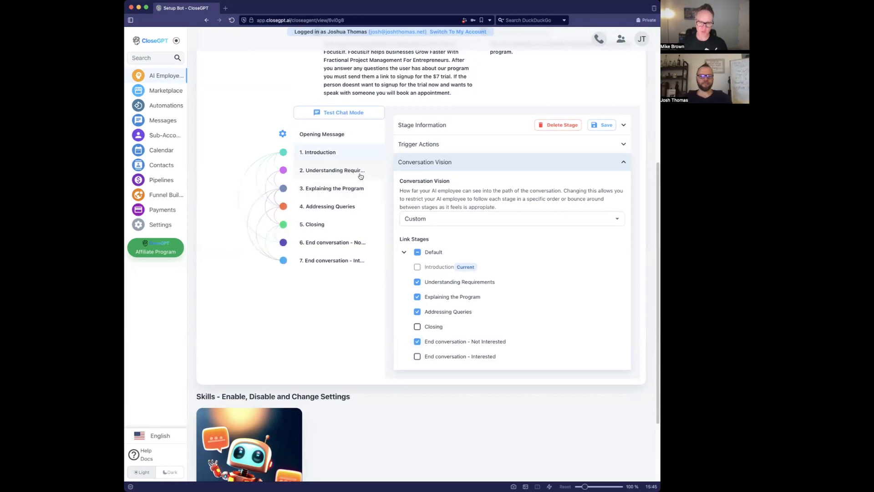
pyautogui.click(344, 175)
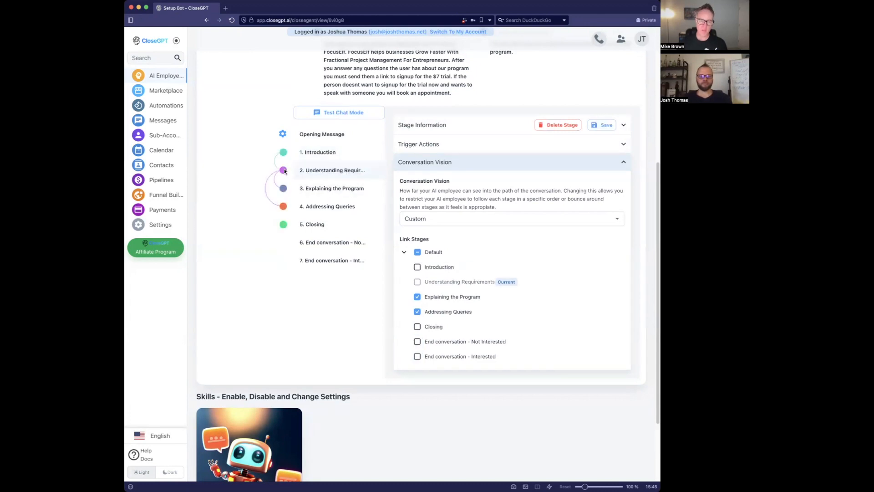
pyautogui.click(438, 343)
# - Review the remaining stages' links and save the conversation settings
pyautogui.click(341, 190)
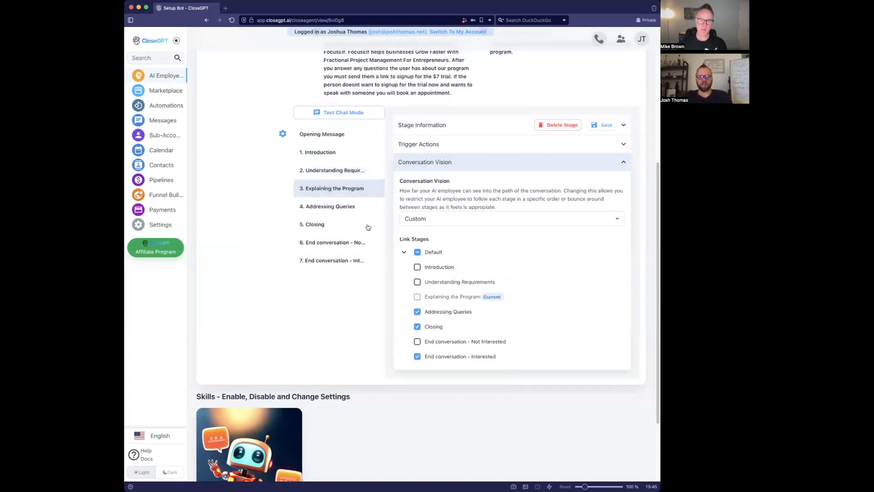
pyautogui.click(343, 205)
pyautogui.click(332, 225)
pyautogui.click(347, 245)
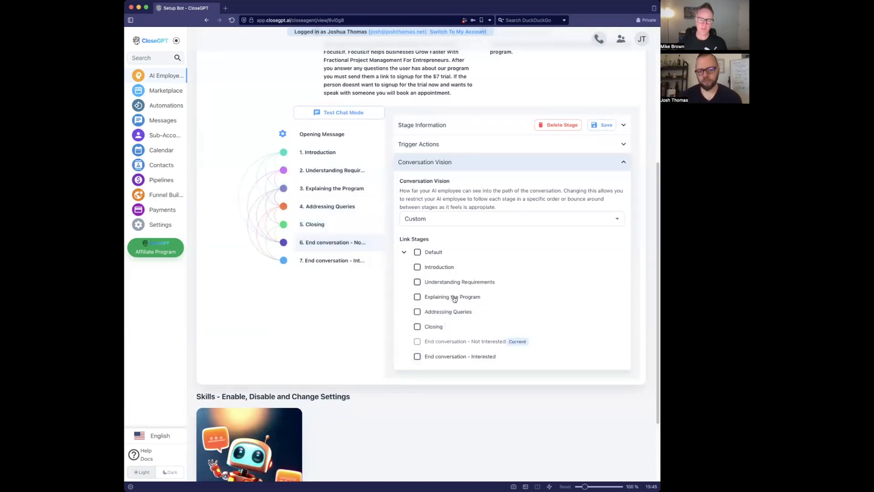
pyautogui.click(611, 123)
pyautogui.click(341, 168)
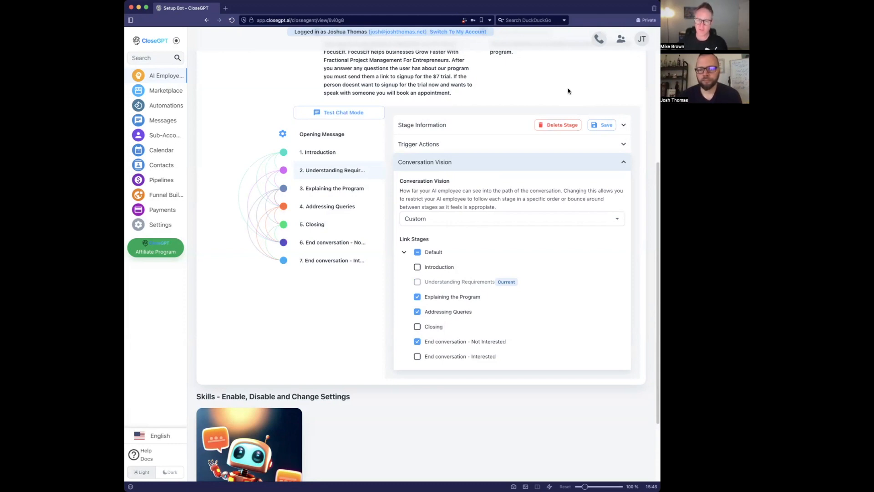
# - In Test Chat Mode, reply 'maybe I have some questions first' to Ashley
pyautogui.click(360, 113)
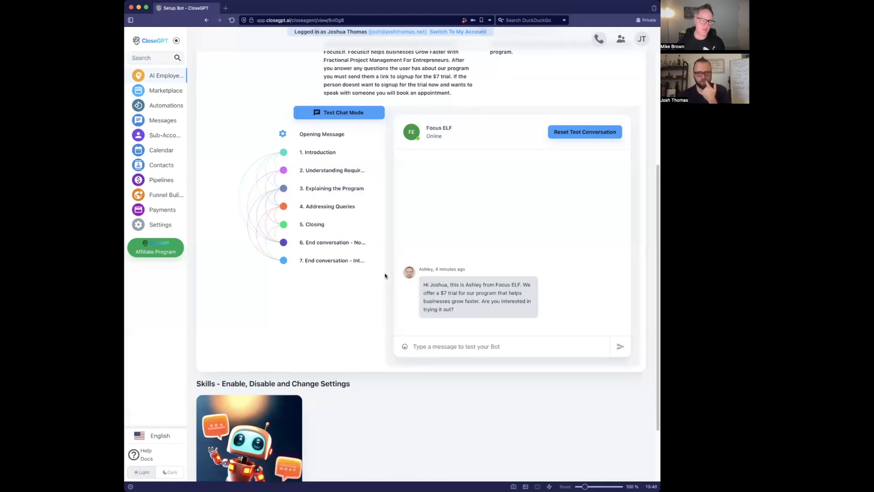
pyautogui.click(492, 346)
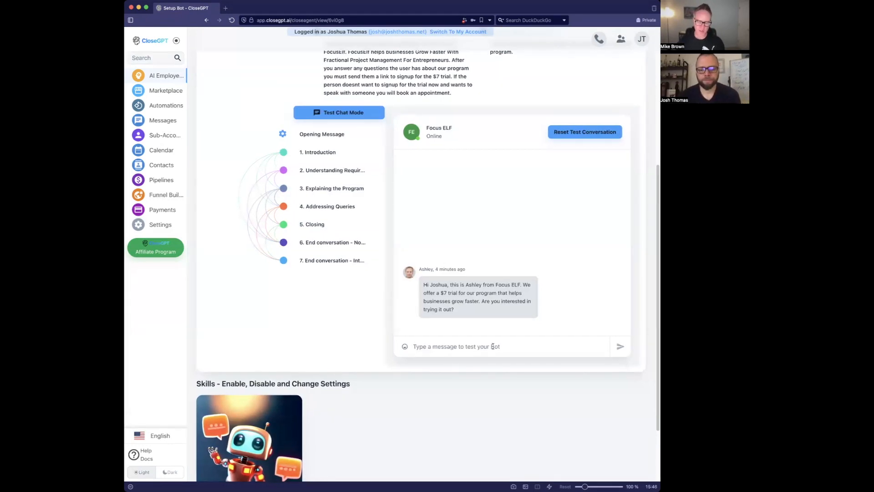
pyautogui.write('maybe')
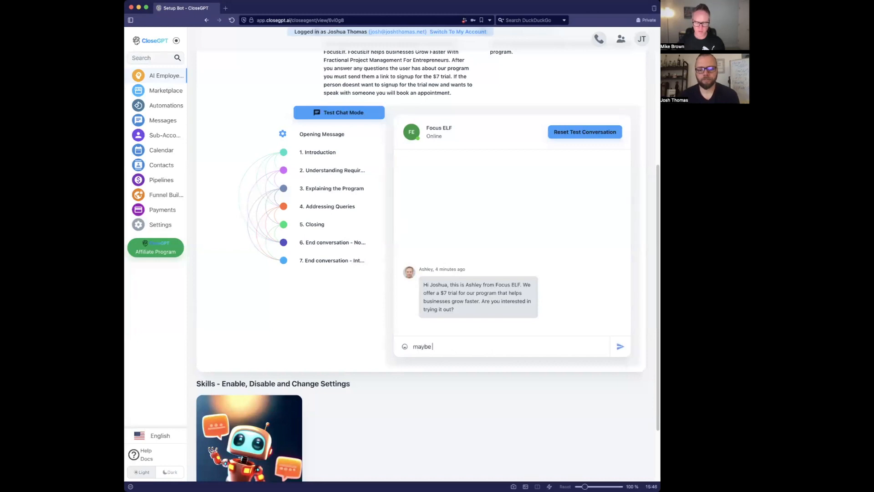
pyautogui.write('some')
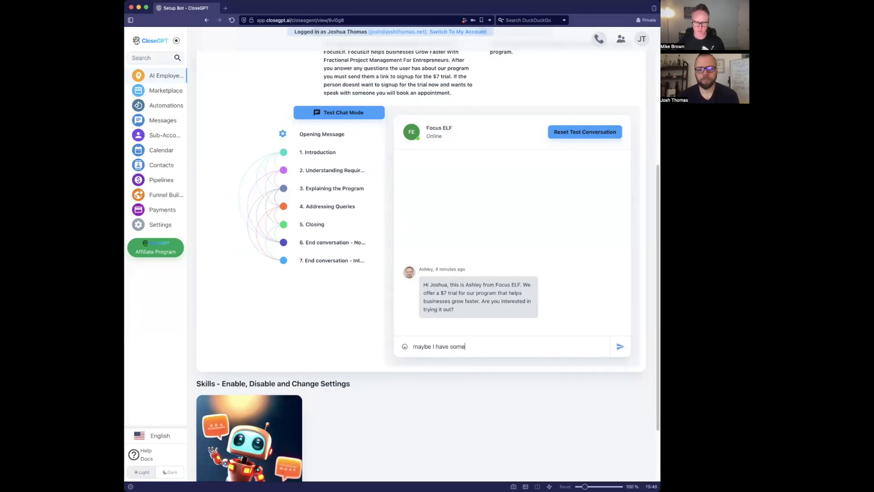
pyautogui.write(' questions first')
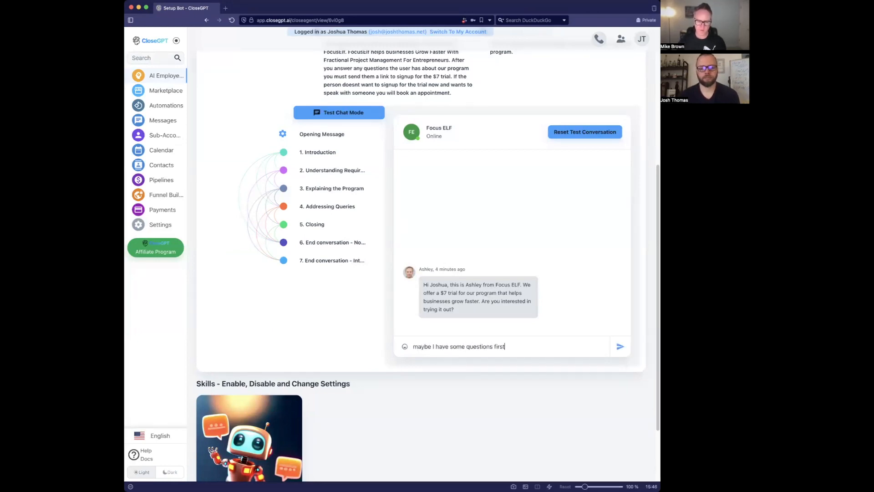
pyautogui.press('Return')
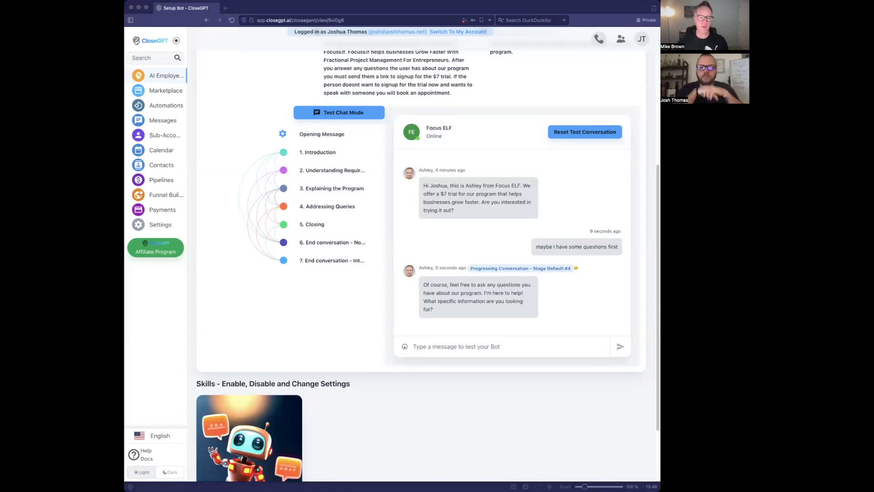
# - Ask Ashley 'How does the coaching work?' and read her Focus ELF personalized coaching explanation
pyautogui.click(396, 413)
pyautogui.write('How does the coaching work?')
pyautogui.press('Return')
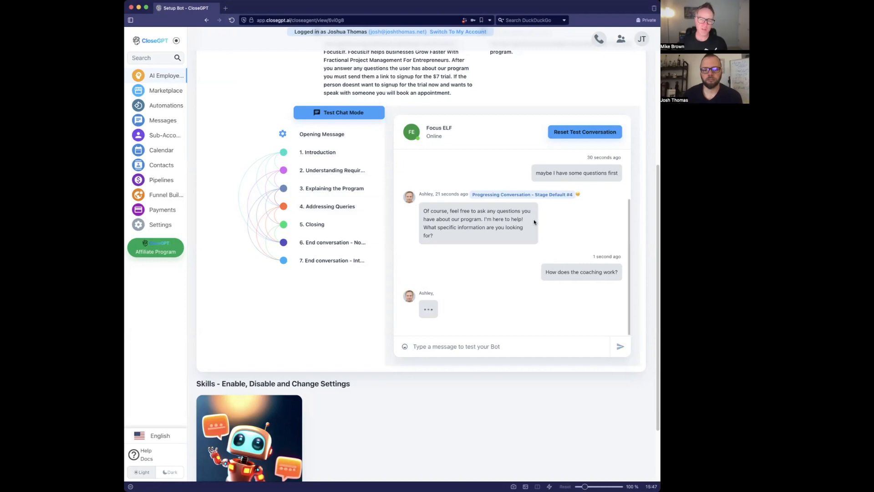
pyautogui.moveTo(578, 192)
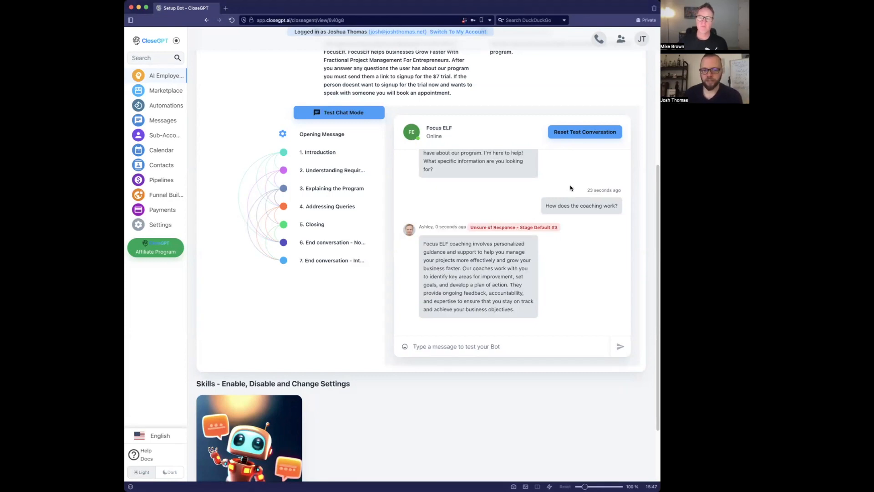
pyautogui.scroll(1, 571, 187)
pyautogui.scroll(3, 574, 191)
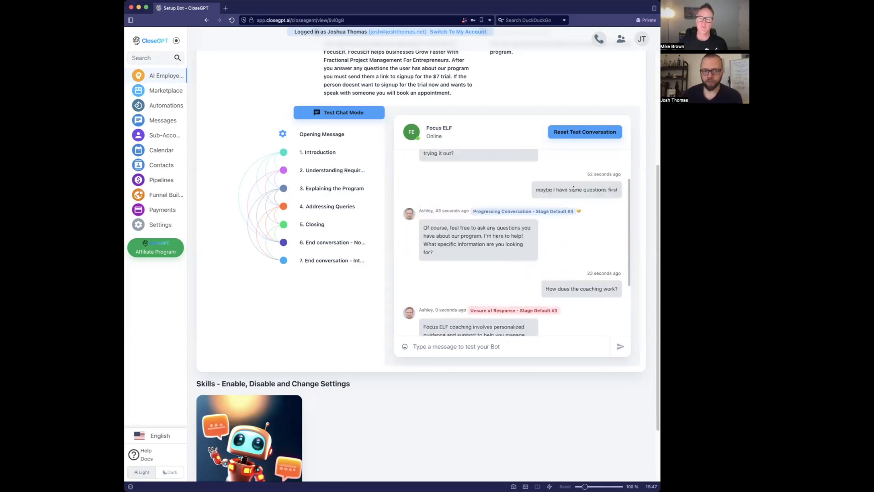
pyautogui.moveTo(579, 210)
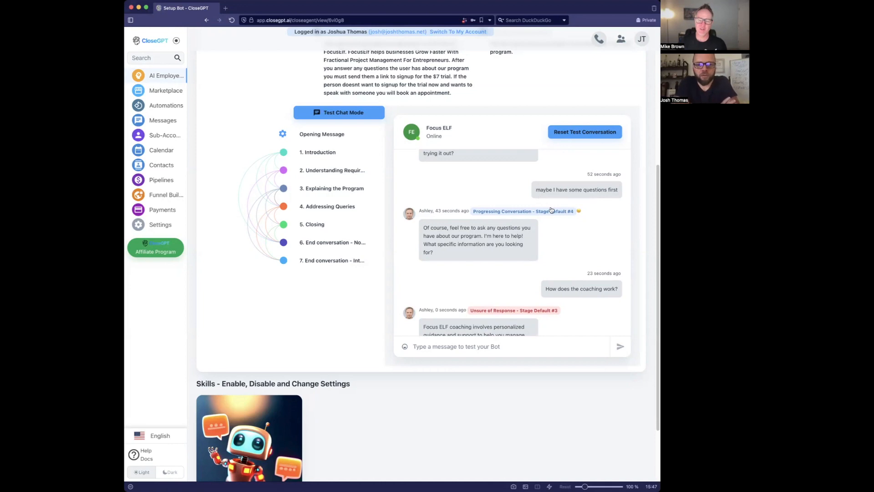
pyautogui.scroll(-1, 550, 208)
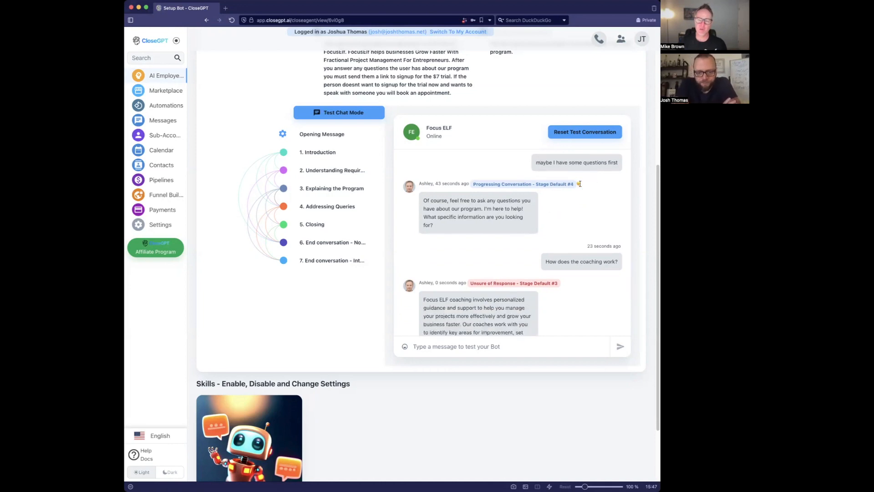
pyautogui.scroll(-2, 580, 182)
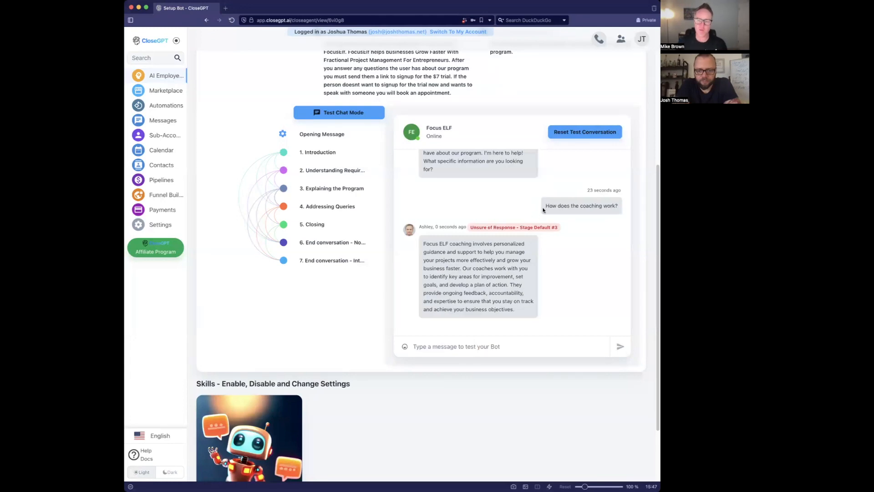
pyautogui.moveTo(423, 243); pyautogui.dragTo(514, 300)
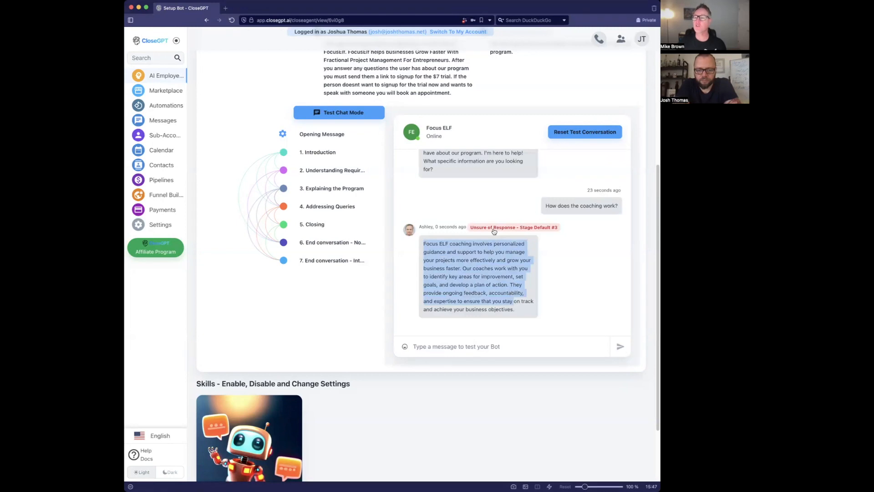
pyautogui.click(494, 269)
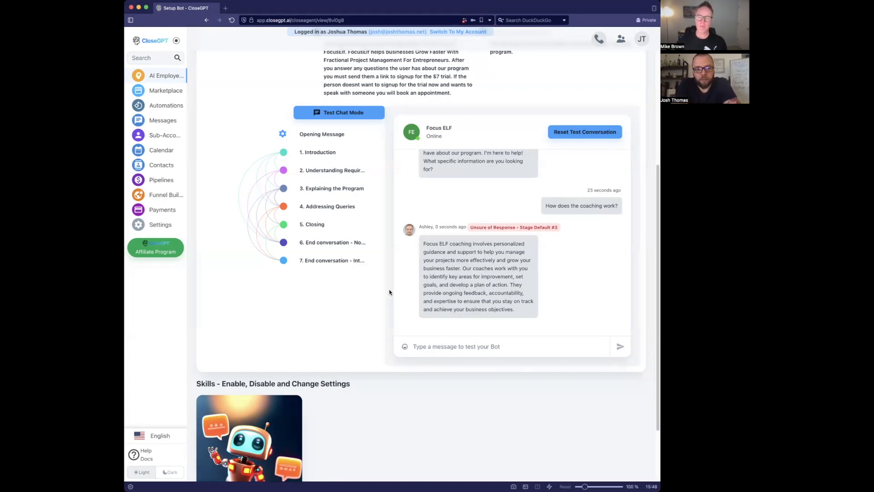
pyautogui.click(507, 230)
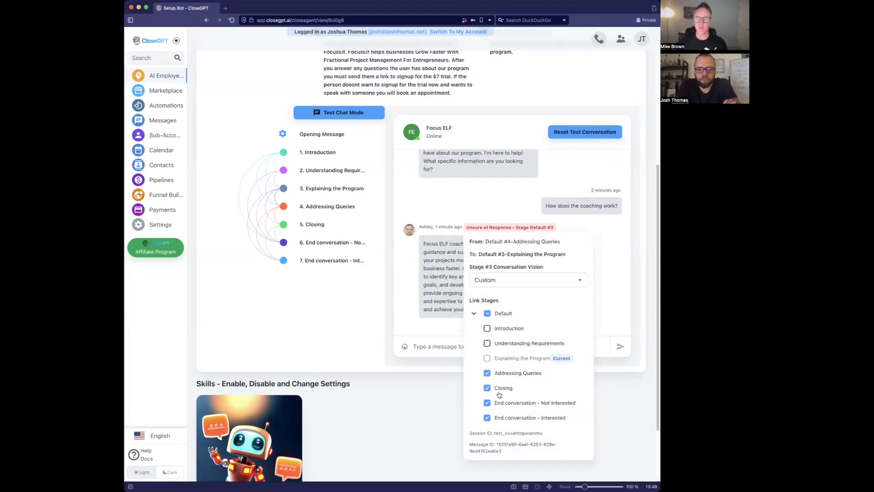
pyautogui.click(435, 268)
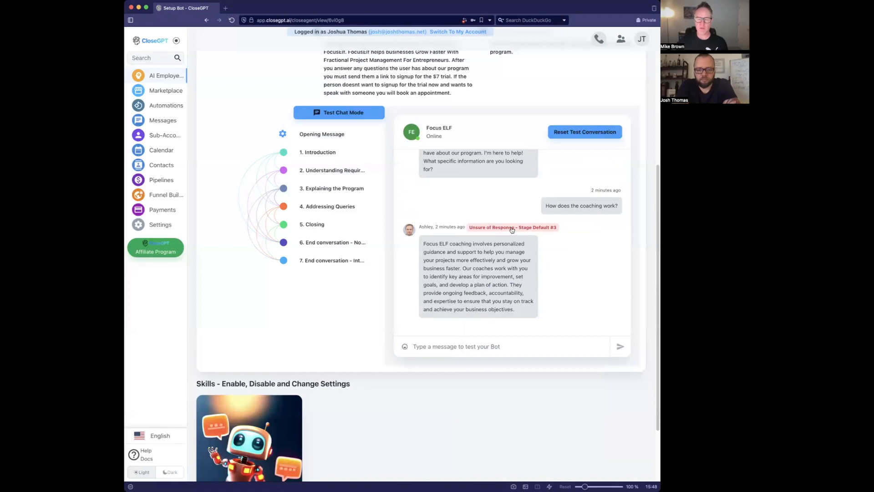
pyautogui.scroll(3, 454, 187)
pyautogui.scroll(5, 488, 133)
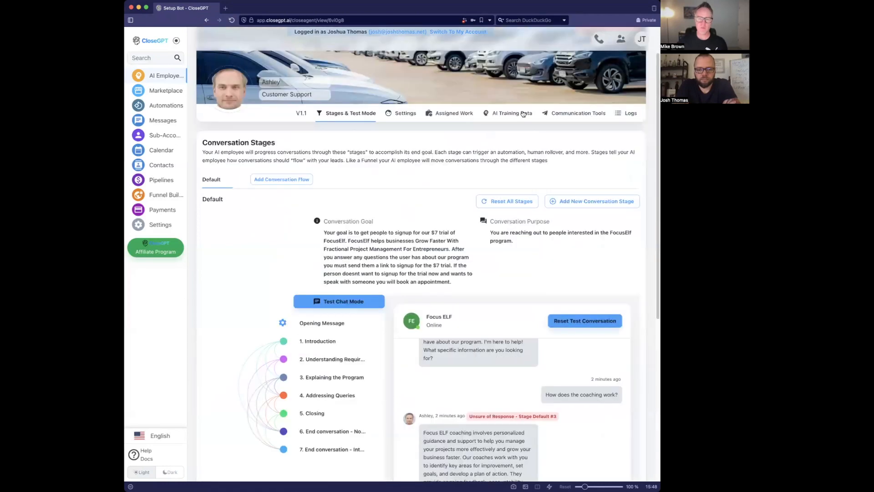
# - Add a website training source named 'website' with the pasted site address
pyautogui.click(522, 113)
pyautogui.scroll(-3, 464, 165)
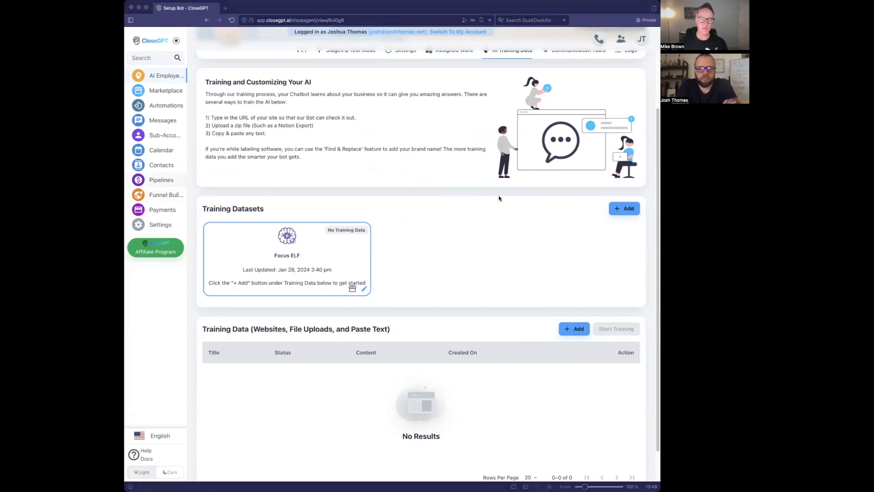
pyautogui.click(566, 318)
pyautogui.click(574, 329)
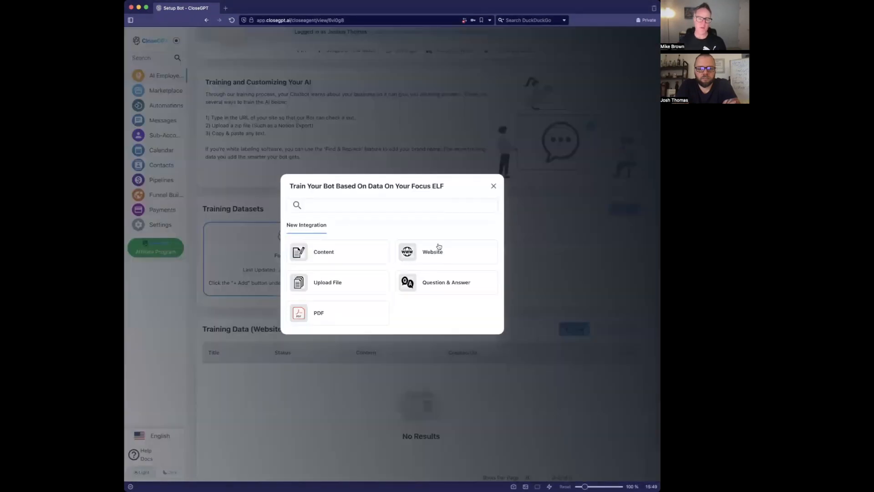
pyautogui.click(407, 261)
pyautogui.click(406, 259)
pyautogui.write('we')
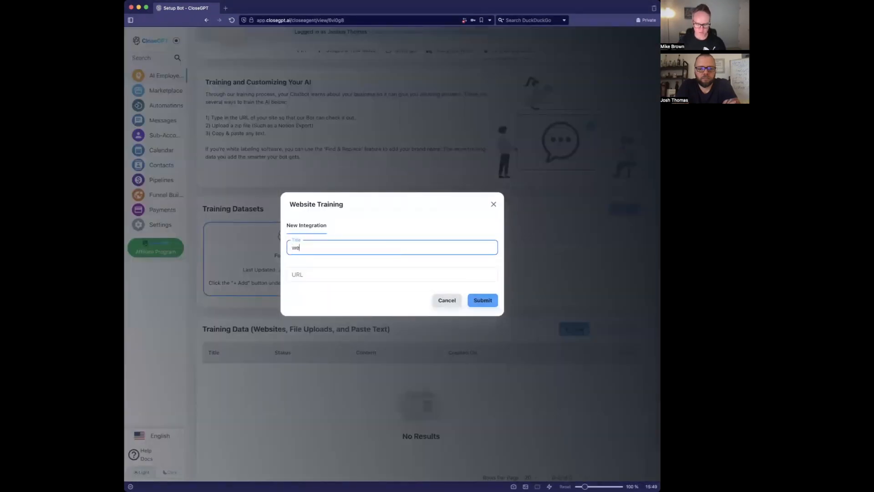
pyautogui.write('bsite')
pyautogui.press('Tab')
pyautogui.write('https://joshthomas.net/')
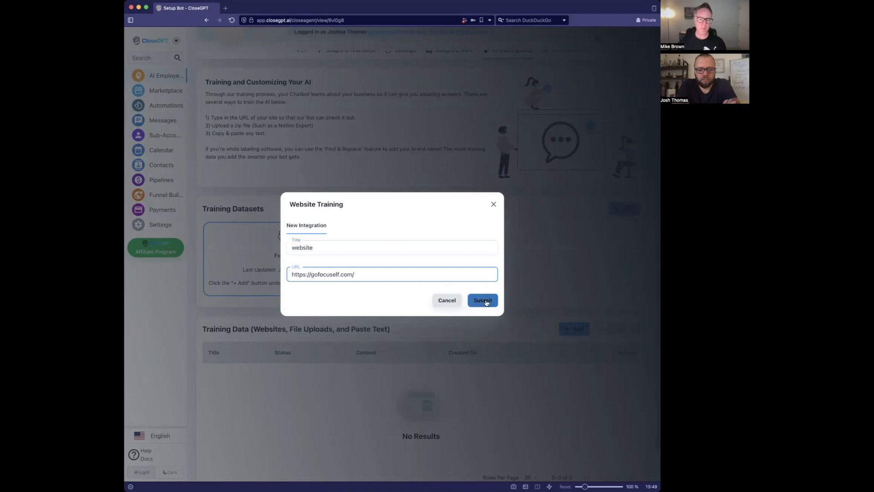
pyautogui.click(483, 301)
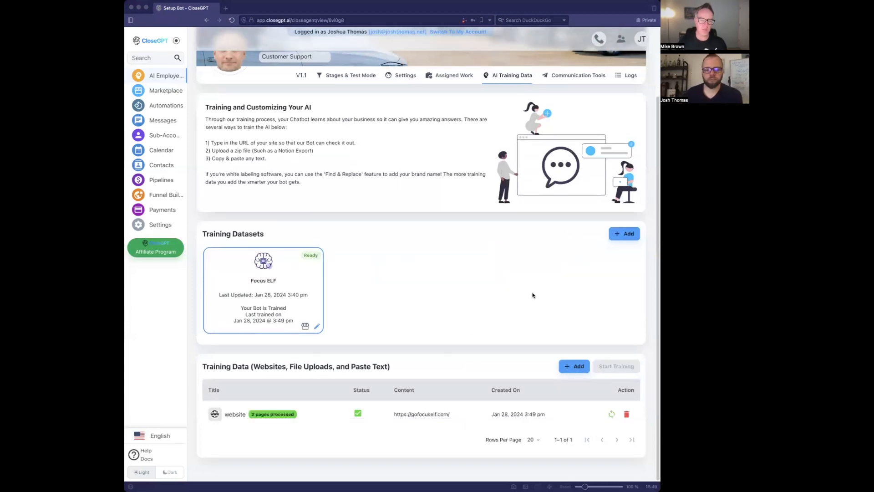
# - Review the extracted text of the 2 processed website pages, then close the page list
pyautogui.click(281, 415)
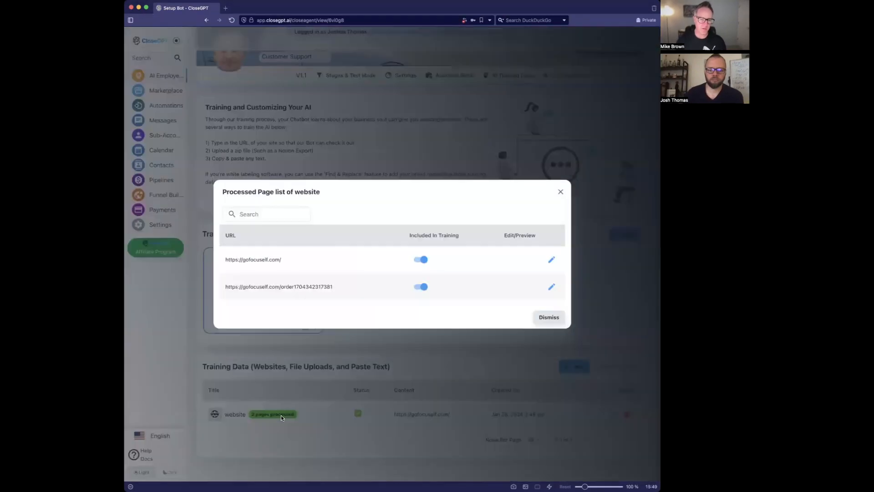
pyautogui.click(551, 260)
pyautogui.scroll(-2, 549, 261)
pyautogui.scroll(-20, 549, 261)
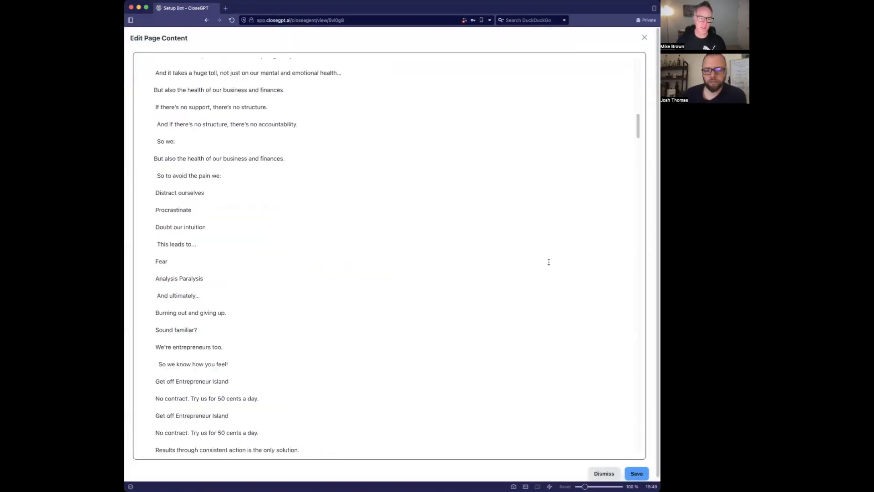
pyautogui.scroll(5, 627, 209)
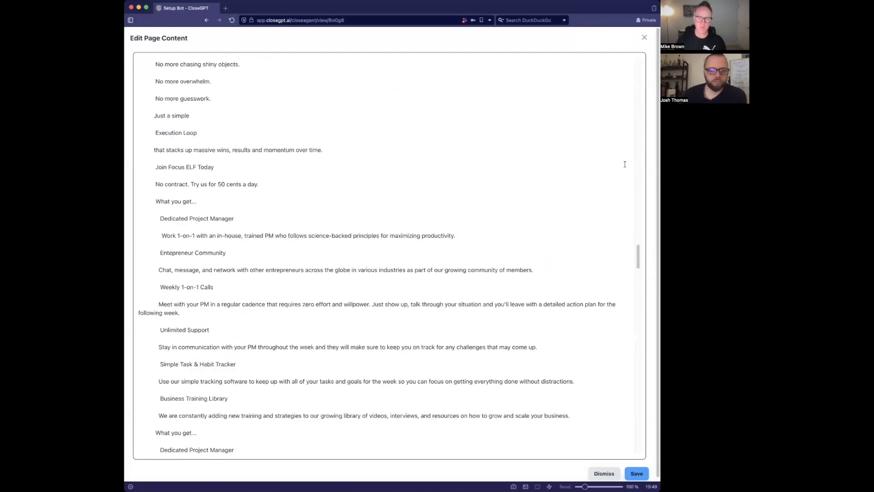
pyautogui.click(644, 38)
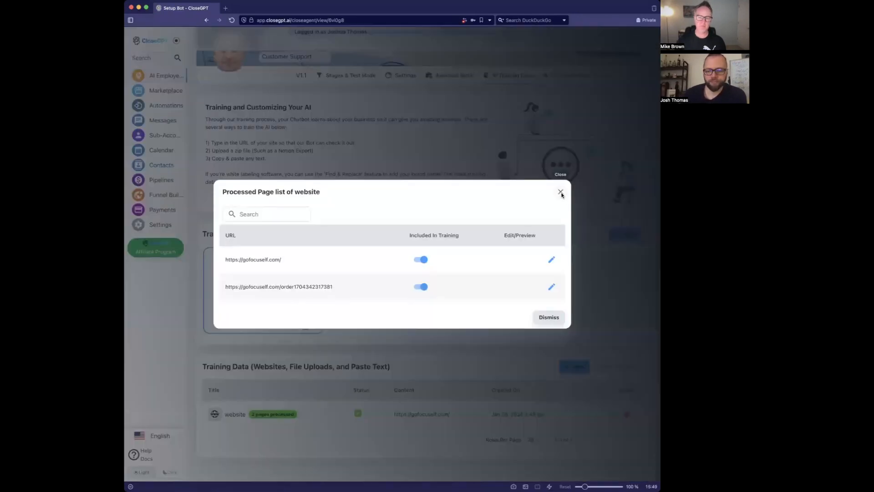
pyautogui.click(561, 194)
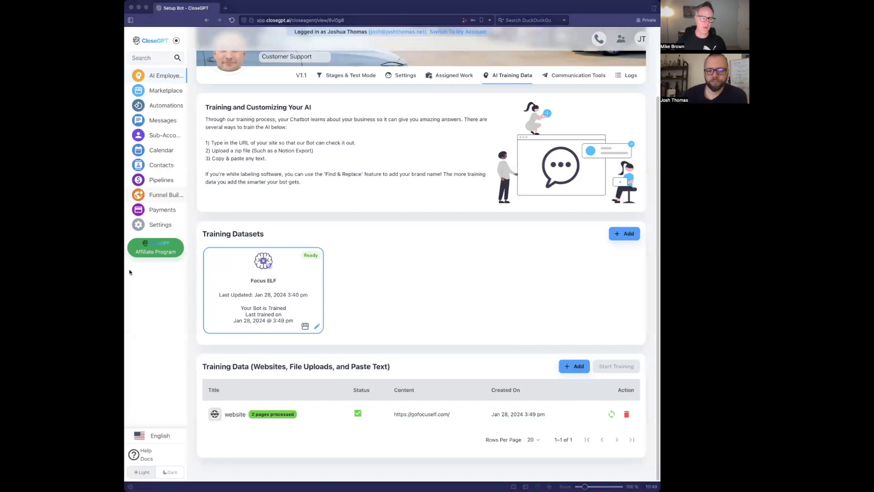
pyautogui.click(361, 73)
# - Copy the earlier coaching question, reset the test chat, and send 'maybe I have questions first'
pyautogui.scroll(-4, 509, 282)
pyautogui.moveTo(546, 276); pyautogui.dragTo(616, 276)
pyautogui.press('super+c')
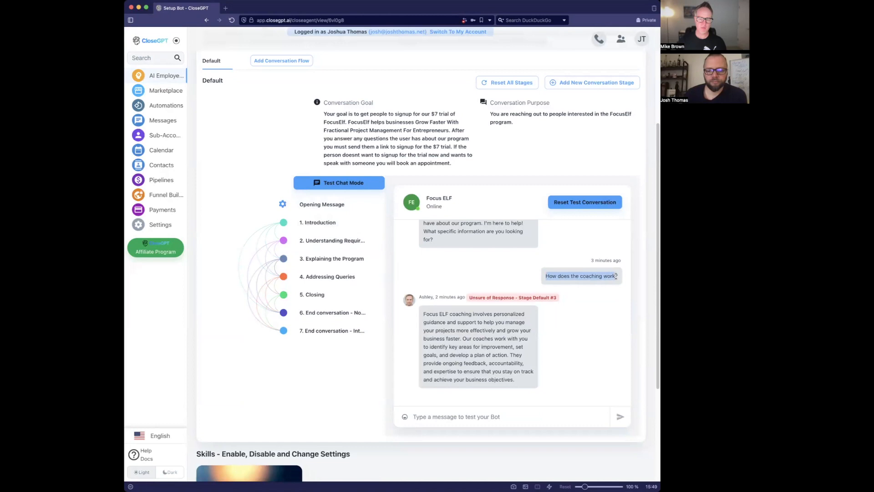
pyautogui.click(585, 202)
pyautogui.click(459, 412)
pyautogui.write('maybe I have question sfi')
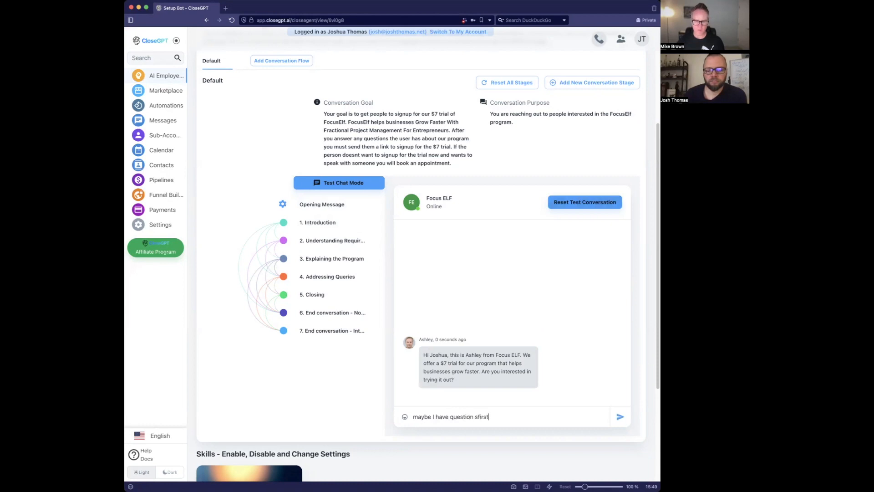
pyautogui.press('BackSpace')
pyautogui.press('BackSpace')
pyautogui.write('s first')
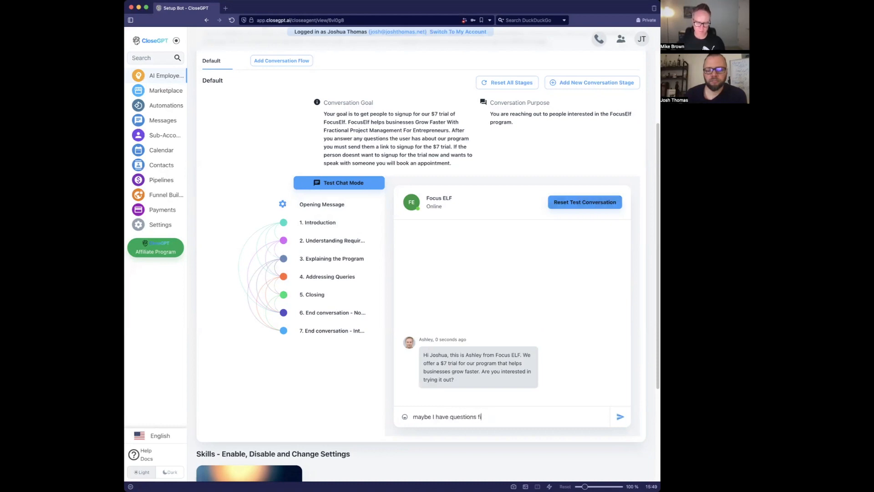
pyautogui.press('Return')
# - Scroll through the test chat to review Ashley's reply to the first message
pyautogui.press('super+Tab')
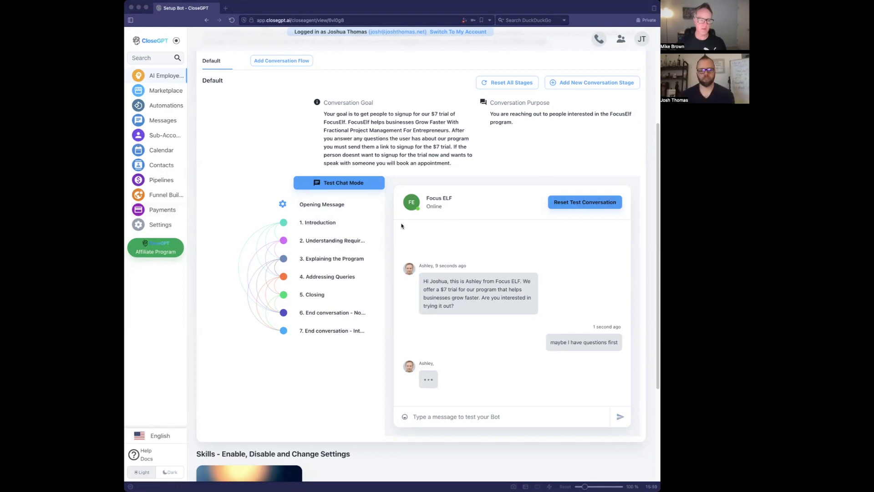
pyautogui.click(573, 157)
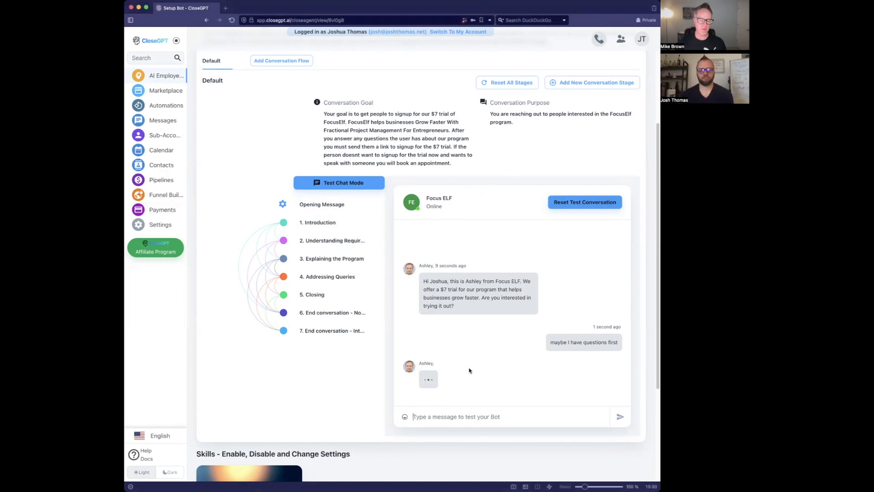
pyautogui.click(454, 417)
pyautogui.click(125, 337)
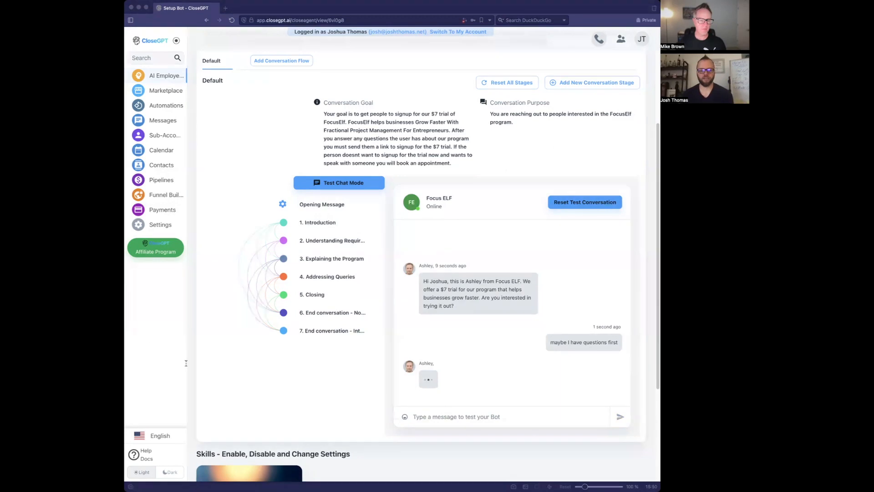
pyautogui.click(346, 415)
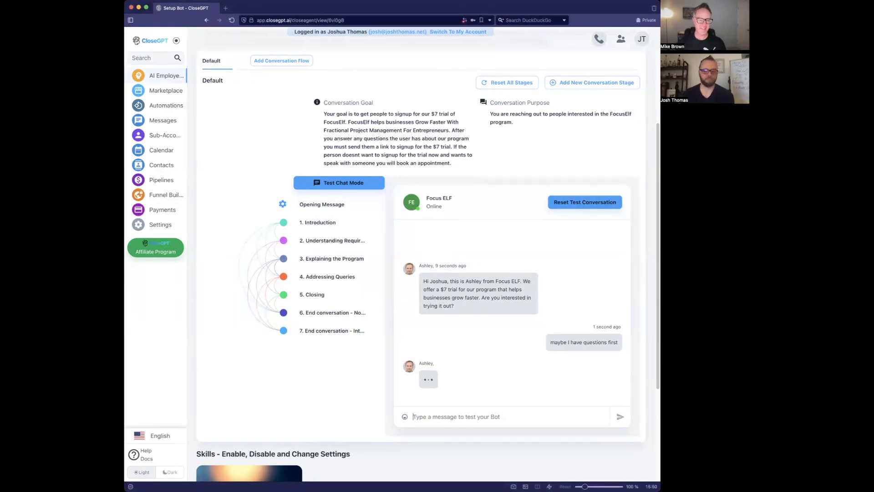
pyautogui.click(150, 268)
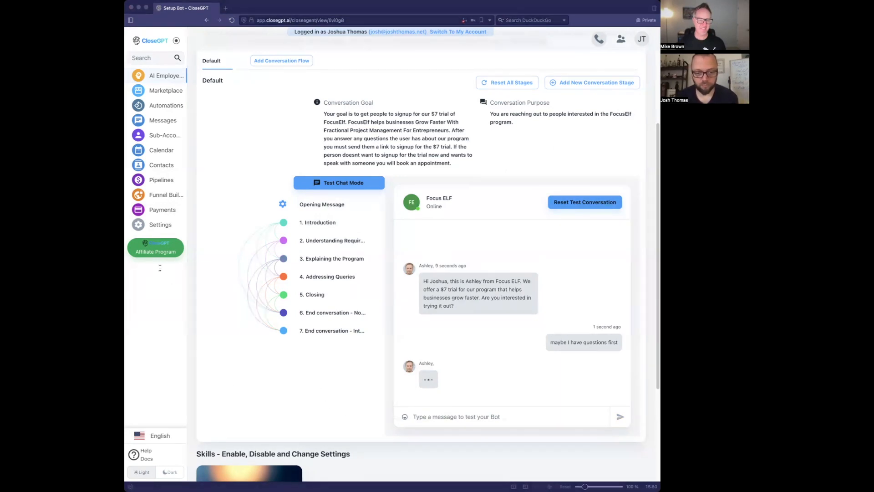
pyautogui.click(304, 402)
pyautogui.scroll(3, 320, 401)
pyautogui.scroll(2, 320, 402)
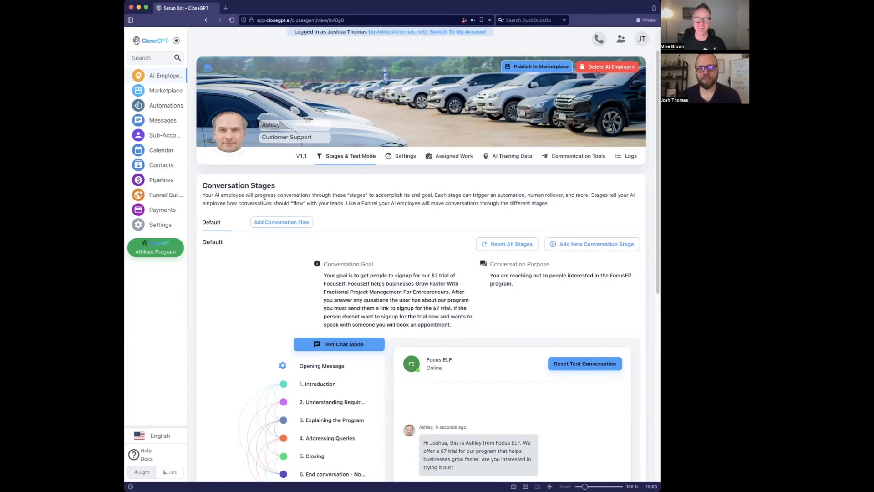
pyautogui.scroll(-5, 265, 200)
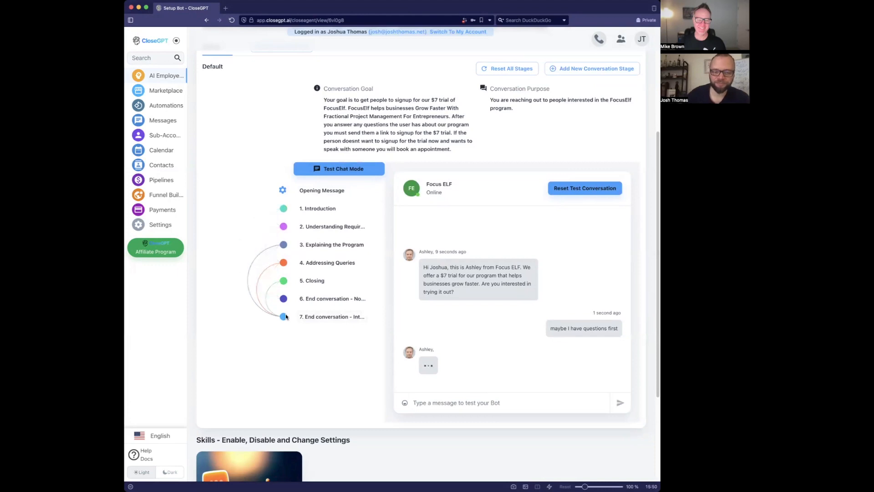
pyautogui.scroll(3, 273, 274)
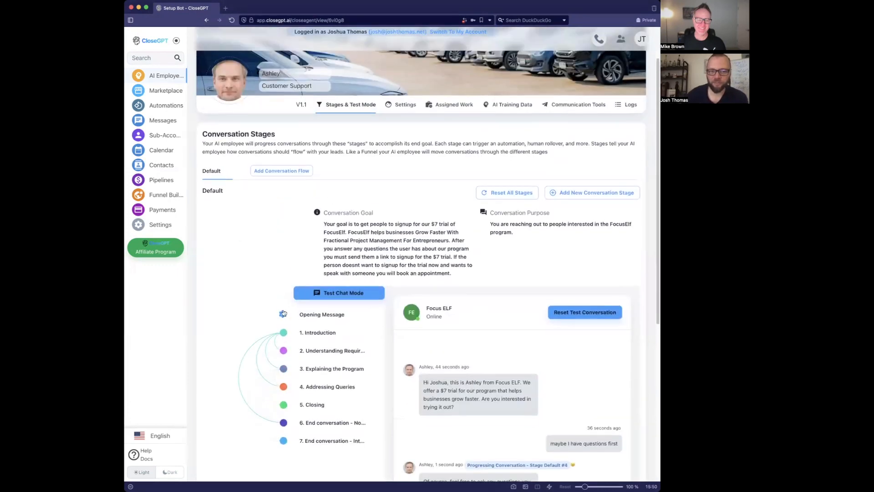
pyautogui.moveTo(231, 88)
pyautogui.scroll(-4, 248, 166)
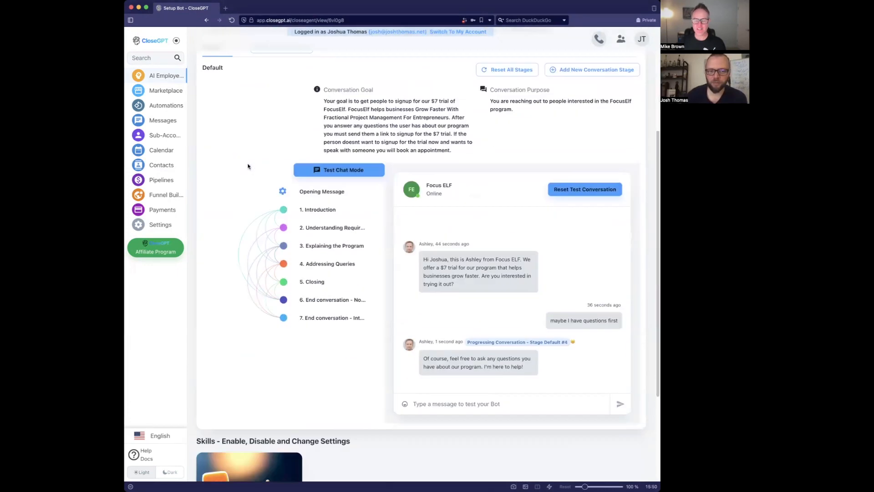
# - Paste and send 'How does the coaching work?', which returns a 'hit a snag' error
pyautogui.click(425, 372)
pyautogui.press('super+v')
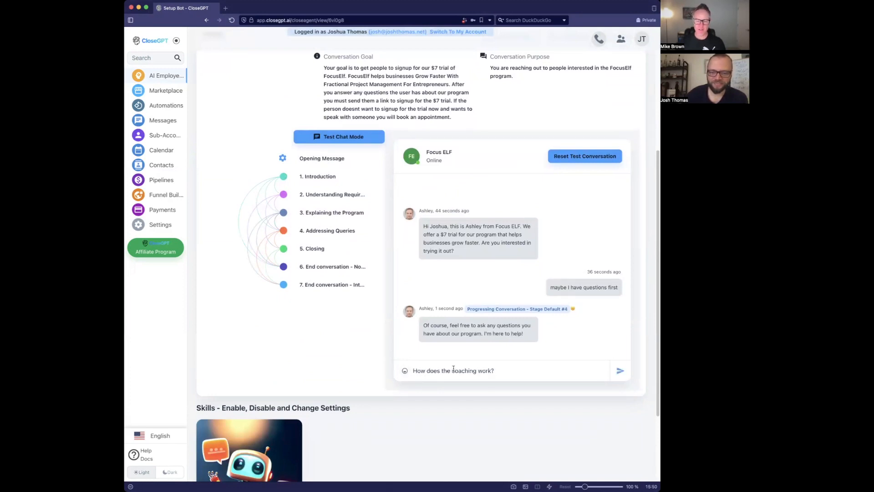
pyautogui.press('Return')
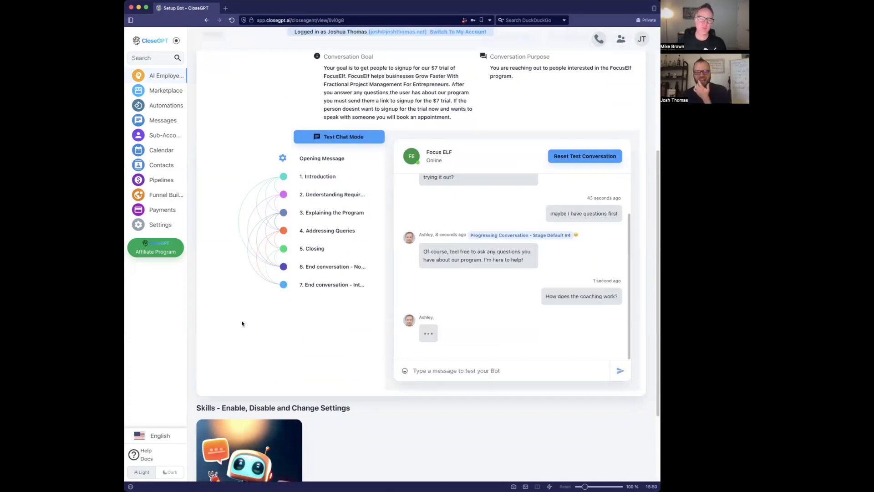
pyautogui.click(191, 316)
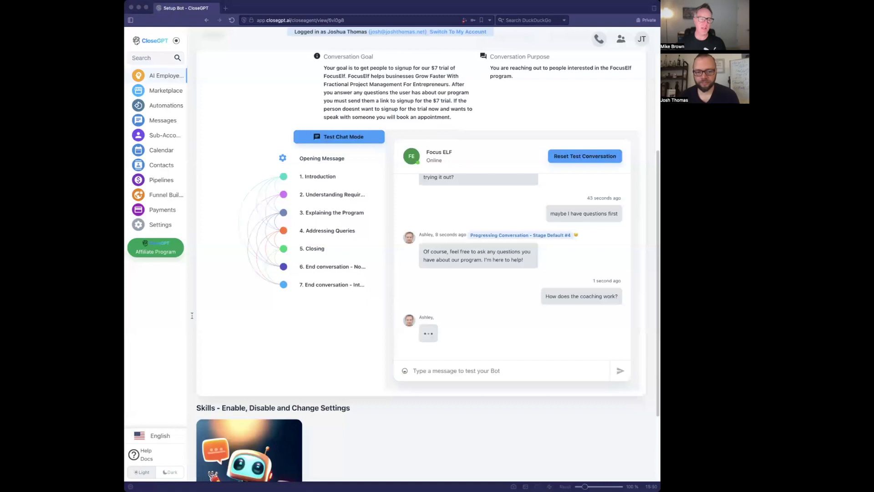
pyautogui.click(557, 119)
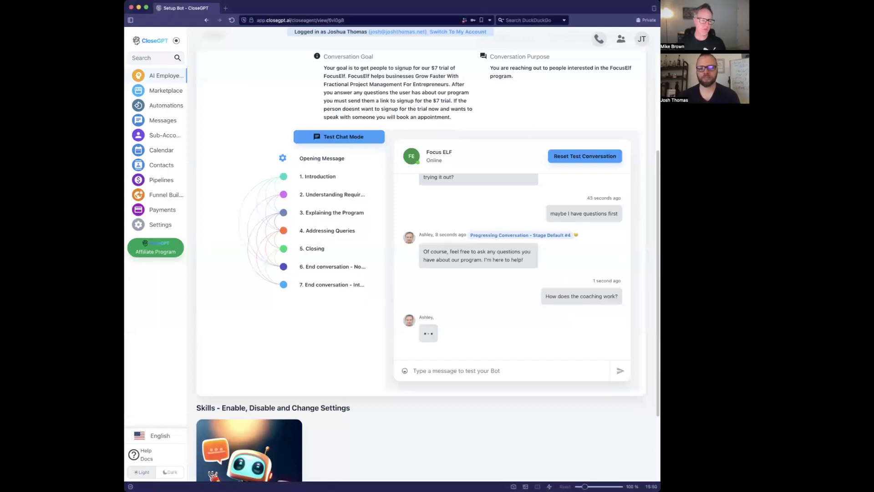
pyautogui.press('super+Tab')
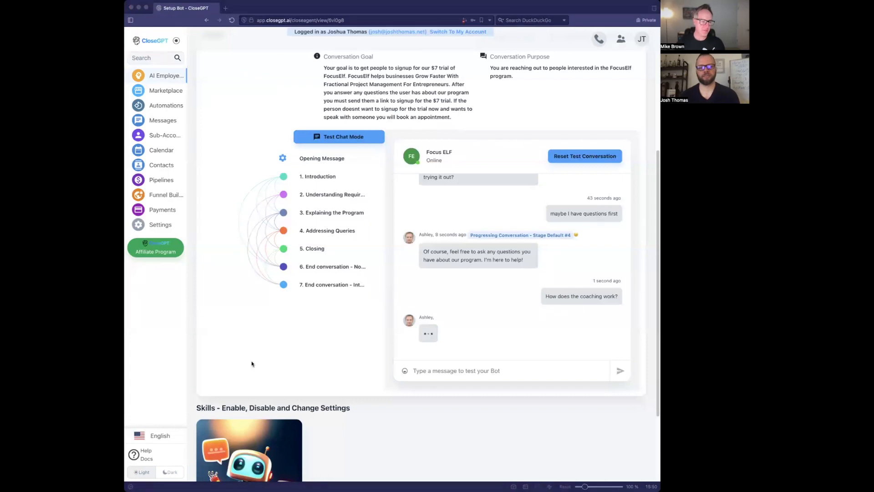
pyautogui.click(414, 440)
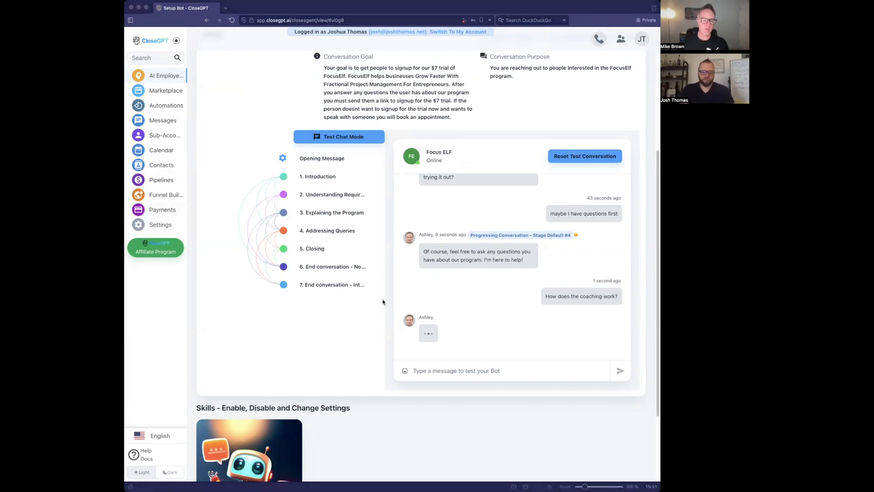
pyautogui.click(404, 454)
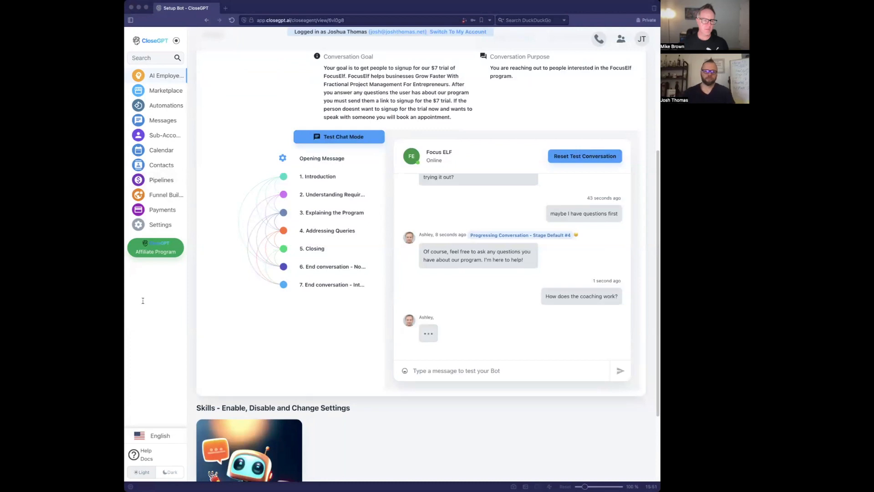
pyautogui.click(393, 467)
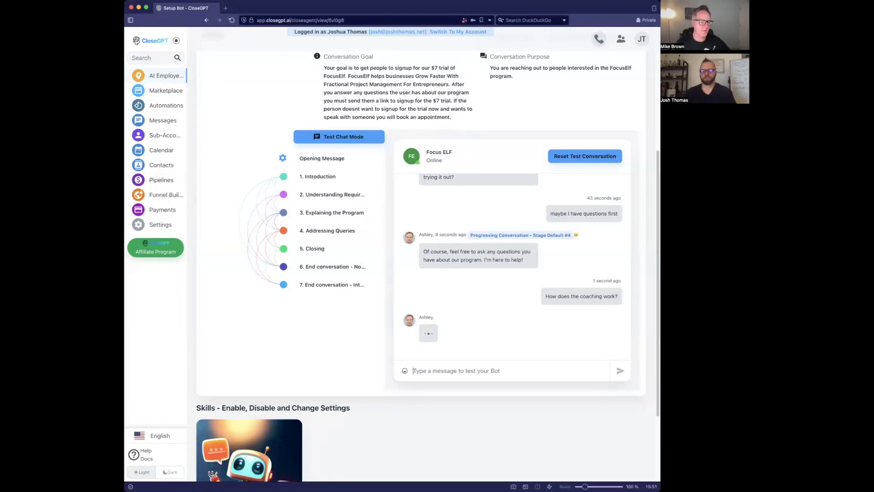
pyautogui.press('super+Tab')
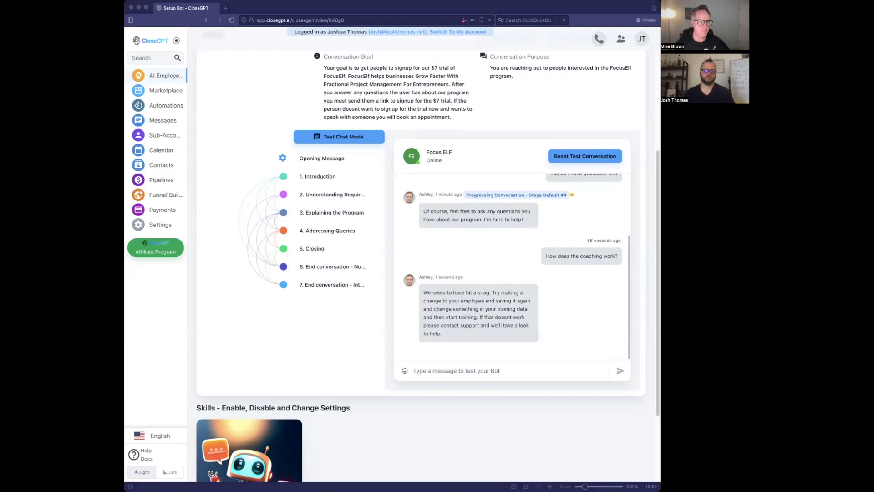
pyautogui.press('super+Tab')
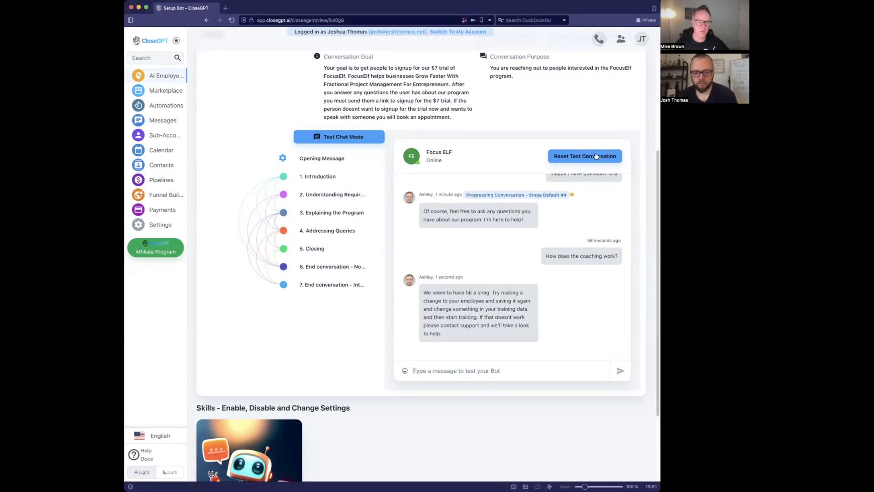
# - Restart the test chat and send 'yes I have questions first' then 'How does the coaching work?'
pyautogui.click(348, 195)
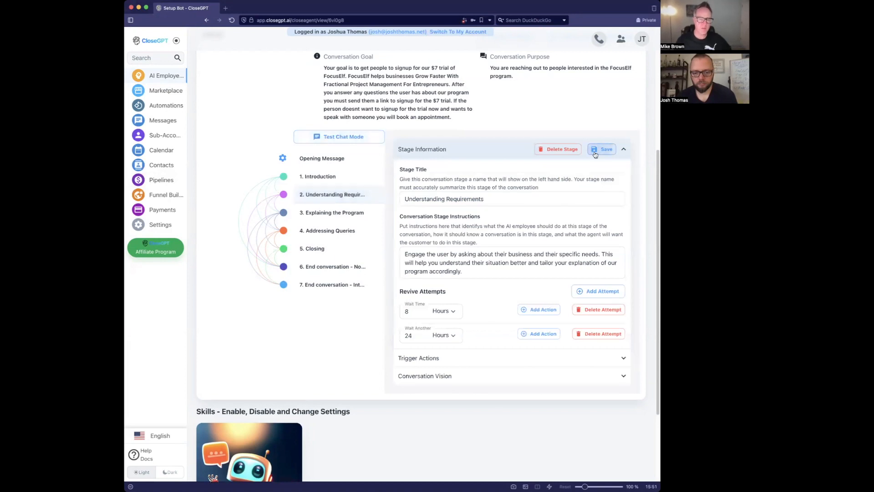
pyautogui.click(324, 137)
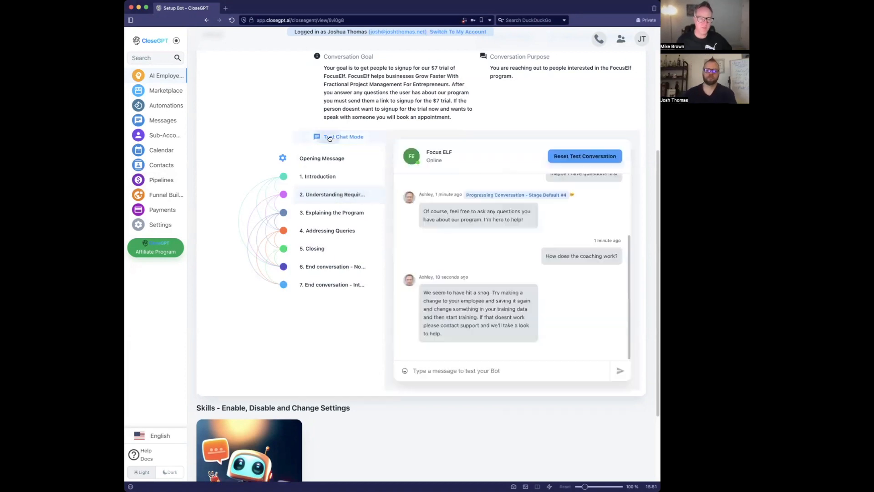
pyautogui.click(575, 157)
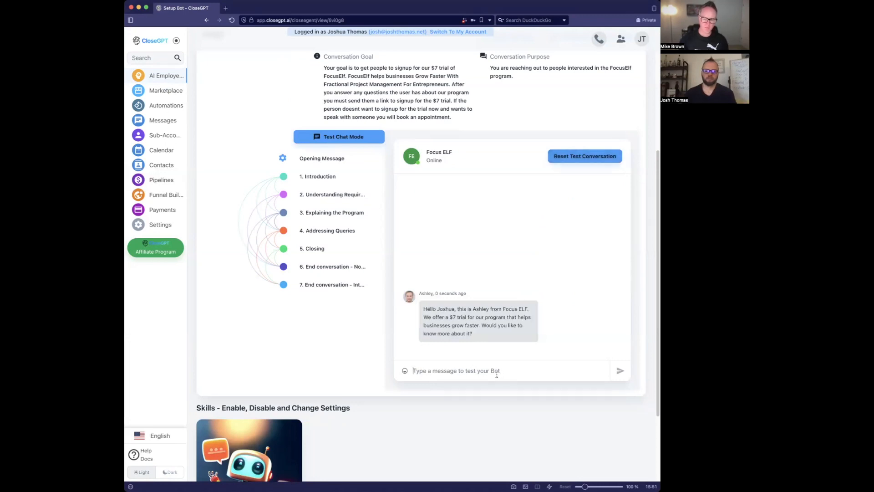
pyautogui.write('yes')
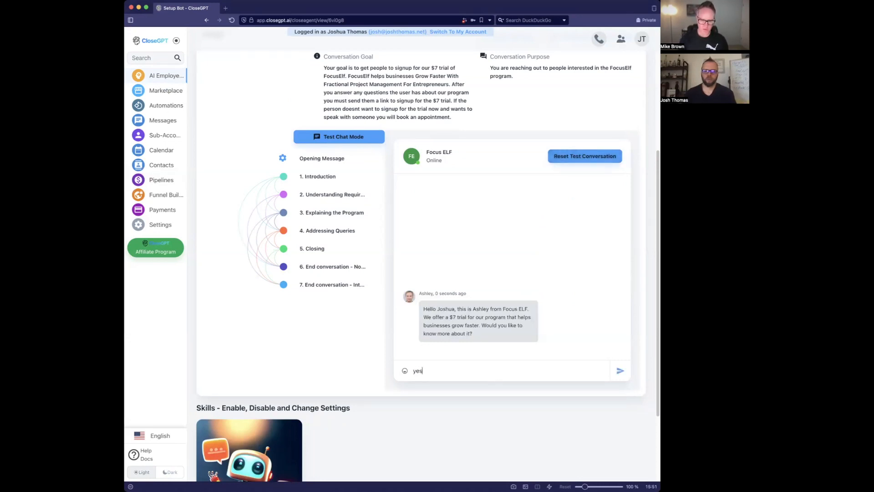
pyautogui.write(' I have questi')
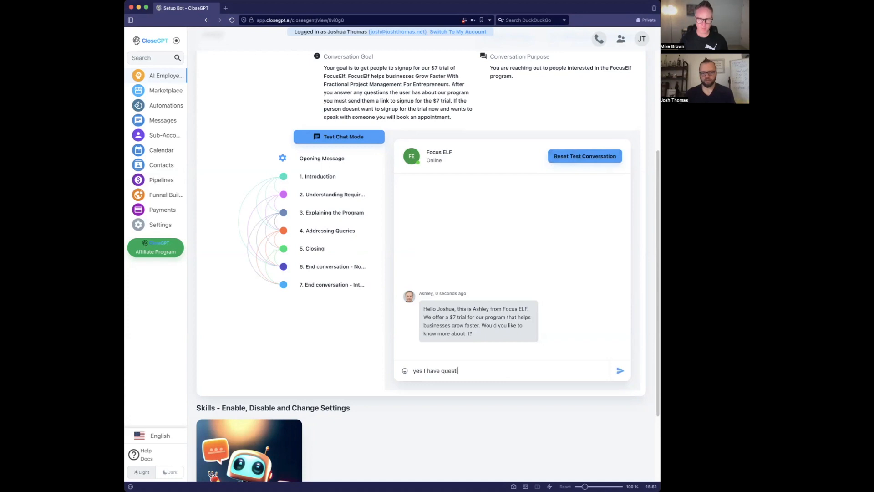
pyautogui.write('ons first')
pyautogui.press('Return')
pyautogui.write('How does the coaching work?')
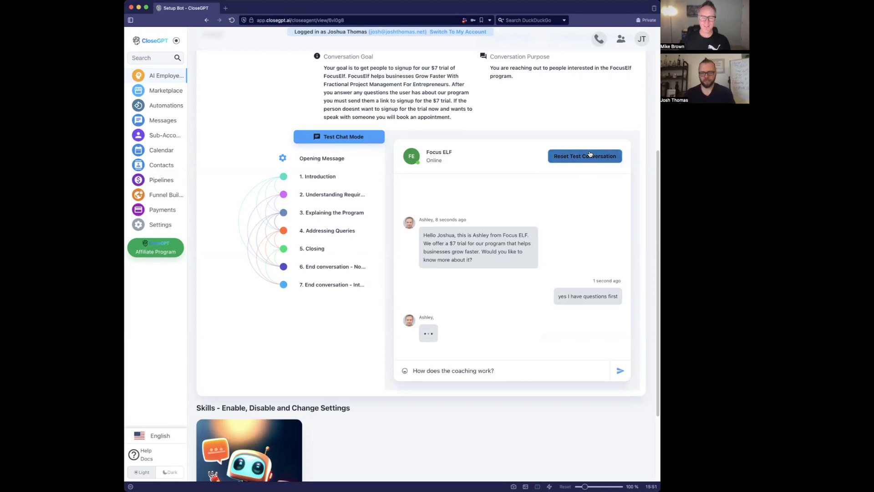
pyautogui.press('Return')
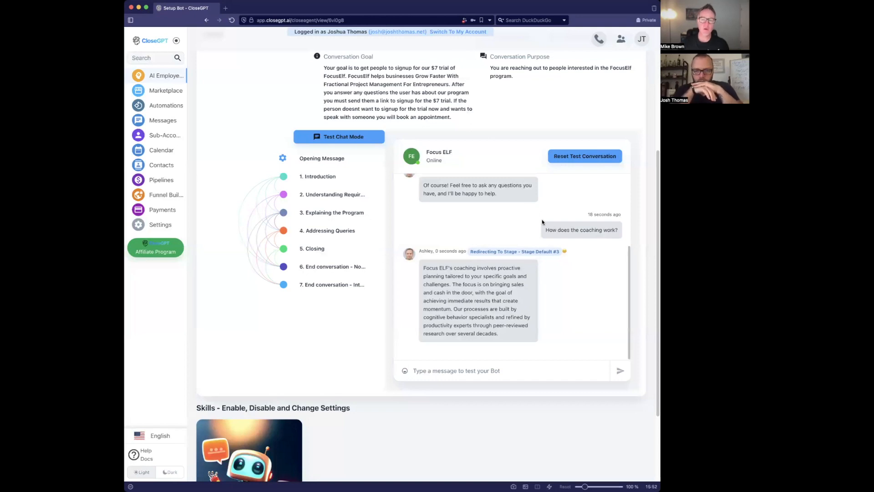
# - Copy the coaching question from the chat and scroll up through Ashley's answer
pyautogui.moveTo(546, 229); pyautogui.dragTo(627, 237)
pyautogui.press('super+c')
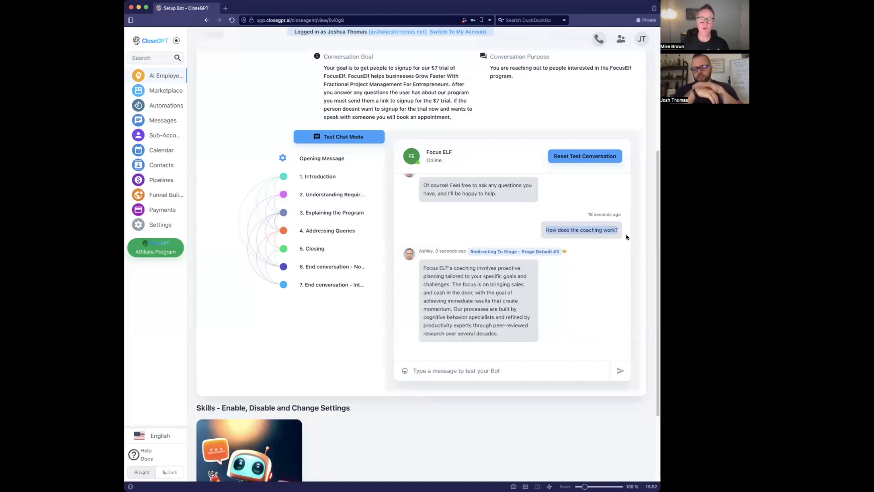
pyautogui.moveTo(546, 229); pyautogui.dragTo(591, 236)
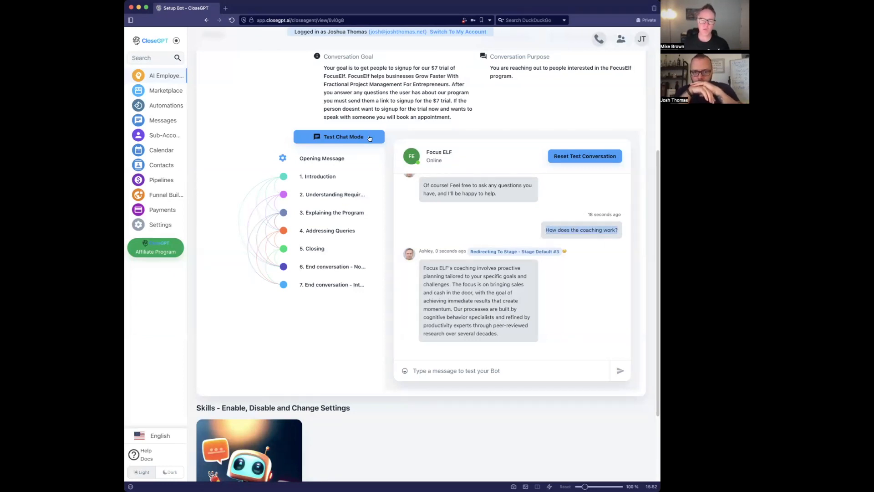
pyautogui.scroll(5, 385, 149)
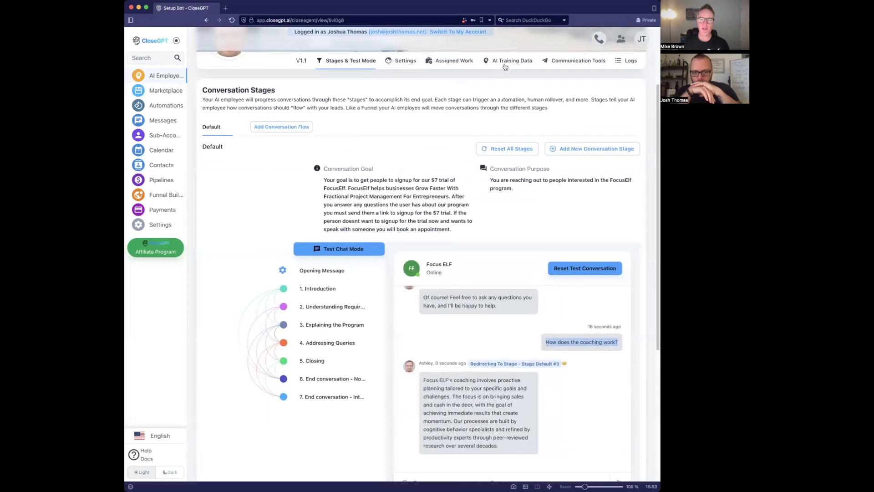
# - Add a Q&A training entry for 'How does the coaching work?' and draft its answer
pyautogui.click(505, 66)
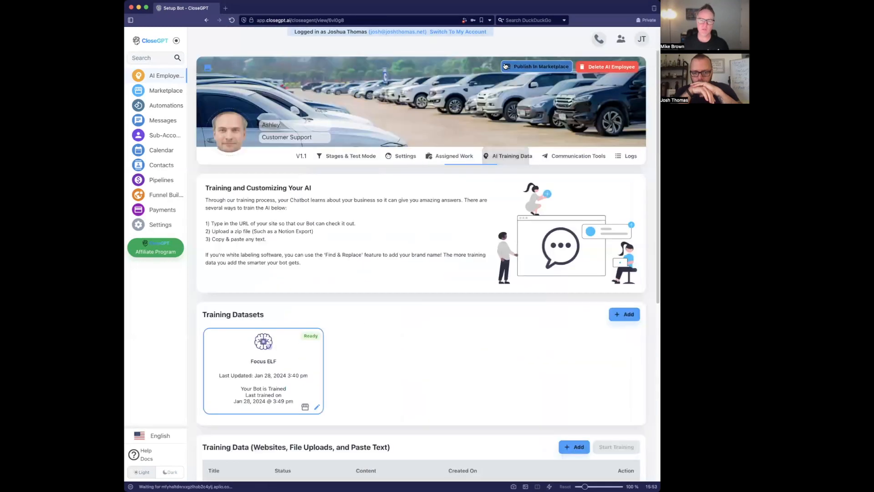
pyautogui.click(580, 368)
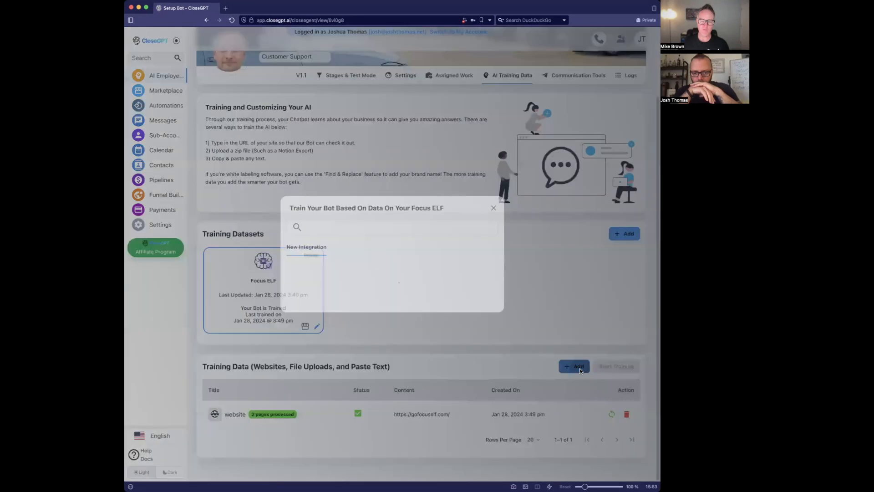
pyautogui.click(444, 285)
pyautogui.click(361, 233)
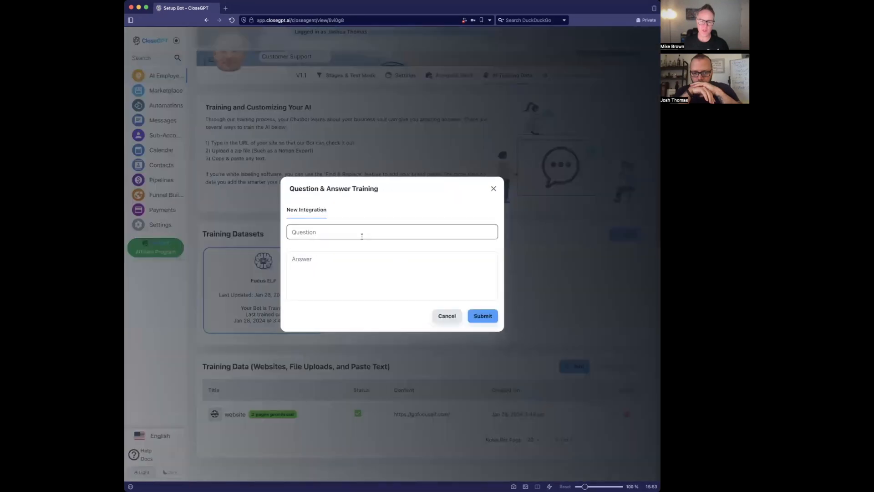
pyautogui.press('super+v')
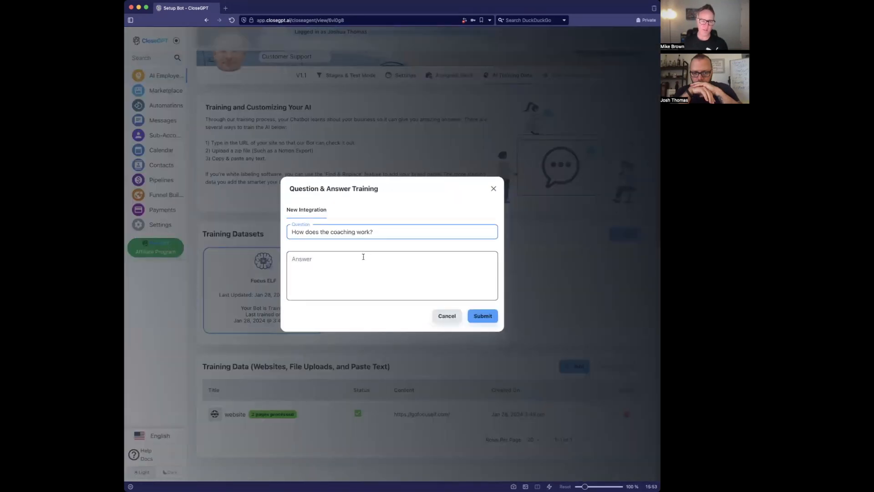
pyautogui.click(363, 257)
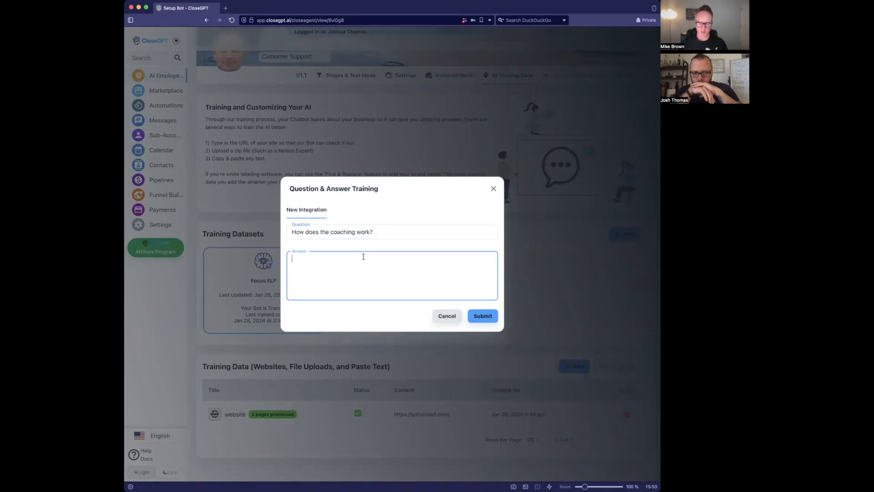
pyautogui.write('Out coahcin')
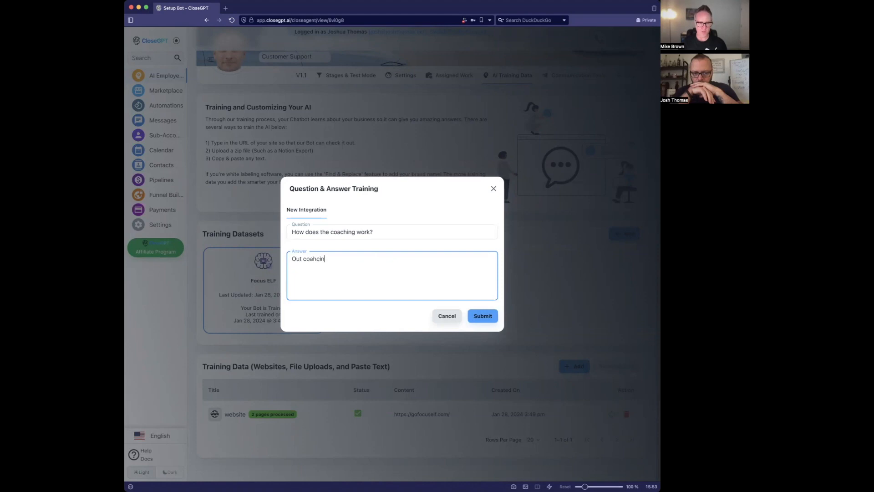
pyautogui.press('super+v')
pyautogui.press('super+a')
pyautogui.press('super+v')
pyautogui.write('Out coa')
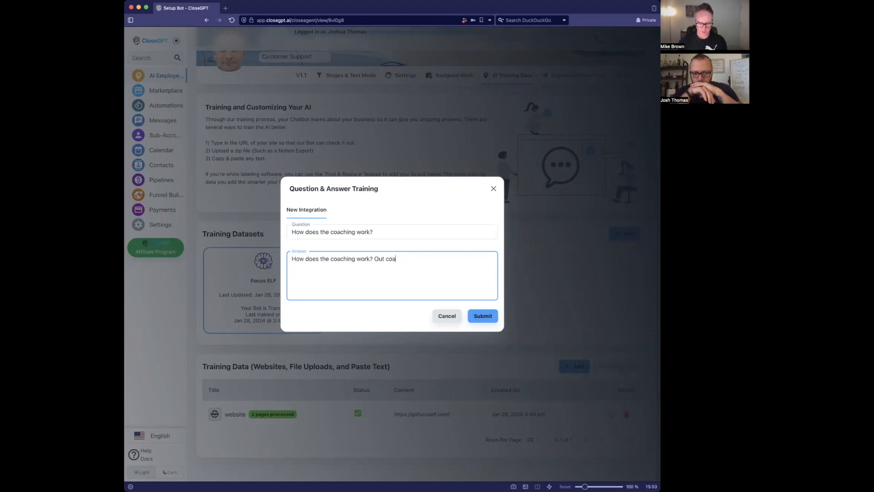
pyautogui.write('ching works')
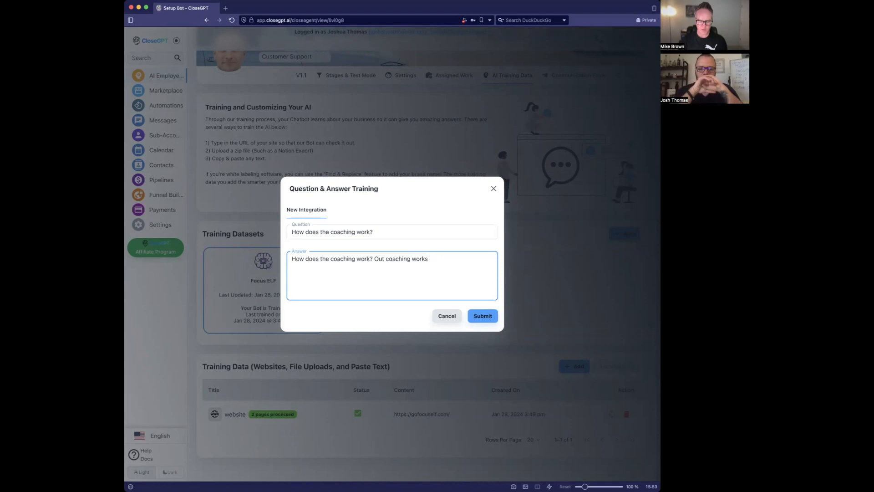
pyautogui.write(' by offering you a ')
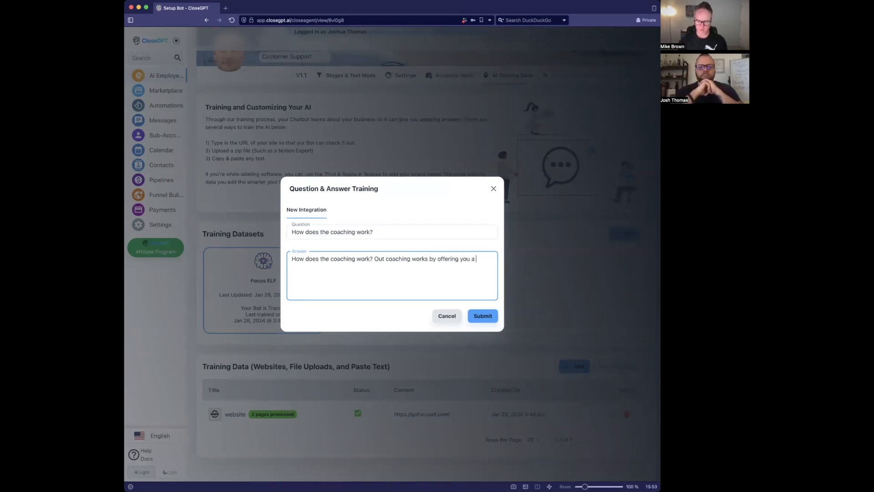
pyautogui.write('library of videos ')
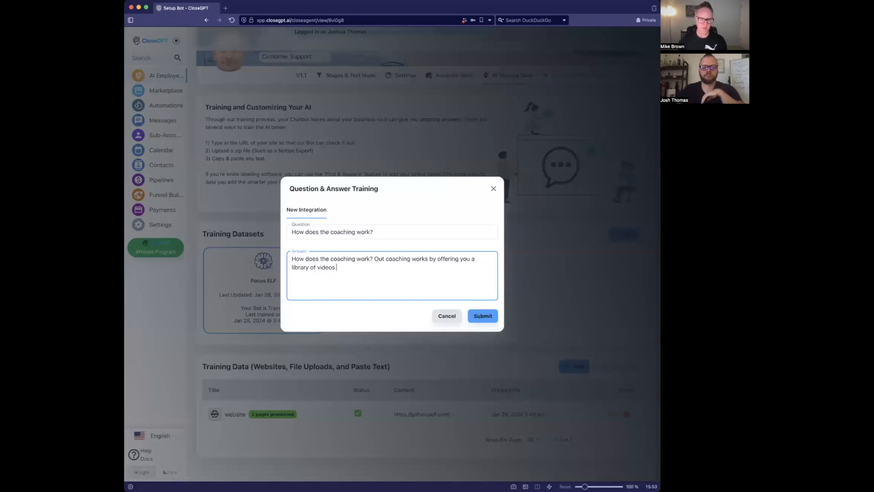
pyautogui.write('to guide yo')
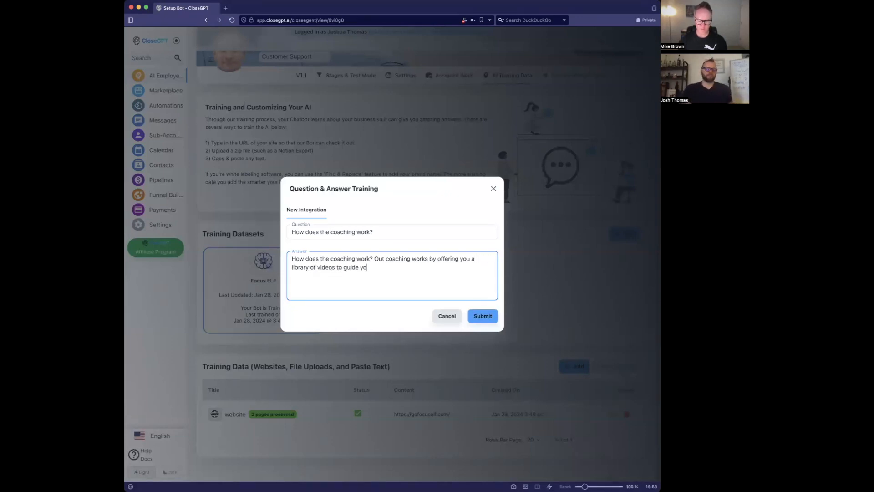
pyautogui.write('u through the process')
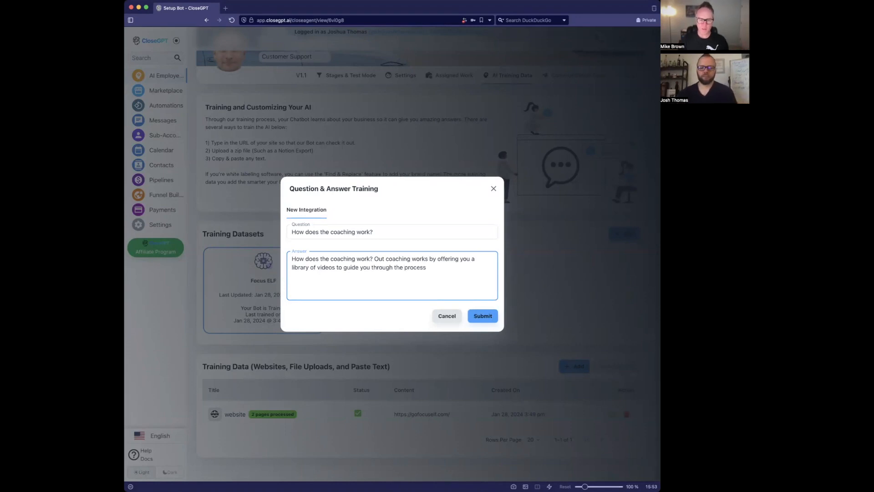
# - Finish the answer about the video library ending 'Would you like to get started?', insert 'class', and submit
pyautogui.click(385, 259)
pyautogui.press('BackSpace')
pyautogui.write('rocess')
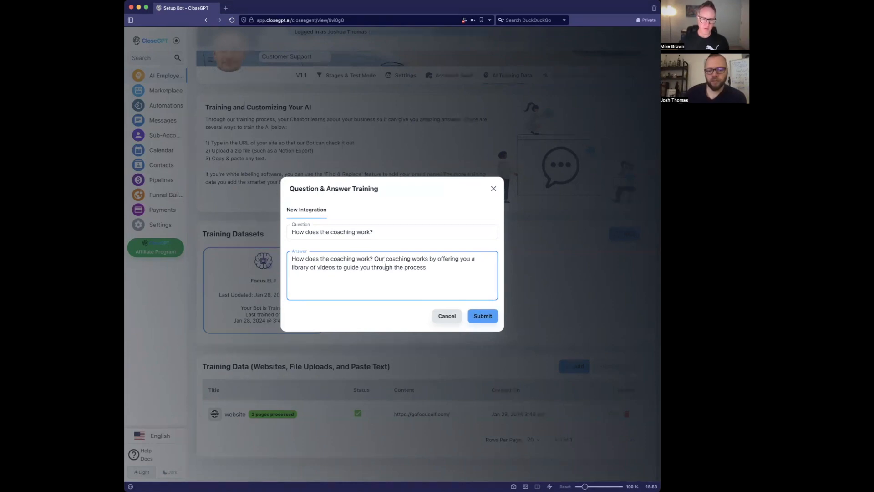
pyautogui.write('. W')
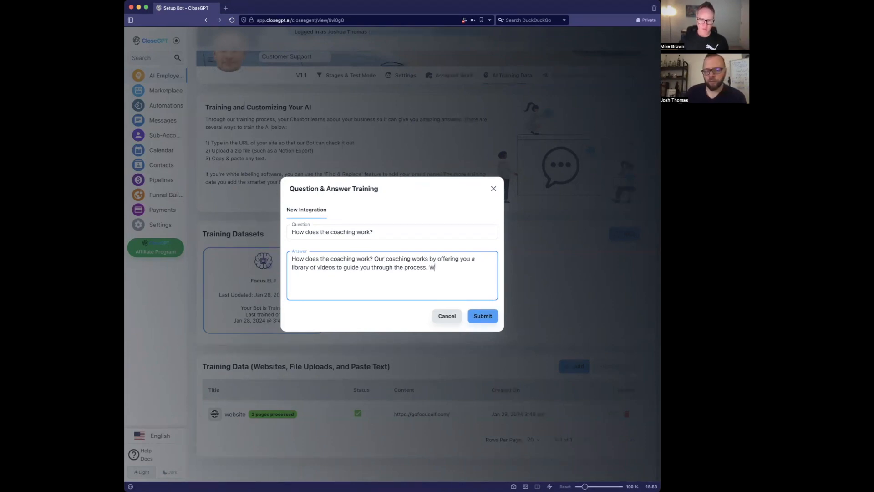
pyautogui.write('ould you like to ')
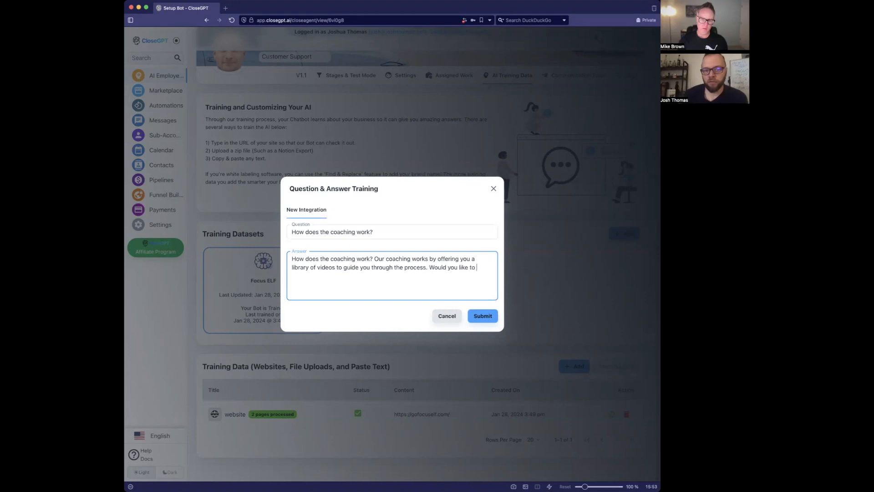
pyautogui.write('get started?')
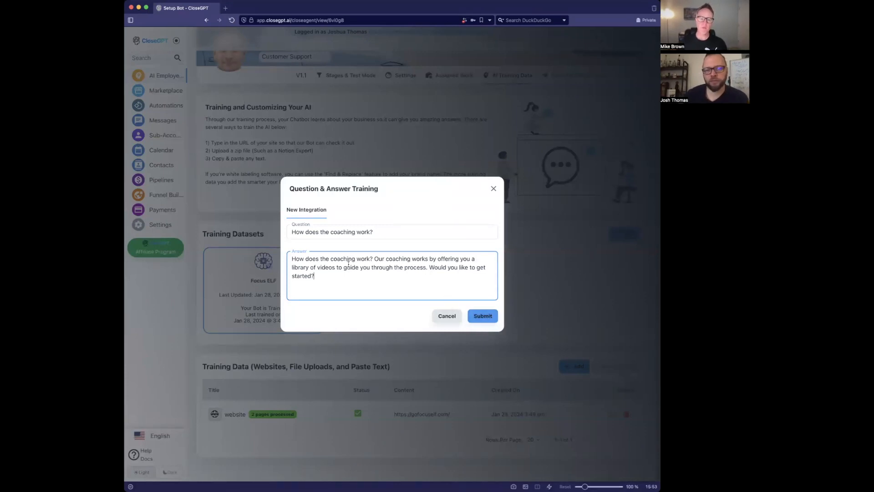
pyautogui.press('super+a')
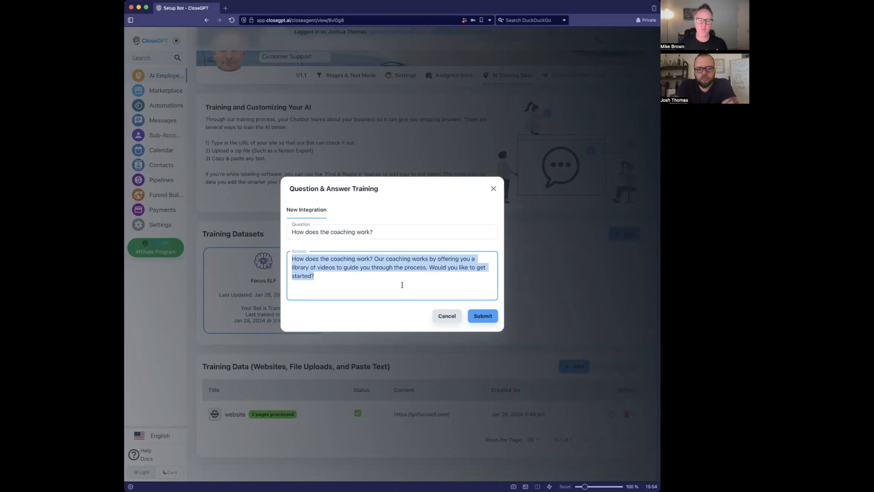
pyautogui.click(381, 273)
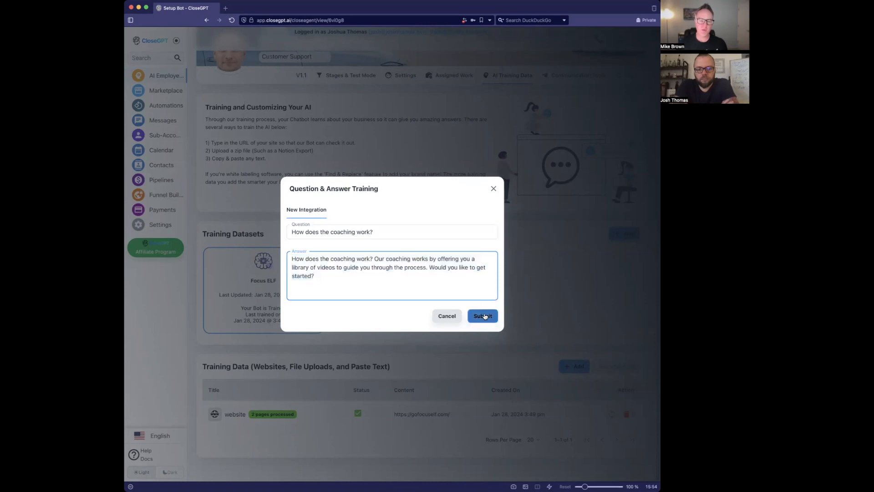
pyautogui.click(357, 259)
pyautogui.write('class')
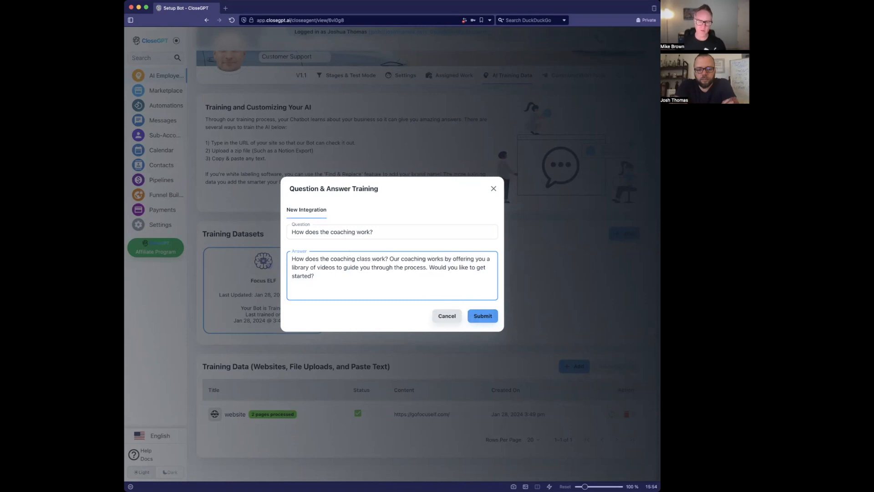
pyautogui.click(474, 314)
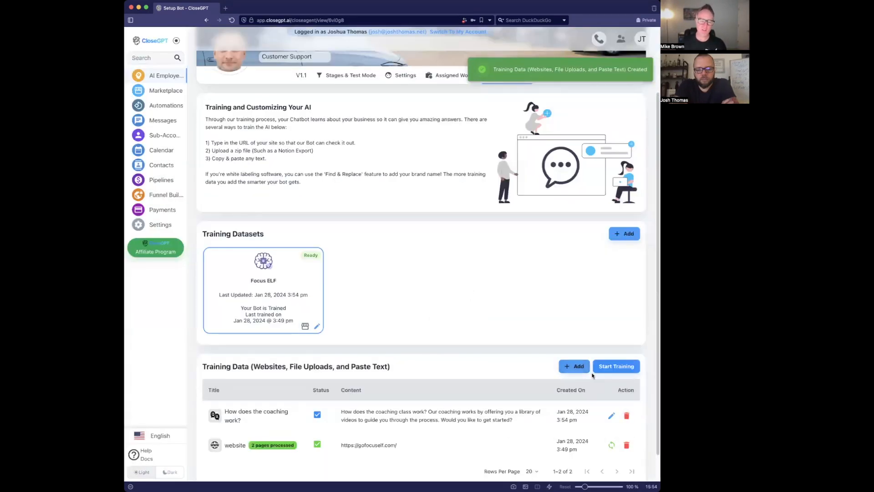
# - Retrain Ashley with the new Q&A data and return to the training data list
pyautogui.click(614, 365)
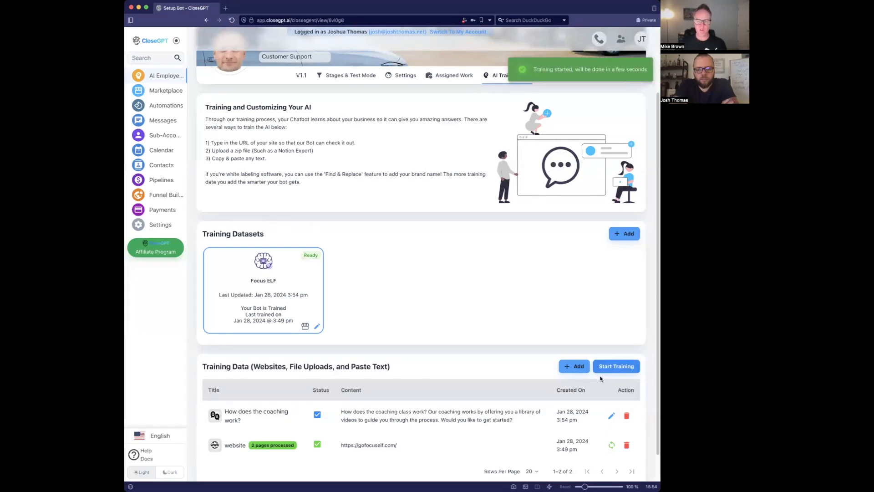
pyautogui.scroll(2, 508, 171)
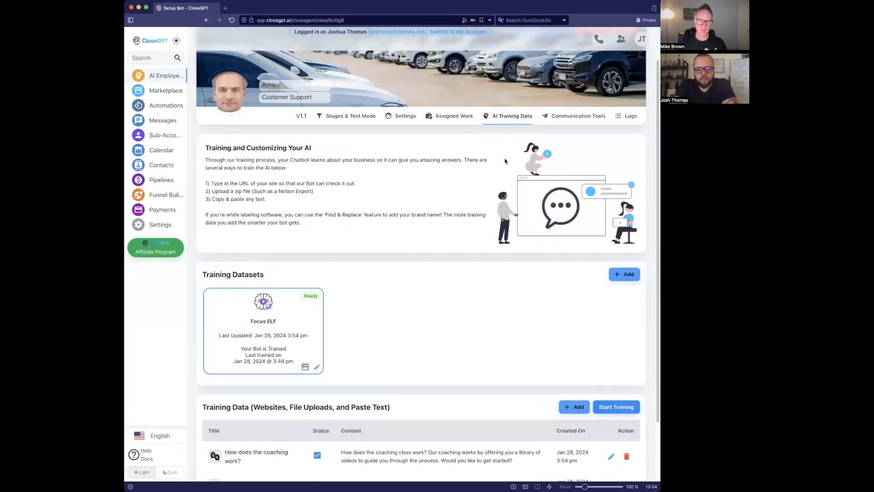
pyautogui.click(470, 120)
pyautogui.click(513, 158)
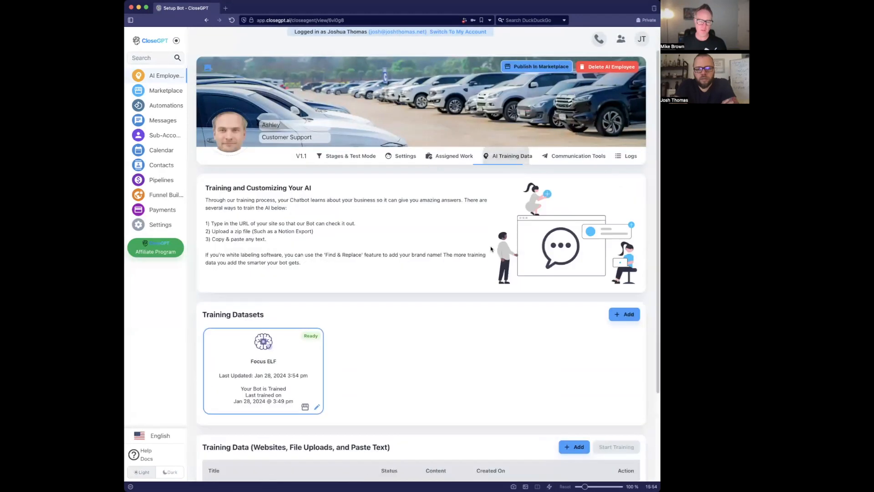
pyautogui.scroll(-3, 479, 289)
# - Reset the test conversation and send 'How does the coaching work?' to Ashley
pyautogui.moveTo(241, 388); pyautogui.dragTo(223, 379)
pyautogui.press('super+c')
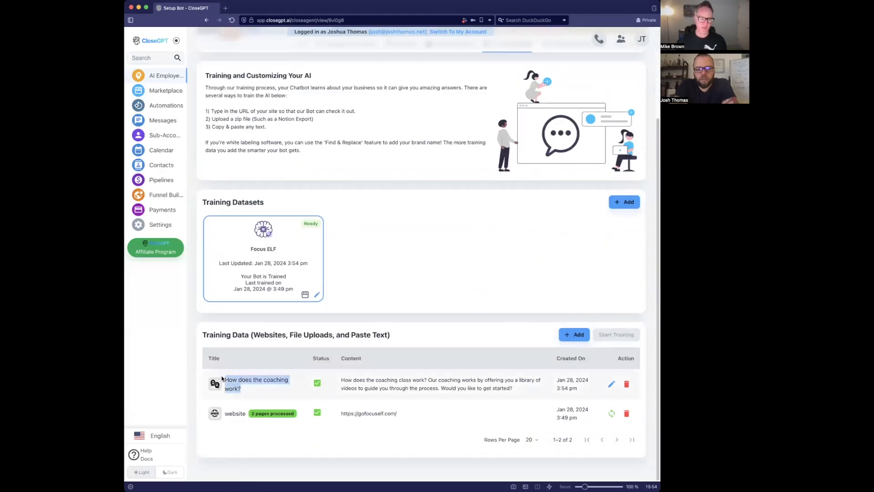
pyautogui.scroll(3, 284, 206)
pyautogui.scroll(2, 305, 191)
pyautogui.click(337, 156)
pyautogui.scroll(-2, 585, 151)
pyautogui.click(585, 131)
pyautogui.click(461, 337)
pyautogui.press('super+v')
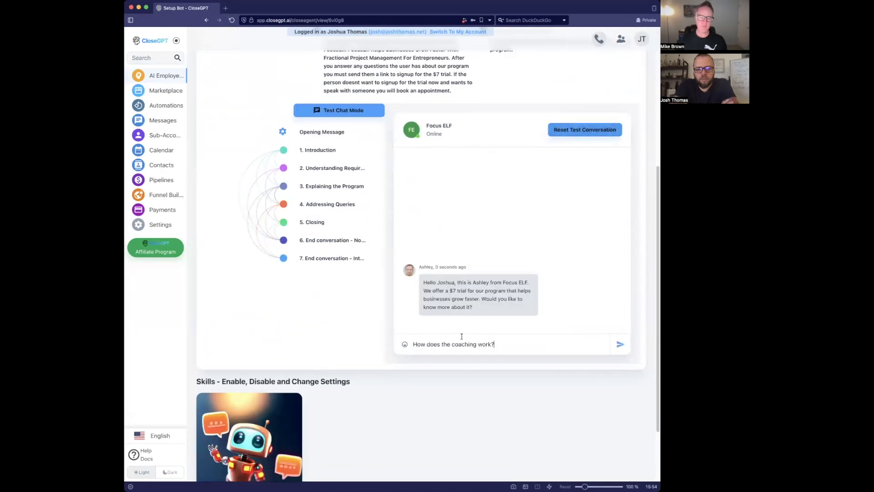
pyautogui.press('Return')
# - Draft the reworded question 'how does it work with the coach?' and reset the conversation again
pyautogui.press('super+v')
pyautogui.doubleClick(464, 344)
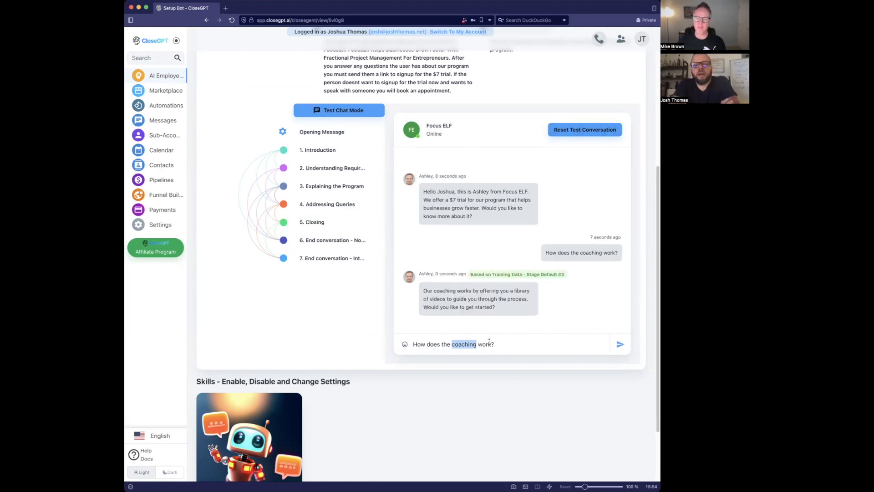
pyautogui.press('super+a')
pyautogui.write('how does it work with the coach?')
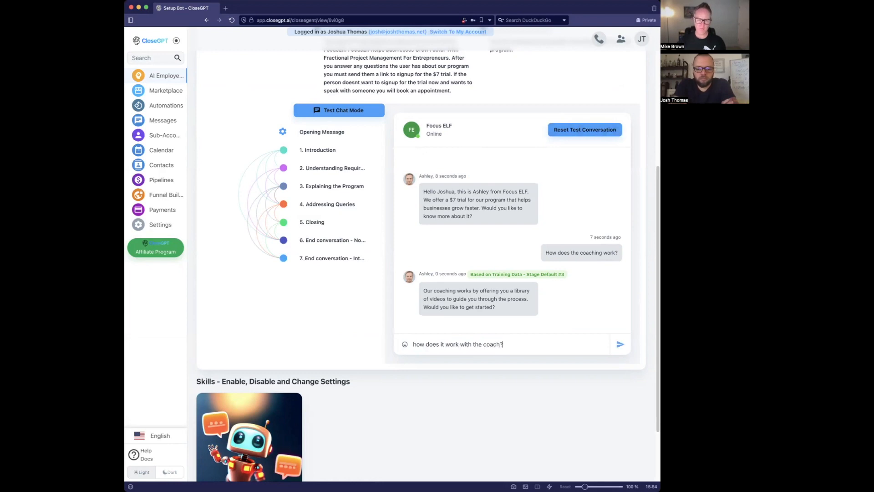
pyautogui.press('super+a')
pyautogui.moveTo(517, 311); pyautogui.dragTo(480, 276)
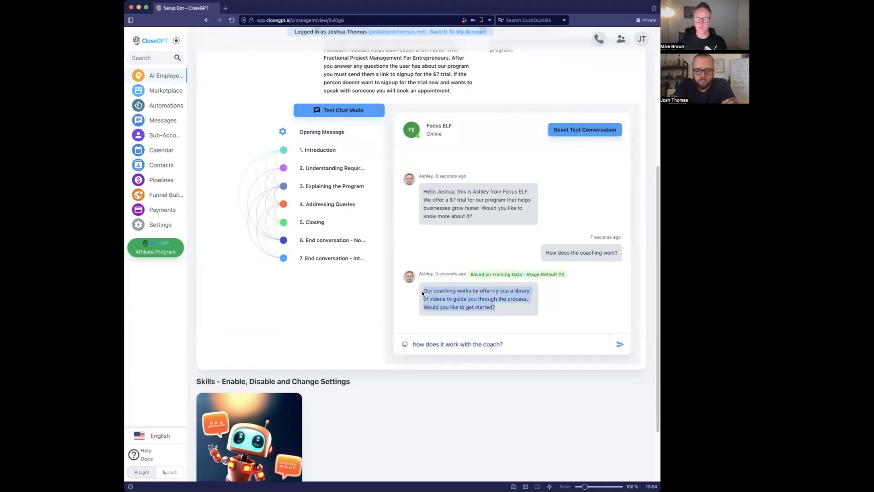
pyautogui.click(486, 342)
pyautogui.press('super+a')
pyautogui.click(583, 129)
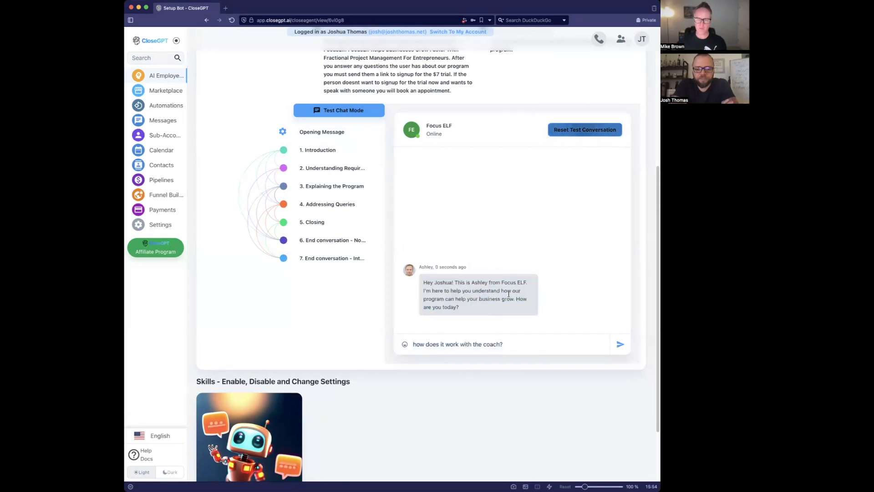
# - Send the reworded question 'how does it work with the coach?' to Ashley
pyautogui.click(480, 345)
pyautogui.press('super+a')
pyautogui.press('Return')
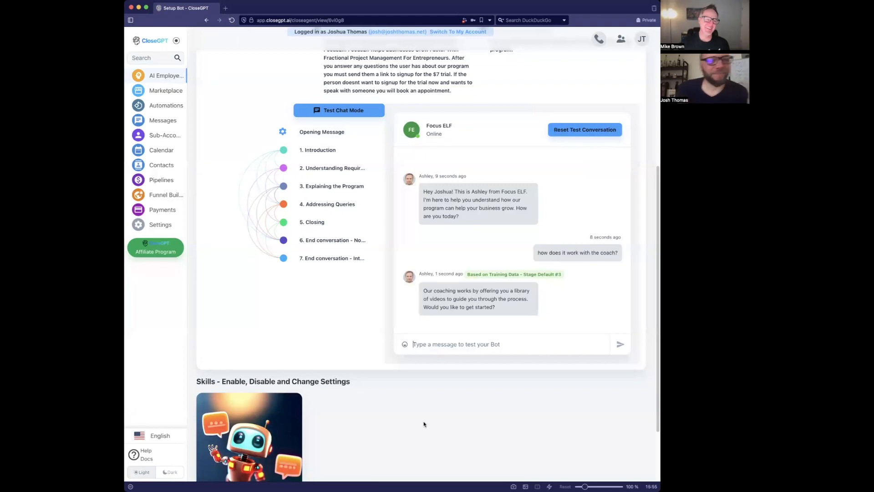
# - Reply 'yes' to Ashley and view the Explaining the Program stage settings
pyautogui.press('super+Tab')
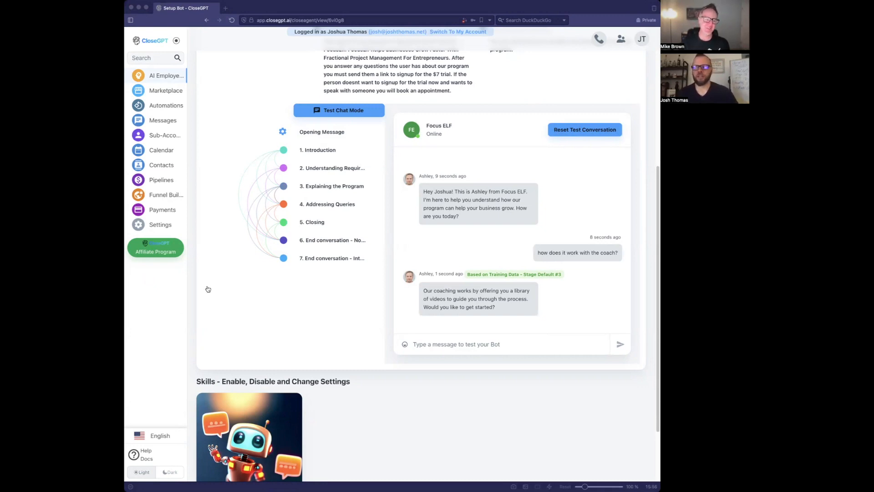
pyautogui.click(393, 444)
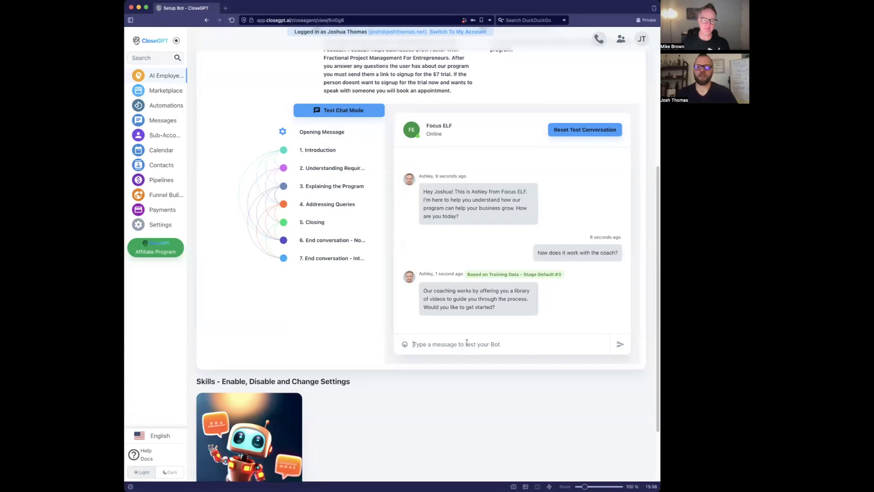
pyautogui.write('yes')
pyautogui.press('Return')
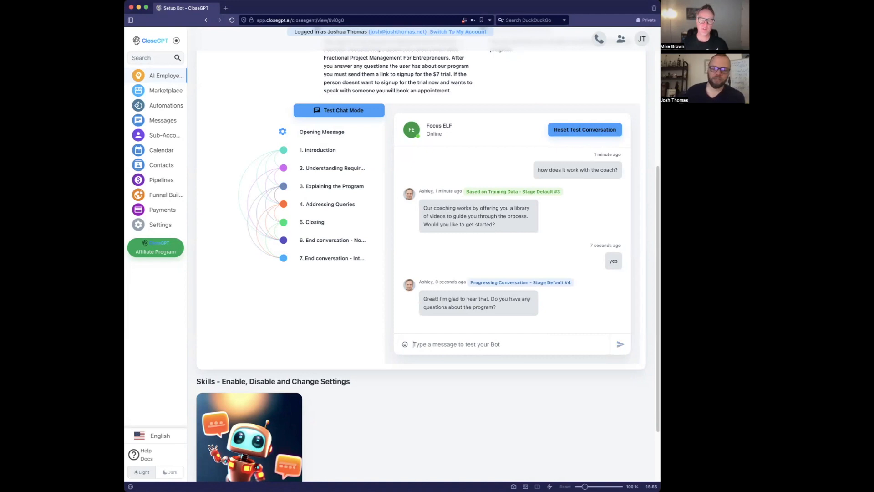
pyautogui.click(349, 186)
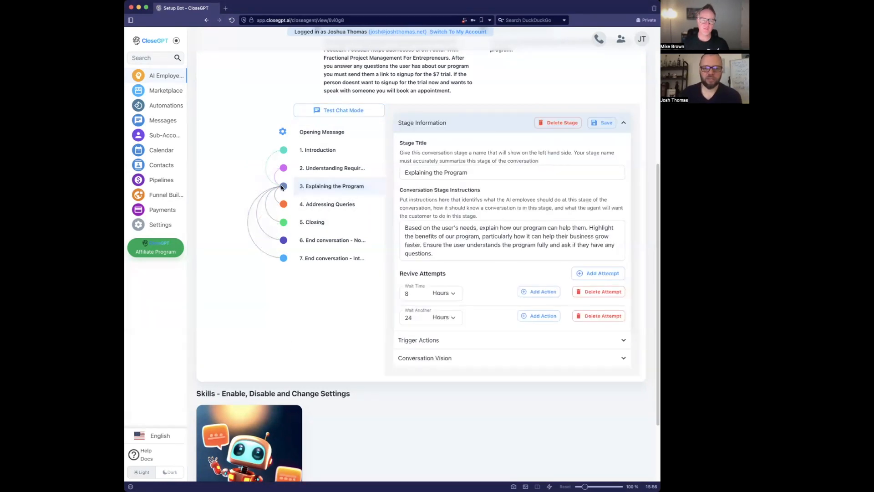
# - Review the Addressing Queries, Explaining the Program and Closing stages, including Closing's Trigger Actions
pyautogui.click(324, 205)
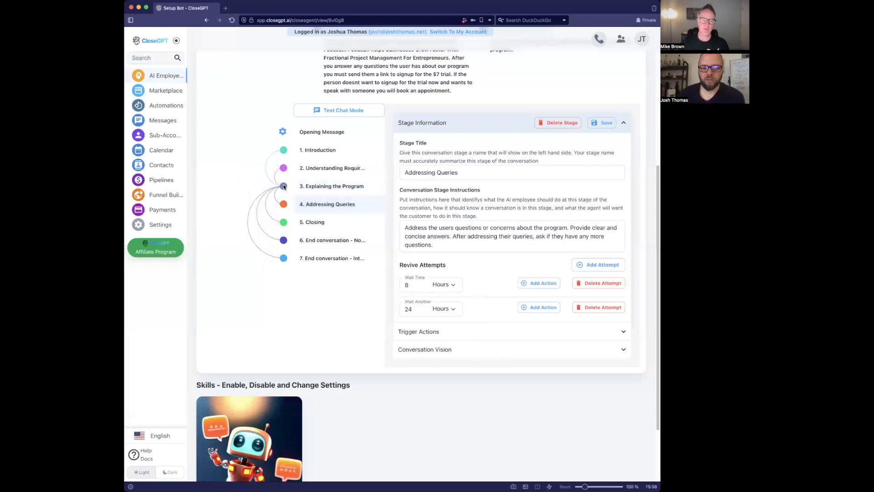
pyautogui.click(329, 187)
pyautogui.click(454, 253)
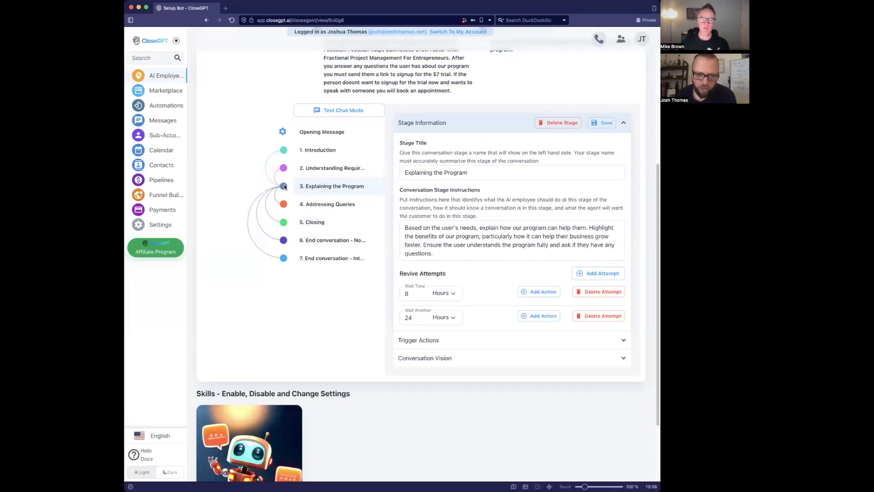
pyautogui.click(310, 224)
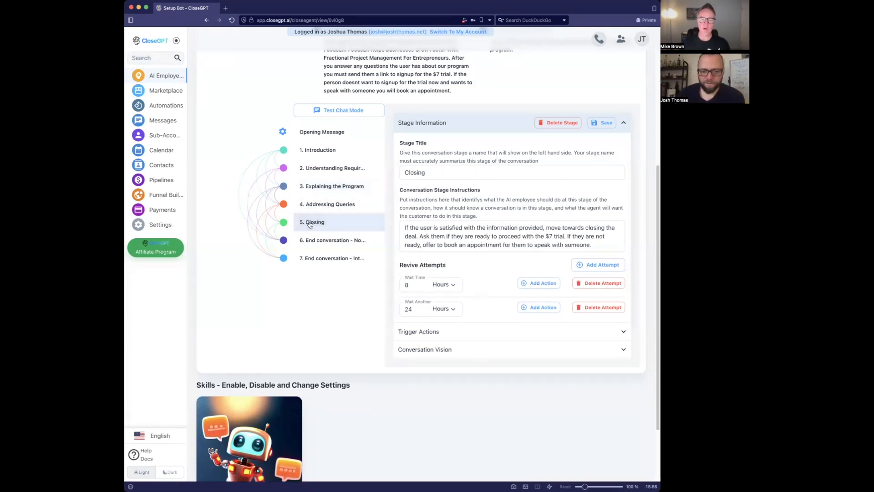
pyautogui.click(494, 332)
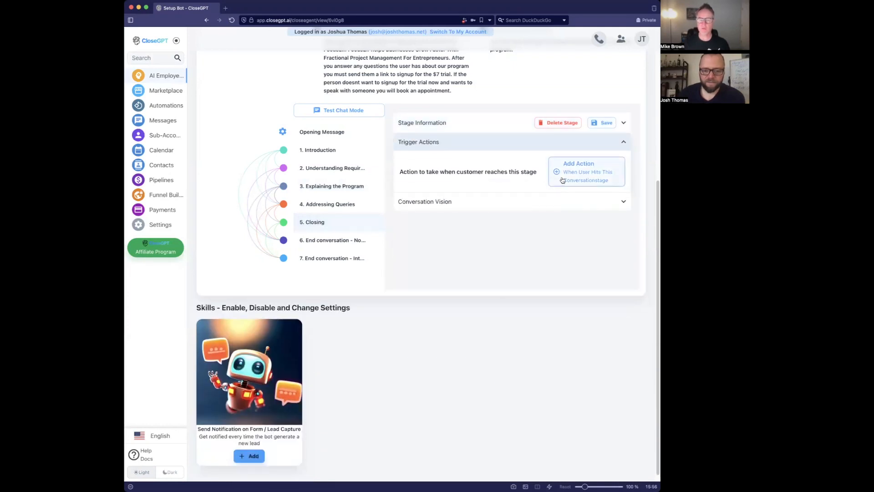
pyautogui.click(468, 130)
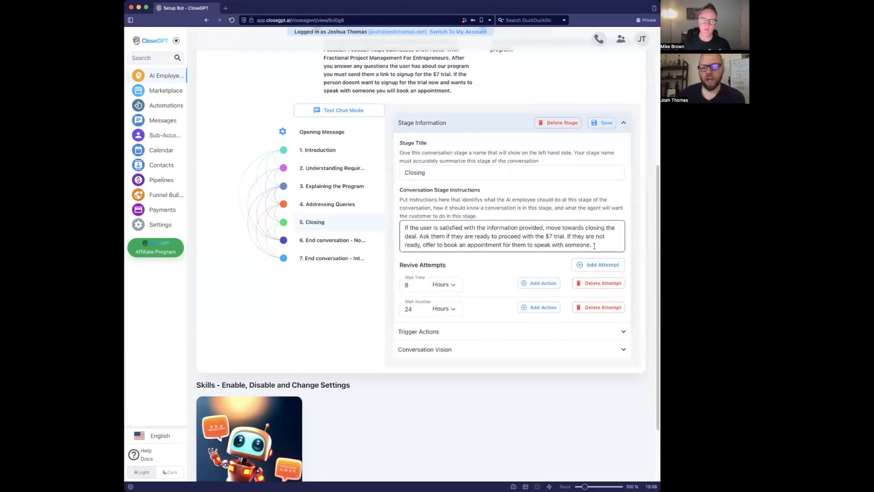
pyautogui.click(206, 100)
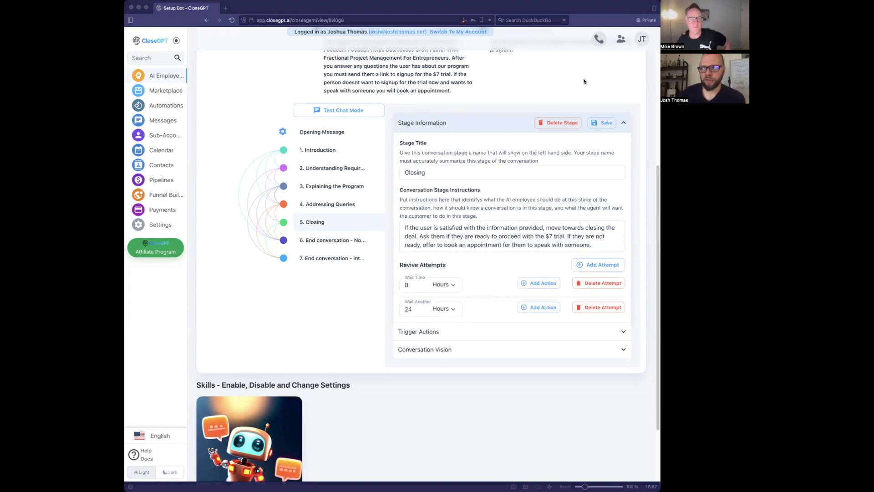
pyautogui.scroll(-1, 584, 73)
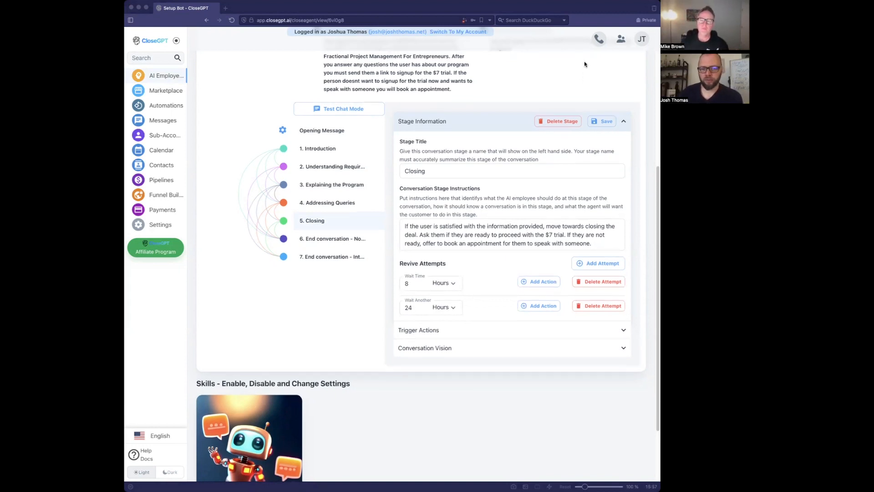
pyautogui.click(581, 68)
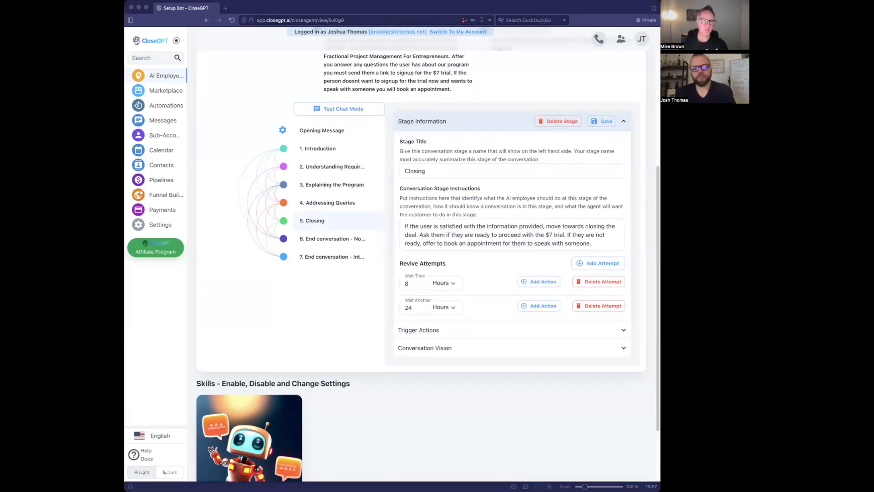
pyautogui.click(575, 86)
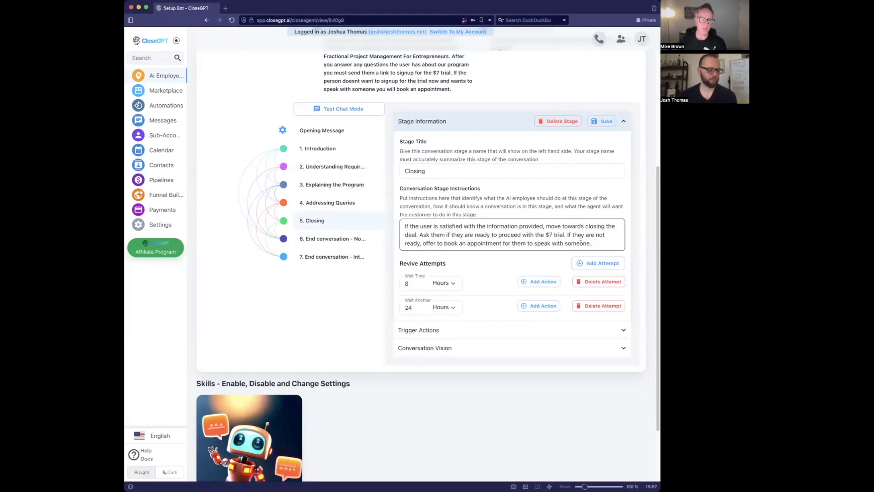
# - Rewrite the Closing instructions so users who want to get started are sent the pasted signup link
pyautogui.click(458, 169)
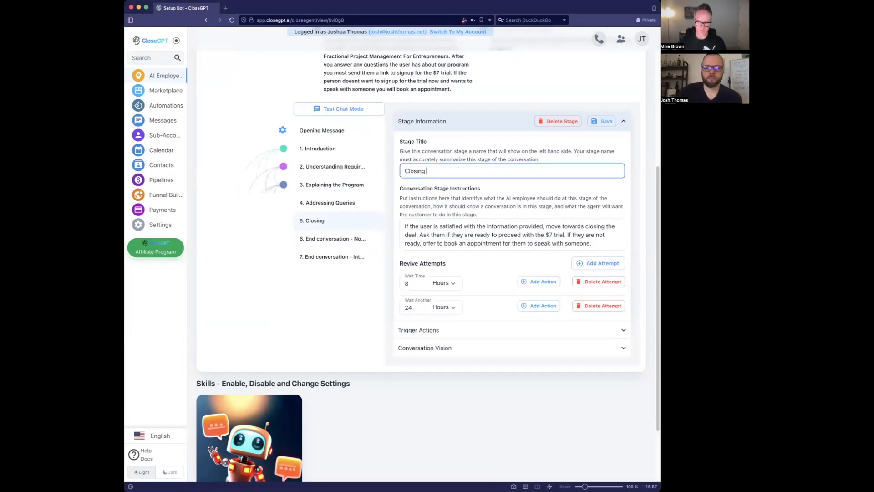
pyautogui.write('and')
pyautogui.press('BackSpace')
pyautogui.press('BackSpace')
pyautogui.press('BackSpace')
pyautogui.click(488, 235)
pyautogui.moveTo(592, 244); pyautogui.dragTo(433, 227)
pyautogui.write('wants t')
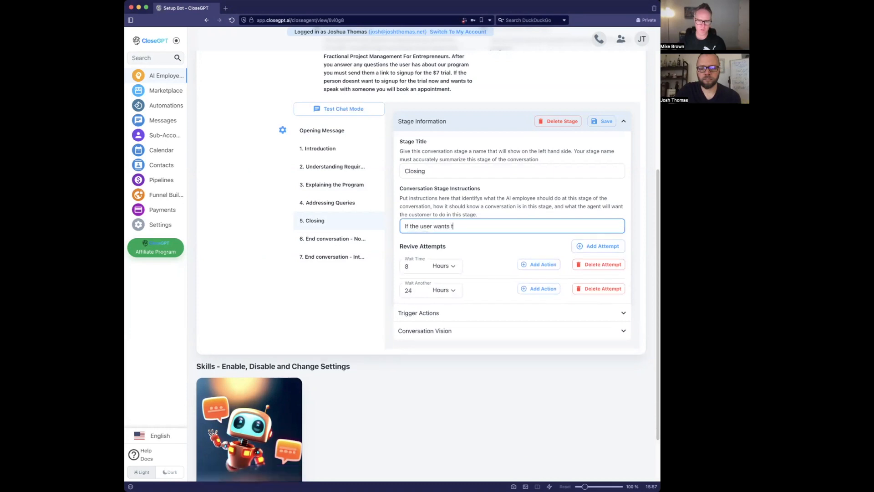
pyautogui.write('o get started ')
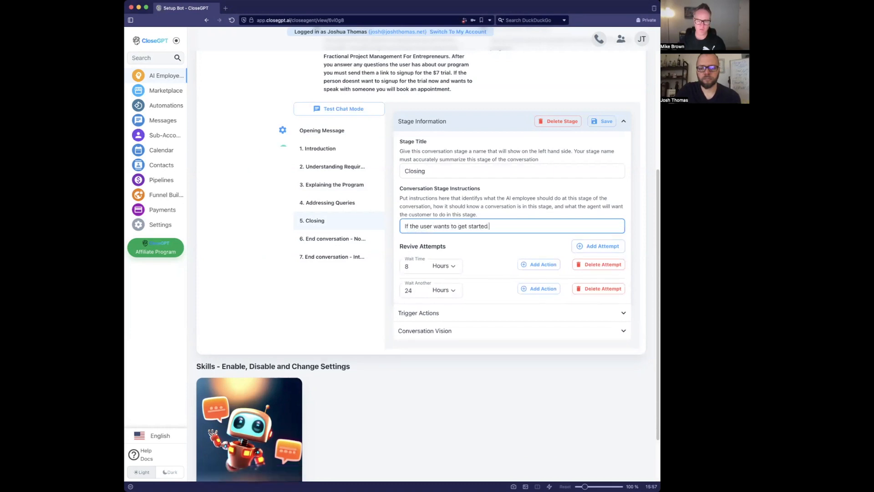
pyautogui.write('you must send ')
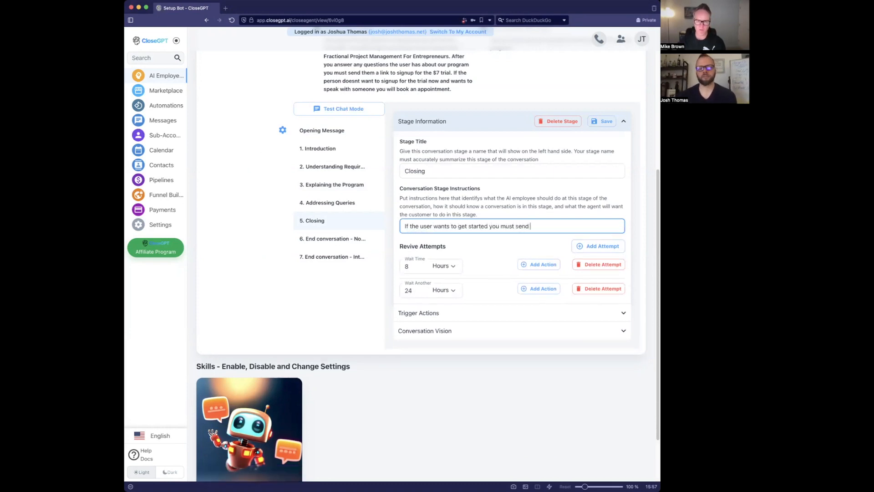
pyautogui.write('them this lik')
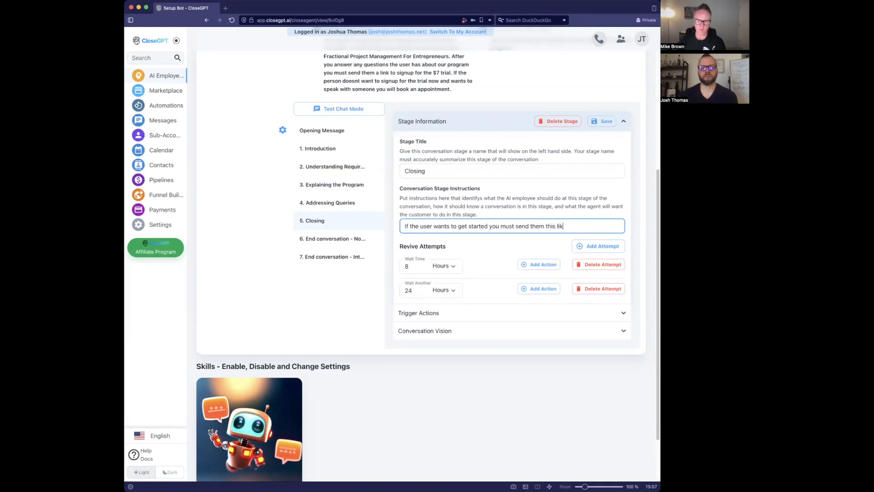
pyautogui.press('BackSpace')
pyautogui.write('nk to ')
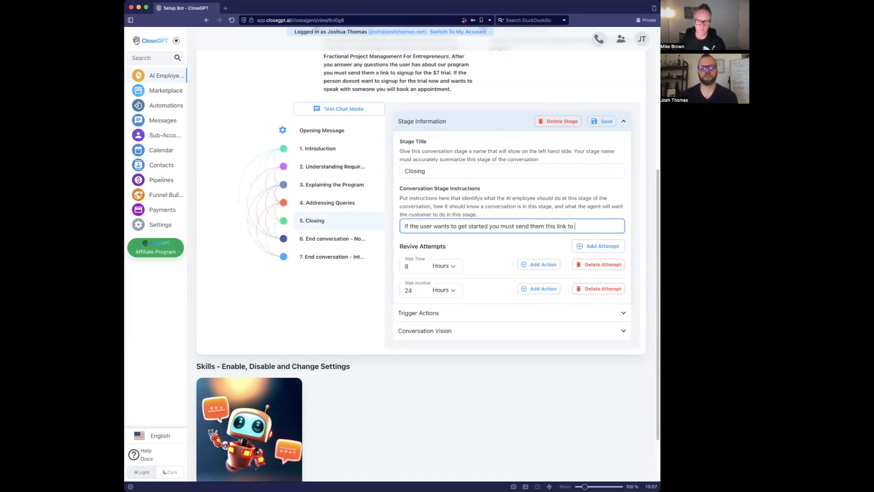
pyautogui.write('comple')
pyautogui.press('BackSpace')
pyautogui.press('BackSpace')
pyautogui.press('BackSpace')
pyautogui.press('BackSpace')
pyautogui.press('BackSpace')
pyautogui.press('BackSpace')
pyautogui.write('signup')
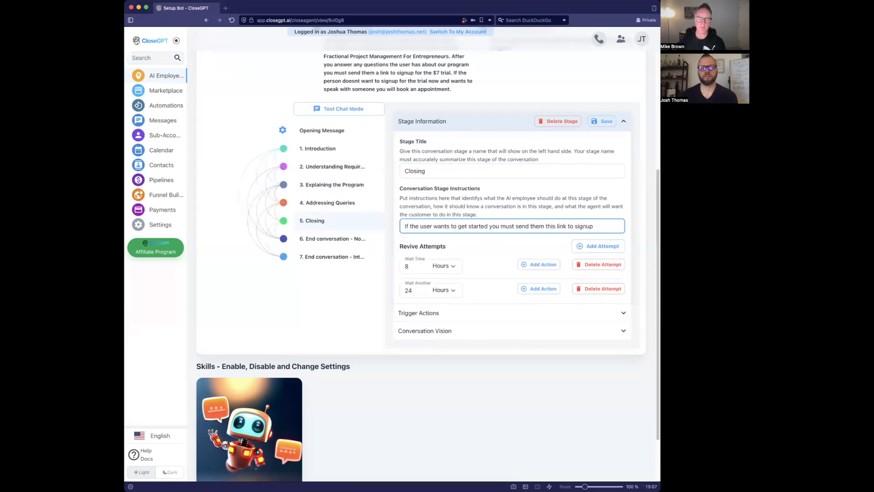
pyautogui.press('super+v')
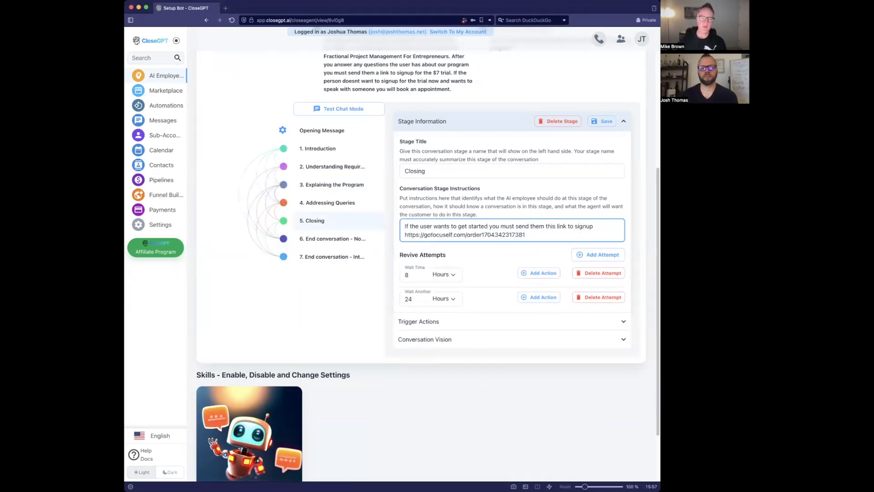
# - Add 'Once you give the user the link they can immediately access the course online' and retitle the stage Ready to Signup
pyautogui.press('Return')
pyautogui.press('Return')
pyautogui.write('Once you give the user the link they can immediatly')
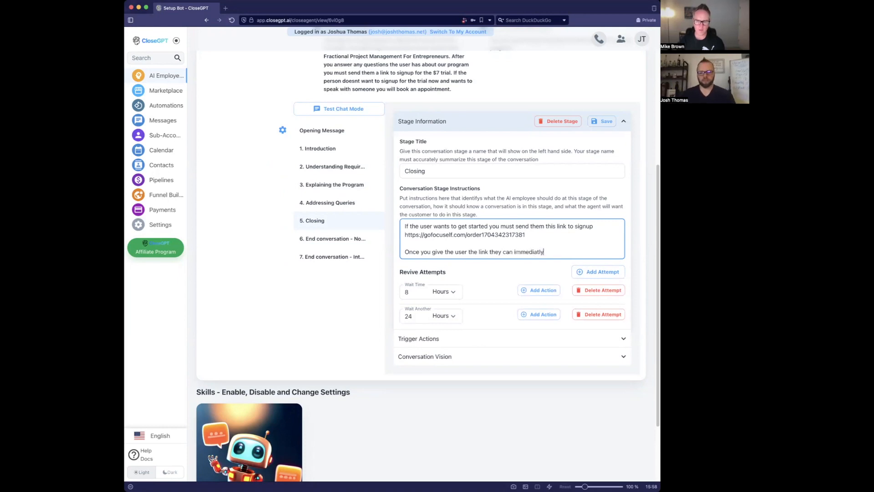
pyautogui.write(' access the')
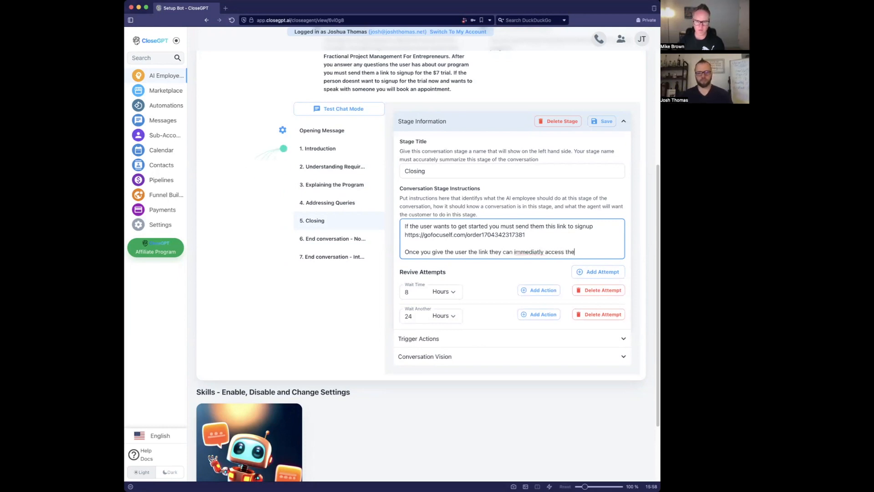
pyautogui.write(' course online')
pyautogui.rightClick(533, 254)
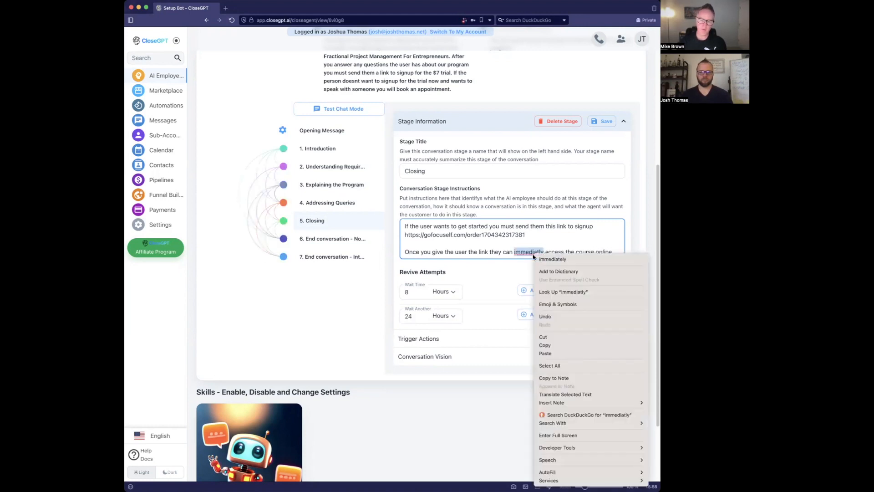
pyautogui.click(552, 259)
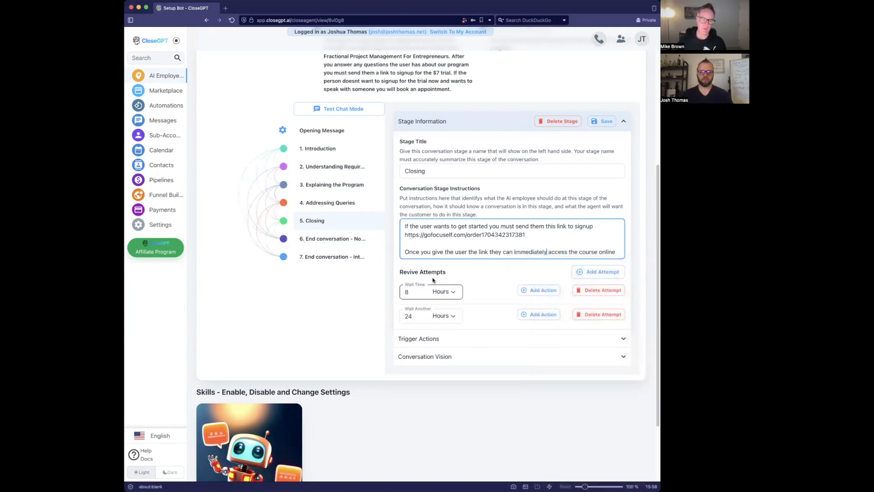
pyautogui.tripleClick(474, 170)
pyautogui.write('Ready to Signup')
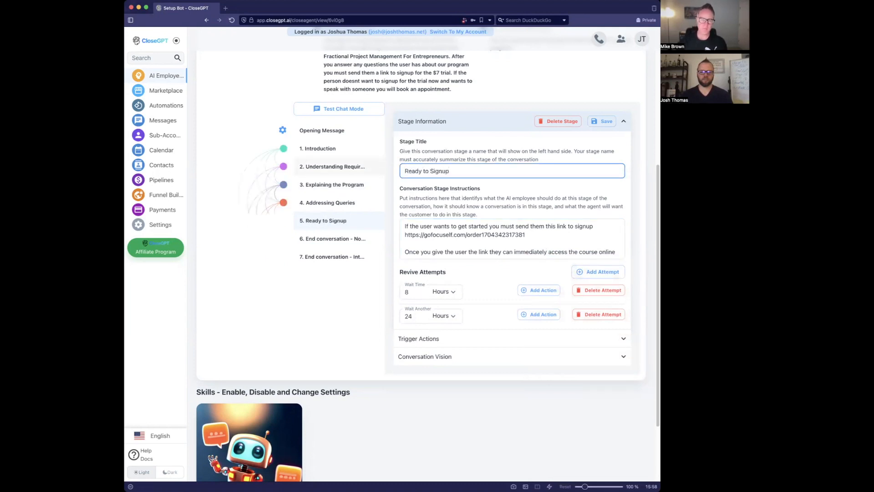
# - Save Ready to Signup, then append 'If they are ready to signup then proceed to ready to signup.' to Explaining the Program
pyautogui.click(600, 123)
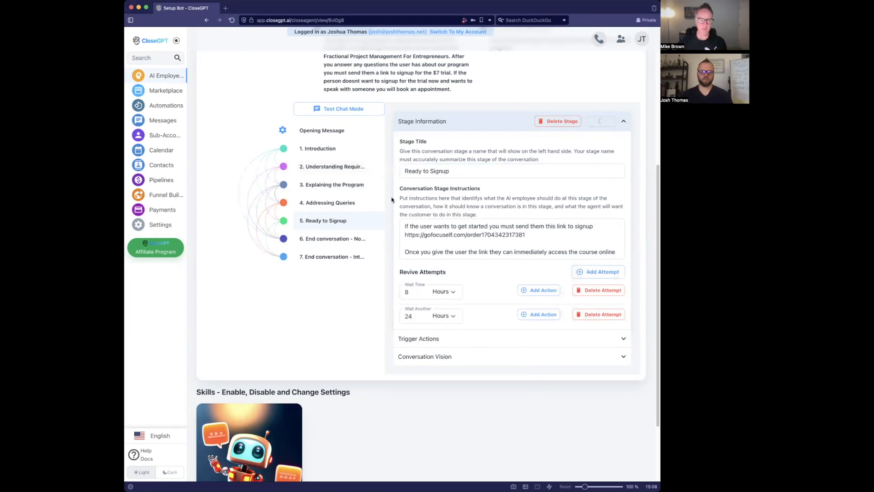
pyautogui.click(362, 185)
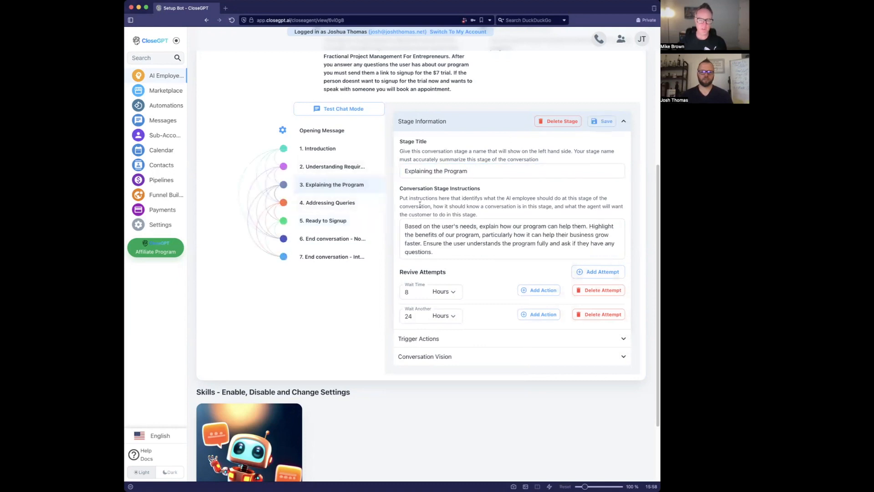
pyautogui.moveTo(443, 250); pyautogui.dragTo(425, 242)
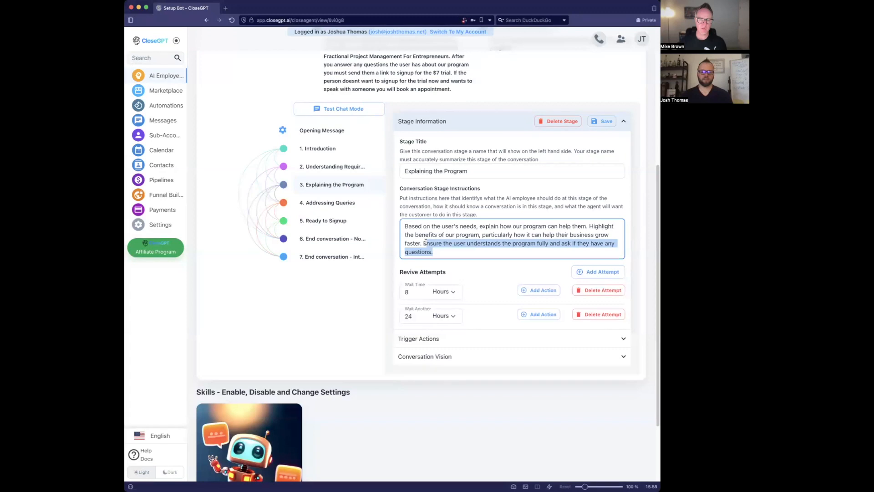
pyautogui.click(447, 250)
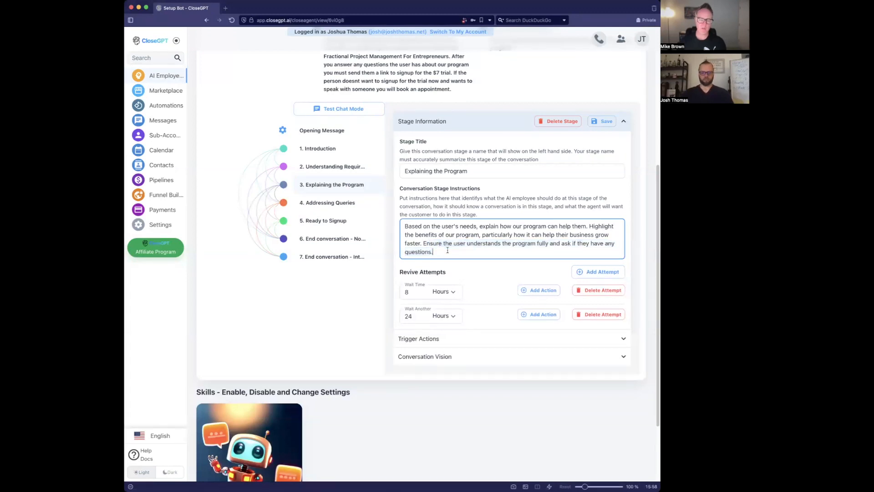
pyautogui.write('If they are ready to signup then')
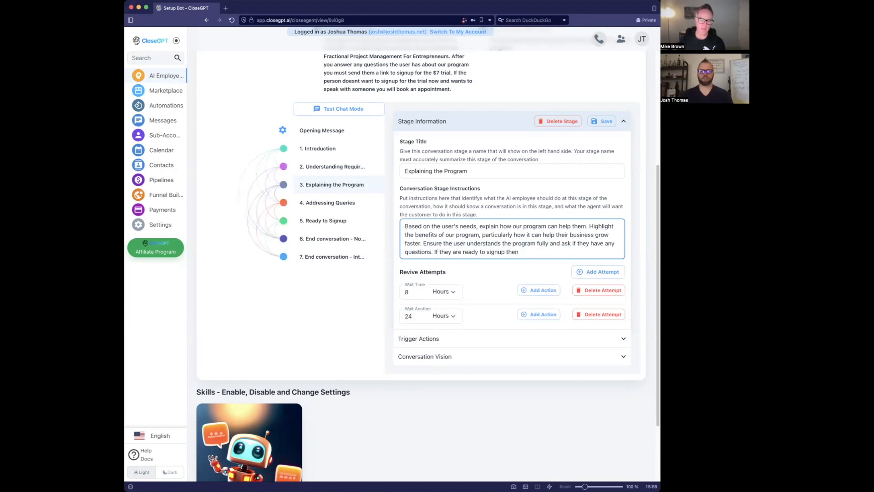
pyautogui.write(' proce')
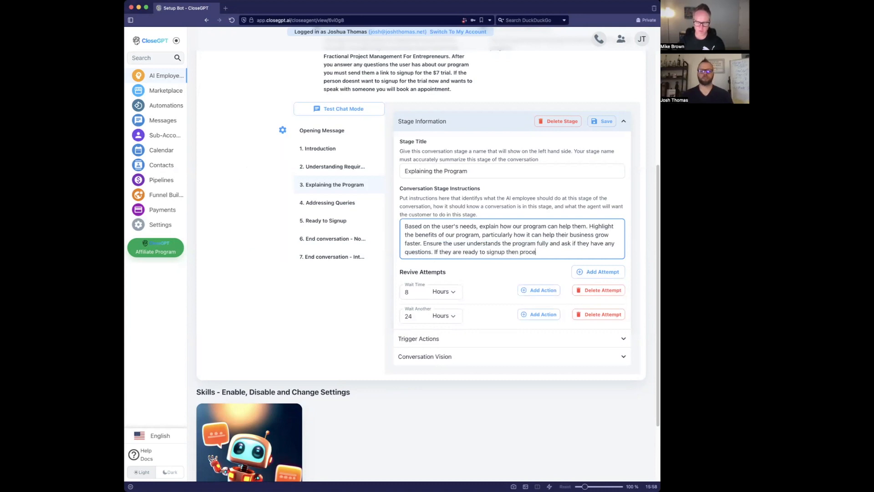
pyautogui.write('ed to ready to signup.')
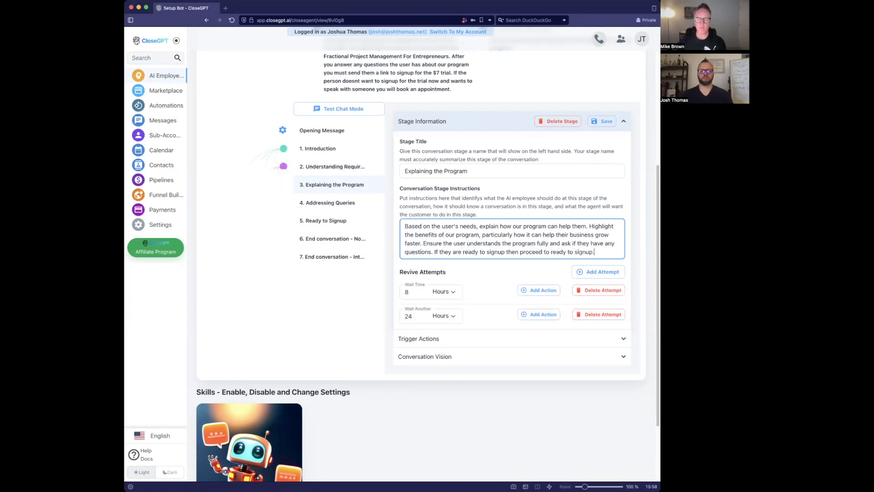
pyautogui.click(596, 121)
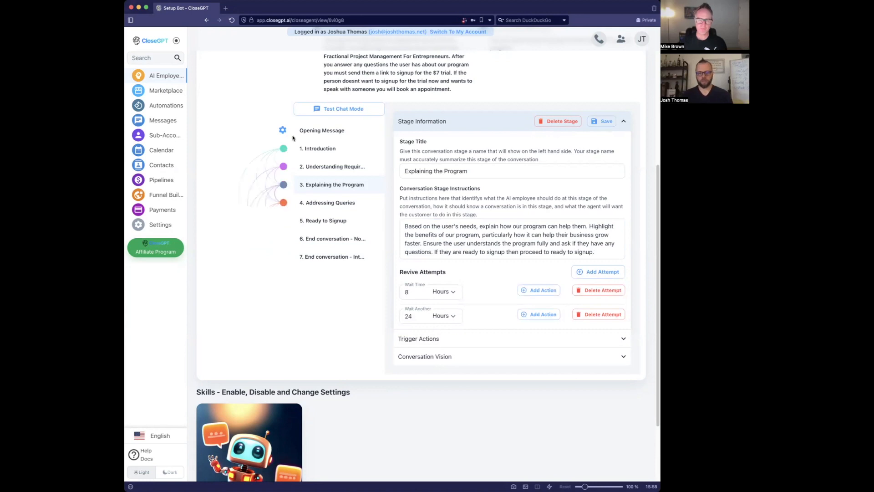
pyautogui.click(335, 131)
pyautogui.scroll(-1, 369, 250)
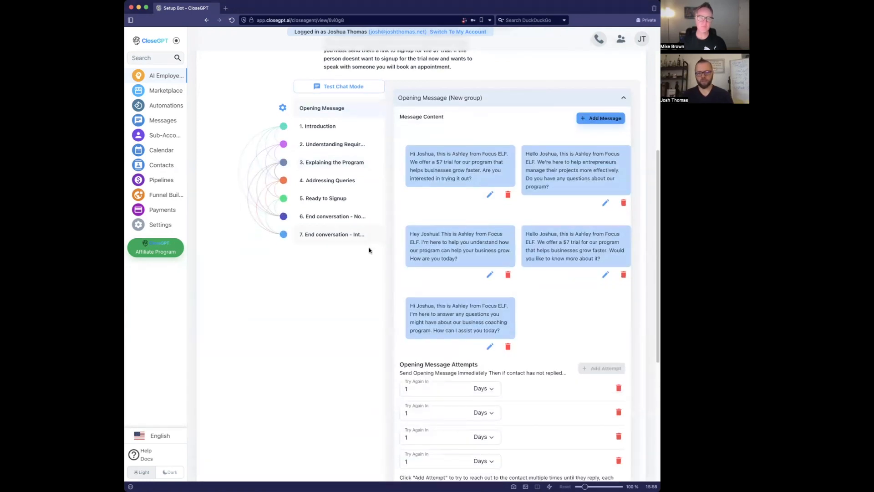
# - Switch to Test Chat Mode and expand the 1. Introduction stage's Trigger Actions section
pyautogui.click(339, 88)
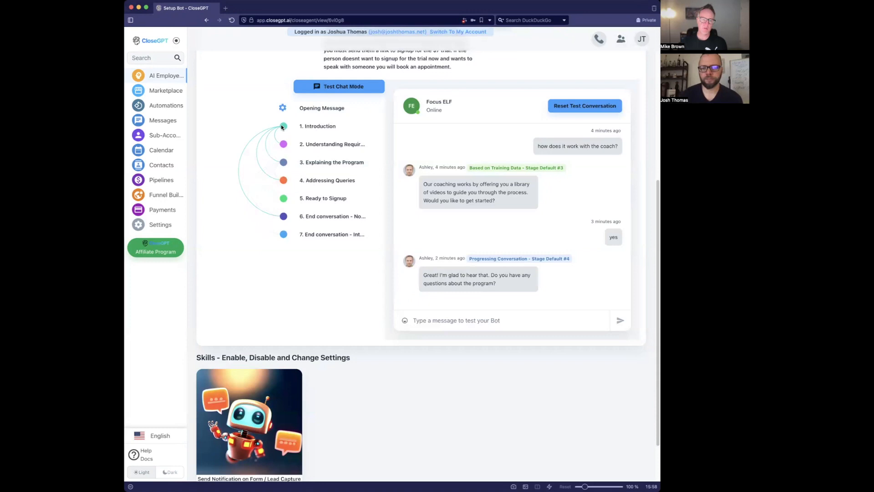
pyautogui.click(315, 130)
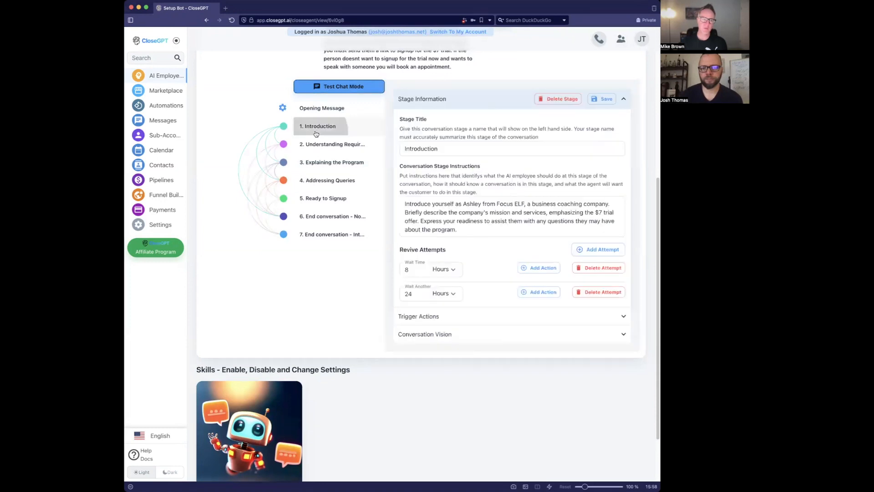
pyautogui.click(513, 322)
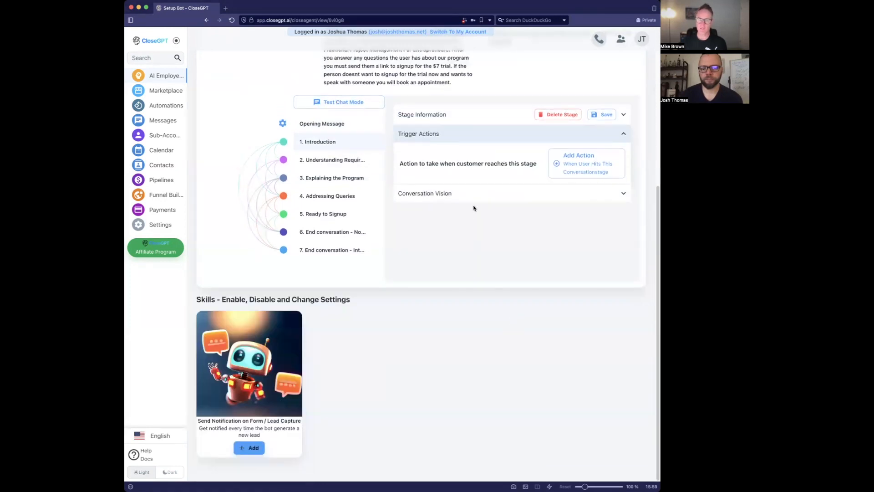
# - Allow Introduction and Understanding Requirements to move to Ready to Signup in Conversation Vision, saving each
pyautogui.click(475, 200)
pyautogui.click(417, 316)
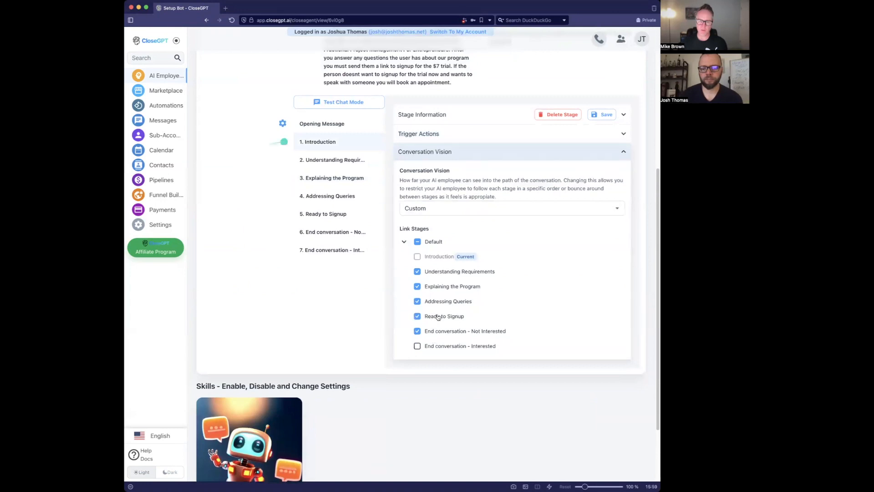
pyautogui.click(602, 114)
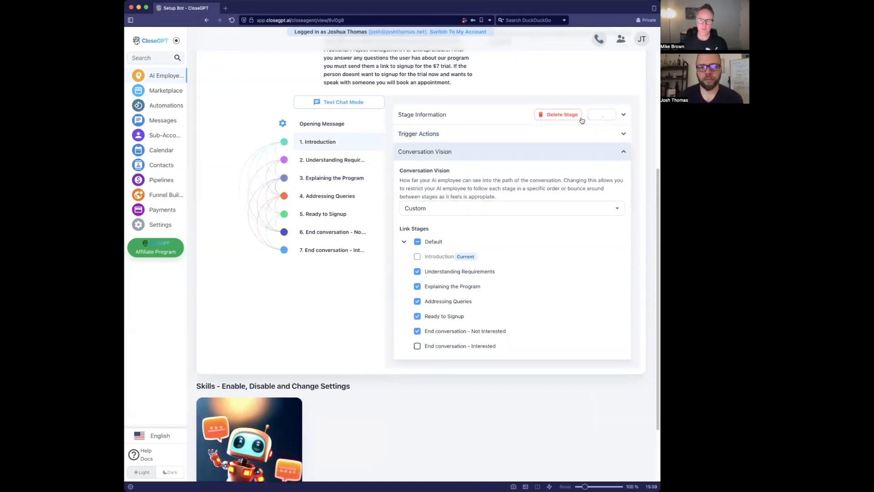
pyautogui.click(319, 159)
pyautogui.click(426, 319)
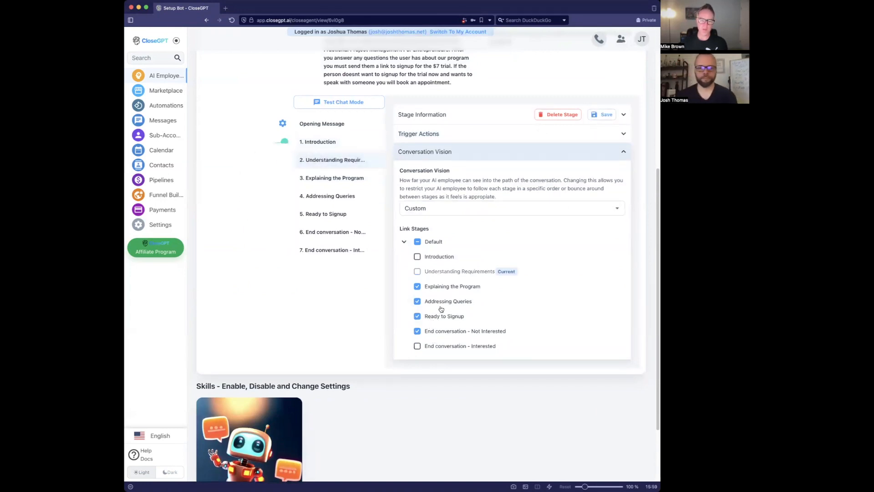
pyautogui.click(603, 114)
# - Review the remaining stages, then reset the test chat conversation
pyautogui.click(328, 178)
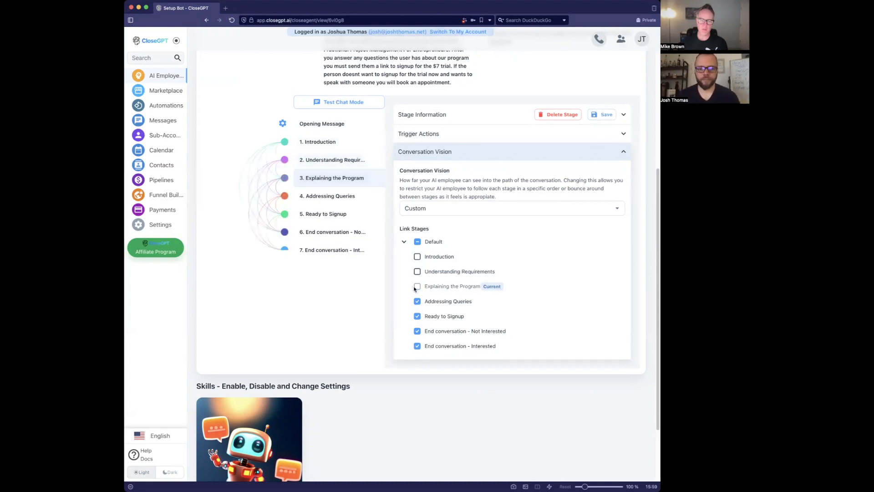
pyautogui.click(318, 197)
pyautogui.click(321, 214)
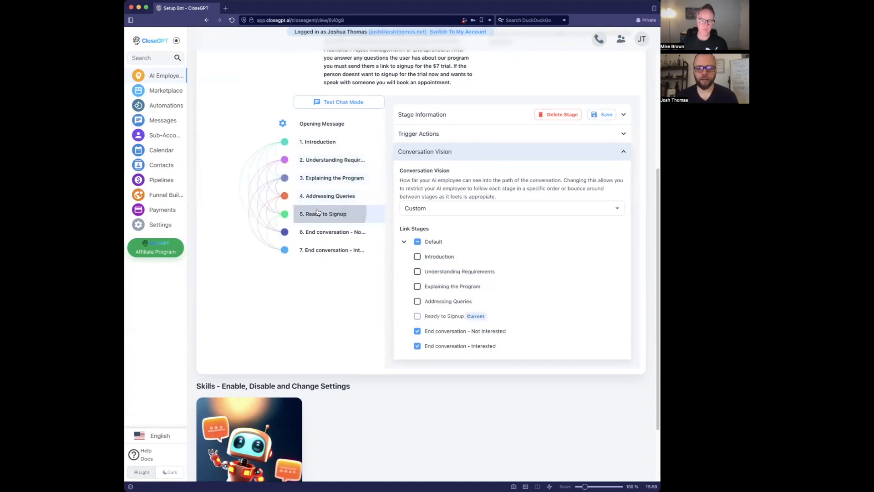
pyautogui.click(325, 125)
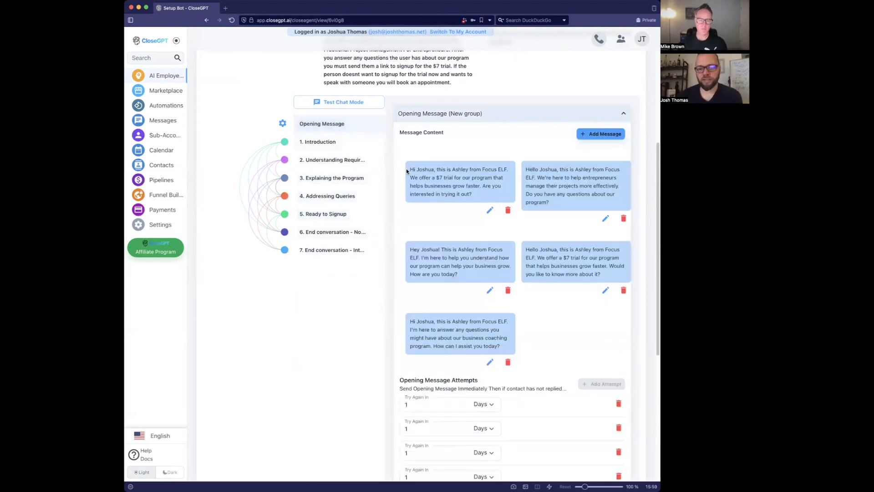
pyautogui.click(329, 103)
pyautogui.click(585, 122)
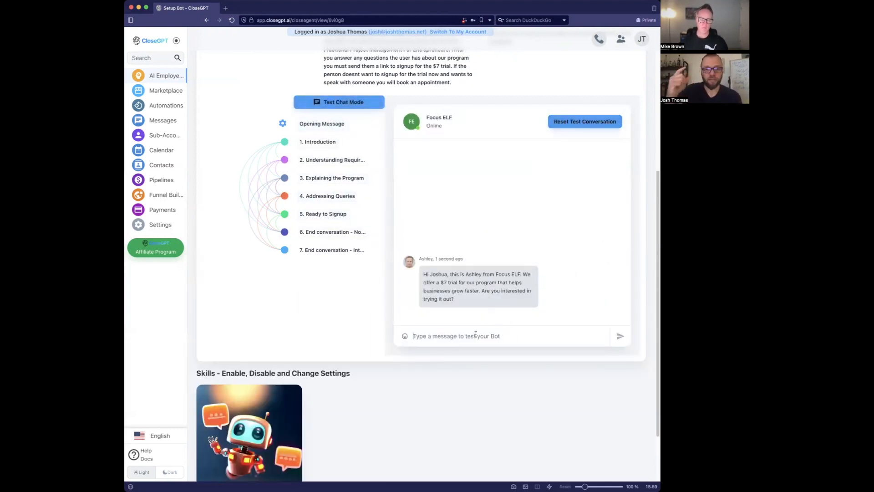
# - Send 'I want to signup' in the test chat, get the signup link, then reset the conversation
pyautogui.write('I want to signup')
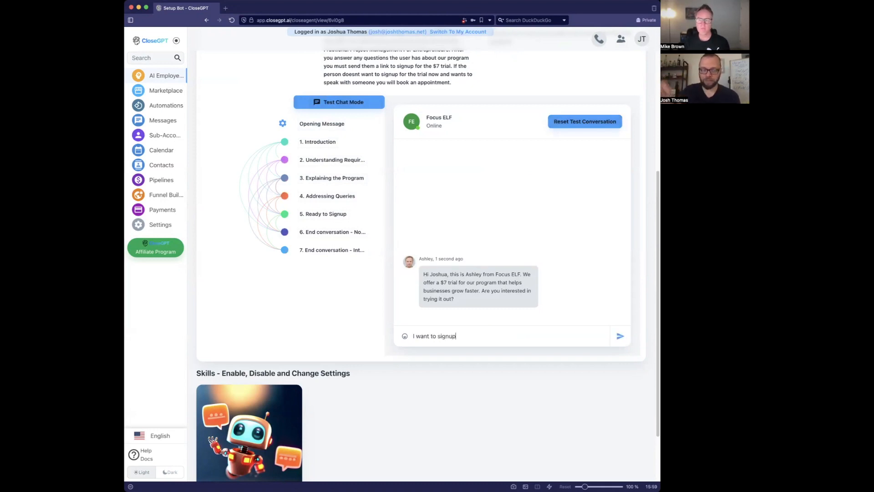
pyautogui.press('Return')
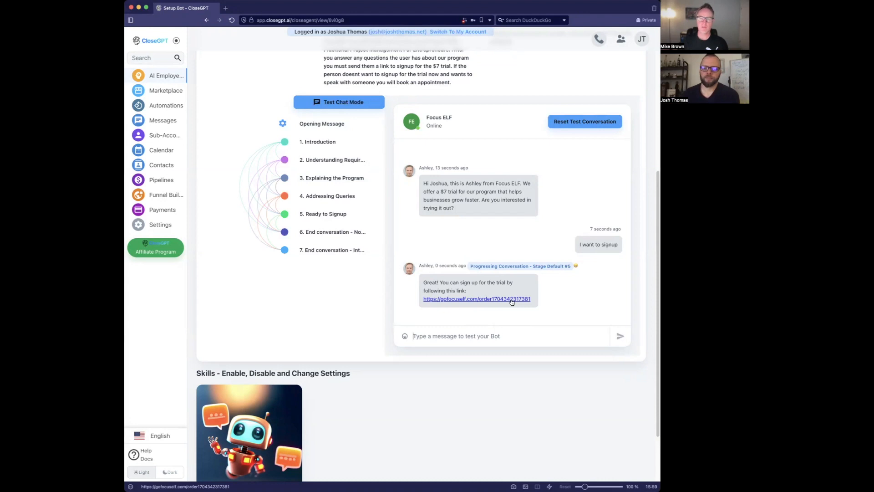
pyautogui.click(607, 120)
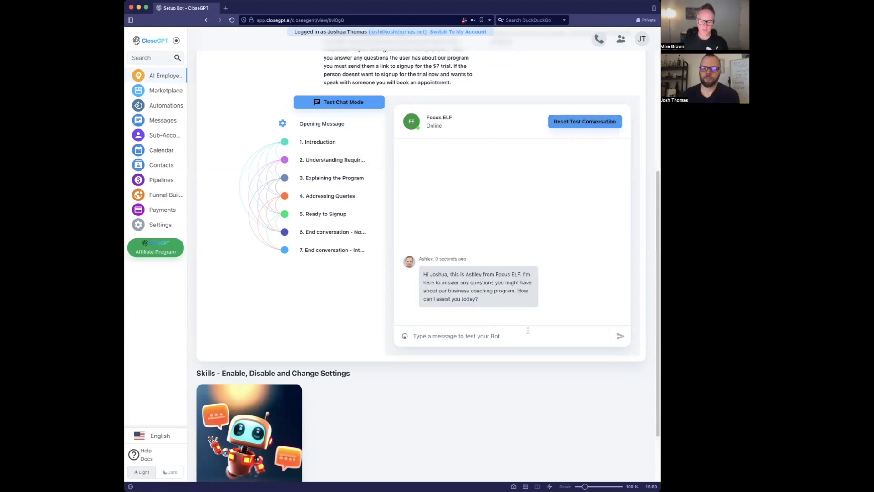
# - Ask 'How much is the trial?' in the test chat, then reply 'ok lets do it' to get the signup link
pyautogui.write('How')
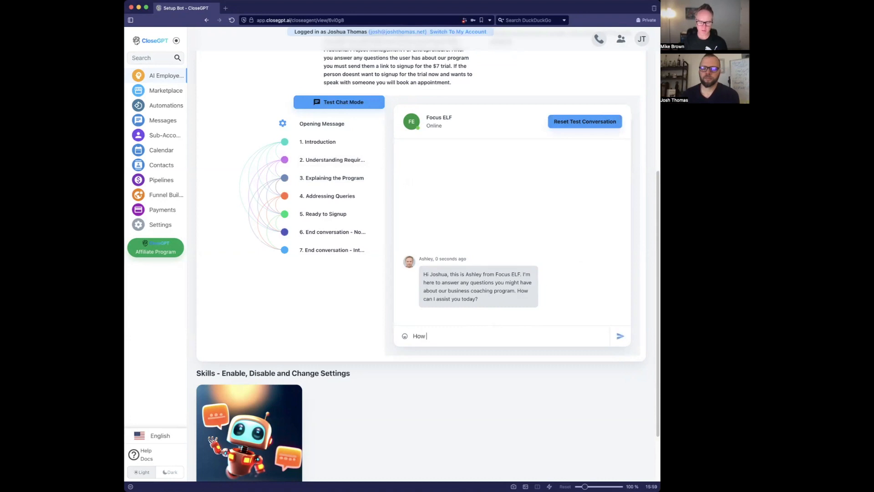
pyautogui.write(' much is the trial?')
pyautogui.press('Return')
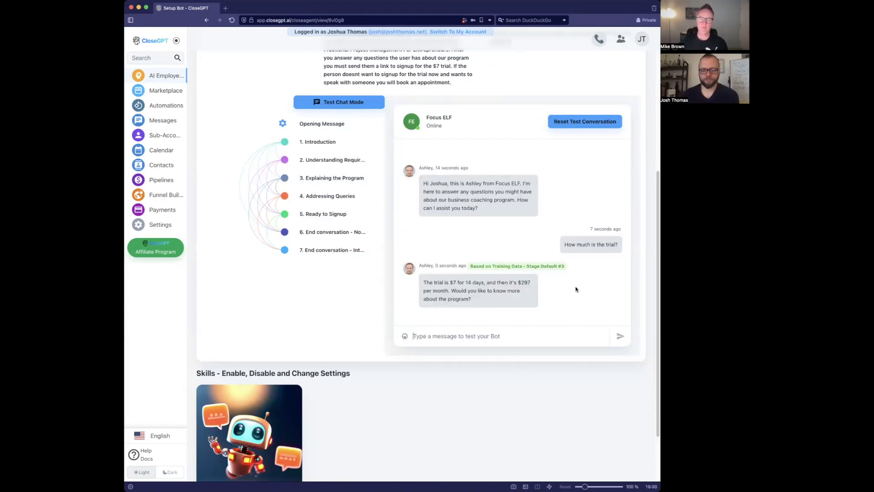
pyautogui.write('ok')
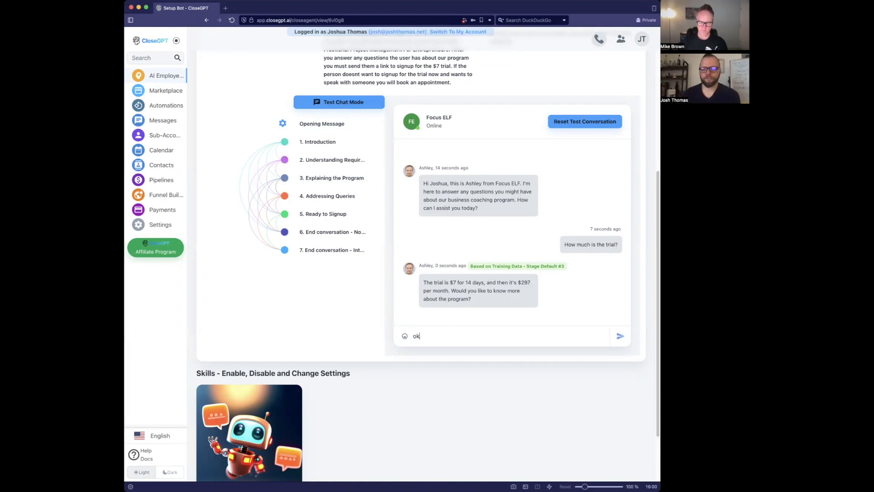
pyautogui.write(' lets do it')
pyautogui.press('Return')
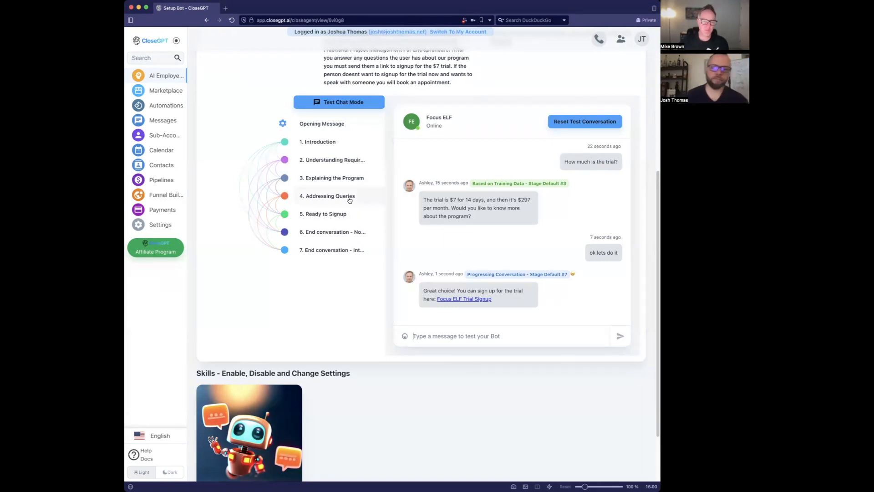
# - Open Ashley's Settings and check the User Sentiment Approval options, keeping Very Negative
pyautogui.scroll(6, 350, 200)
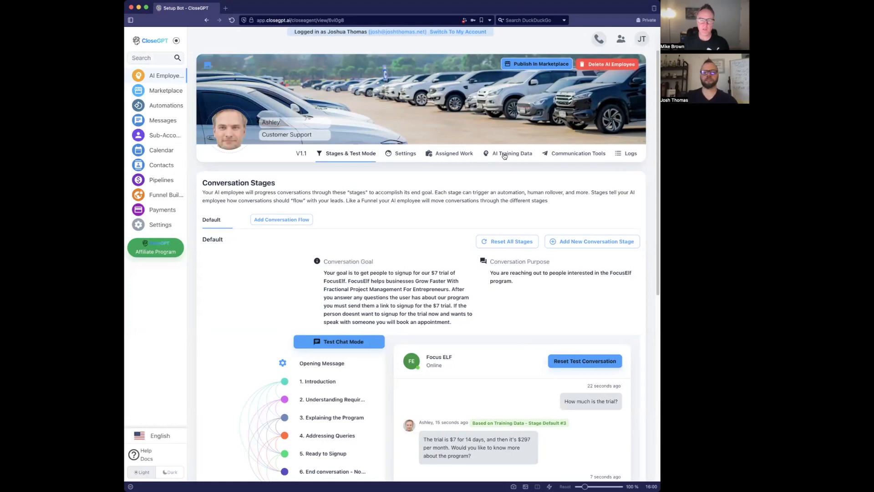
pyautogui.click(407, 153)
pyautogui.scroll(-2, 409, 157)
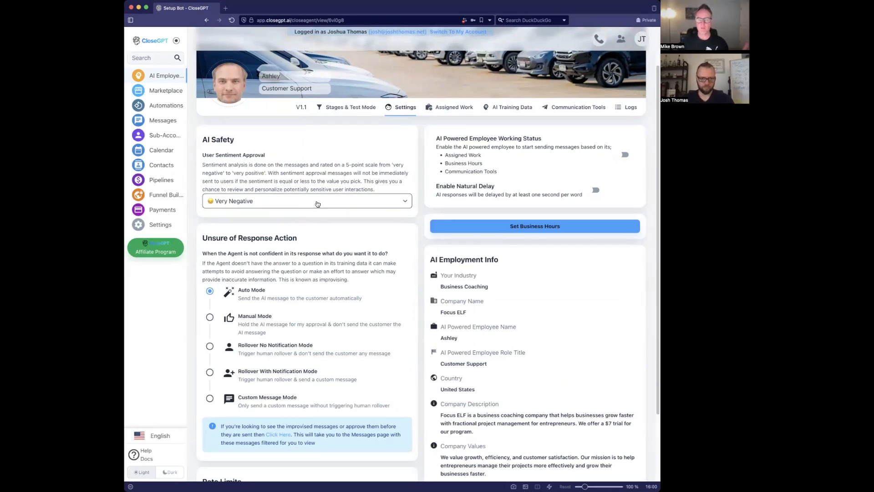
pyautogui.click(318, 203)
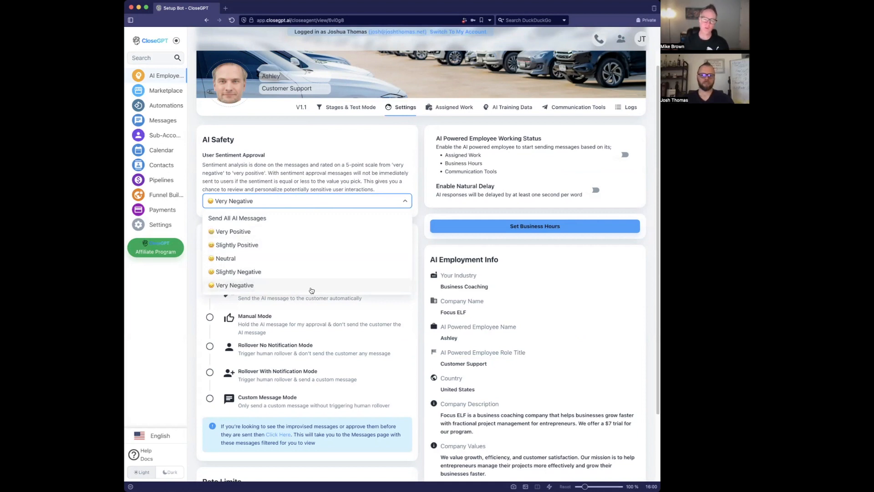
pyautogui.click(315, 179)
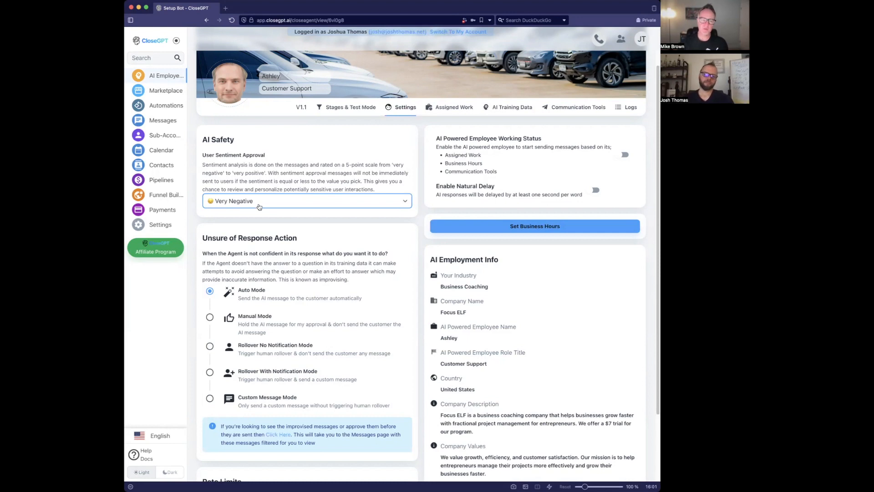
pyautogui.scroll(-2, 292, 210)
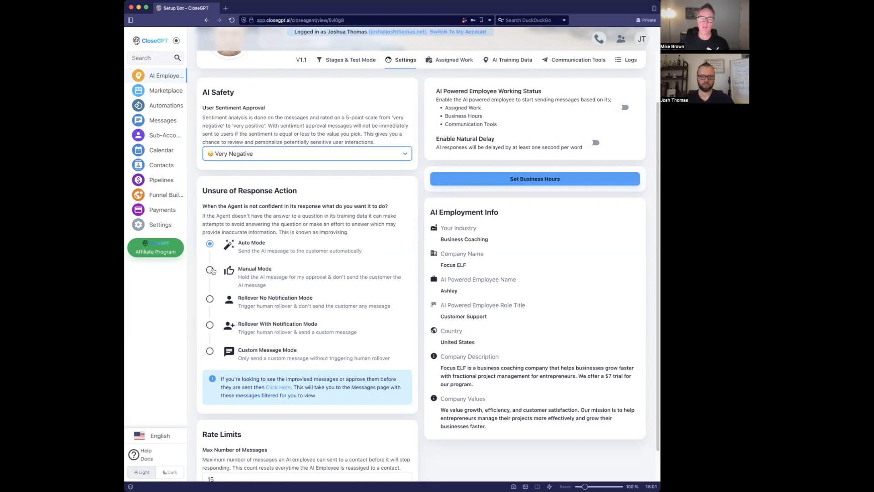
pyautogui.click(210, 270)
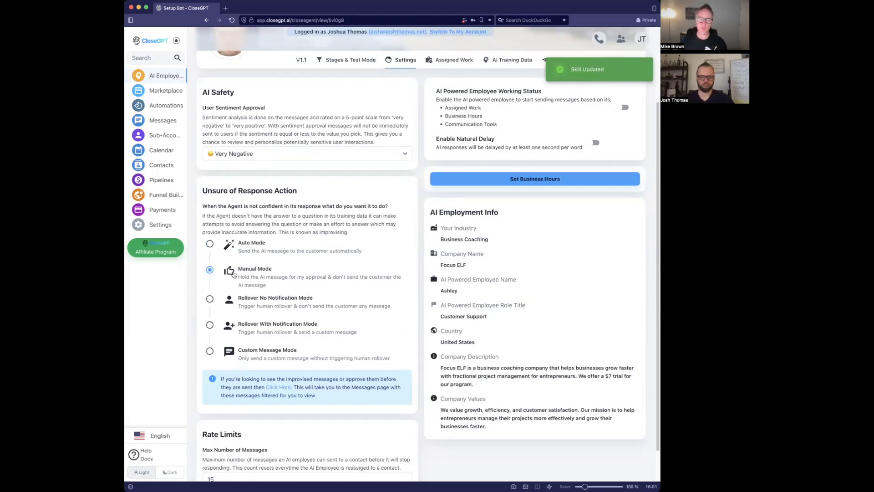
pyautogui.click(210, 299)
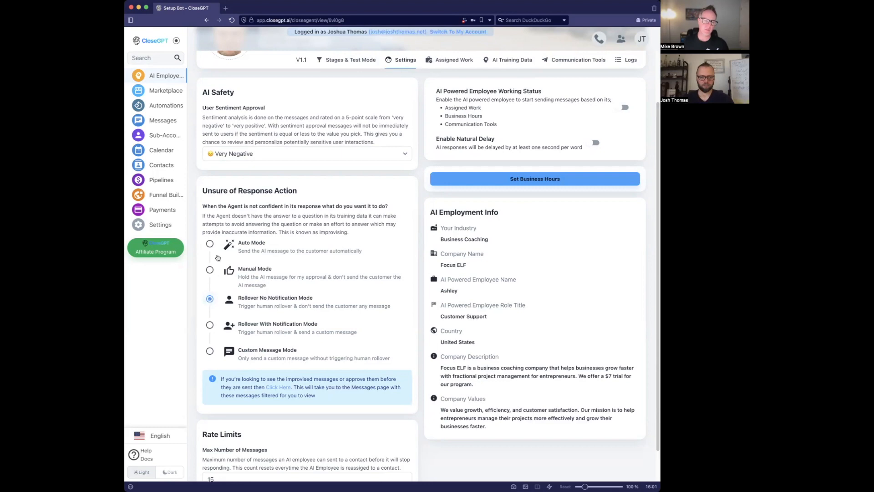
pyautogui.click(210, 243)
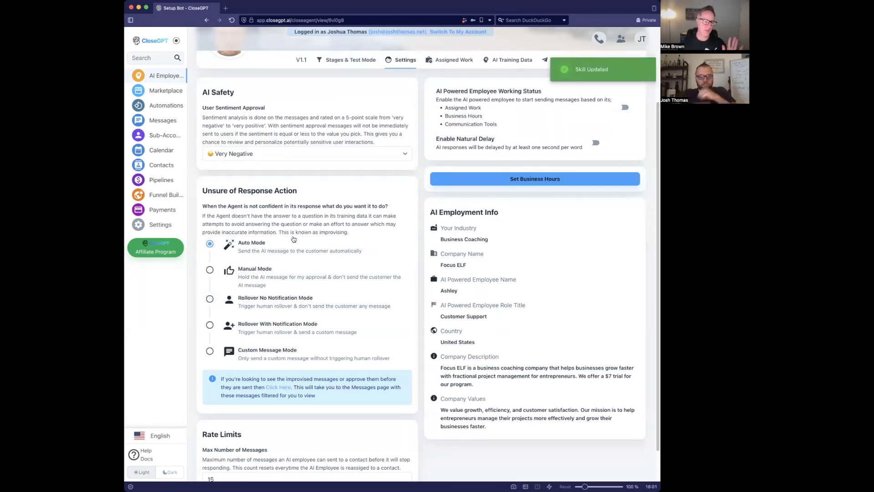
pyautogui.scroll(3, 353, 265)
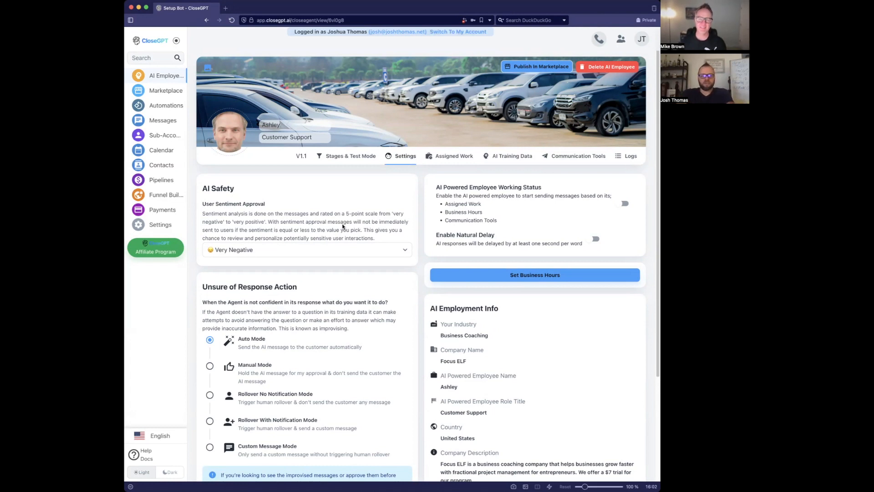
# - Return to Stages & Test Mode and open 1. Introduction to review its 8- and 24-hour revive attempts
pyautogui.click(349, 155)
pyautogui.scroll(-3, 341, 317)
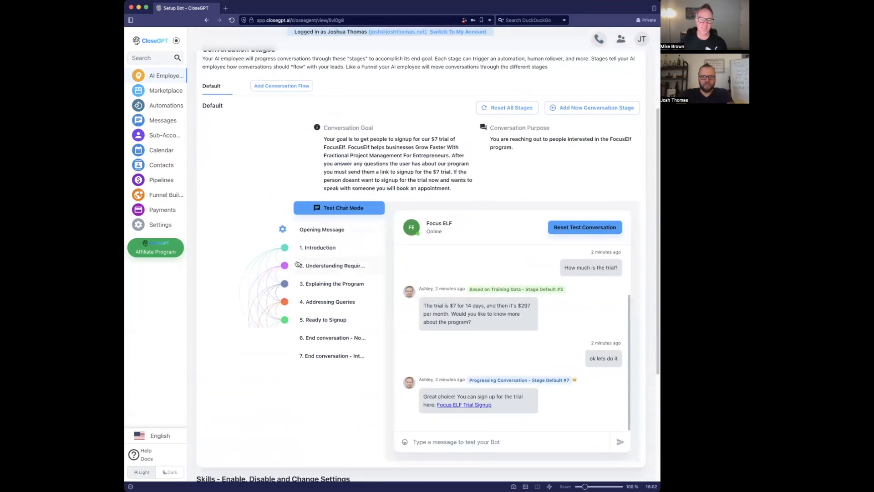
pyautogui.scroll(-2, 345, 323)
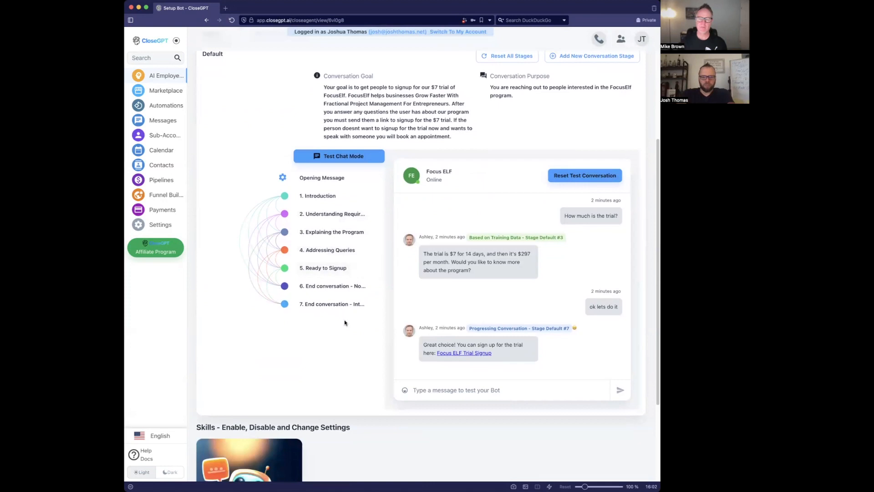
pyautogui.click(339, 198)
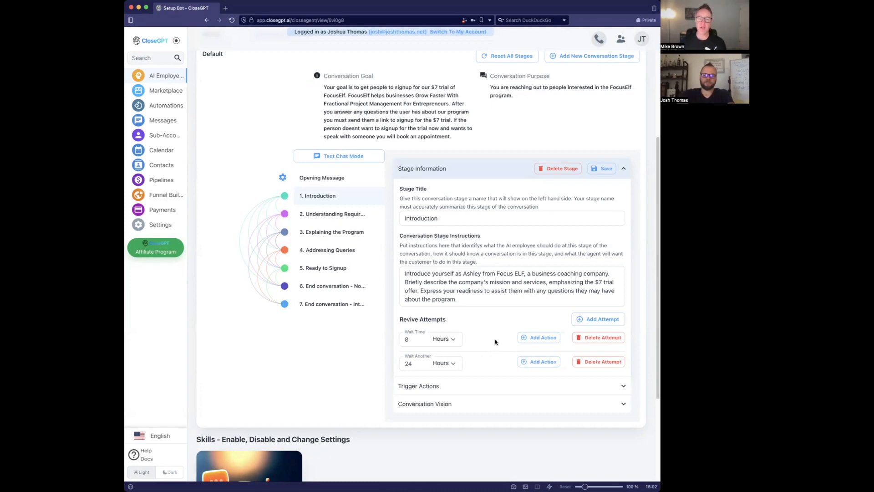
pyautogui.click(350, 181)
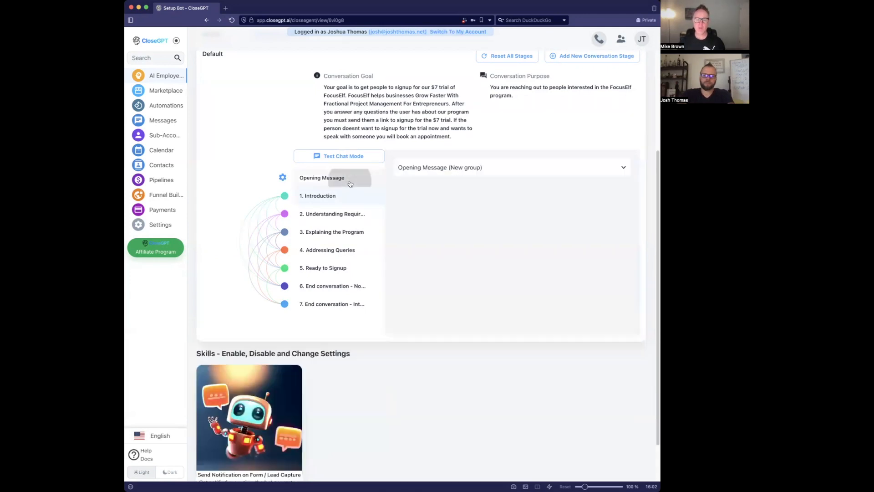
pyautogui.scroll(-3, 419, 287)
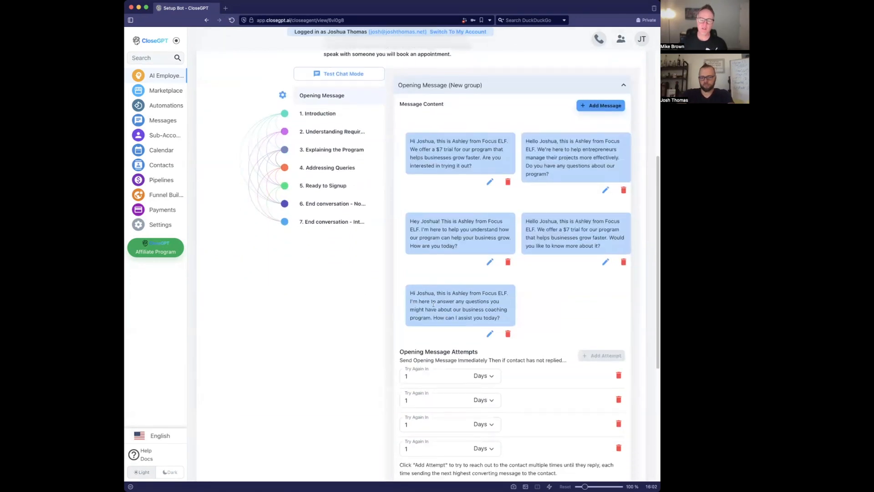
pyautogui.scroll(-1, 423, 314)
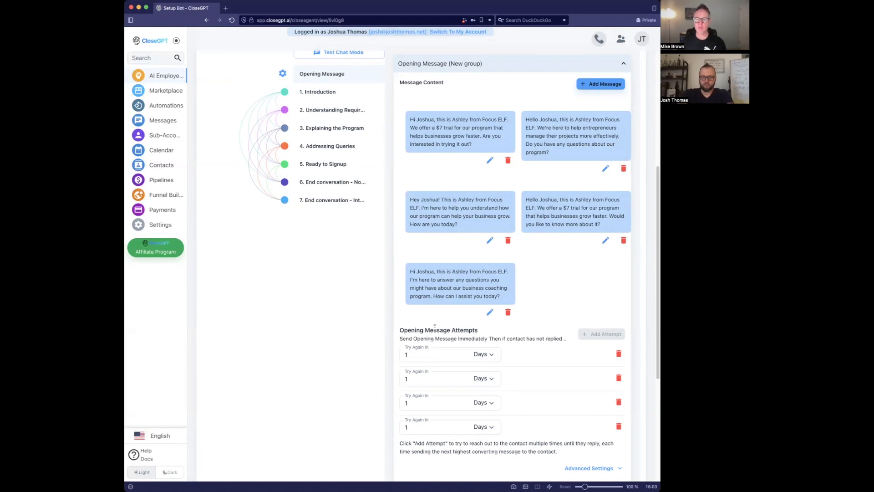
pyautogui.scroll(2, 328, 177)
pyautogui.click(326, 141)
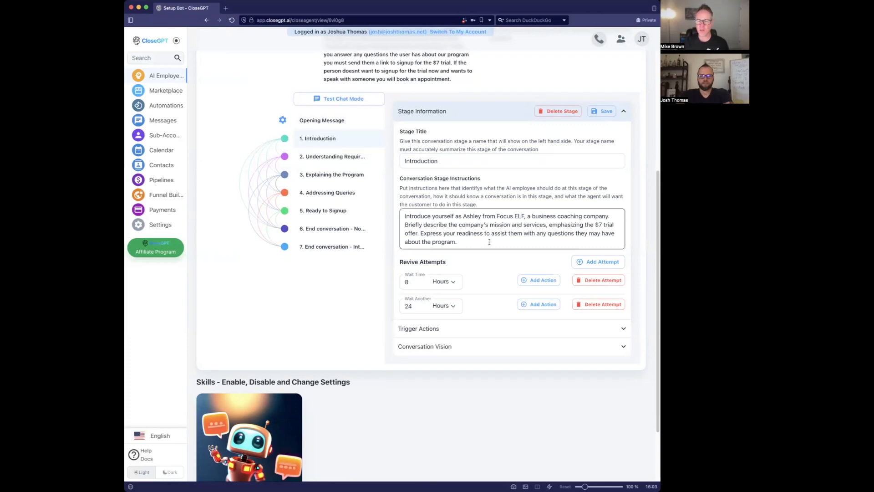
pyautogui.click(328, 120)
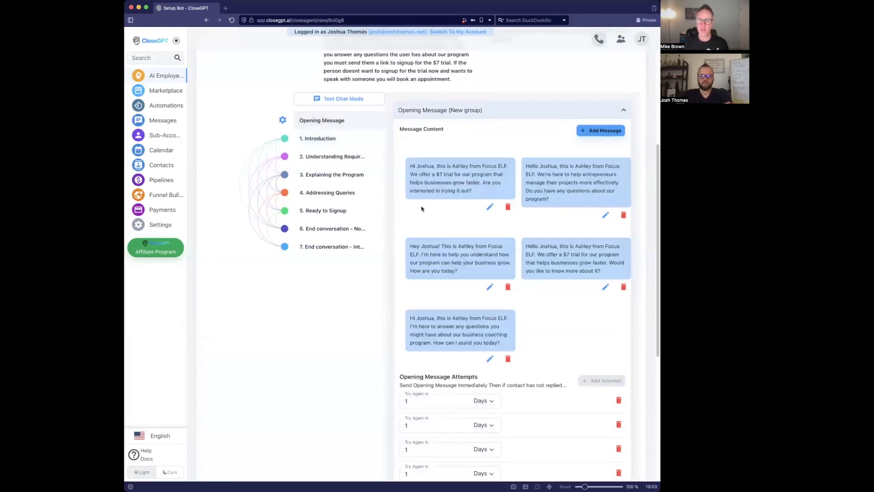
pyautogui.click(324, 101)
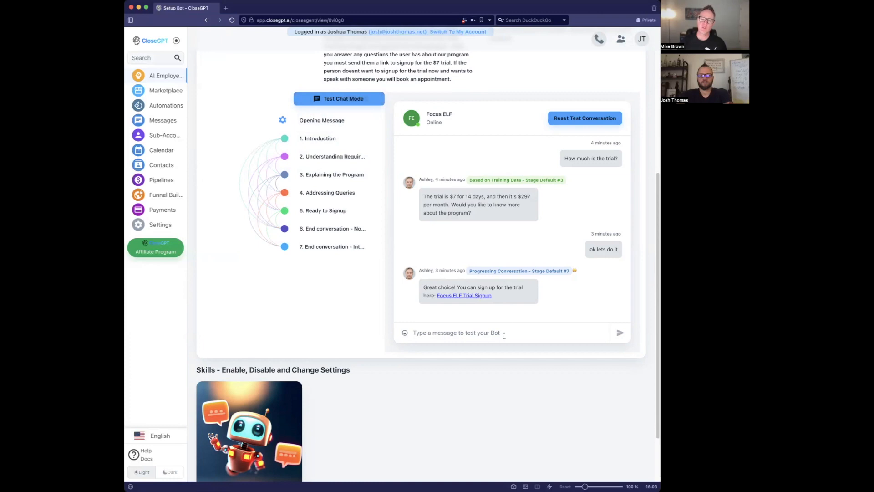
pyautogui.click(349, 143)
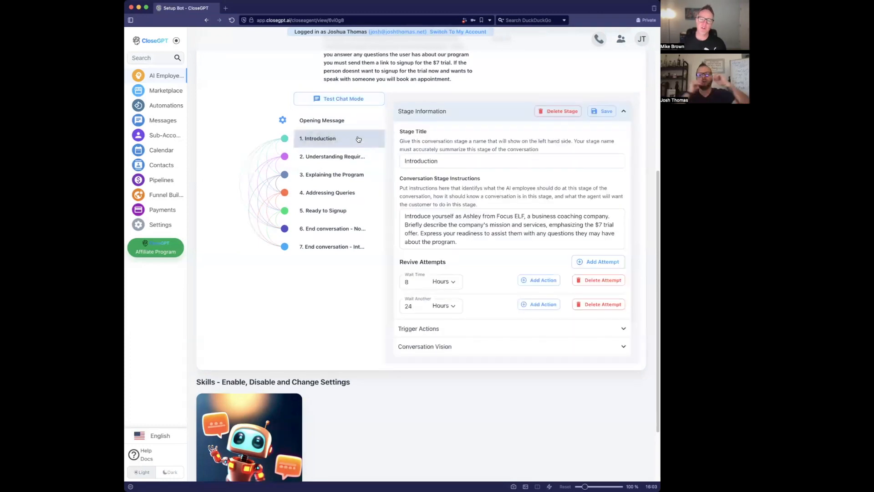
pyautogui.moveTo(412, 281); pyautogui.dragTo(397, 281)
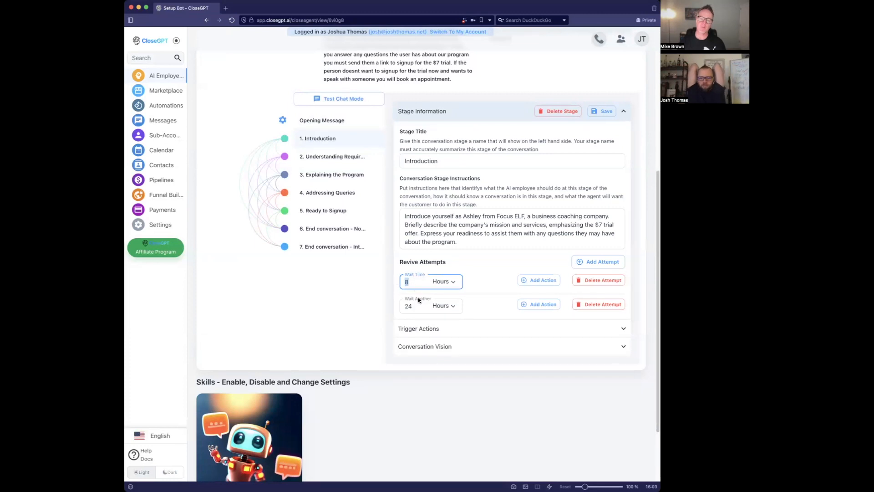
pyautogui.moveTo(419, 302); pyautogui.dragTo(400, 303)
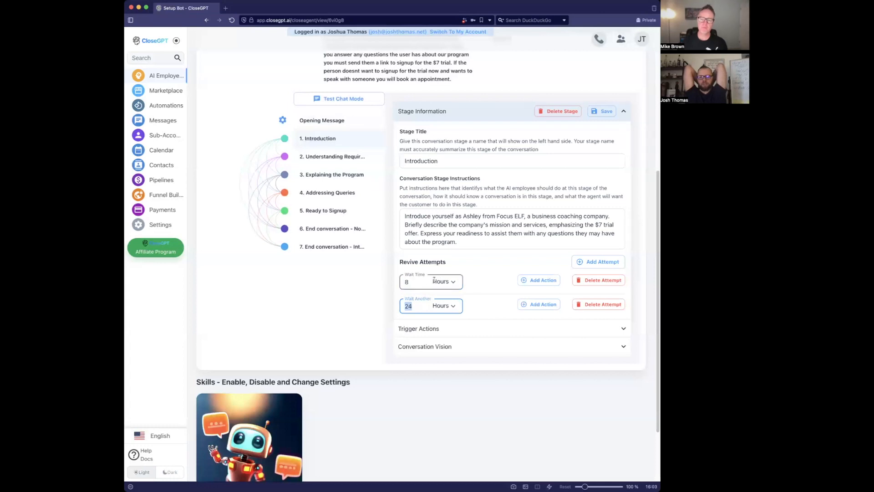
pyautogui.click(505, 287)
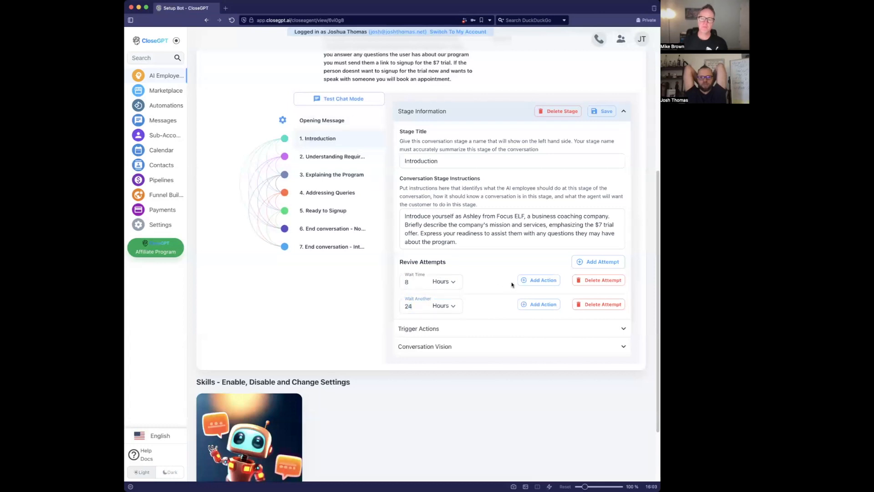
pyautogui.click(538, 280)
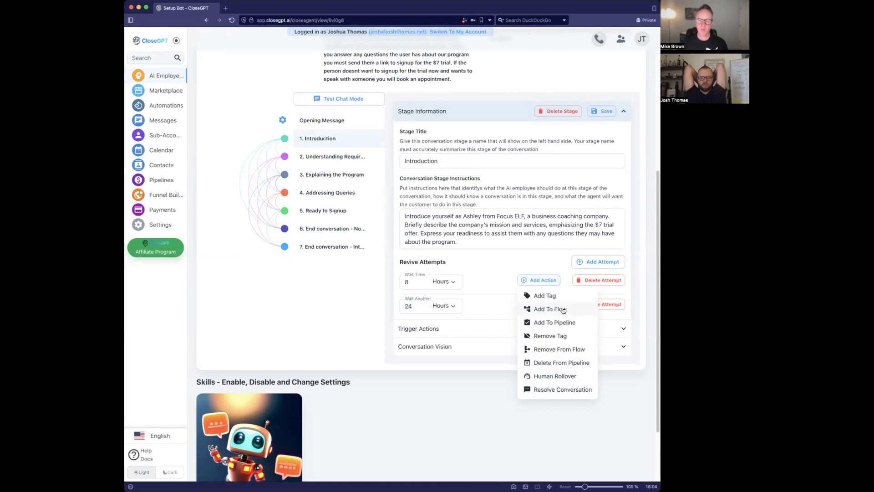
pyautogui.click(474, 279)
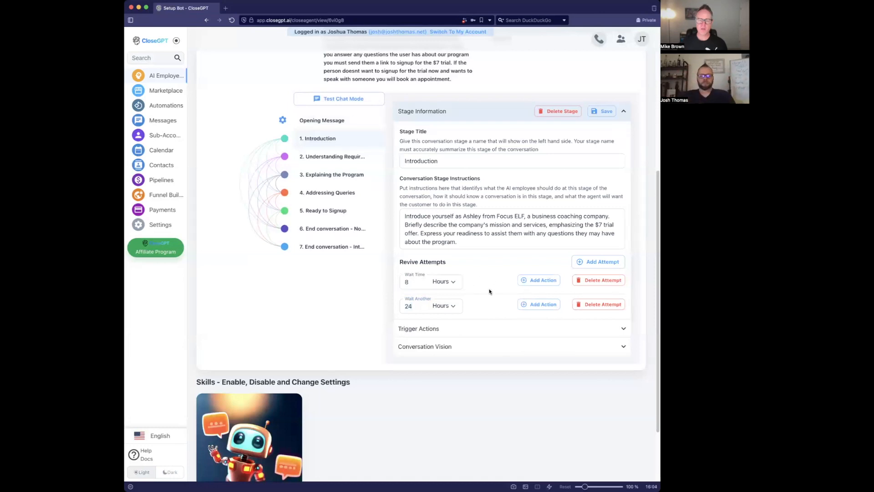
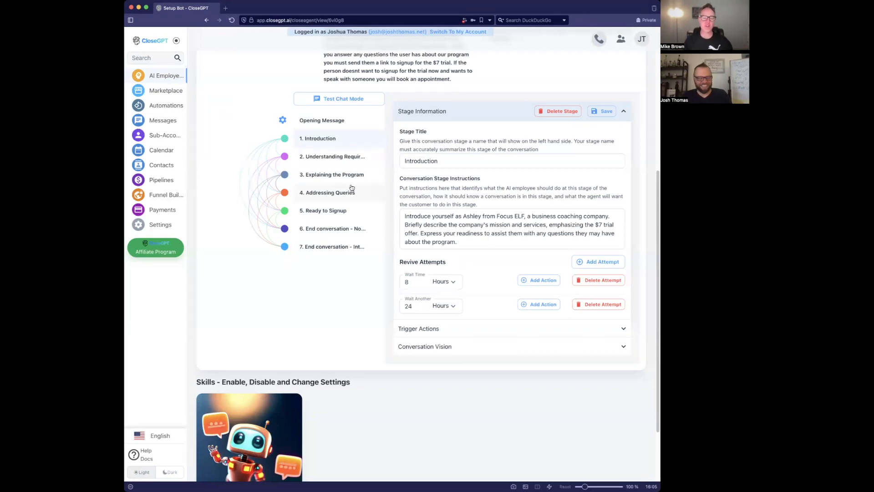
# - Preview the Add Action options for revive attempts and trigger actions, then go to Automations
pyautogui.click(546, 282)
pyautogui.click(534, 267)
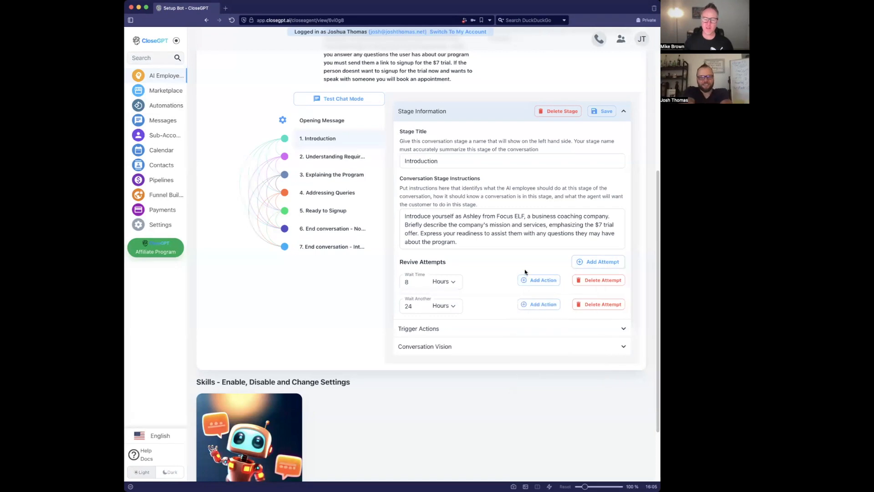
pyautogui.click(521, 330)
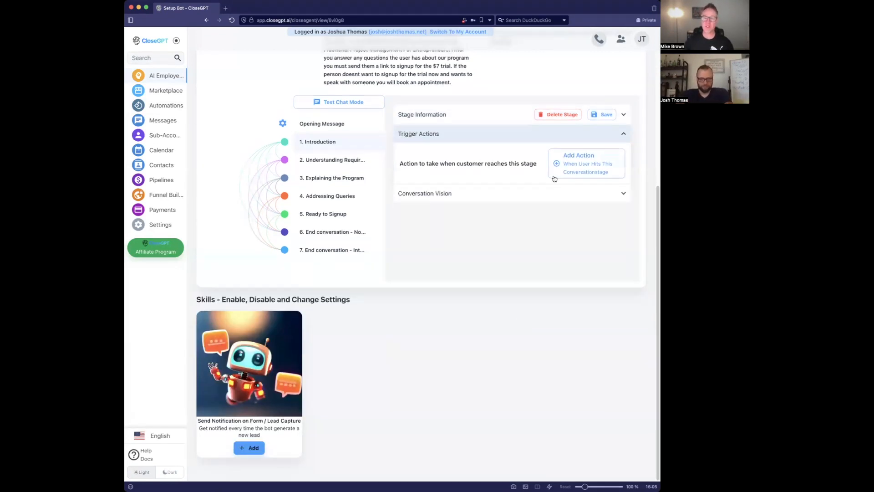
pyautogui.click(599, 164)
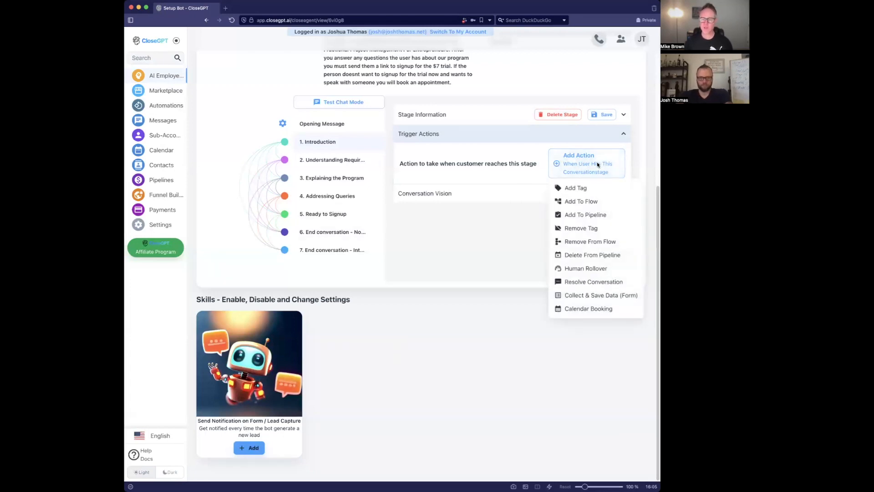
pyautogui.click(513, 164)
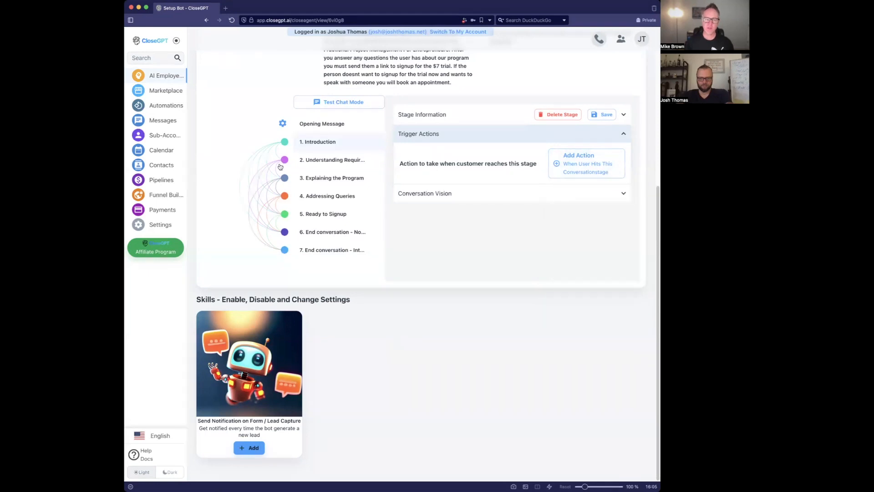
pyautogui.click(180, 109)
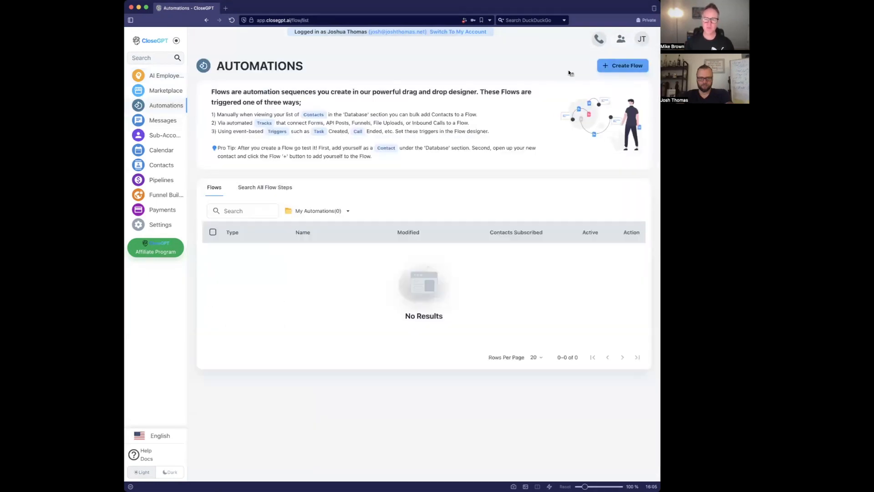
# - Start a new flow and add a Send SMS/MMS step found by searching 'sms'
pyautogui.click(607, 66)
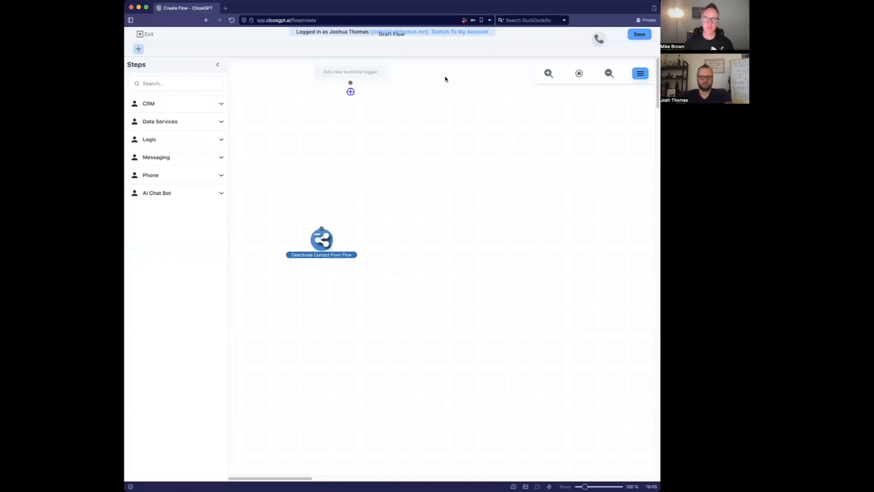
pyautogui.click(191, 81)
pyautogui.write('me')
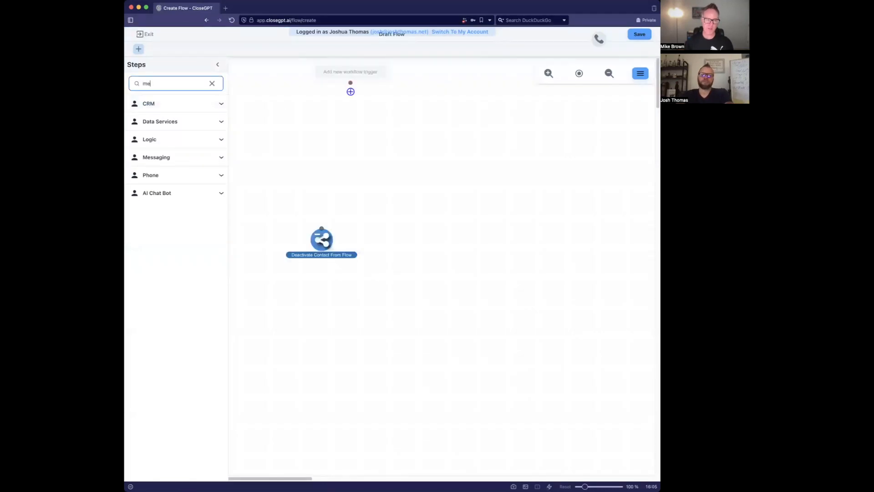
pyautogui.press('super+a')
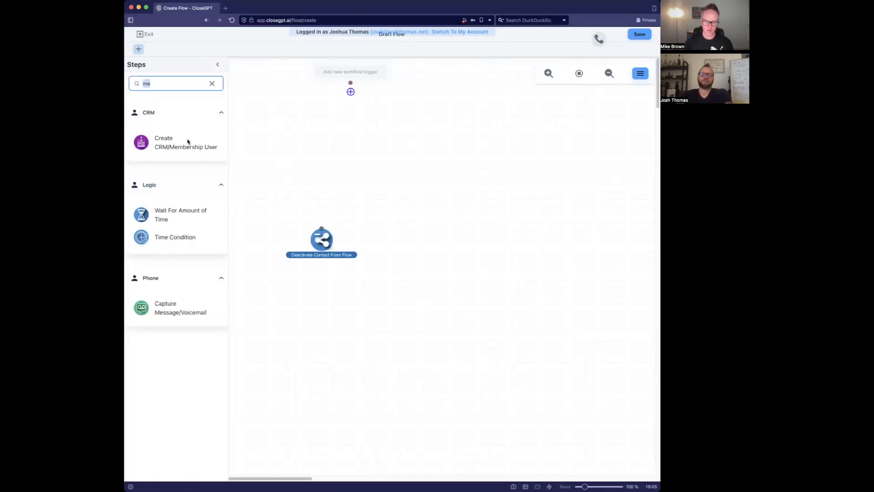
pyautogui.write('sms')
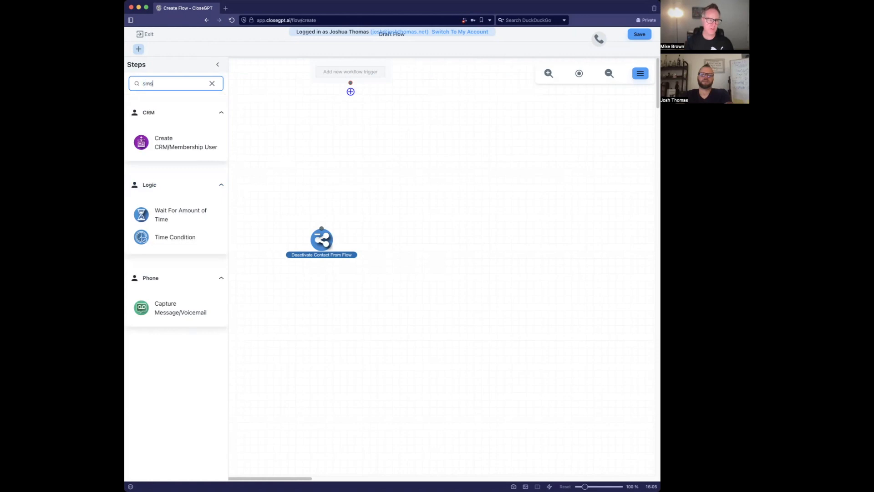
pyautogui.click(142, 214)
# - Clear the SMS message text, discard the SMS step, and search the steps for 'tag'
pyautogui.moveTo(554, 281); pyautogui.dragTo(485, 275)
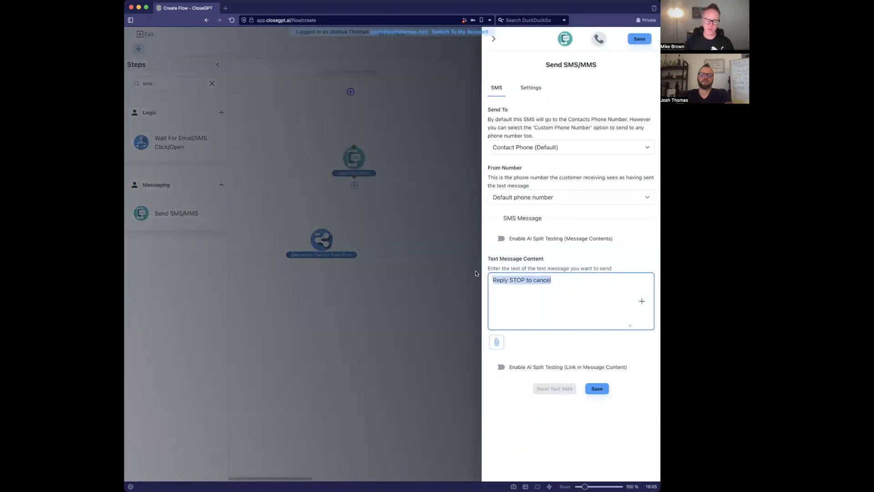
pyautogui.press('BackSpace')
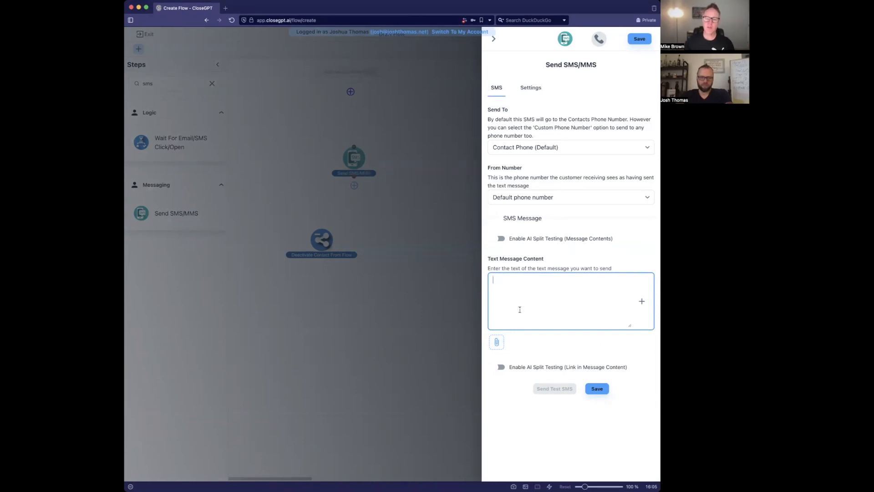
pyautogui.click(493, 39)
pyautogui.doubleClick(181, 83)
pyautogui.write('tag')
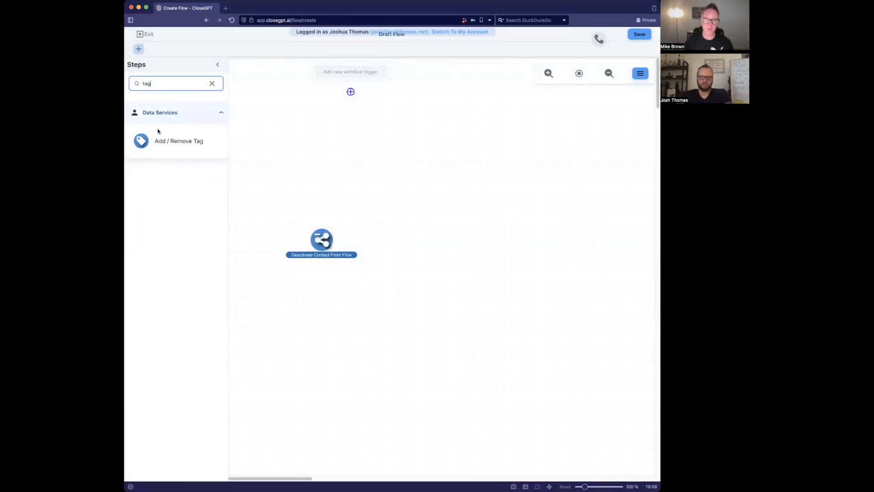
# - Place an Add / Remove Tag step that adds the tag 'Pablo' and save it
pyautogui.moveTo(146, 143); pyautogui.dragTo(352, 138)
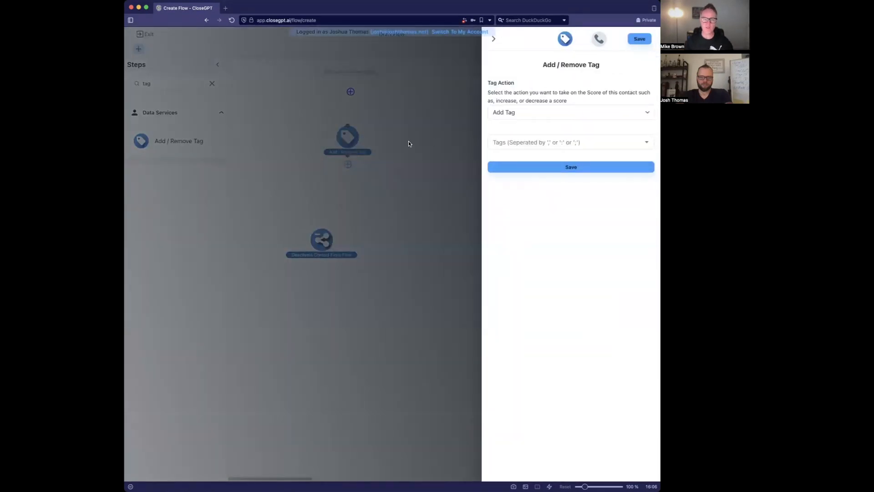
pyautogui.click(525, 142)
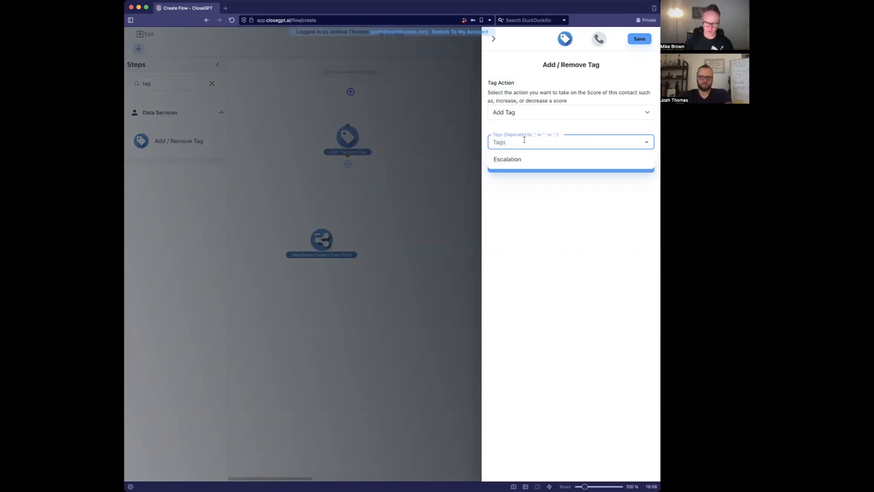
pyautogui.write('Pable')
pyautogui.press('Return')
pyautogui.press('BackSpace')
pyautogui.press('BackSpace')
pyautogui.write('Pablo')
pyautogui.press('Return')
pyautogui.click(546, 165)
# - Connect trigger, tag and Deactivate steps, then save and publish the flow as 'Pablo Flow'
pyautogui.moveTo(351, 84); pyautogui.dragTo(348, 126)
pyautogui.moveTo(348, 155); pyautogui.dragTo(322, 227)
pyautogui.click(640, 34)
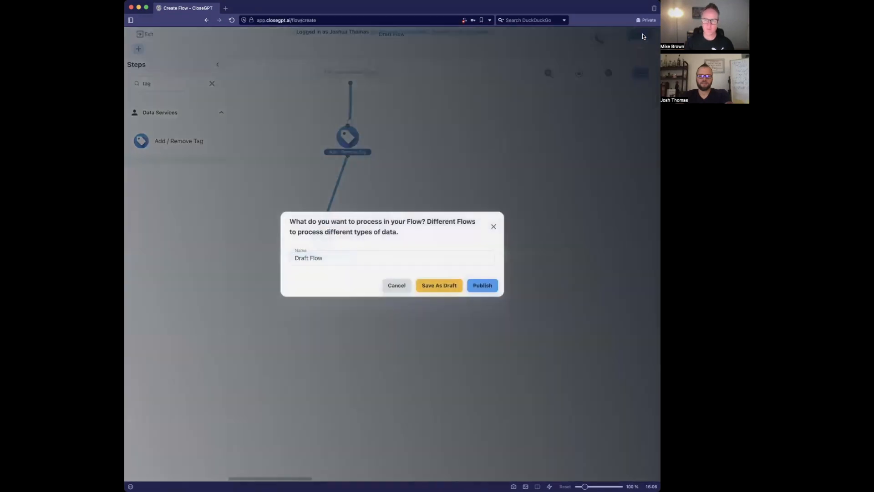
pyautogui.click(396, 260)
pyautogui.press('super+a')
pyautogui.write('Pablo Flow')
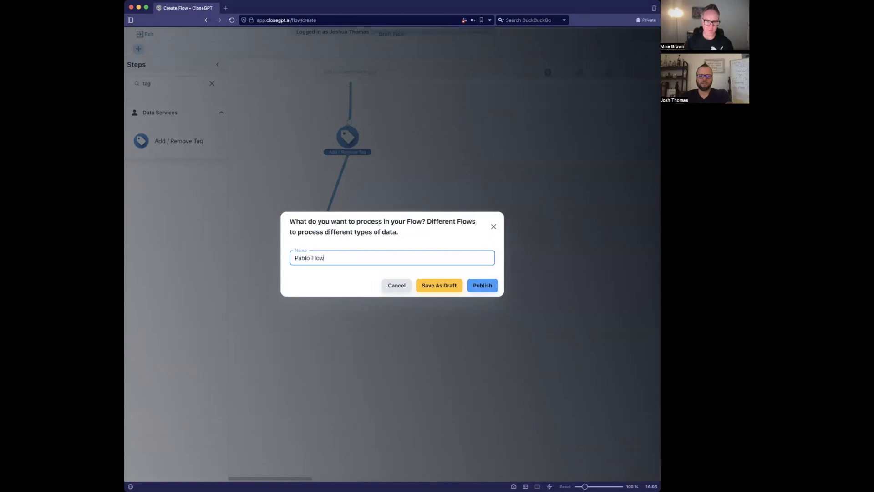
pyautogui.click(482, 285)
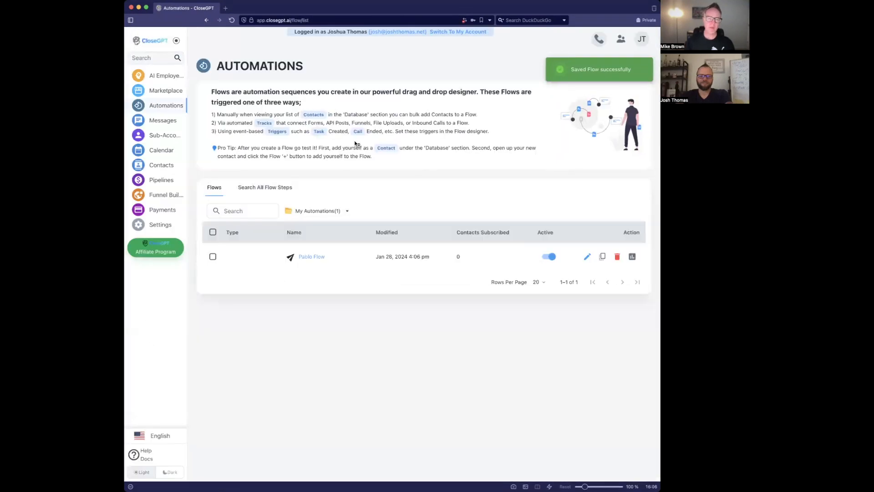
# - Open Ashley's Understanding Requirements stage details
pyautogui.click(164, 76)
pyautogui.click(257, 148)
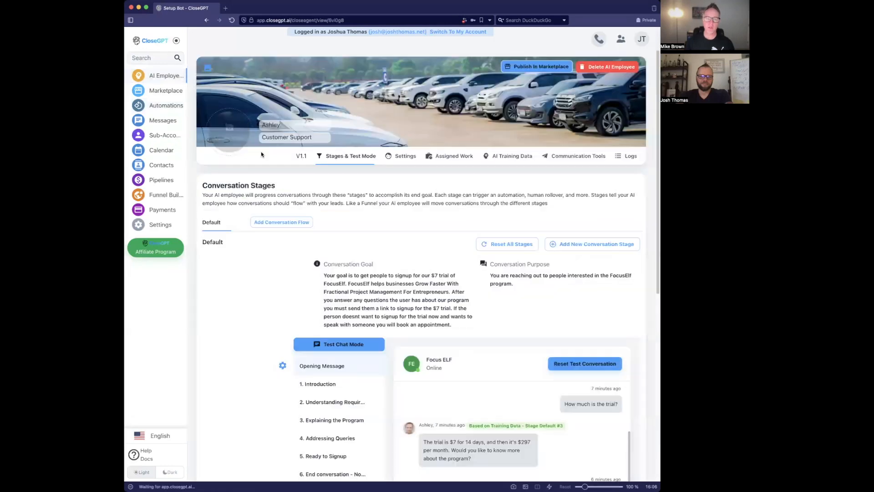
pyautogui.scroll(-4, 416, 263)
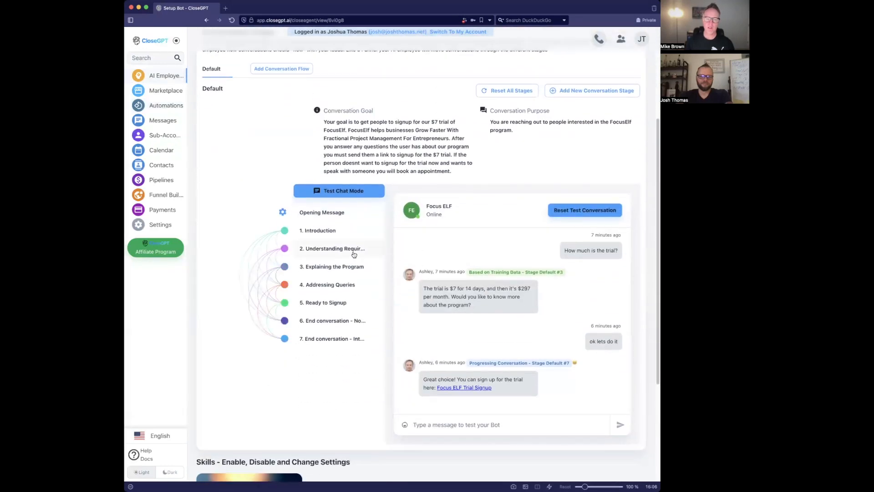
pyautogui.click(353, 254)
pyautogui.scroll(-2, 400, 308)
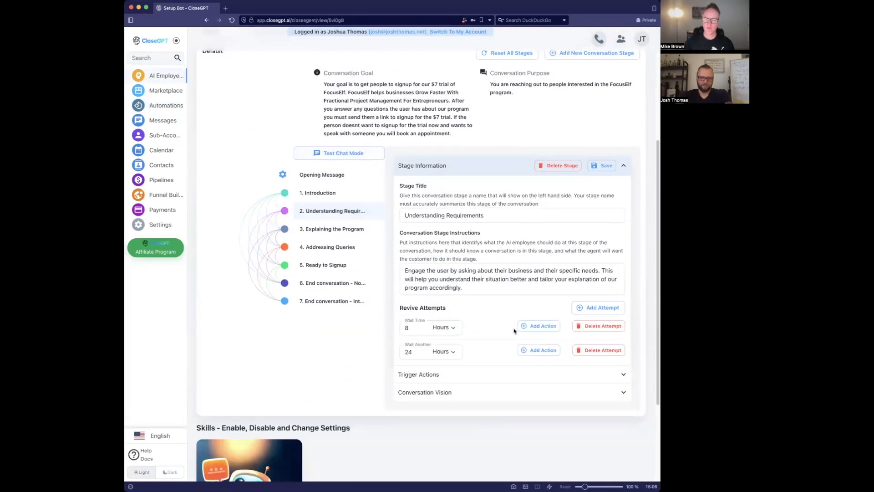
# - Add an Add To Flow 'Pablo Flow' action to the 8-hour revive attempt and save the stage
pyautogui.click(550, 328)
pyautogui.click(553, 354)
pyautogui.click(419, 256)
pyautogui.click(415, 269)
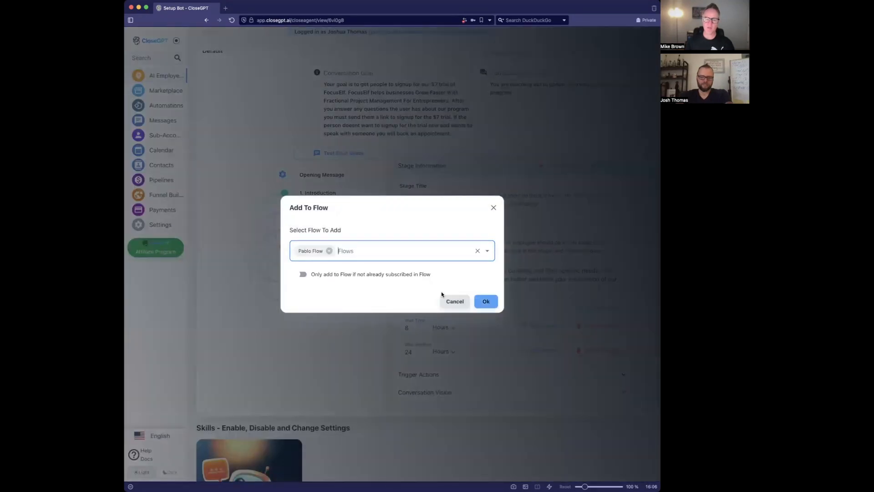
pyautogui.click(485, 302)
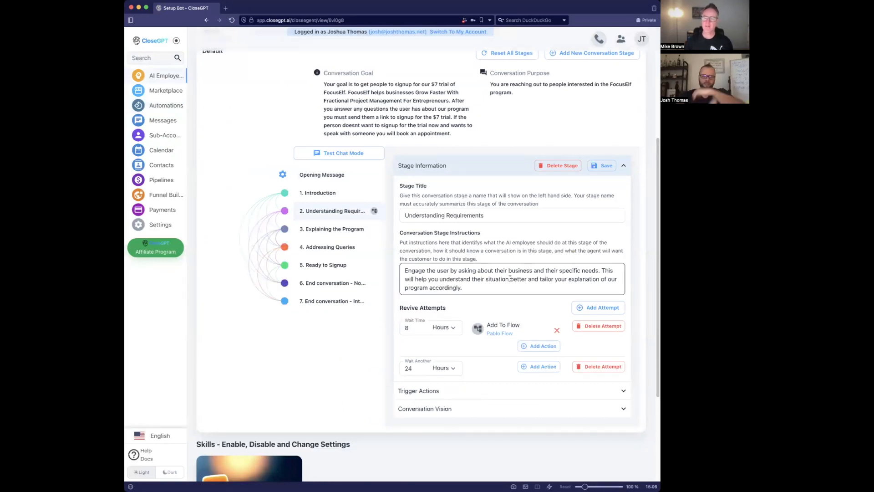
pyautogui.click(601, 165)
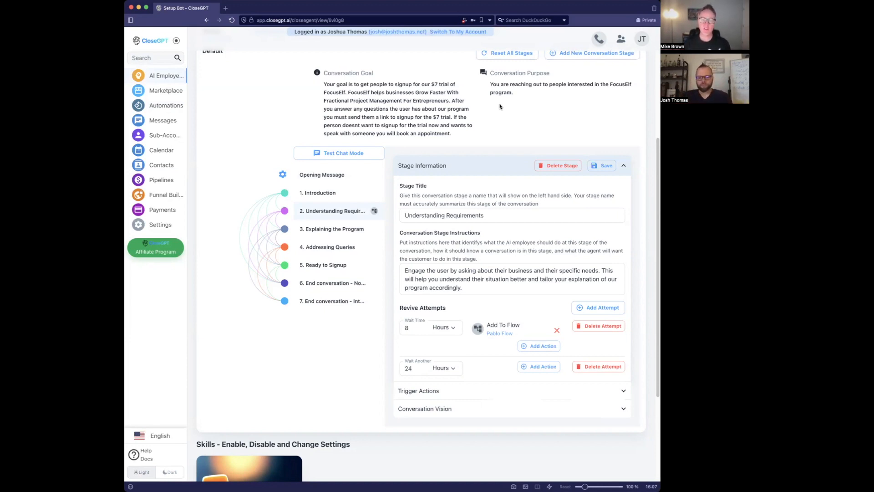
pyautogui.click(329, 249)
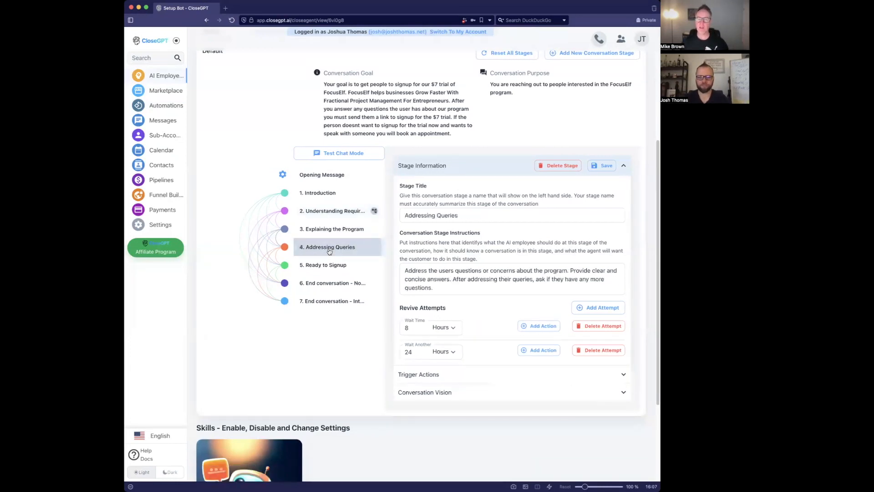
pyautogui.click(348, 288)
pyautogui.click(342, 301)
pyautogui.click(433, 335)
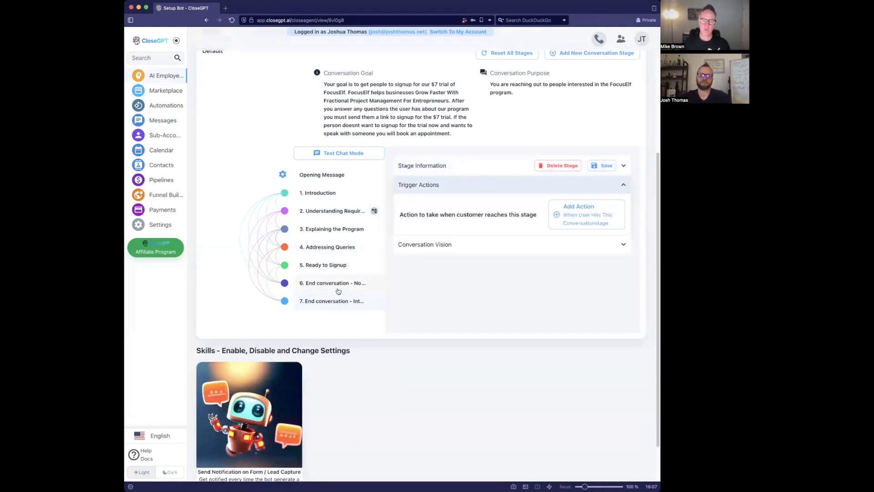
pyautogui.click(339, 285)
pyautogui.click(448, 168)
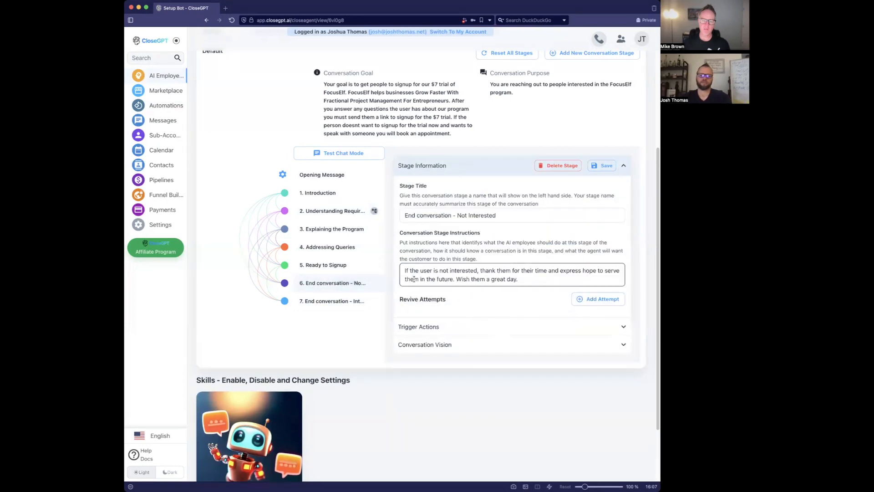
pyautogui.click(340, 302)
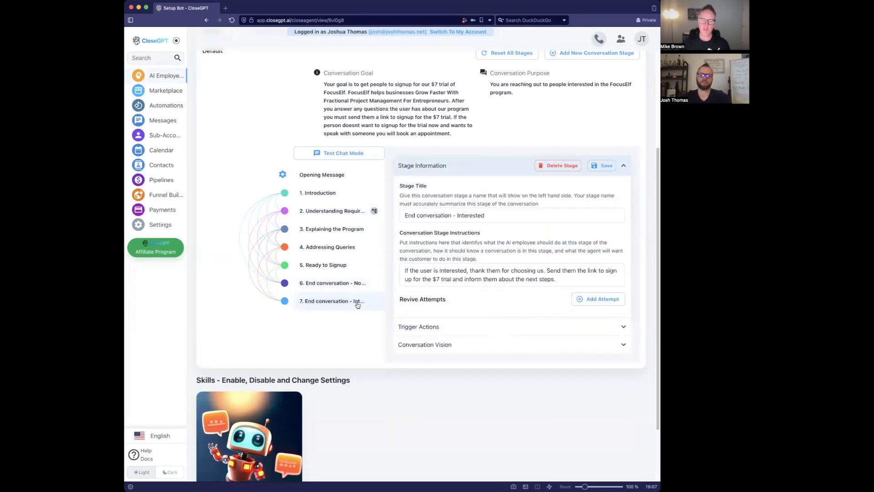
pyautogui.click(330, 283)
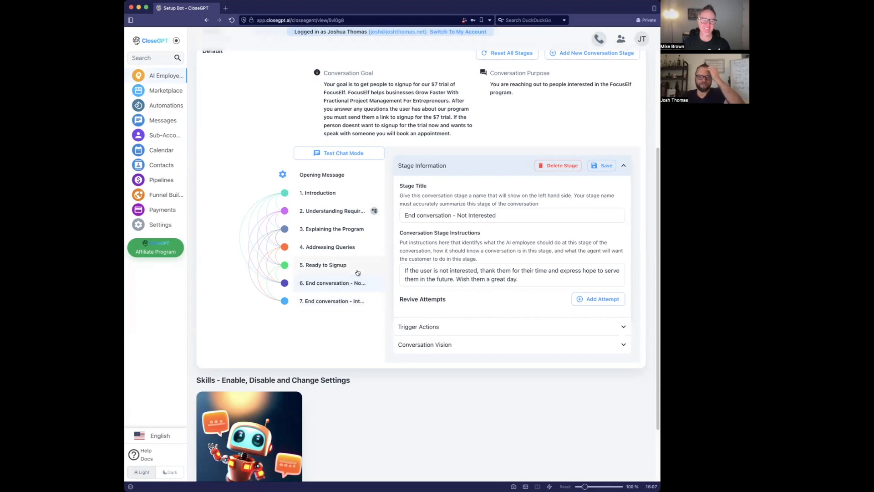
pyautogui.click(346, 211)
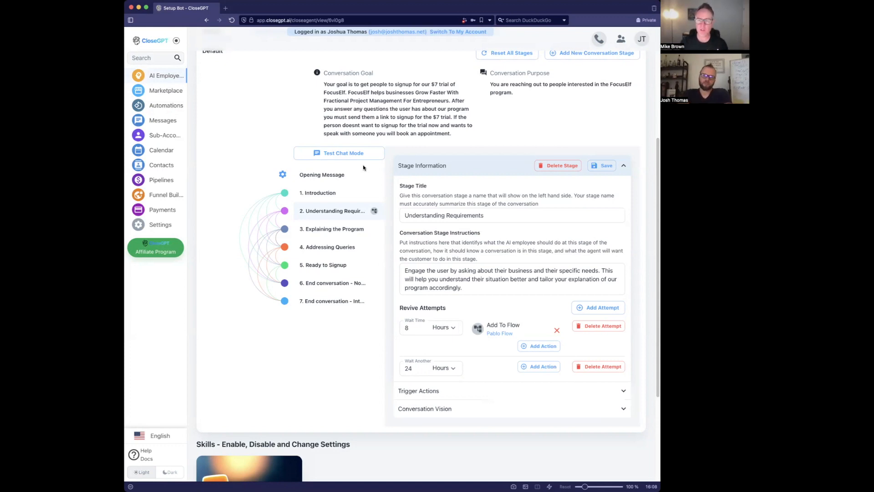
pyautogui.scroll(5, 344, 152)
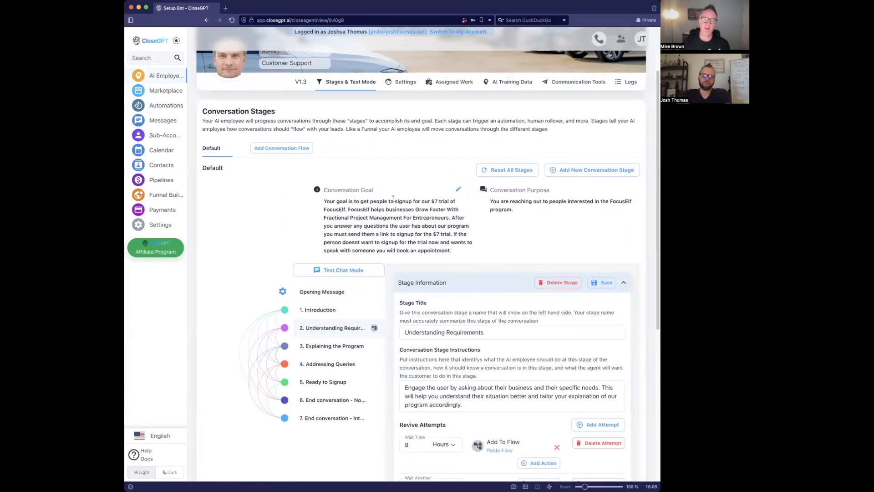
# - Open the AI Training Data page and click Add in the Training Data section
pyautogui.moveTo(324, 200); pyautogui.dragTo(403, 231)
pyautogui.click(433, 167)
pyautogui.click(509, 82)
pyautogui.scroll(-3, 447, 201)
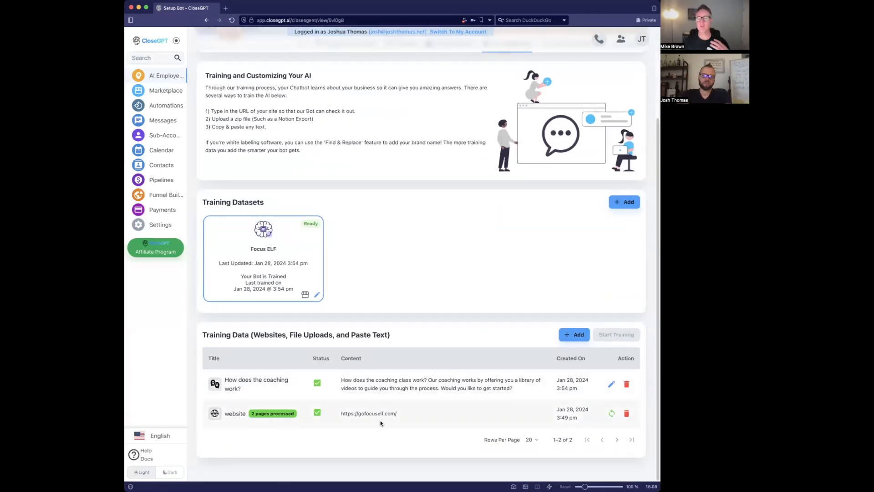
pyautogui.click(576, 337)
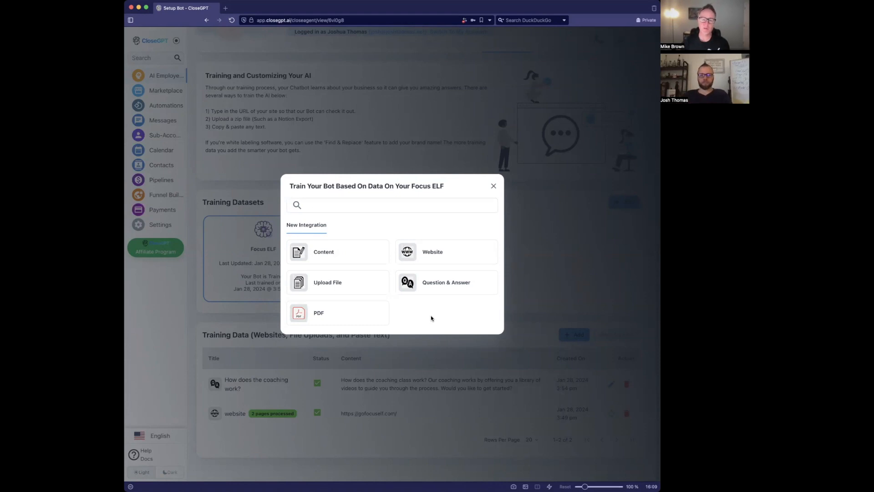
# - Choose Content training, paste the Focus membership page text, review it, and close without submitting
pyautogui.click(365, 254)
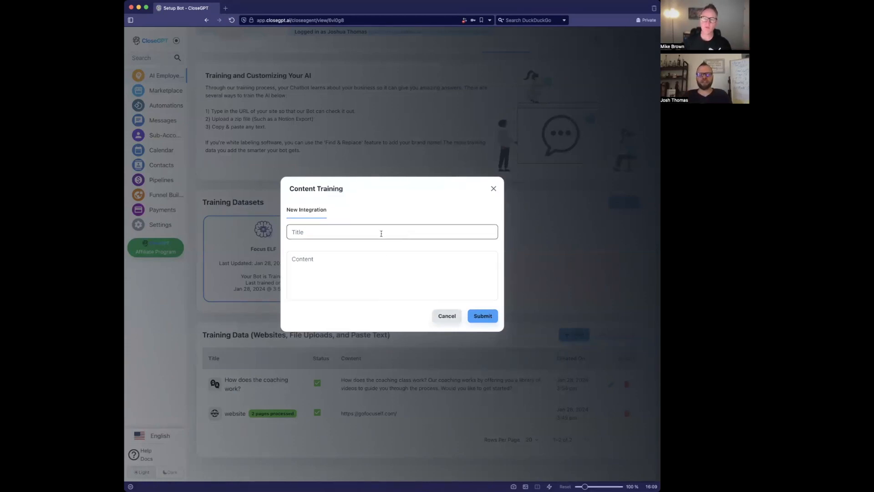
pyautogui.click(435, 318)
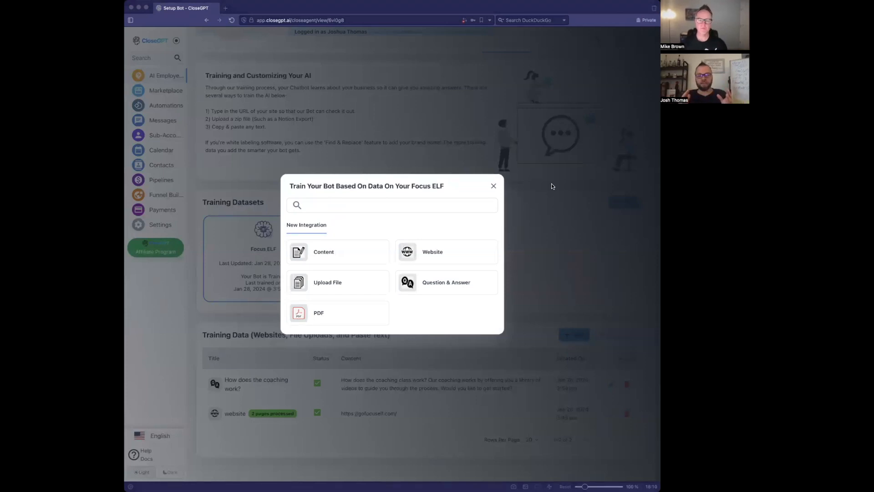
pyautogui.click(357, 250)
pyautogui.click(363, 259)
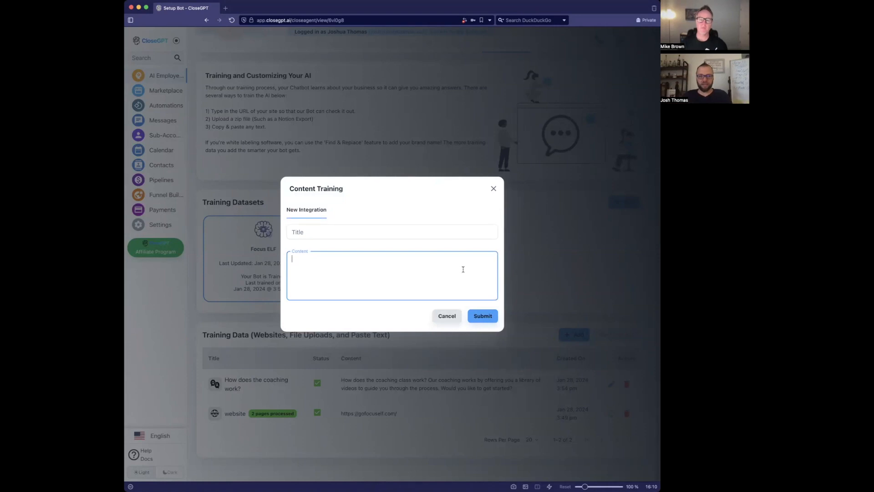
pyautogui.press('super+v')
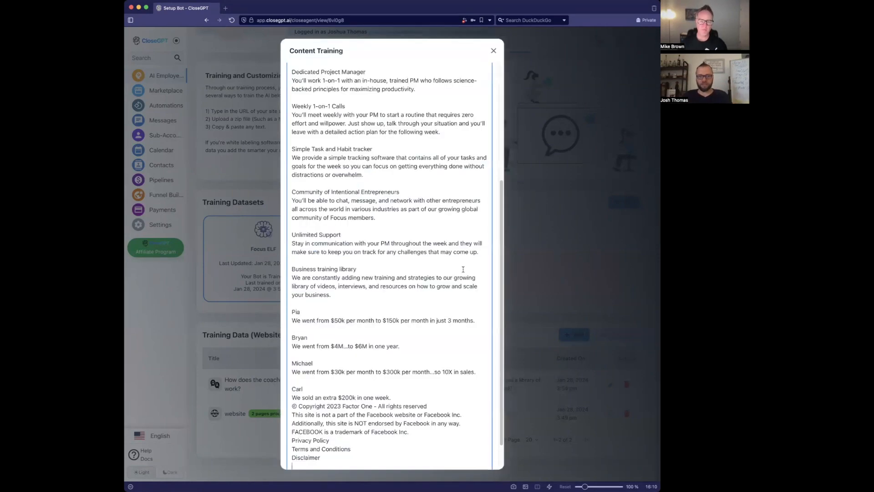
pyautogui.scroll(10, 463, 269)
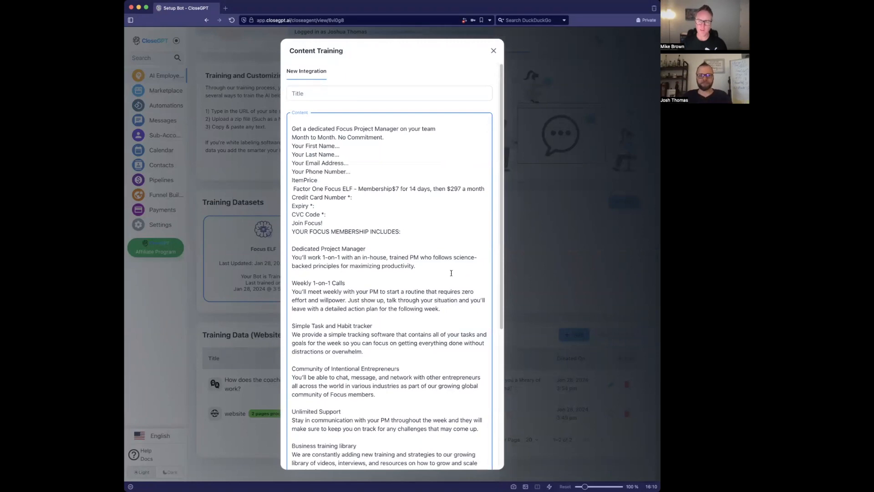
pyautogui.scroll(-5, 434, 261)
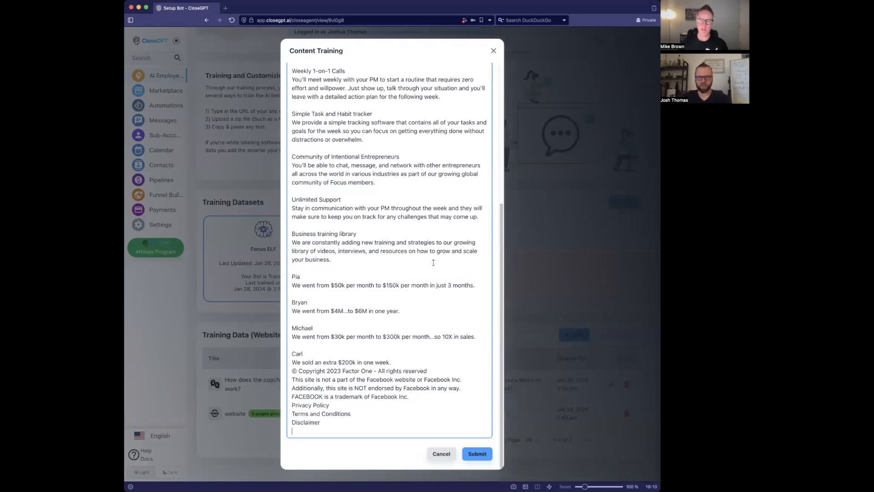
pyautogui.scroll(10, 434, 263)
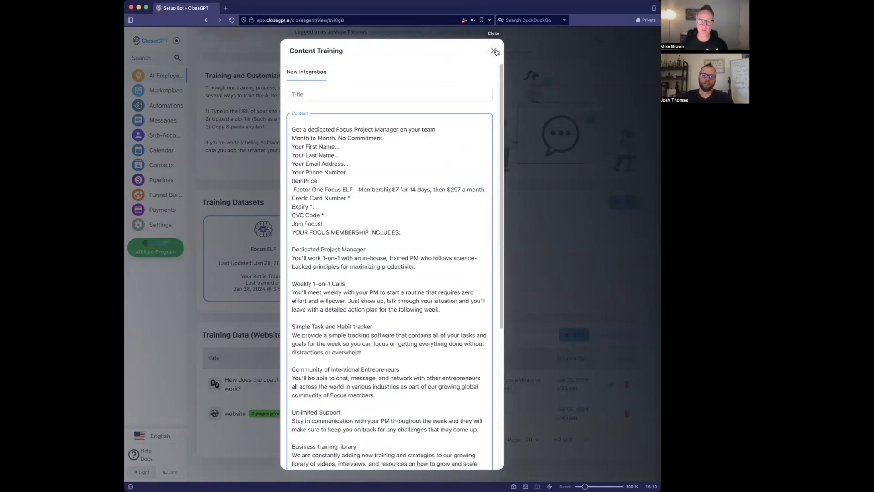
pyautogui.click(494, 51)
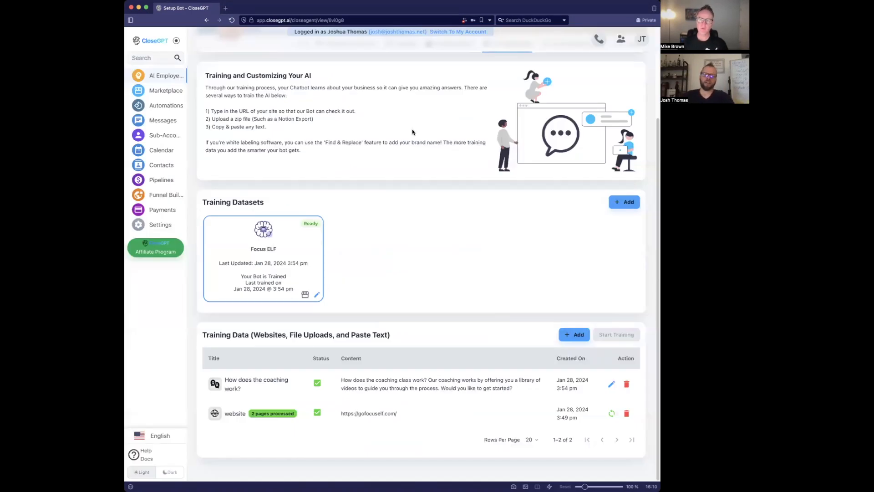
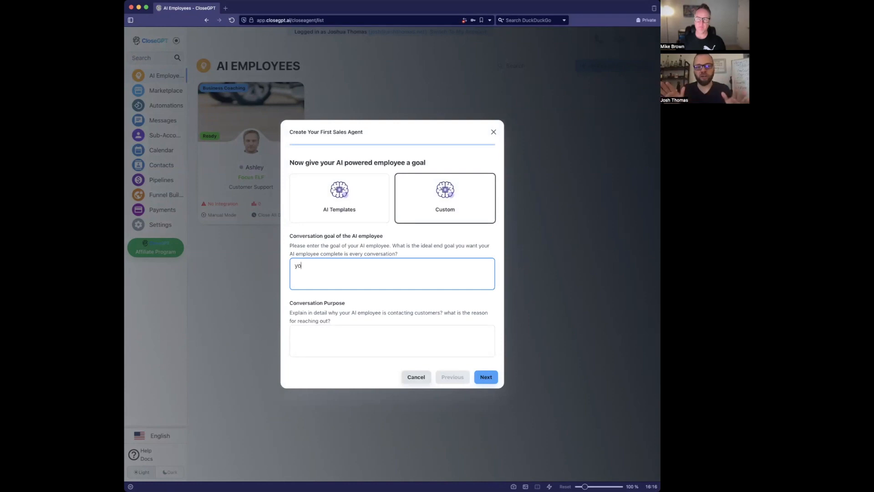
# - Write the goal's opening: reach out to users to see if they accomplished their goal for the week
pyautogui.write('u are reaching out to people every mone')
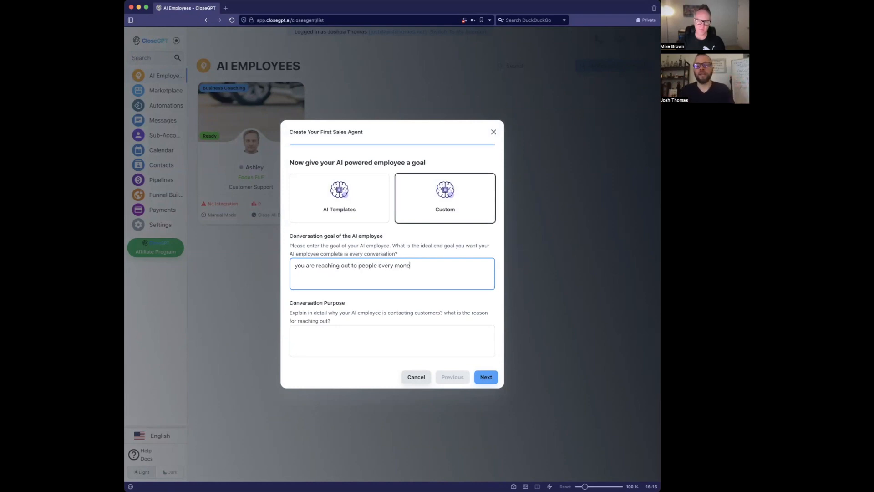
pyautogui.press('BackSpace')
pyautogui.write('day to ')
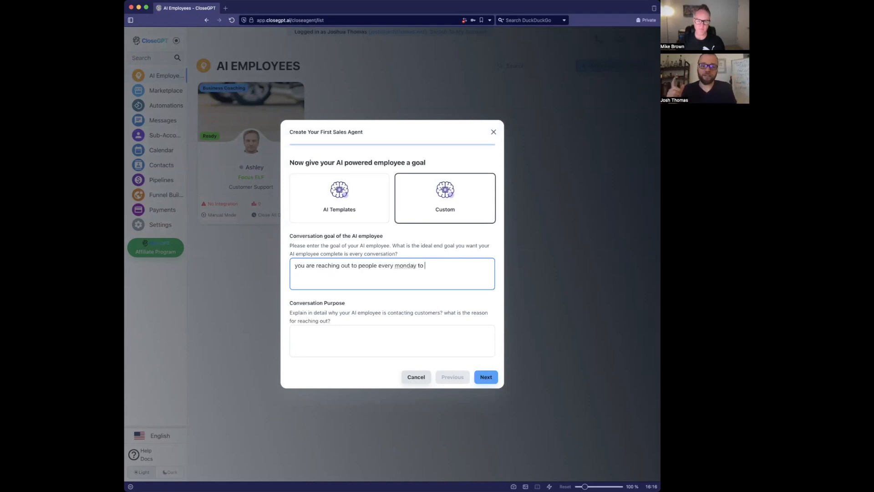
pyautogui.write('see if the user')
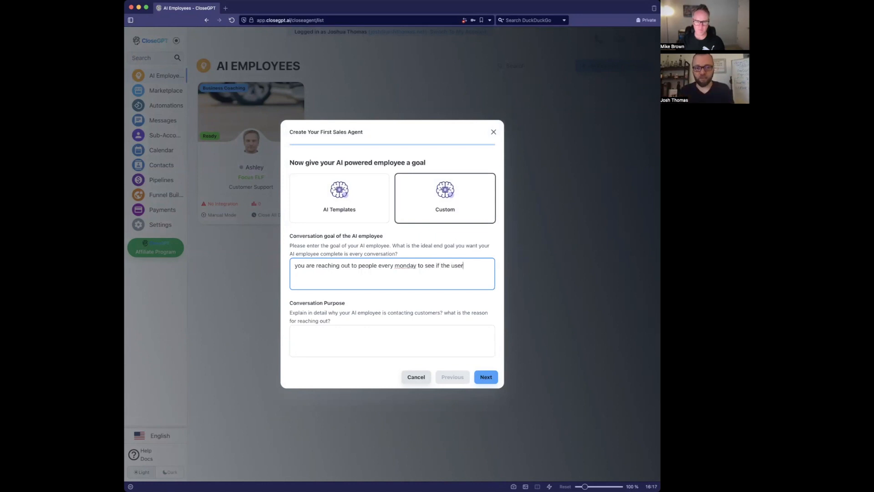
pyautogui.write(' acomplished their b')
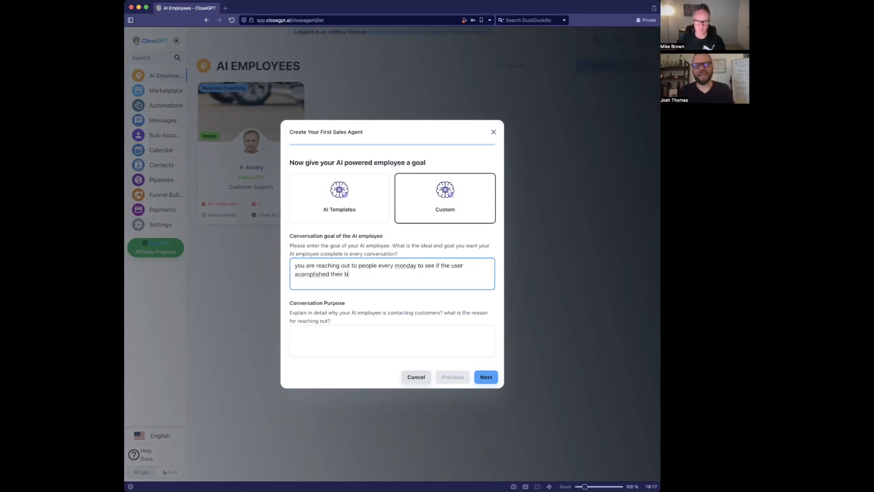
pyautogui.press('BackSpace')
pyautogui.write('gos')
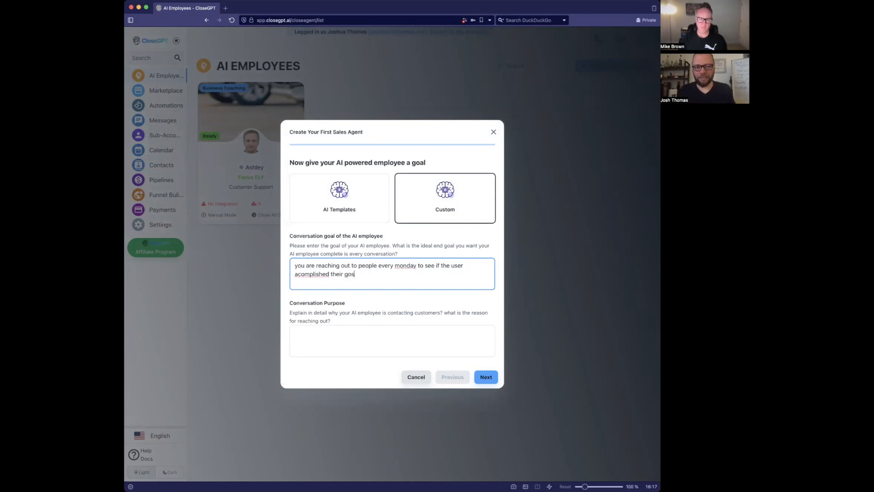
pyautogui.write('lal for the week')
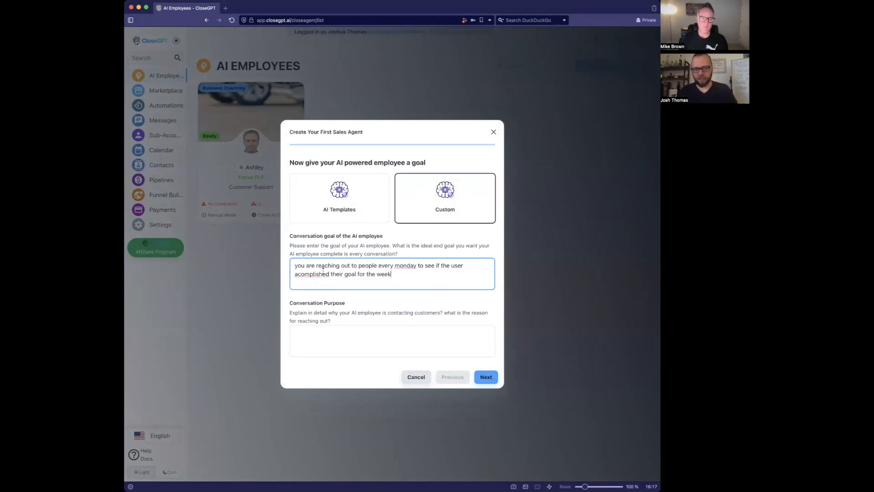
pyautogui.click(325, 77)
pyautogui.click(338, 112)
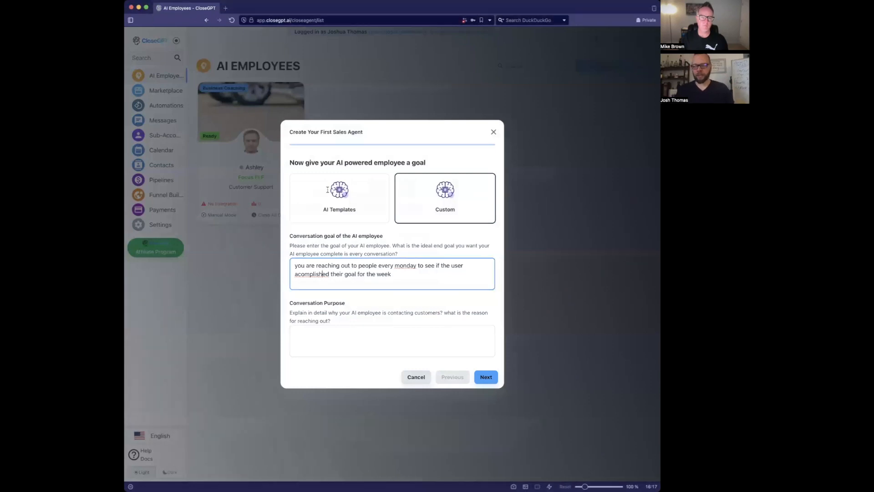
pyautogui.doubleClick(316, 274)
pyautogui.click(369, 267)
pyautogui.click(410, 271)
pyautogui.write('.')
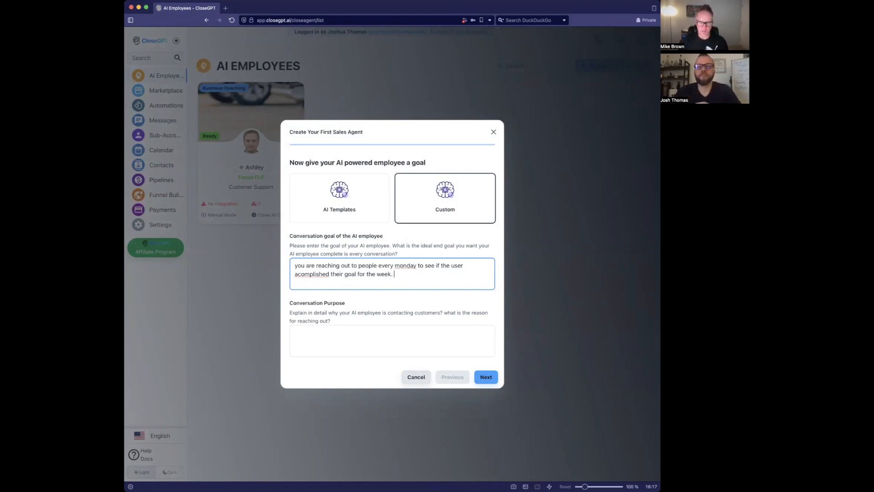
# - Change 'monday' to 'Friday' and add: if they did not, ask why and offer help reaching the weekly goal
pyautogui.write('If they')
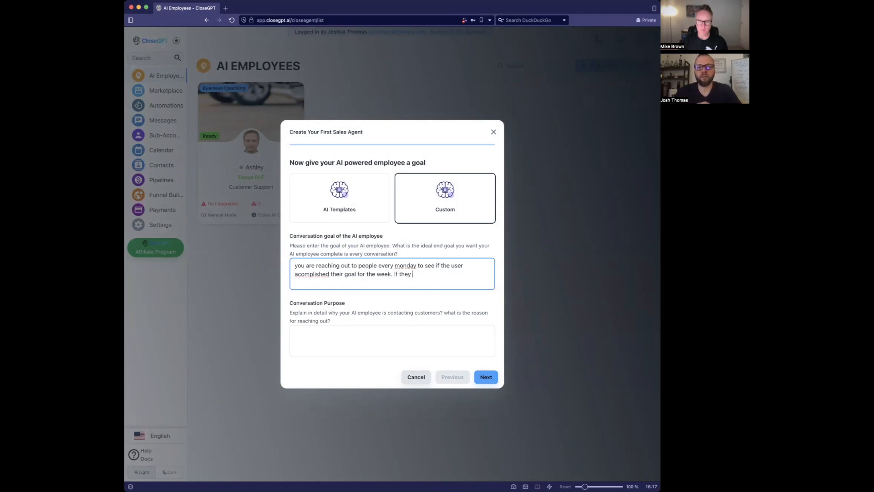
pyautogui.doubleClick(407, 265)
pyautogui.write('Fir')
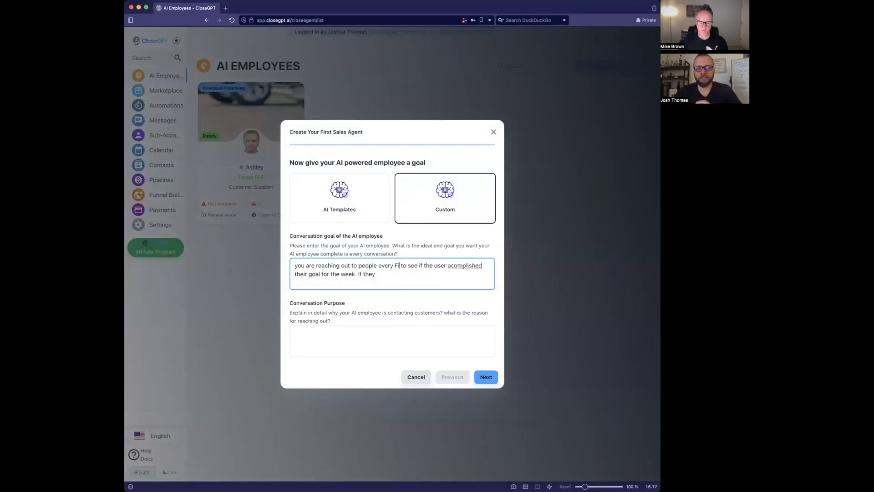
pyautogui.press('BackSpace')
pyautogui.press('BackSpace')
pyautogui.write('riday')
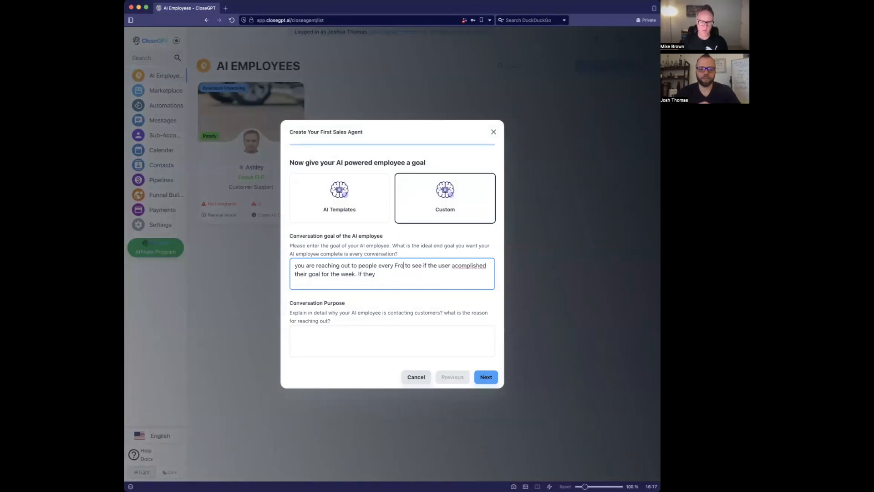
pyautogui.click(463, 274)
pyautogui.write('did')
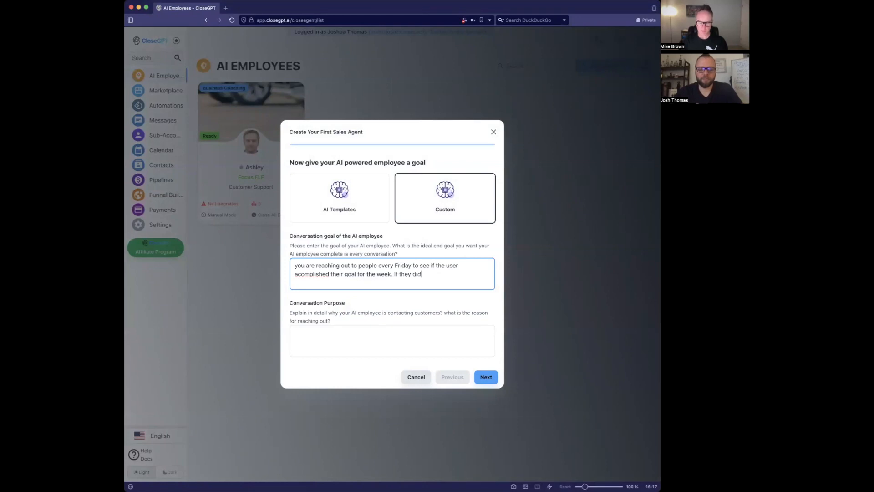
pyautogui.write(' not then we w')
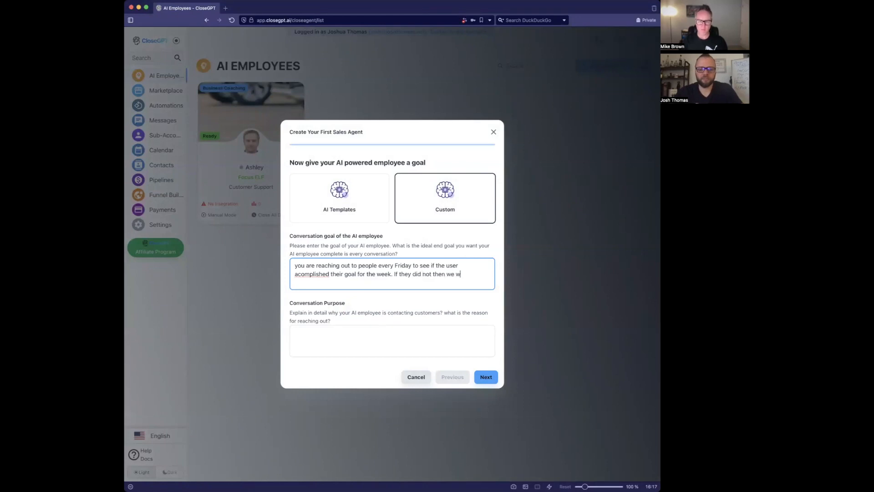
pyautogui.write('ant to ask they why not ans offer any assistance they need to get them going such')
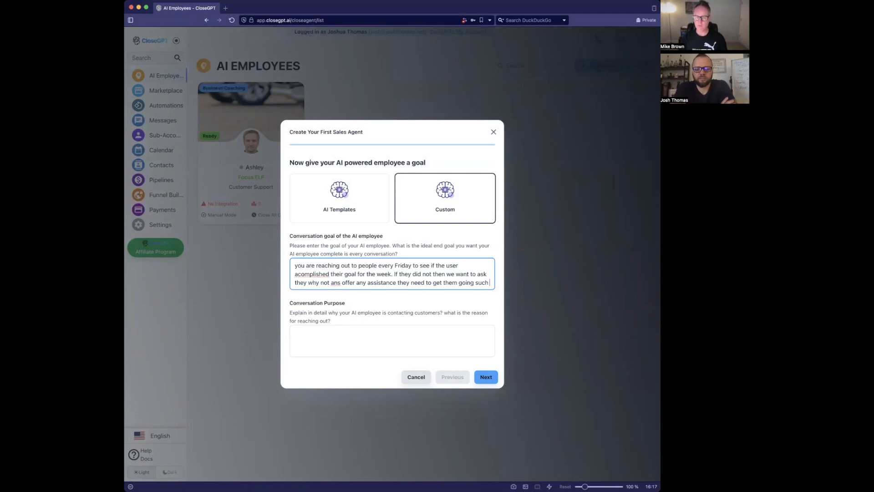
pyautogui.write(' as')
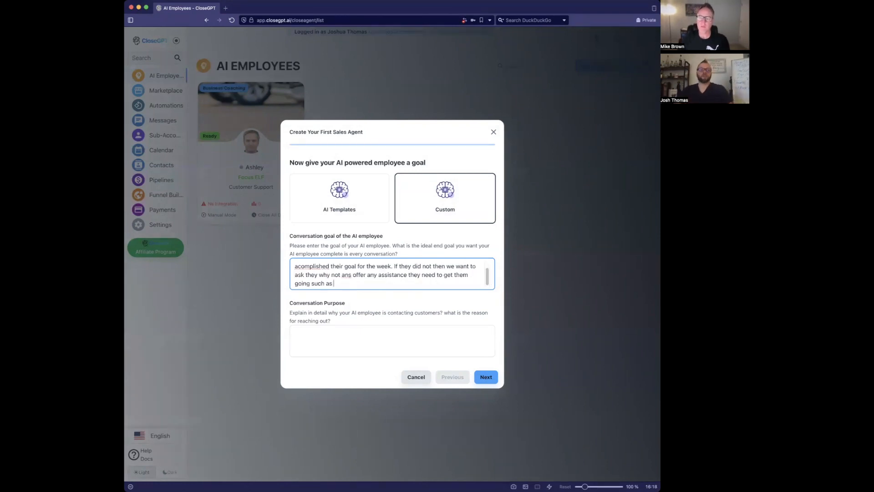
pyautogui.write(' setting')
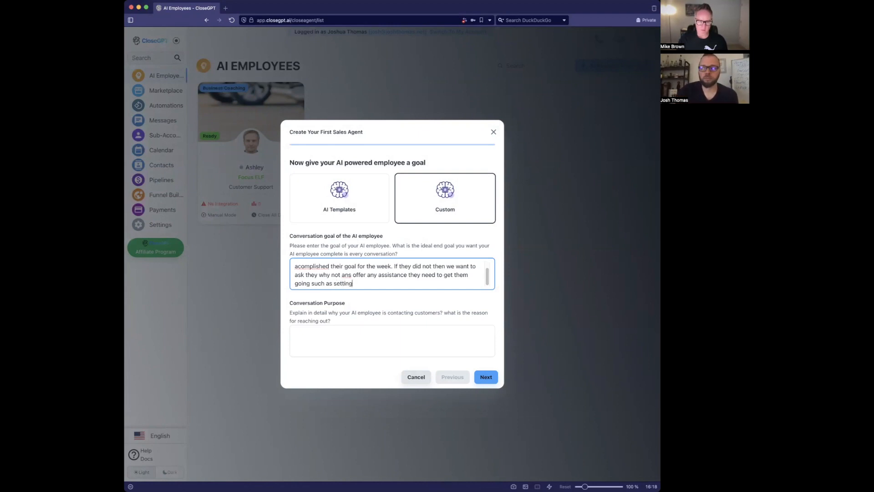
pyautogui.write(' a more conservative goal')
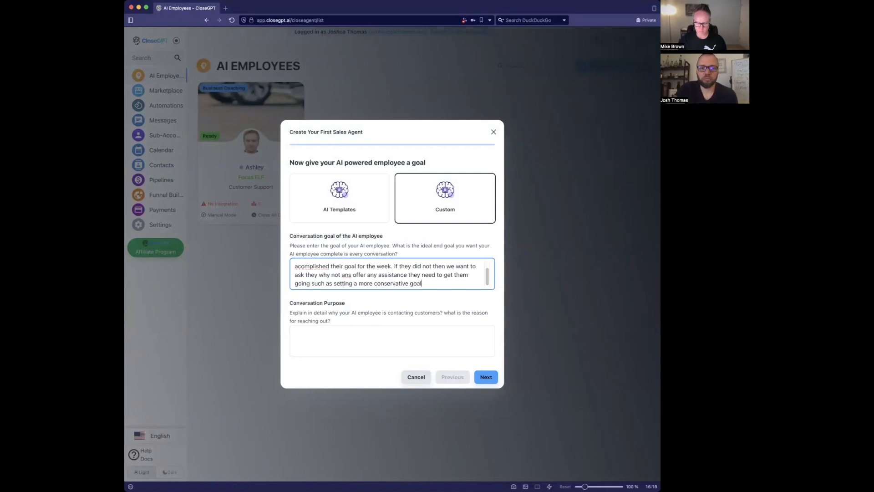
pyautogui.write(' or getting extra support. Its o')
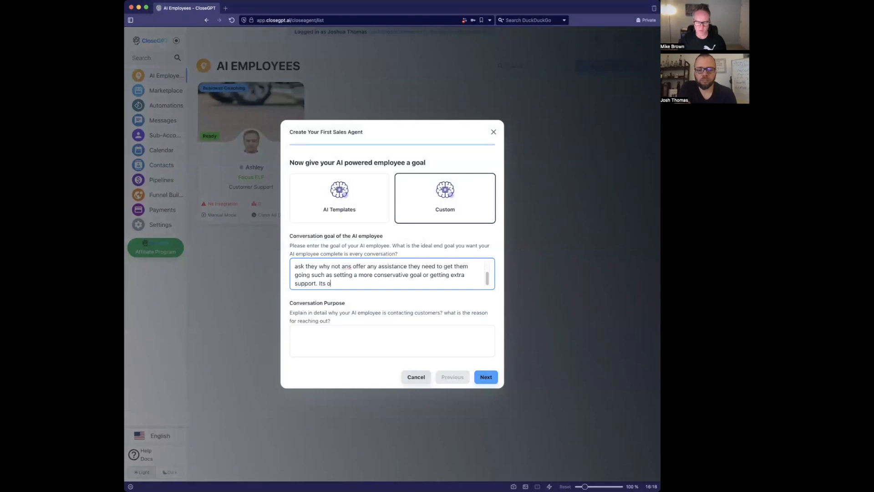
pyautogui.write('ur priori')
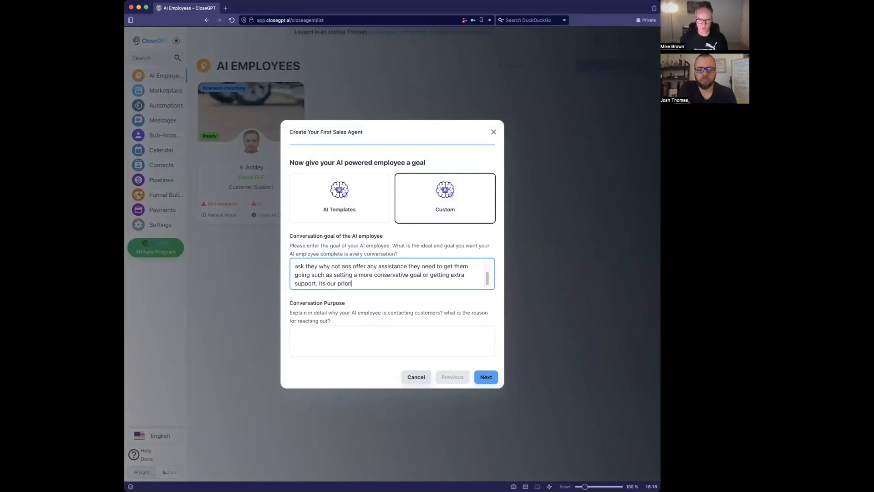
pyautogui.write('ty that every user')
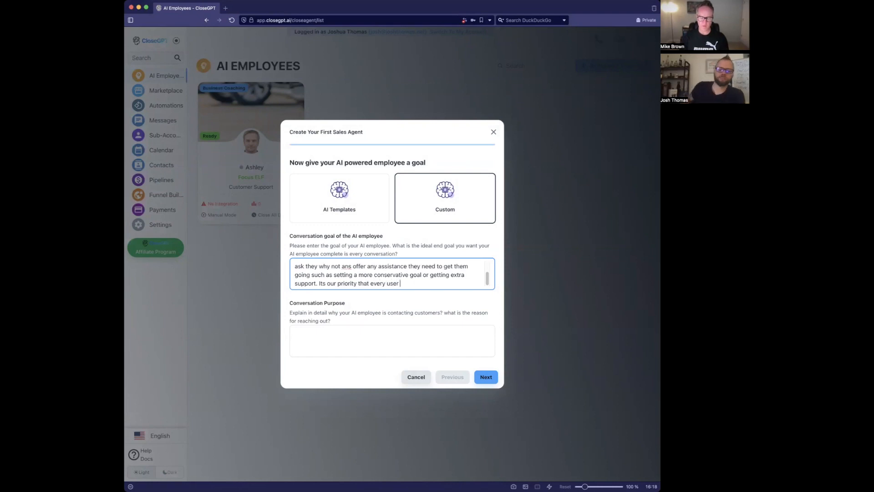
pyautogui.write(' gets the su')
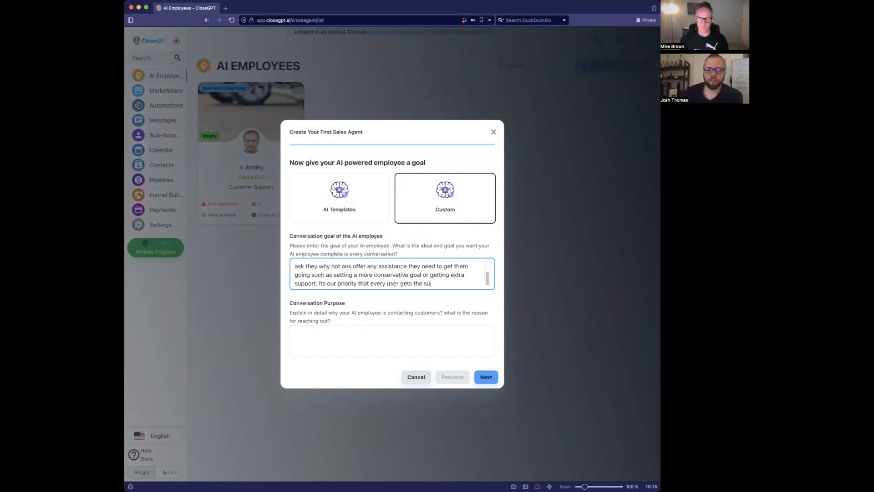
pyautogui.write('pport a')
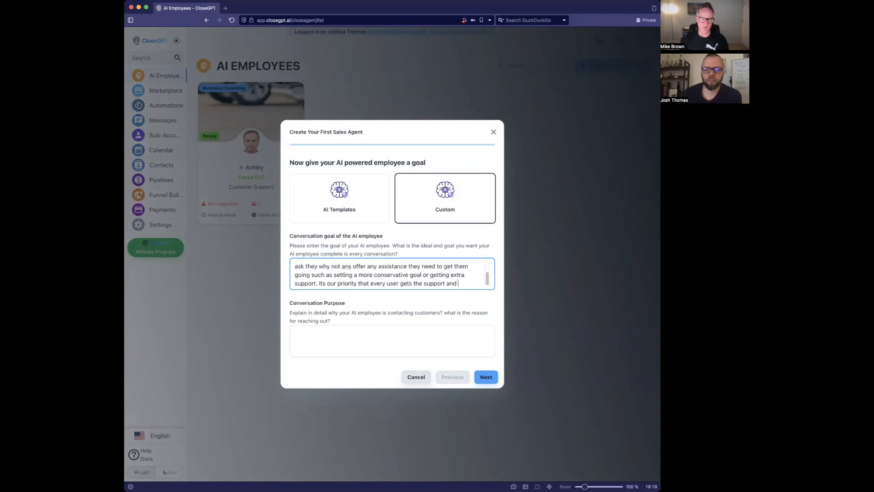
pyautogui.press('BackSpace')
pyautogui.write('they need to accomplish t')
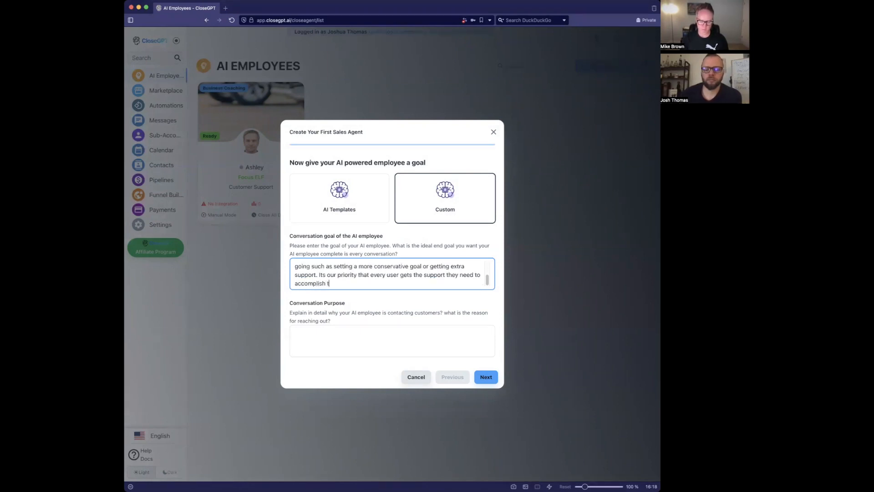
pyautogui.write('he weekly goal')
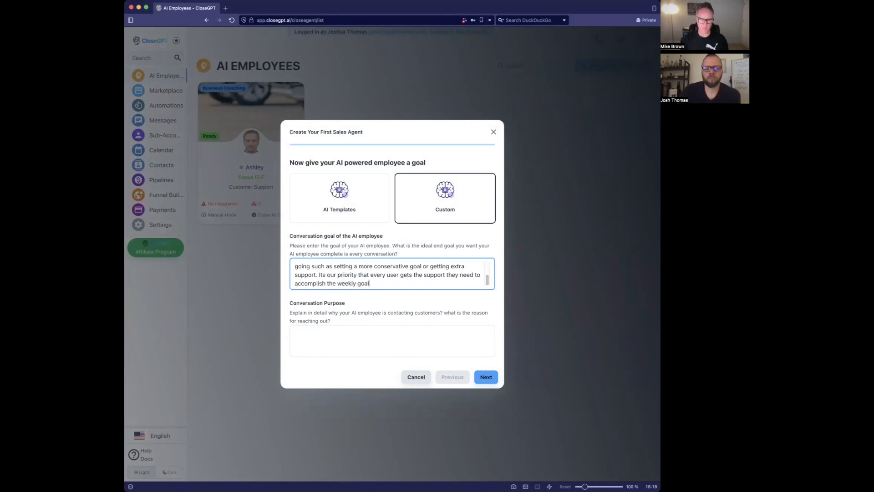
pyautogui.click(295, 333)
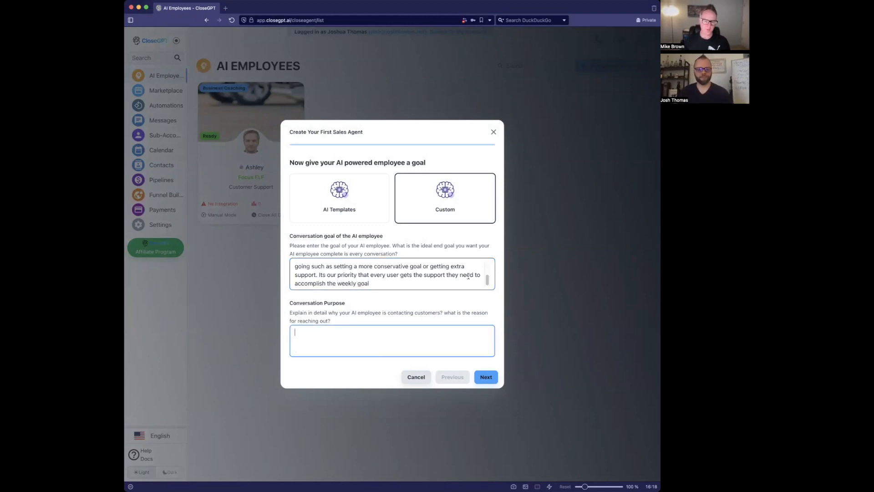
# - Set the purpose to 'Users are expecting us to reach out to them every Friday to check in on their weekly goal.'
pyautogui.click(454, 279)
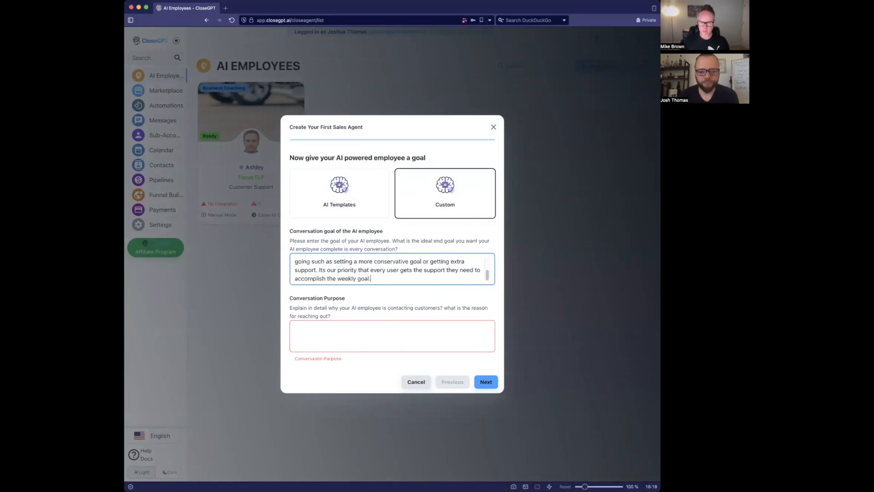
pyautogui.click(357, 337)
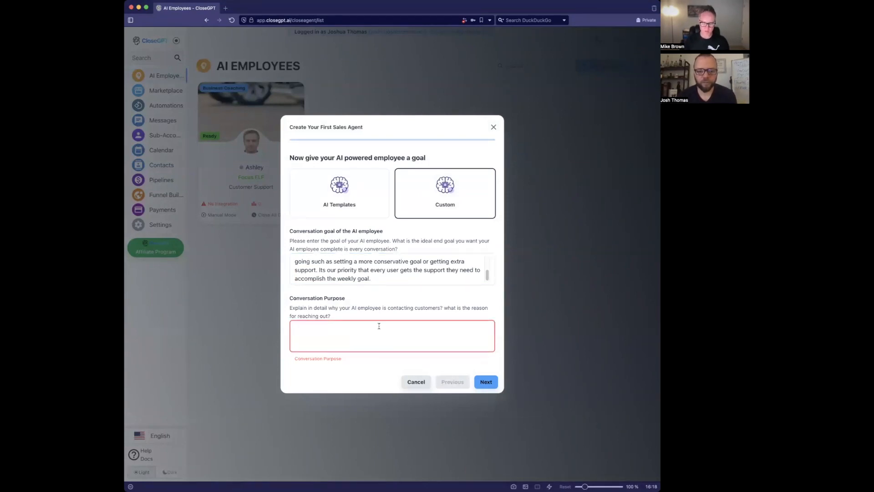
pyautogui.write('You')
pyautogui.press('super+a')
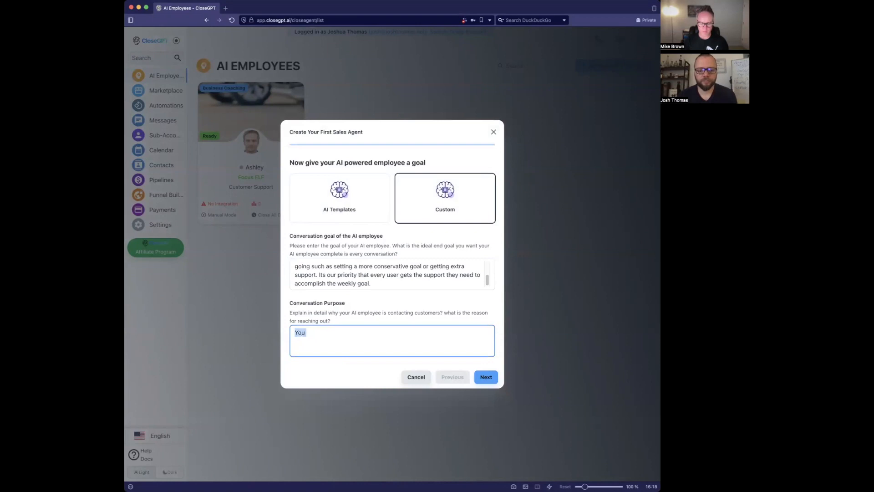
pyautogui.write('Users are e')
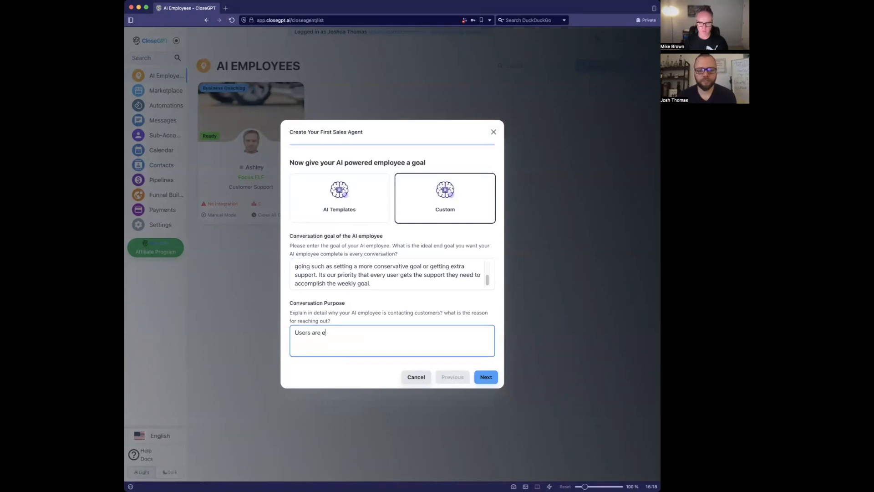
pyautogui.write('xpesting us ')
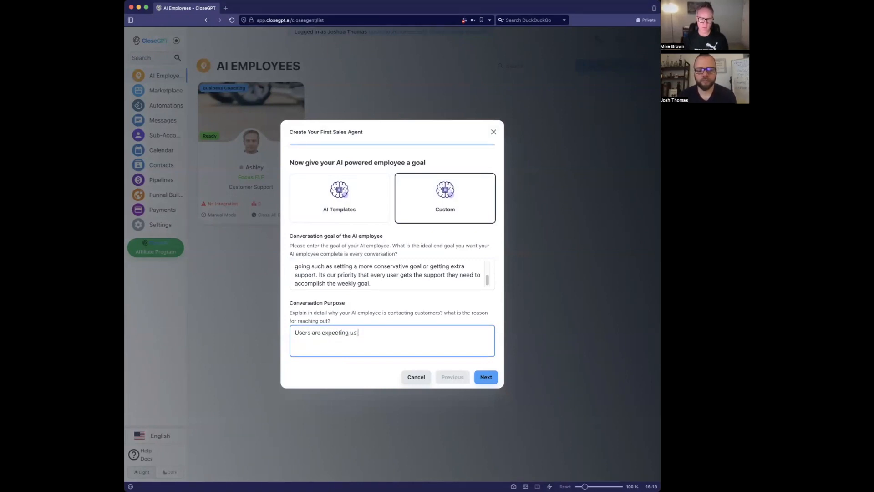
pyautogui.write('to reach out to them e')
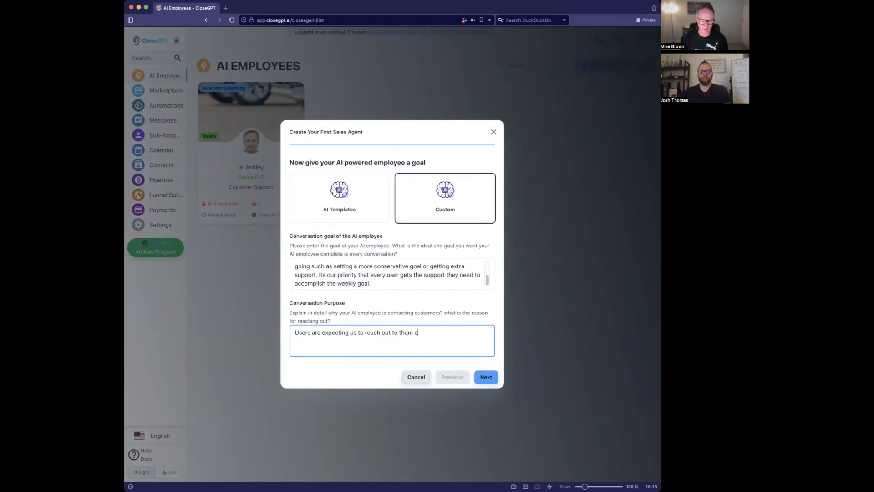
pyautogui.write('very Friday t')
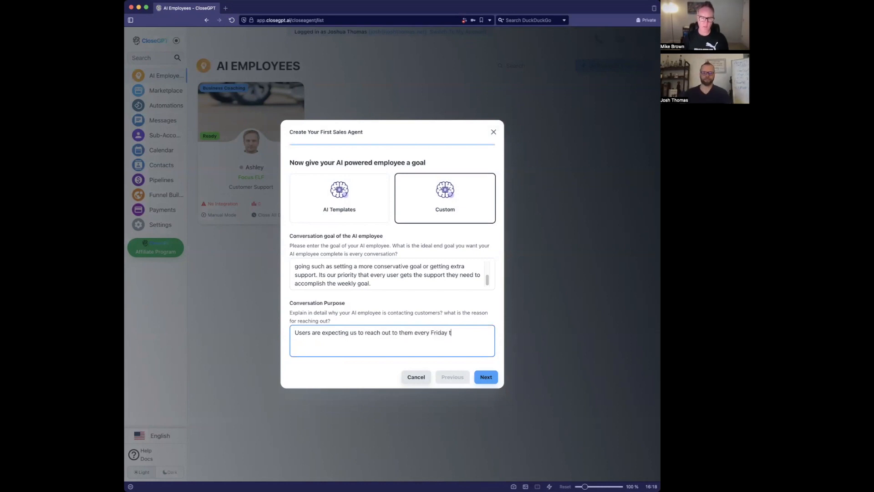
pyautogui.write('o check i')
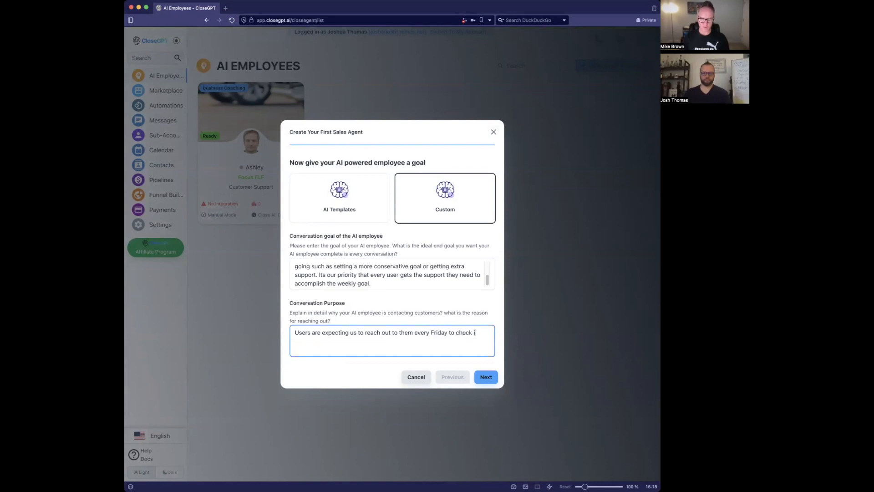
pyautogui.write('n on if they completed their weekly goal')
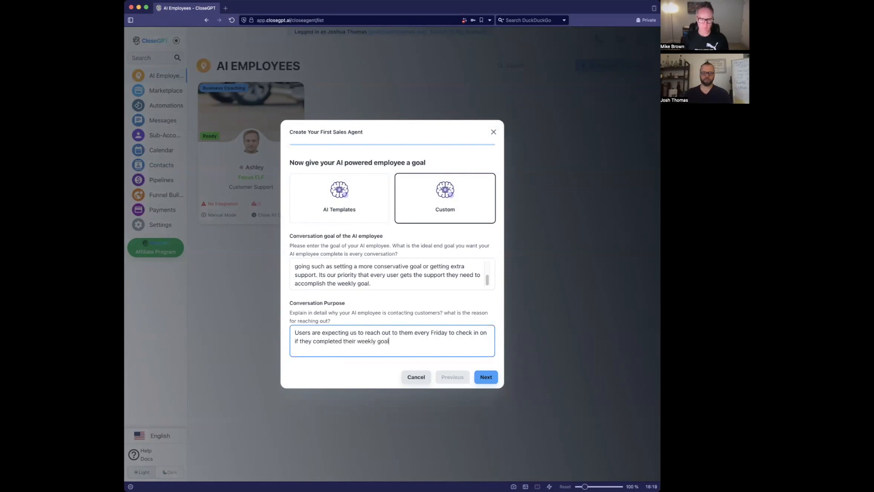
pyautogui.click(484, 378)
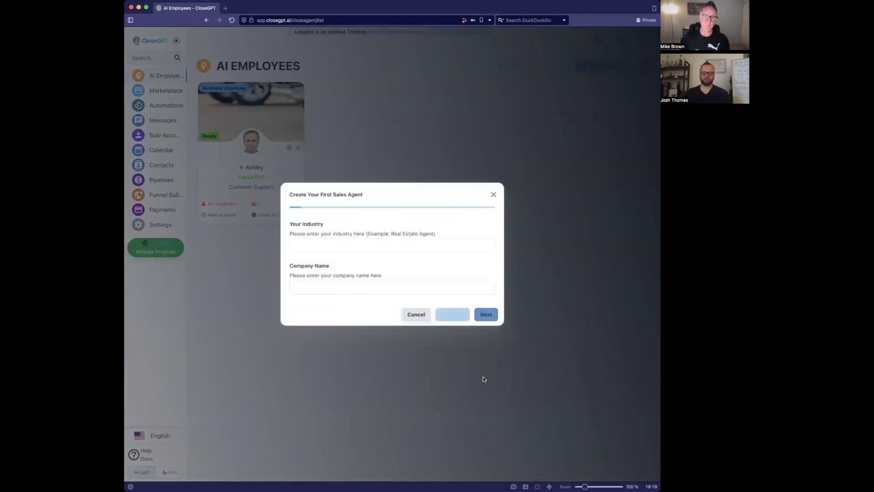
# - Enter industry 'Business Coaching' and company name 'Focus ELF', then continue to the employee step
pyautogui.click(372, 246)
pyautogui.write('Bsuine')
pyautogui.press('BackSpace')
pyautogui.press('BackSpace')
pyautogui.press('BackSpace')
pyautogui.press('BackSpace')
pyautogui.press('BackSpace')
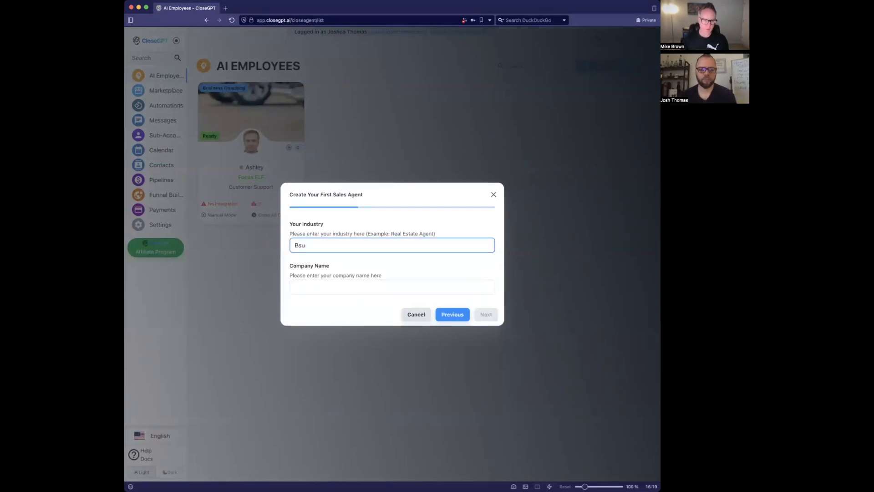
pyautogui.write('usiness ')
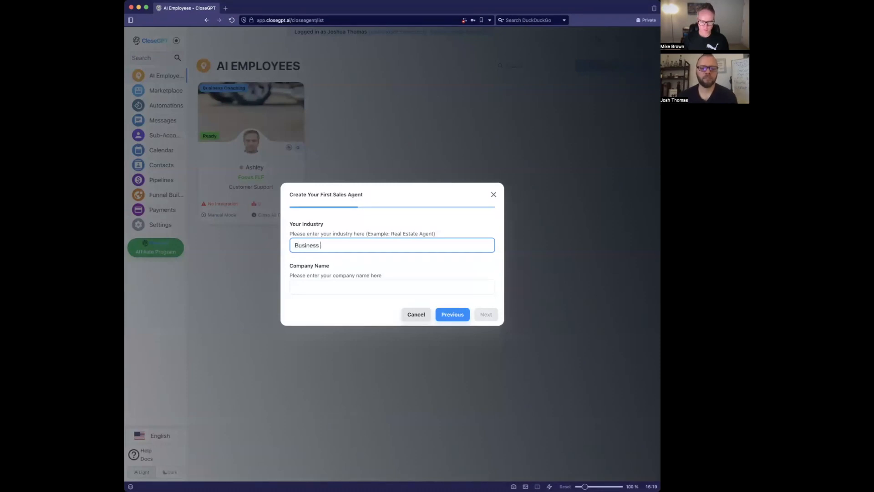
pyautogui.write('Coaching')
pyautogui.press('Tab')
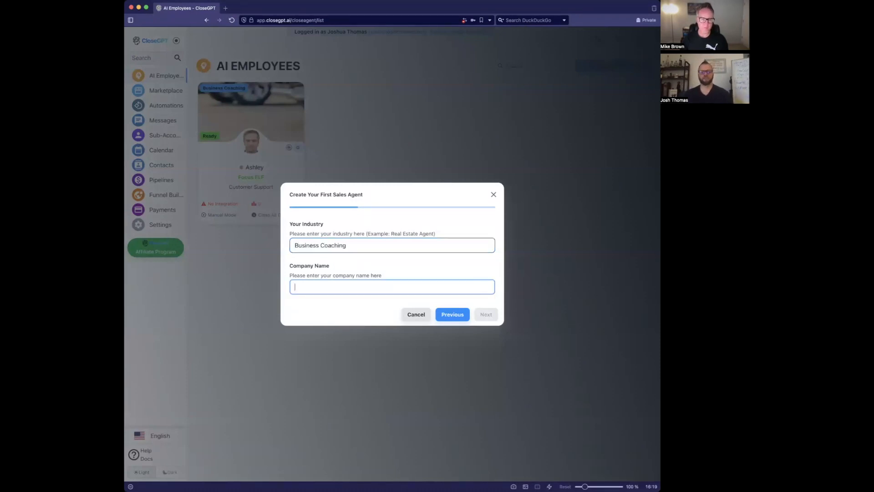
pyautogui.write('Focus ELF')
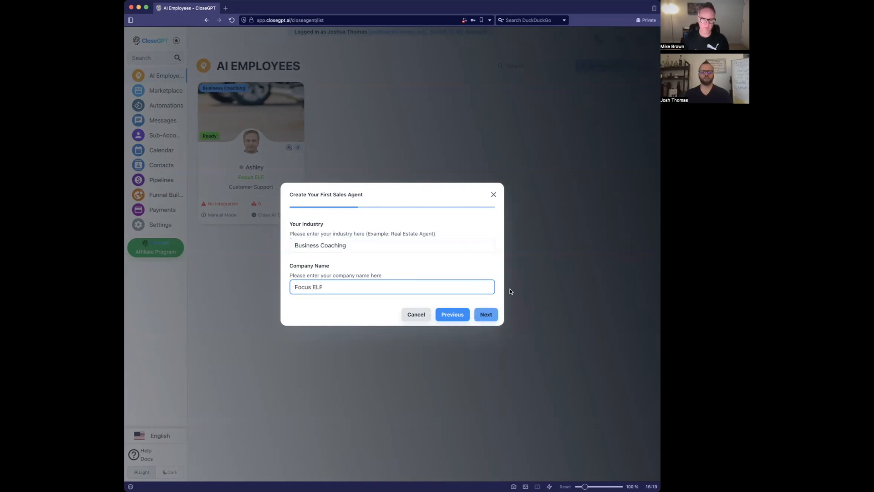
pyautogui.click(486, 315)
pyautogui.click(434, 245)
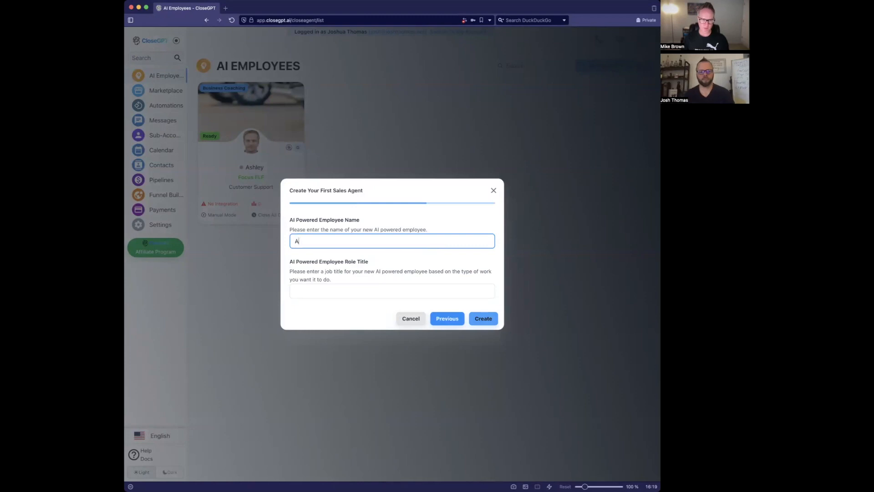
# - Name the employee 'Bob' with role title 'Project Manager' and create him
pyautogui.write('Bob')
pyautogui.press('Tab')
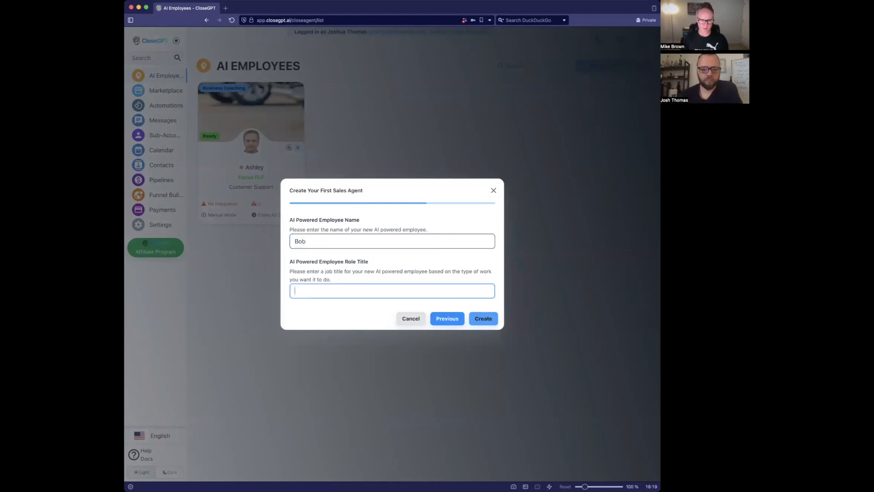
pyautogui.write('Suc')
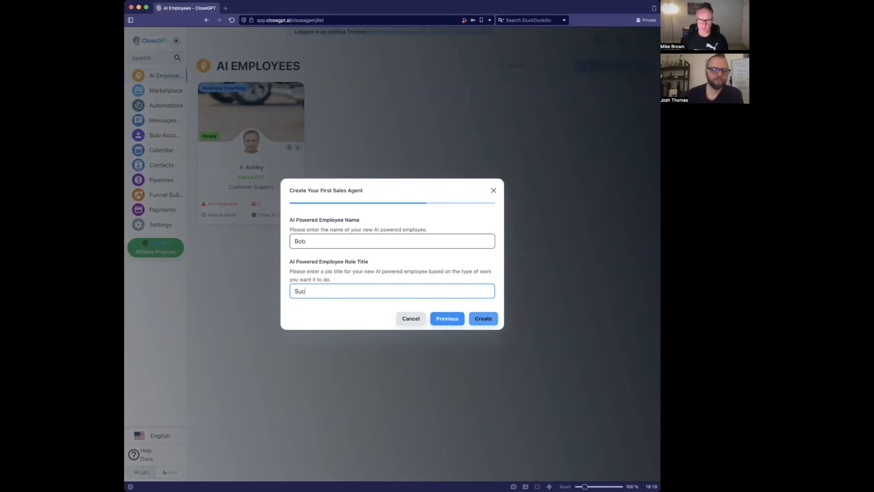
pyautogui.write('cuss')
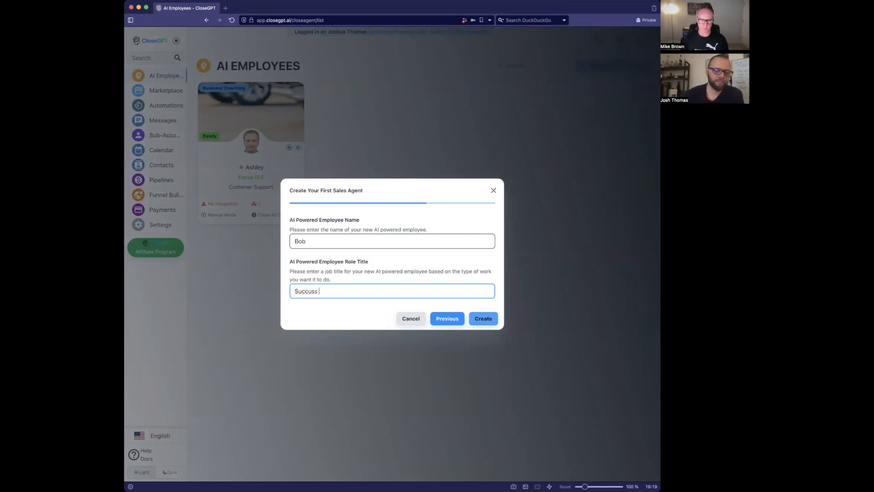
pyautogui.press('BackSpace')
pyautogui.press('BackSpace')
pyautogui.press('BackSpace')
pyautogui.press('BackSpace')
pyautogui.press('BackSpace')
pyautogui.press('BackSpace')
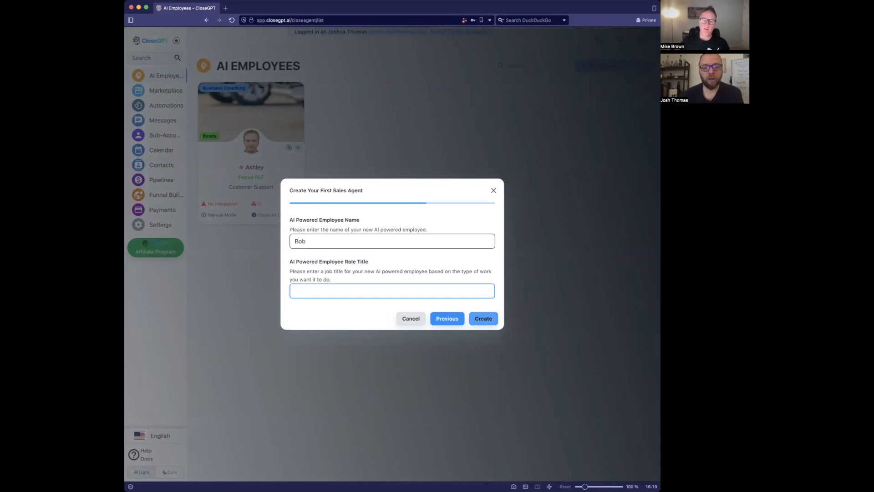
pyautogui.write('Prok')
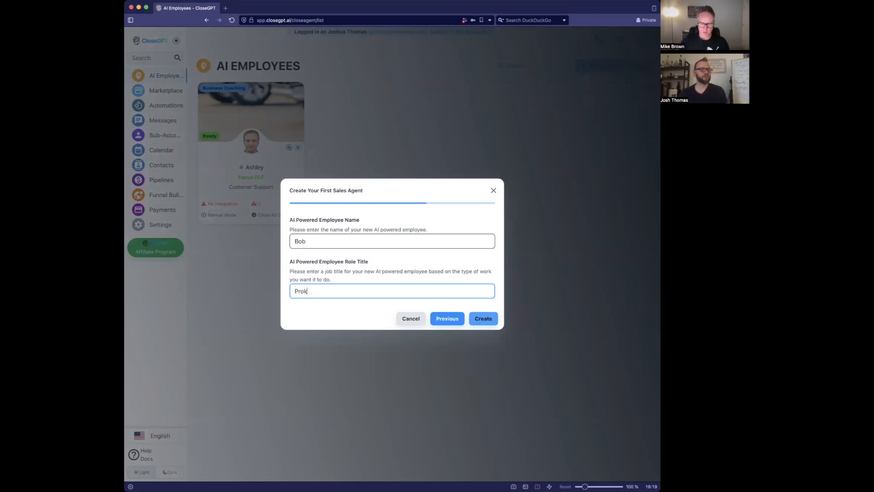
pyautogui.press('BackSpace')
pyautogui.write('ject Manager')
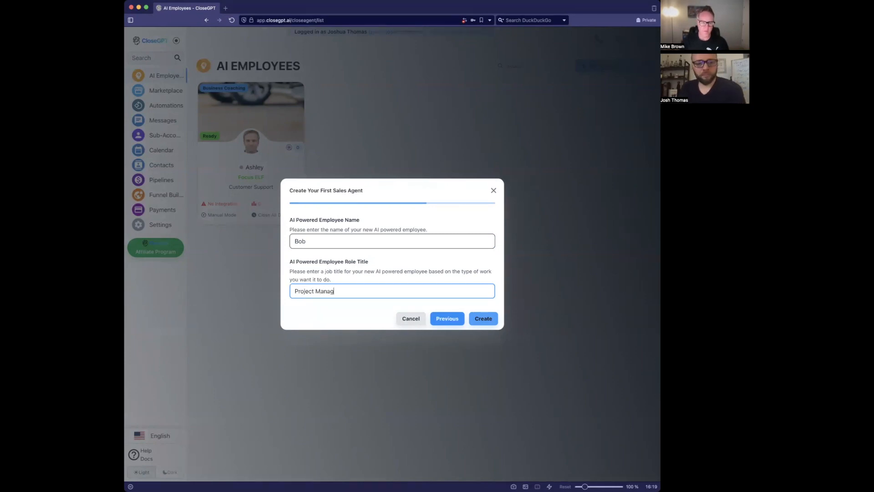
pyautogui.click(484, 319)
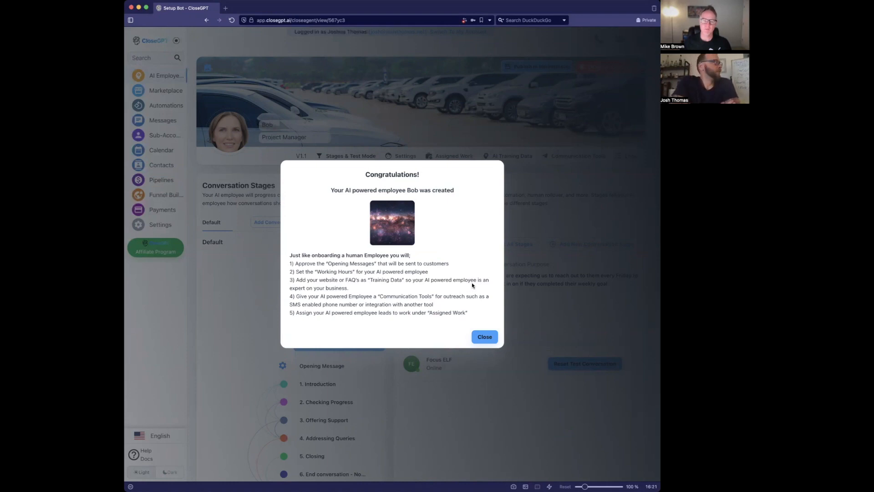
# - Dismiss the congratulations notice and review Bob's opening message variants
pyautogui.click(485, 336)
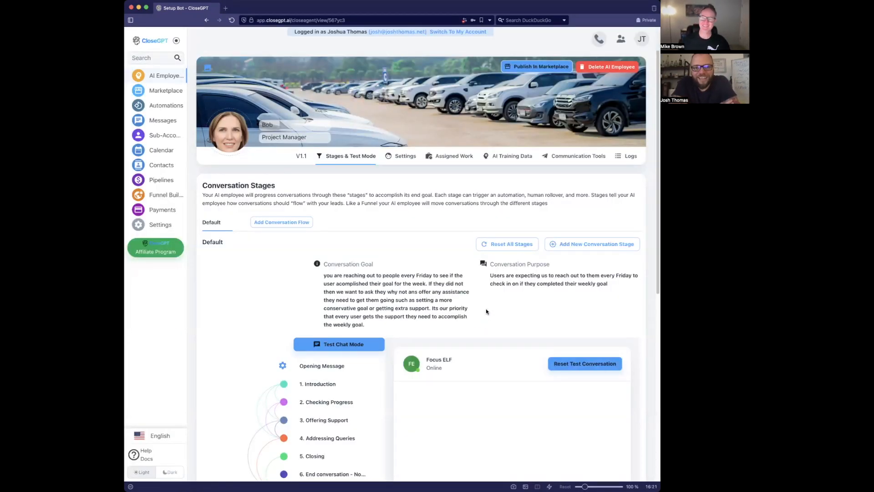
pyautogui.scroll(-3, 370, 200)
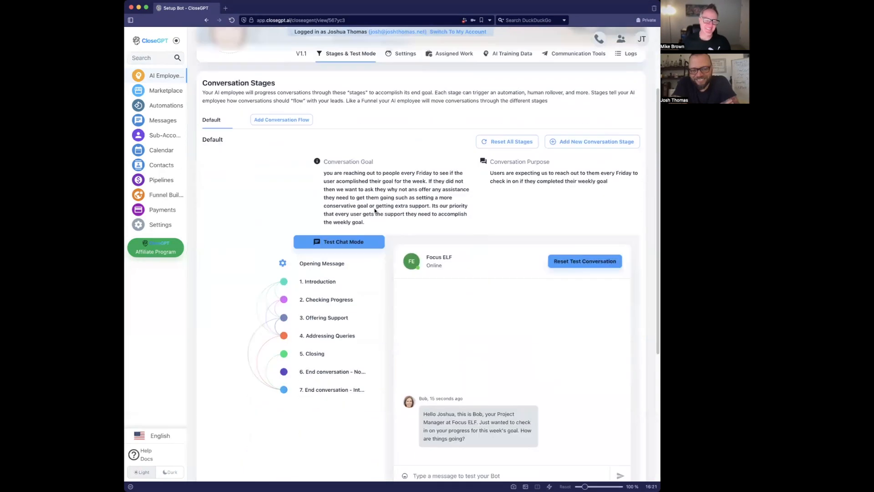
pyautogui.scroll(-3, 374, 210)
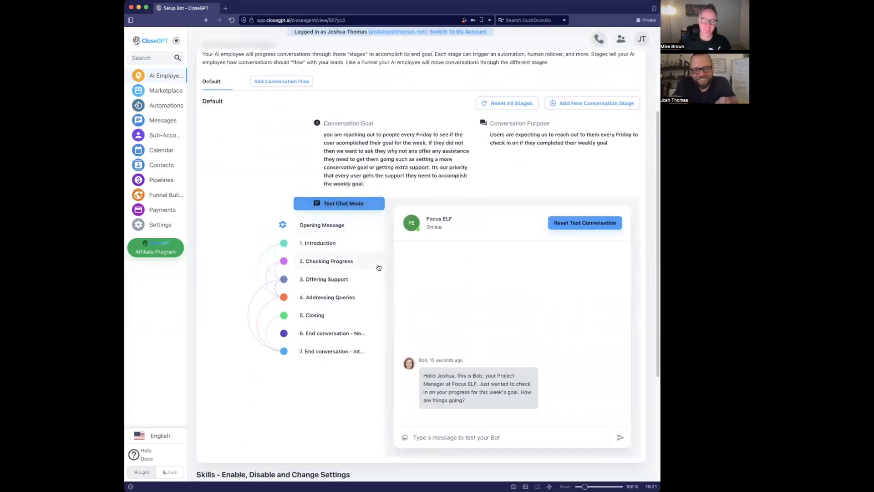
pyautogui.scroll(1, 380, 267)
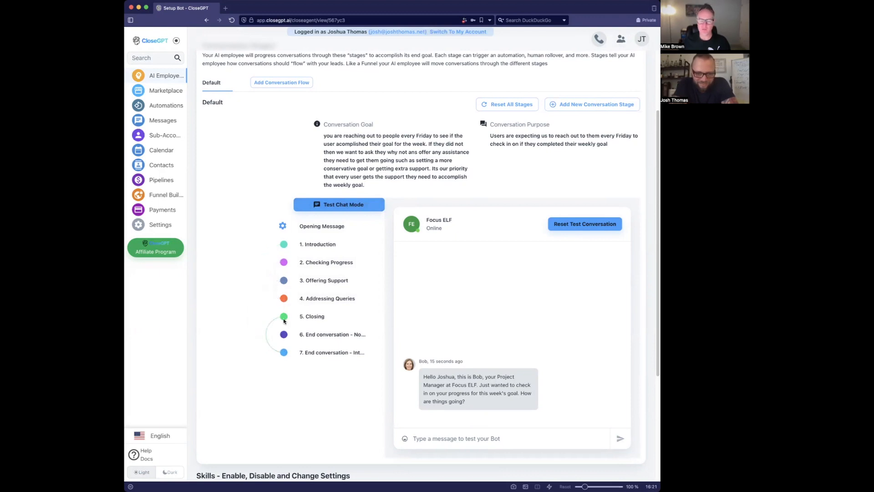
pyautogui.scroll(1, 284, 321)
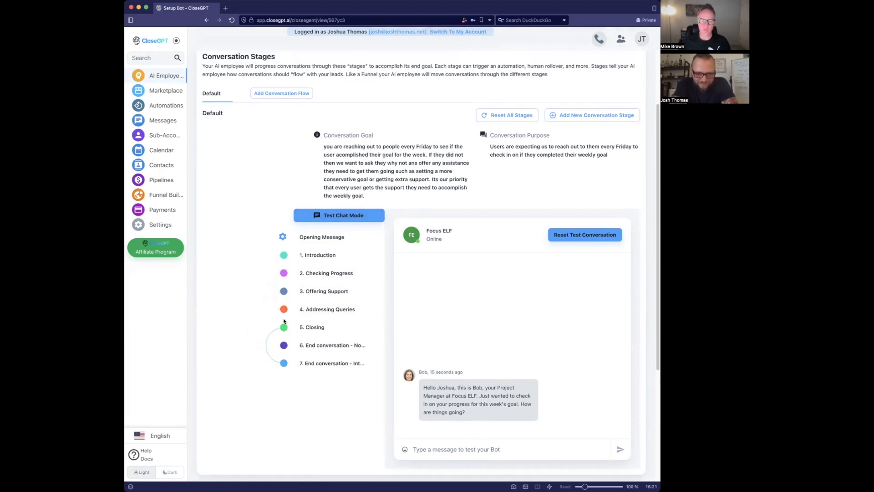
pyautogui.click(320, 239)
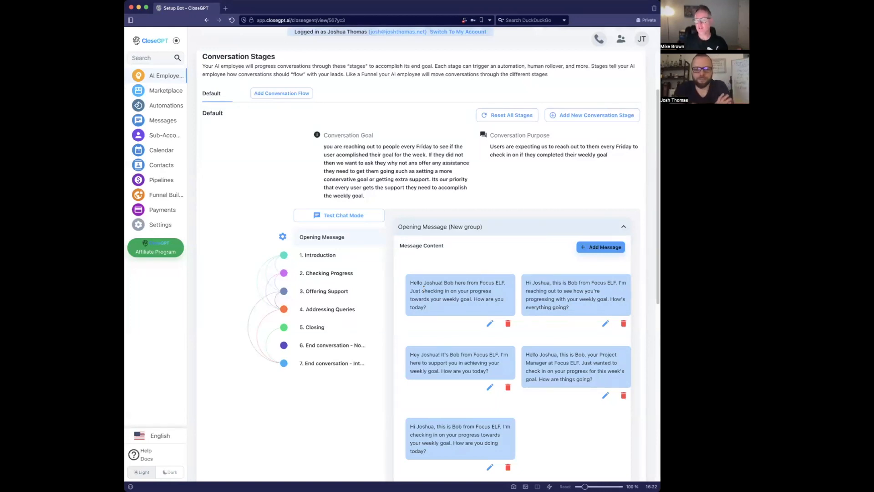
pyautogui.moveTo(443, 283); pyautogui.dragTo(444, 313)
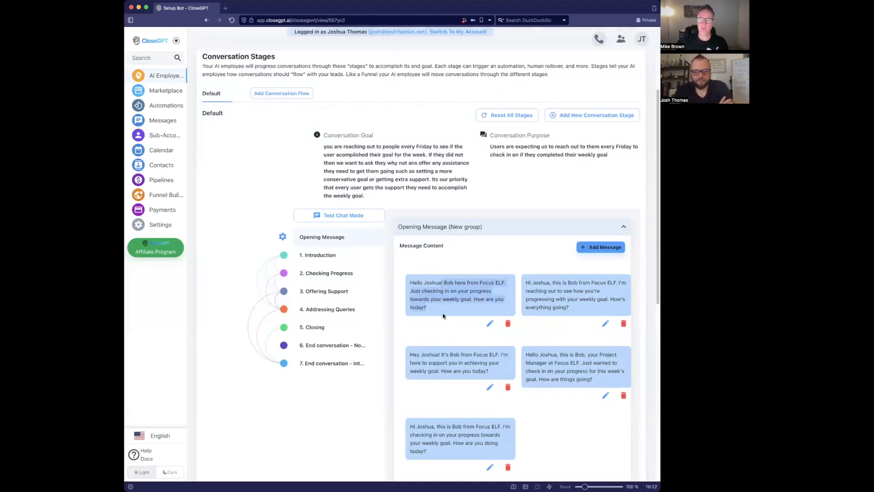
# - Check Bob's Focus ELF greeting in the test chat and go to his Assigned Work settings
pyautogui.click(357, 218)
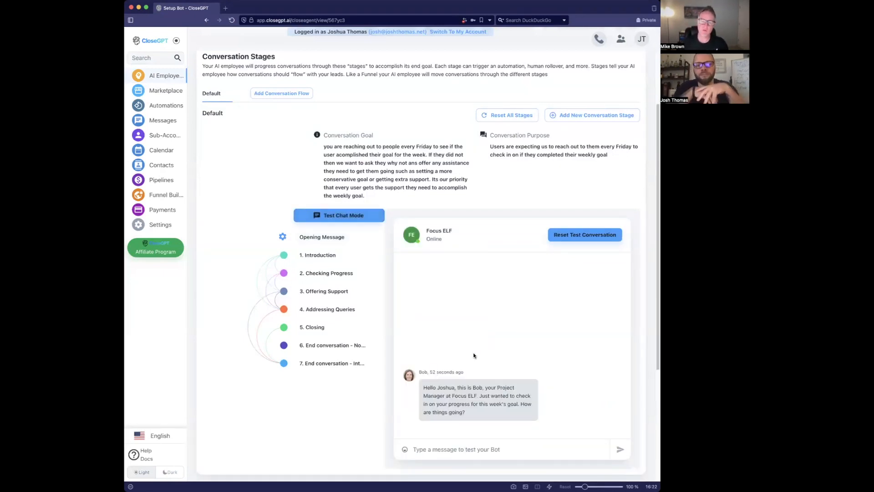
pyautogui.moveTo(460, 421); pyautogui.dragTo(425, 387)
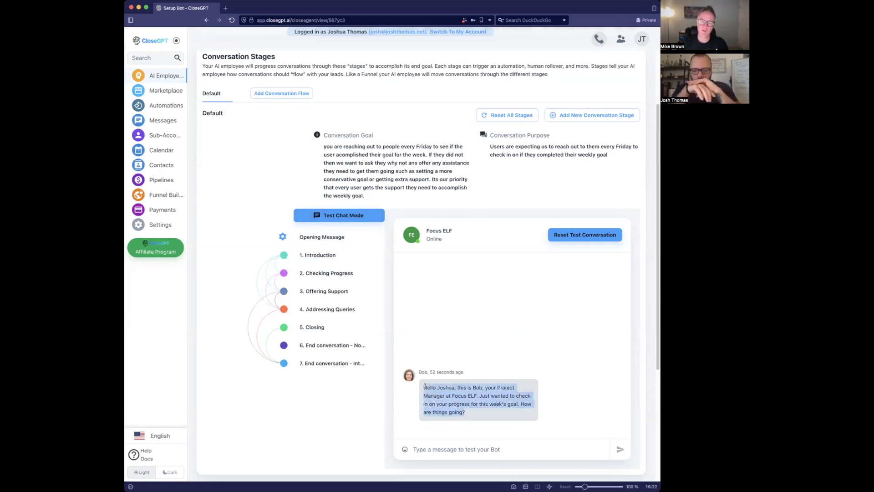
pyautogui.scroll(3, 332, 414)
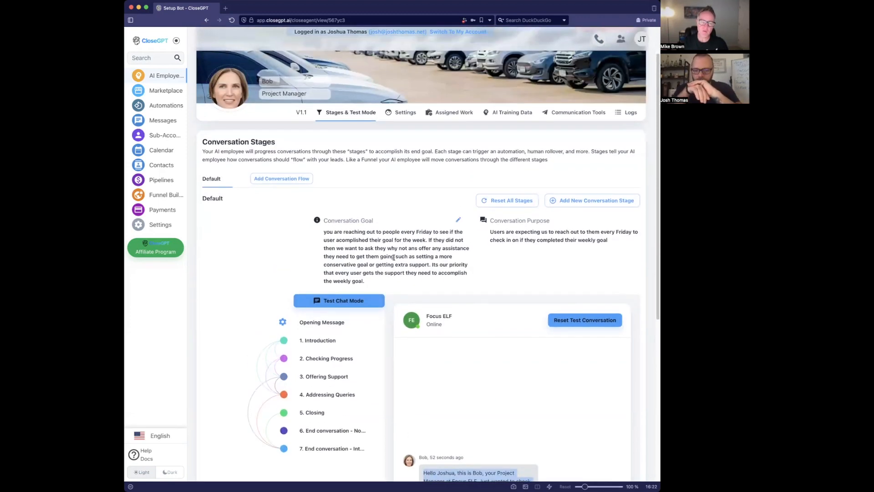
pyautogui.click(455, 113)
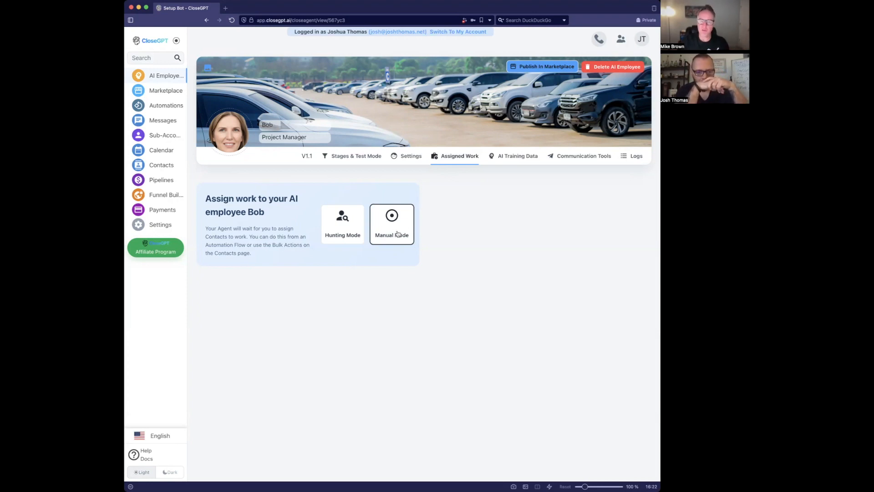
# - Return to Bob's Stages & Test Mode page with his stages and test chat
pyautogui.click(372, 157)
pyautogui.scroll(-3, 346, 236)
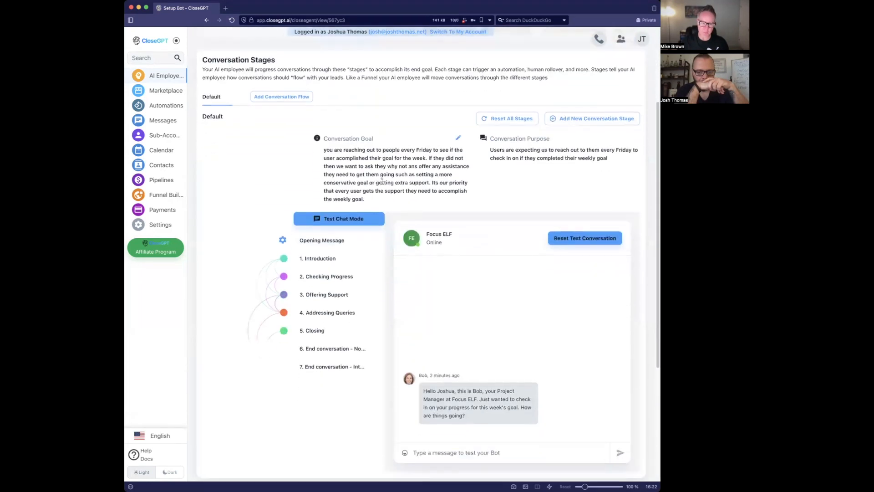
pyautogui.click(332, 263)
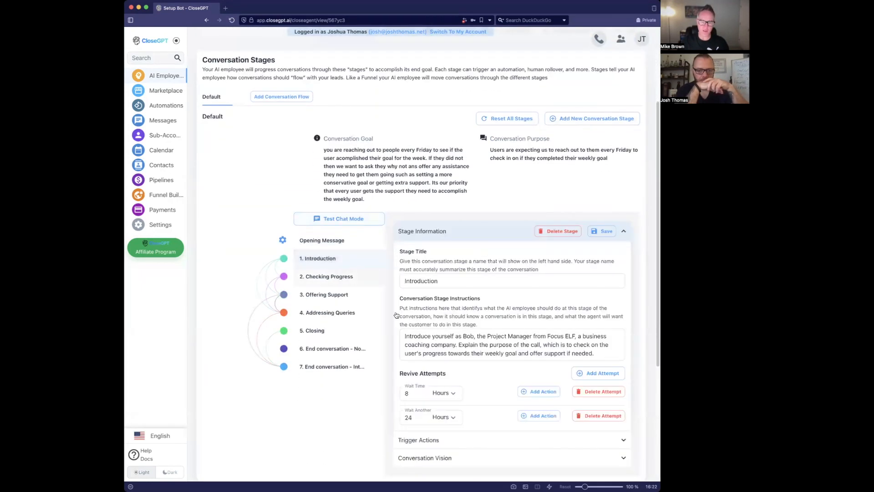
pyautogui.moveTo(417, 337); pyautogui.dragTo(488, 344)
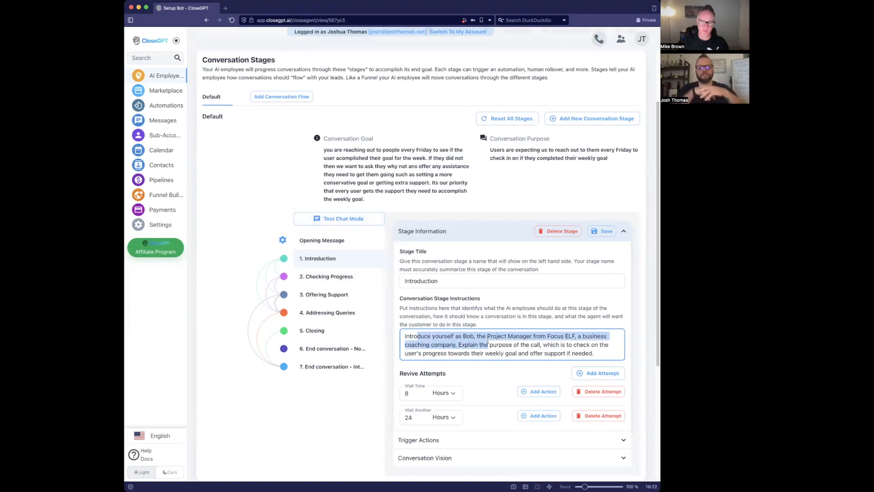
pyautogui.click(491, 342)
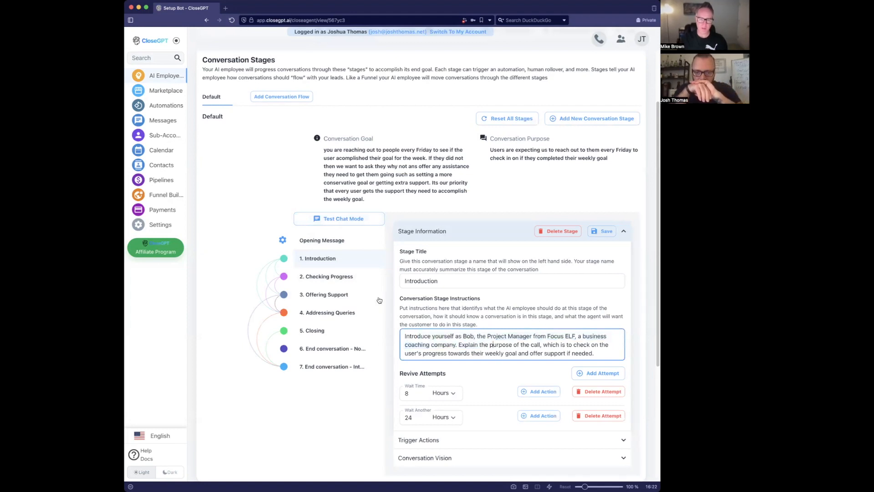
pyautogui.click(348, 279)
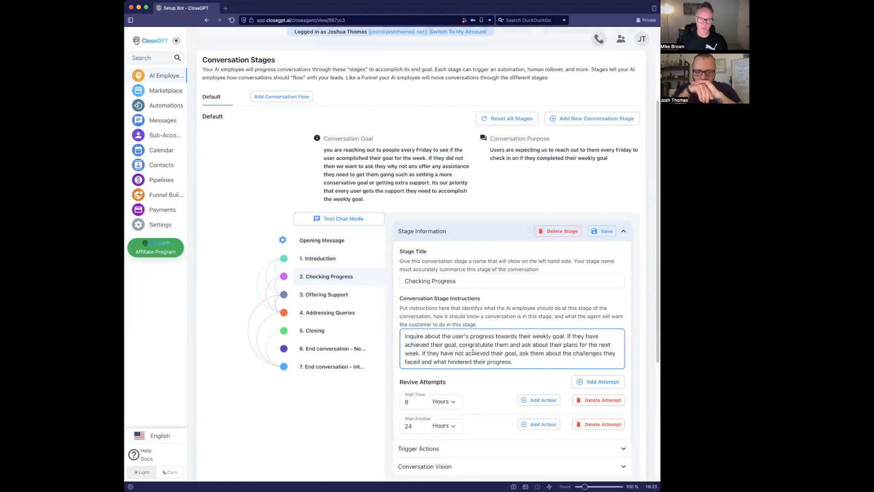
pyautogui.click(308, 295)
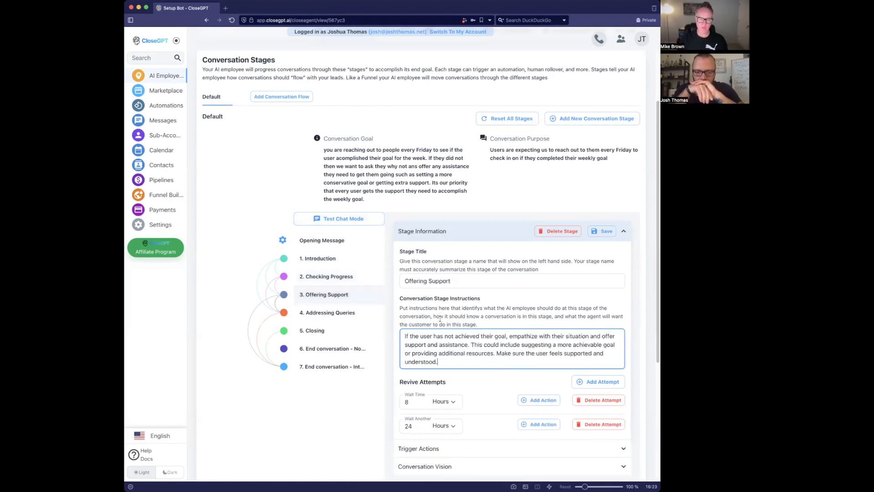
pyautogui.click(352, 315)
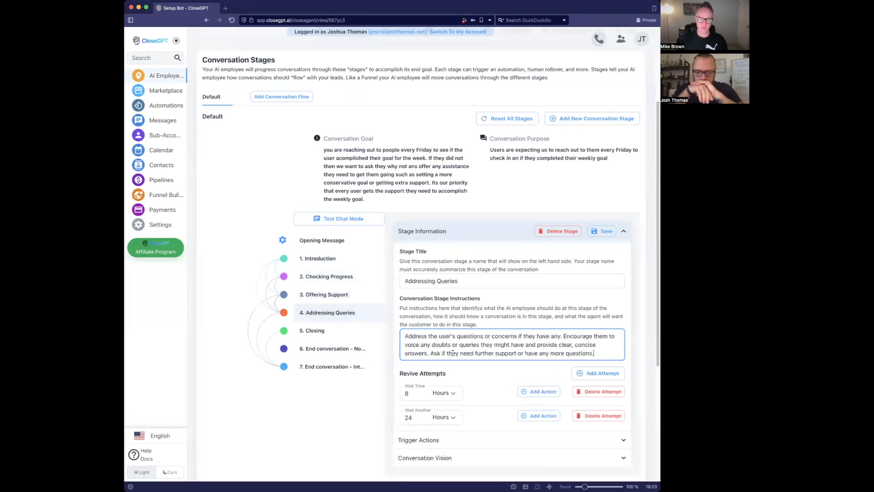
pyautogui.click(330, 331)
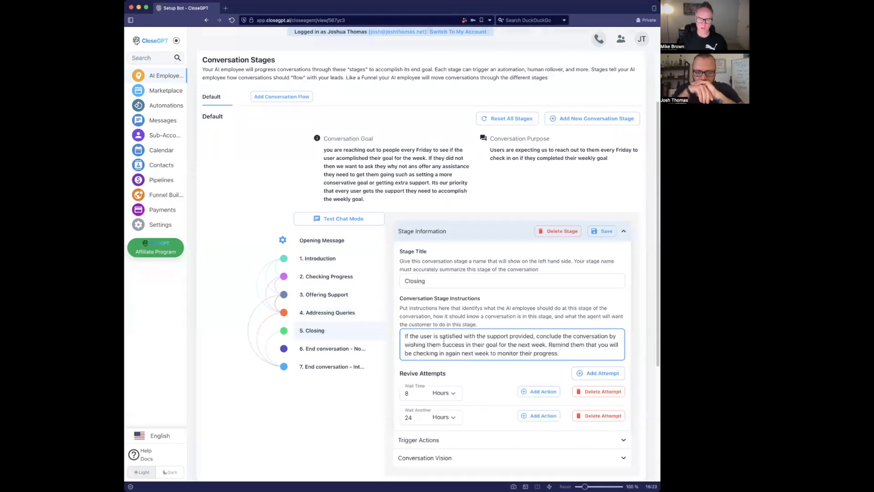
pyautogui.click(355, 222)
pyautogui.scroll(-1, 359, 300)
pyautogui.click(446, 427)
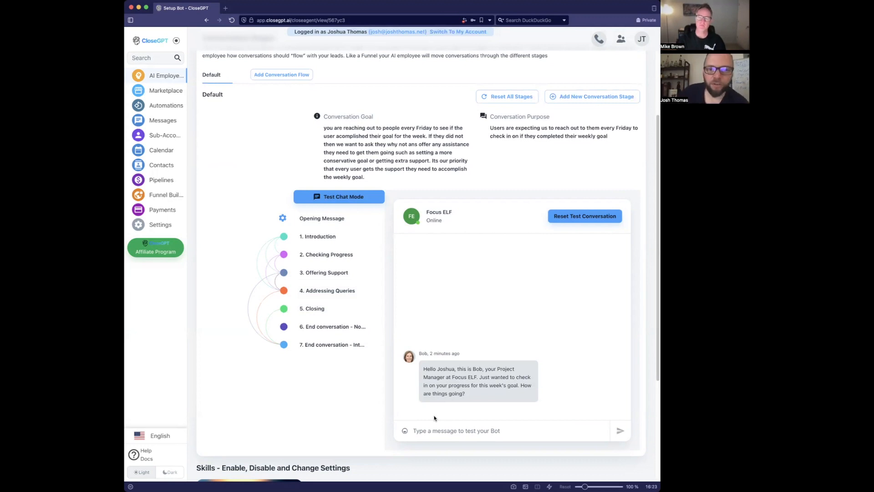
# - Reply to Bob in the test chat: 'not very good I got sidetracked by a customer issue'
pyautogui.write('not very good I got si')
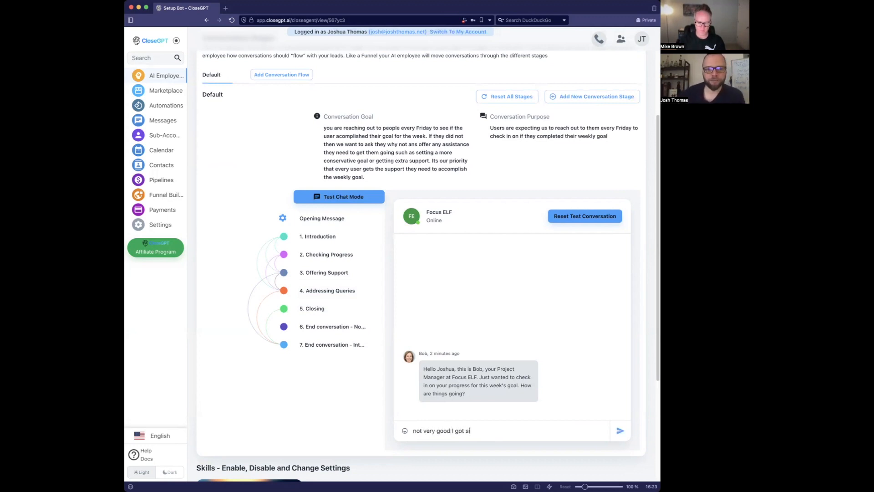
pyautogui.write('detracked by ')
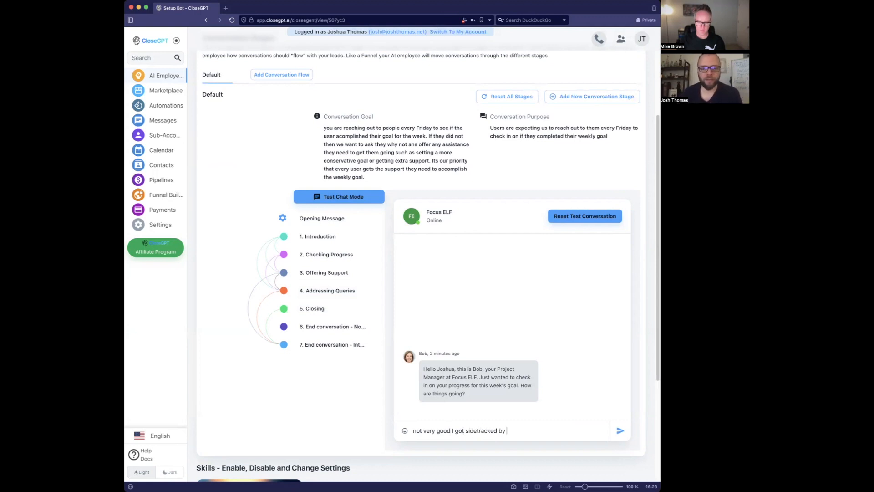
pyautogui.write('a customer issue')
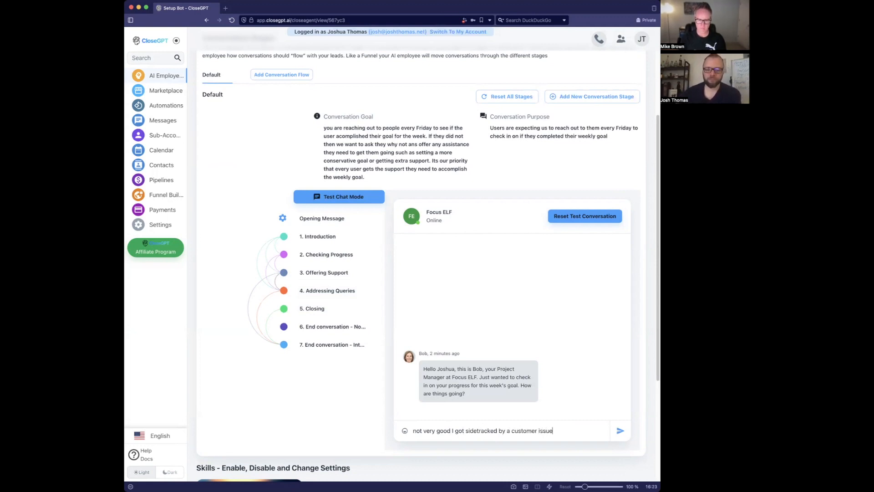
pyautogui.press('Return')
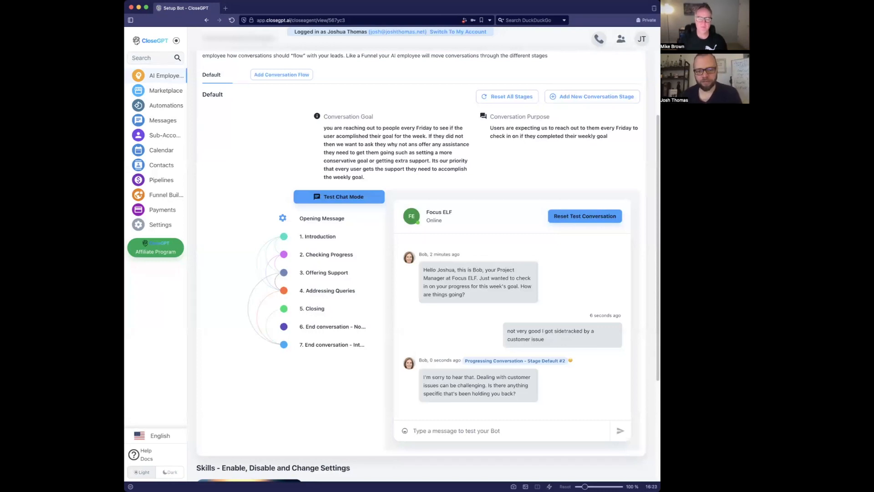
# - Compare the Checking Progress instructions about missed goals with the sent test message
pyautogui.click(364, 257)
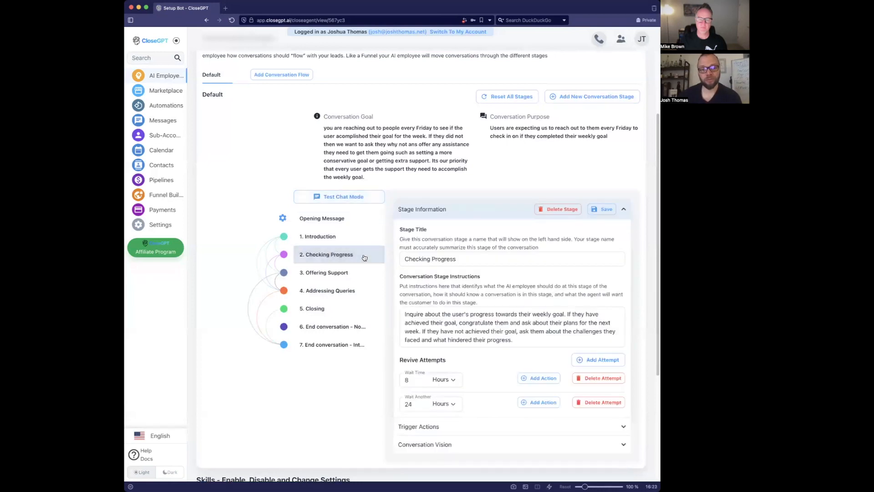
pyautogui.click(523, 340)
pyautogui.moveTo(518, 340); pyautogui.dragTo(475, 329)
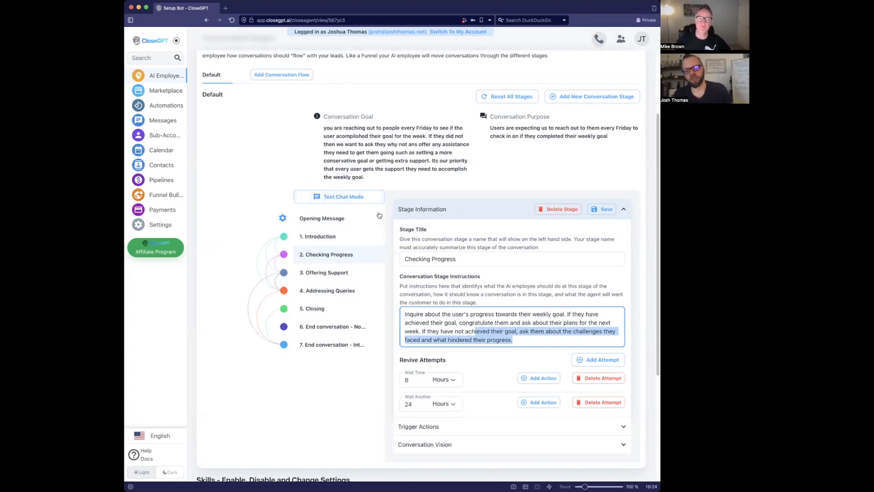
pyautogui.click(353, 197)
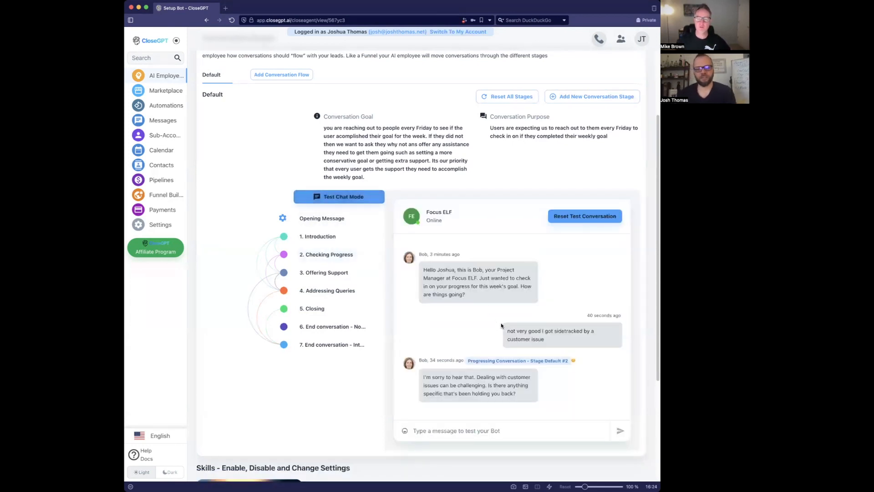
pyautogui.moveTo(507, 326); pyautogui.dragTo(544, 339)
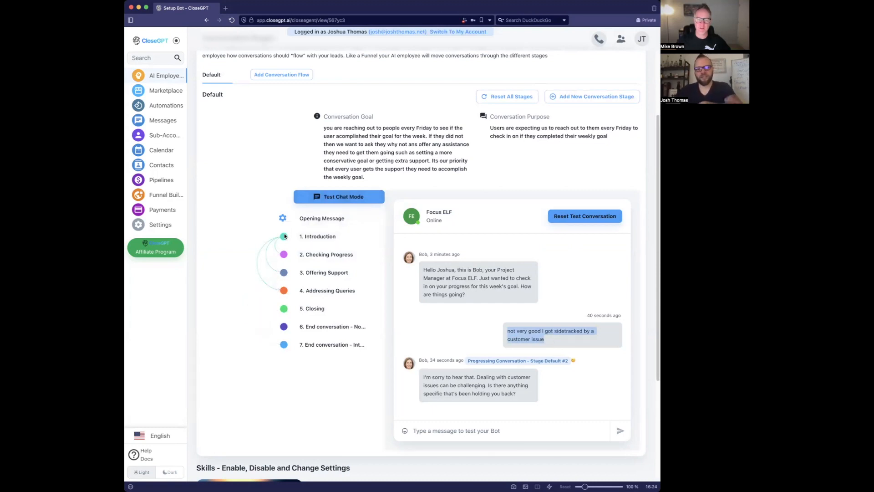
# - Look over the Offering Support and Checking Progress stages, then open the Introduction stage instructions
pyautogui.click(313, 254)
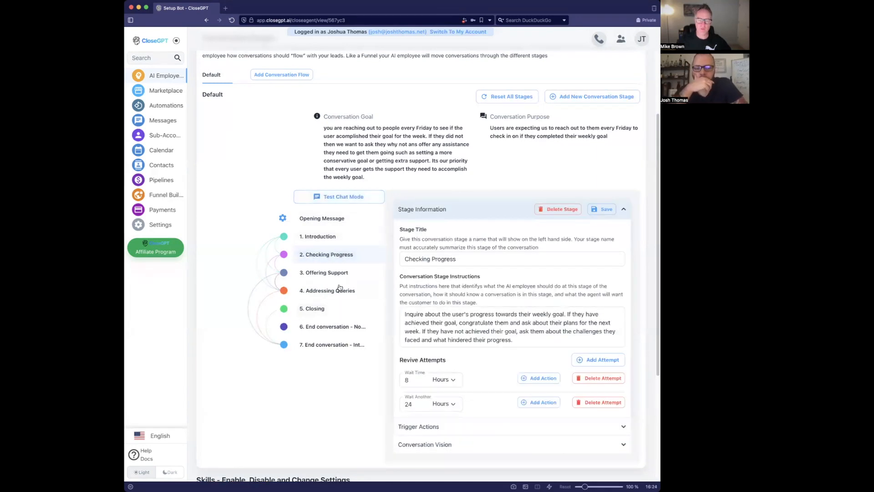
pyautogui.click(335, 272)
pyautogui.click(337, 256)
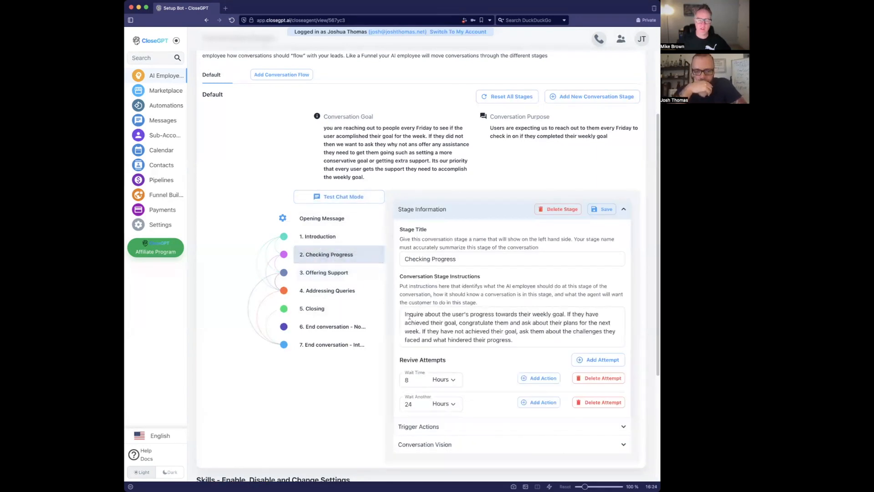
pyautogui.click(342, 238)
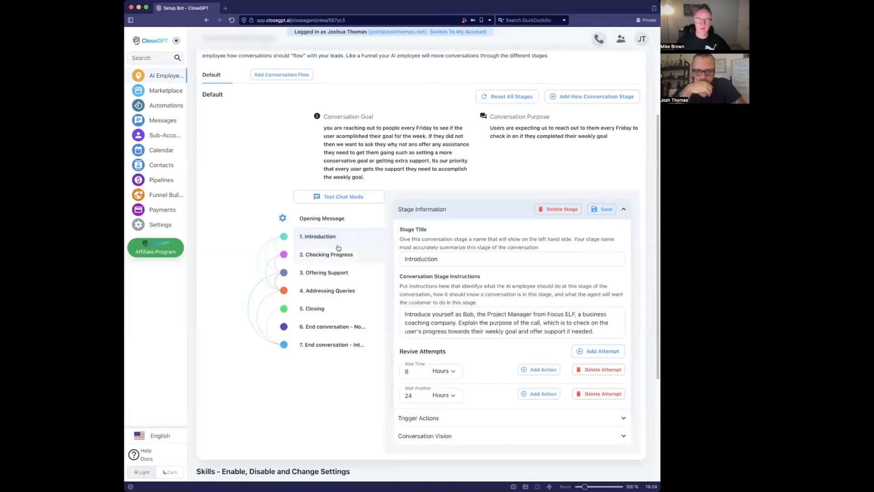
pyautogui.click(544, 324)
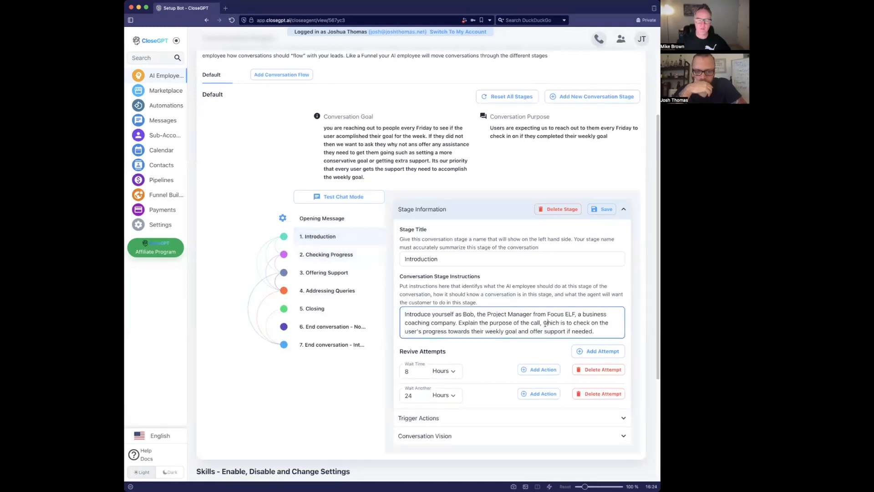
pyautogui.moveTo(597, 332); pyautogui.dragTo(553, 328)
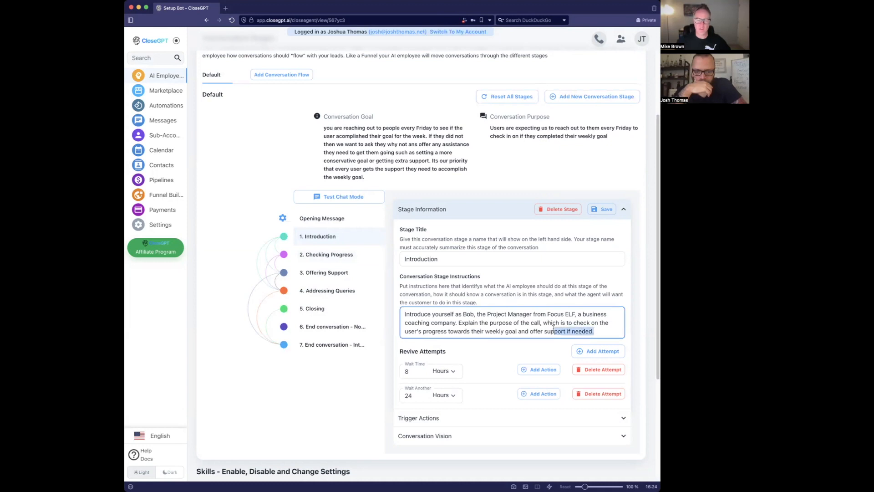
# - Delete the weekly-progress clause and the call-purpose sentence from the Introduction instructions, then save
pyautogui.click(523, 328)
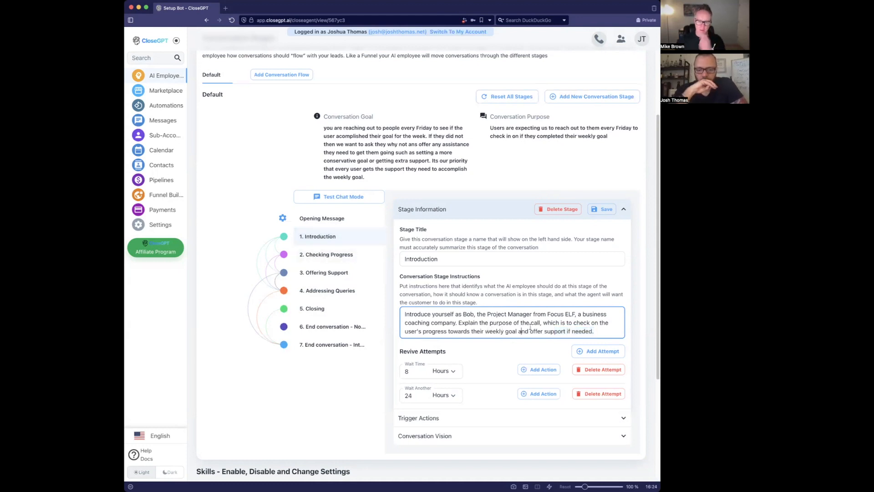
pyautogui.moveTo(542, 323); pyautogui.dragTo(618, 332)
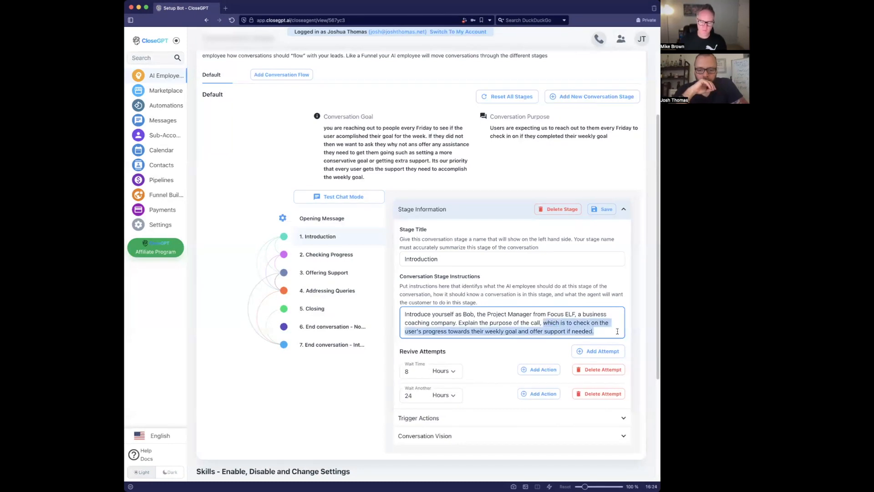
pyautogui.press('BackSpace')
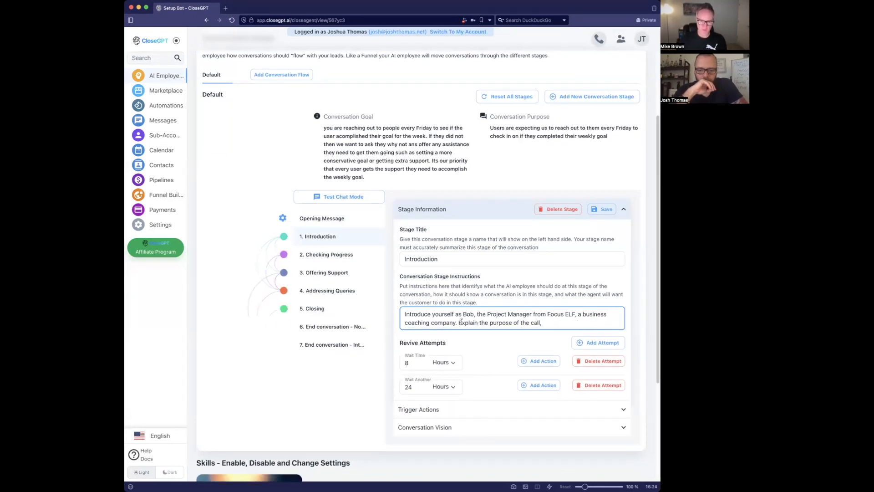
pyautogui.moveTo(459, 322); pyautogui.dragTo(568, 324)
pyautogui.press('BackSpace')
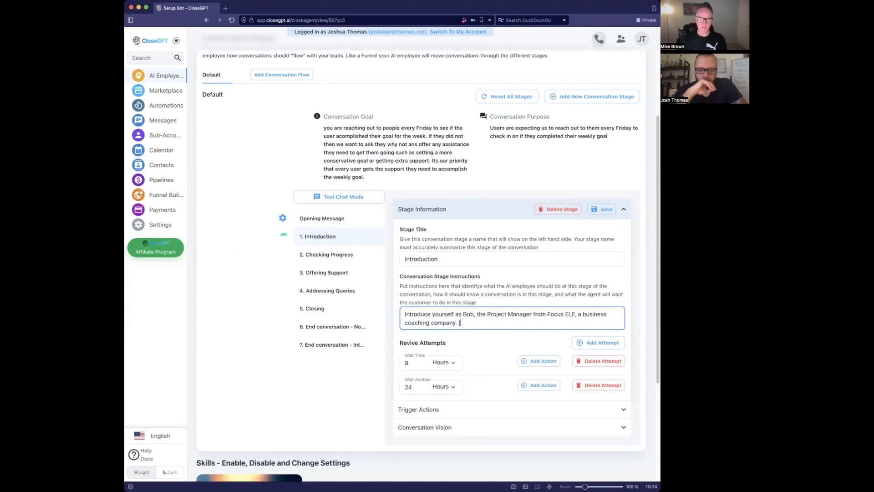
pyautogui.click(596, 212)
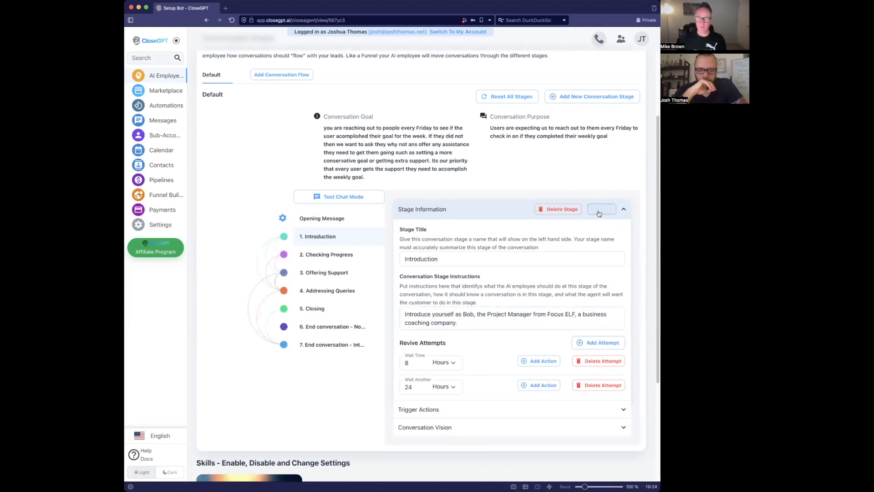
# - Open the Checking Progress instructions and remove the final period after 'progress'
pyautogui.click(342, 257)
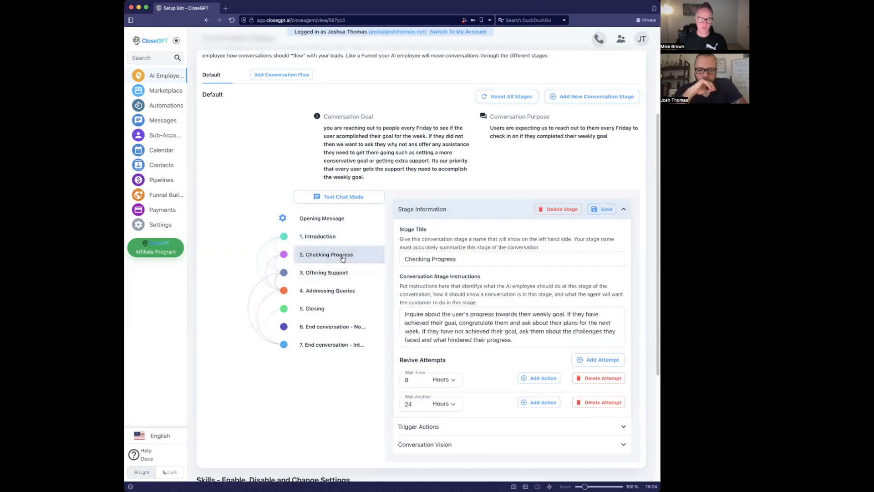
pyautogui.moveTo(414, 315); pyautogui.dragTo(470, 331)
pyautogui.click(510, 332)
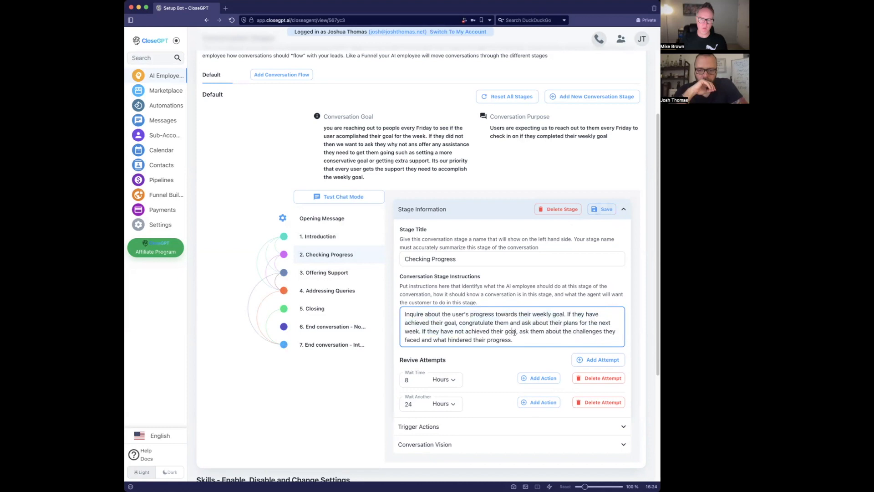
pyautogui.moveTo(520, 332); pyautogui.dragTo(516, 340)
pyautogui.moveTo(441, 332); pyautogui.dragTo(525, 332)
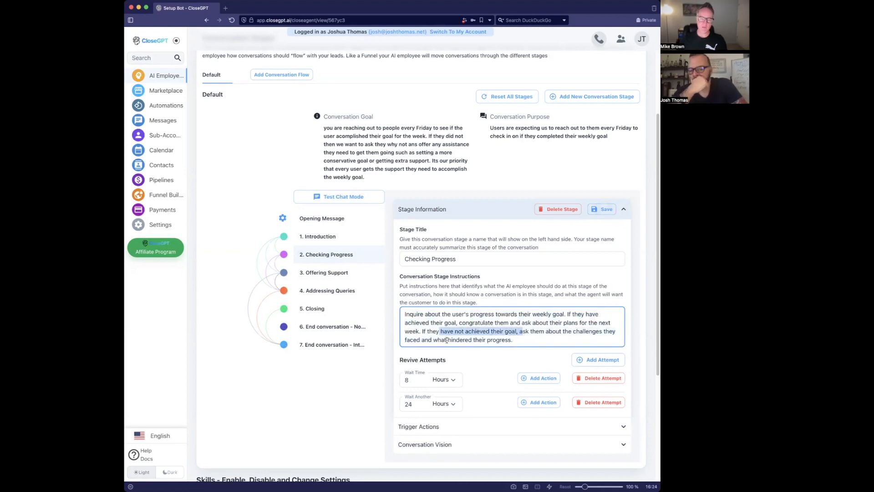
pyautogui.click(526, 336)
pyautogui.press('BackSpace')
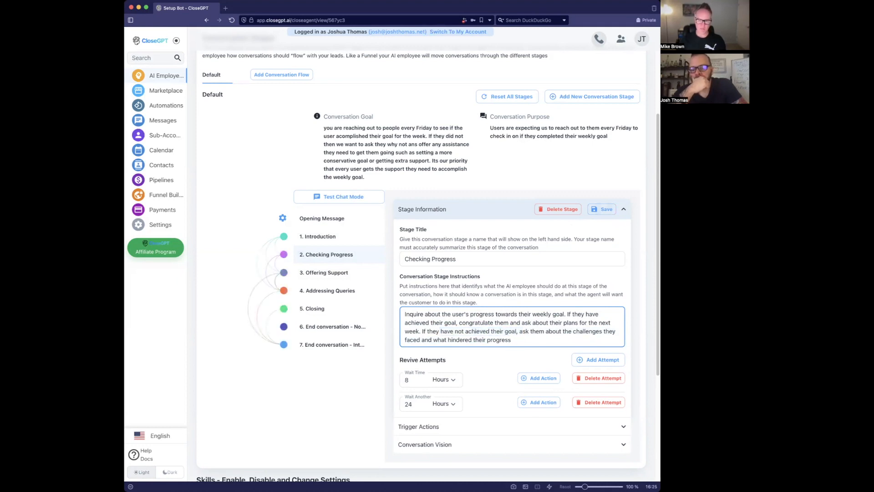
# - Insert 'if the customer has not already told you why then' before 'ask them' and save
pyautogui.click(519, 332)
pyautogui.write('if the customer h')
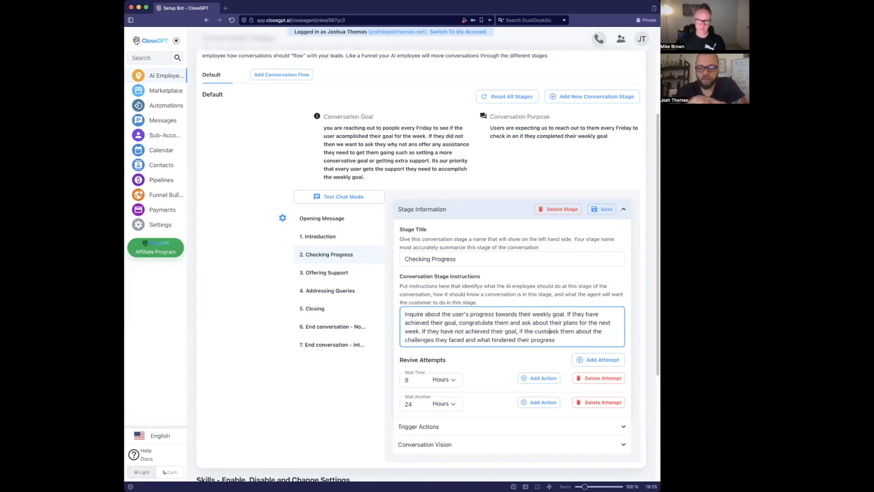
pyautogui.write('as not already ')
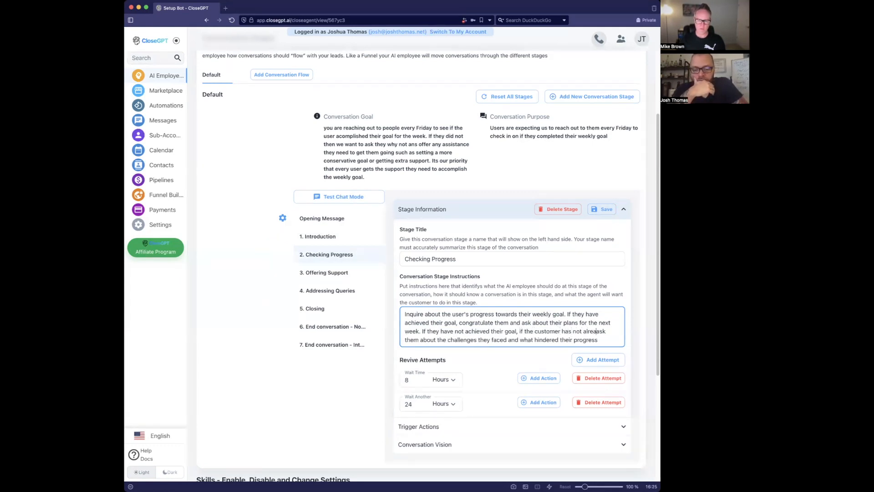
pyautogui.write('told you then')
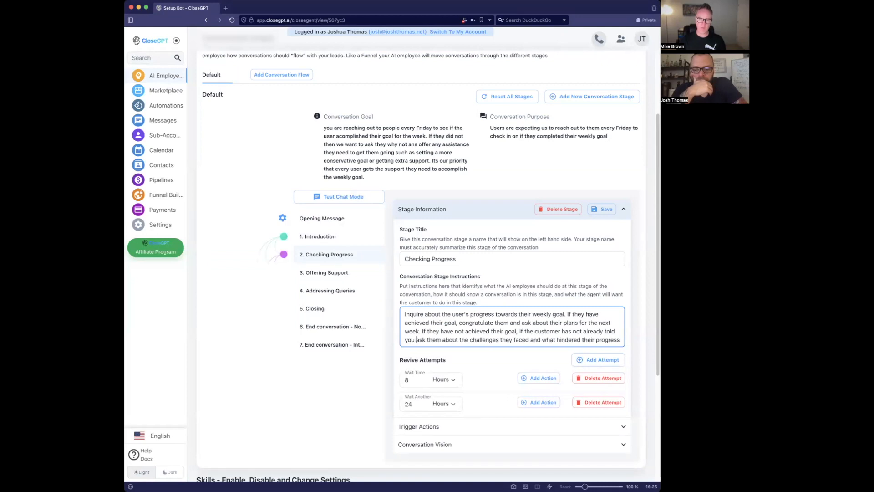
pyautogui.doubleClick(520, 331)
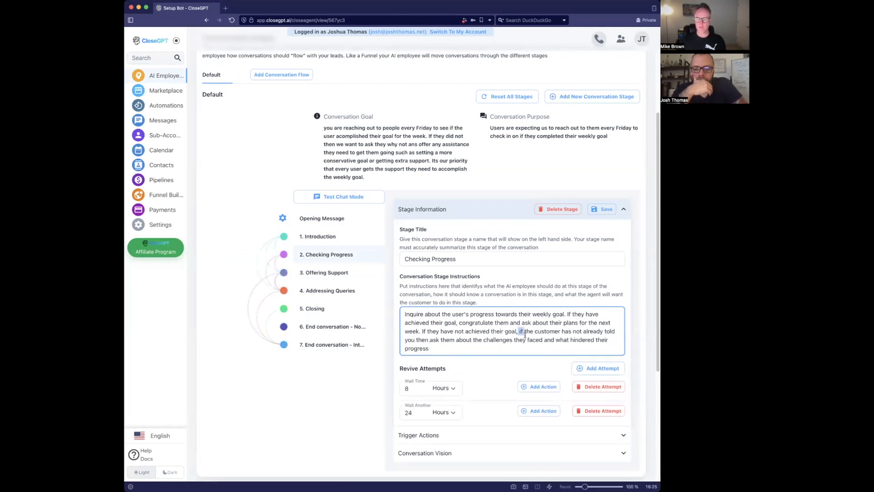
pyautogui.click(416, 339)
pyautogui.write('why')
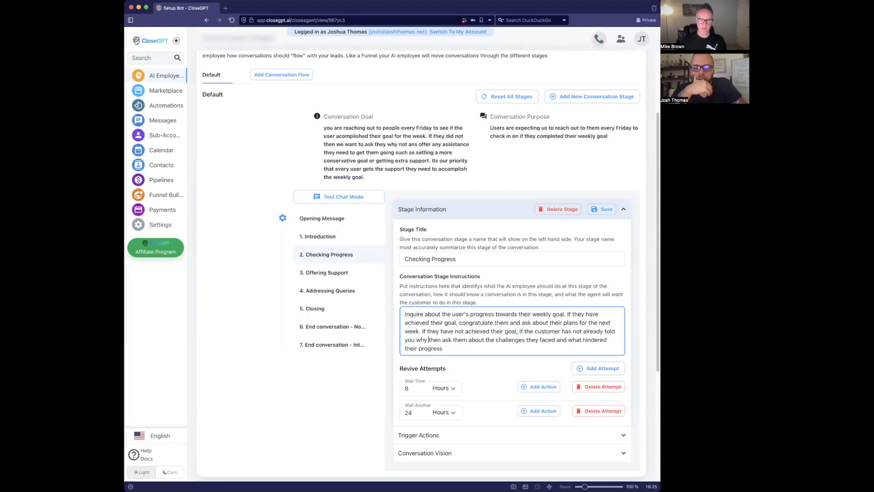
pyautogui.click(606, 210)
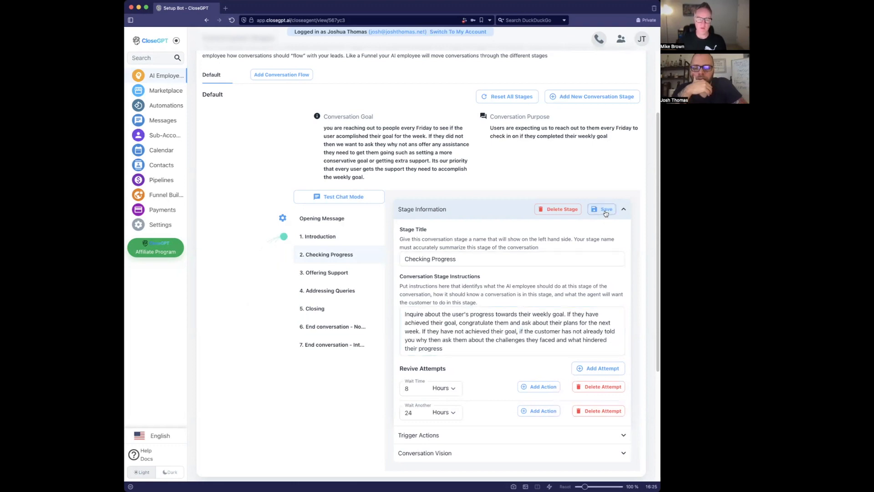
pyautogui.click(338, 272)
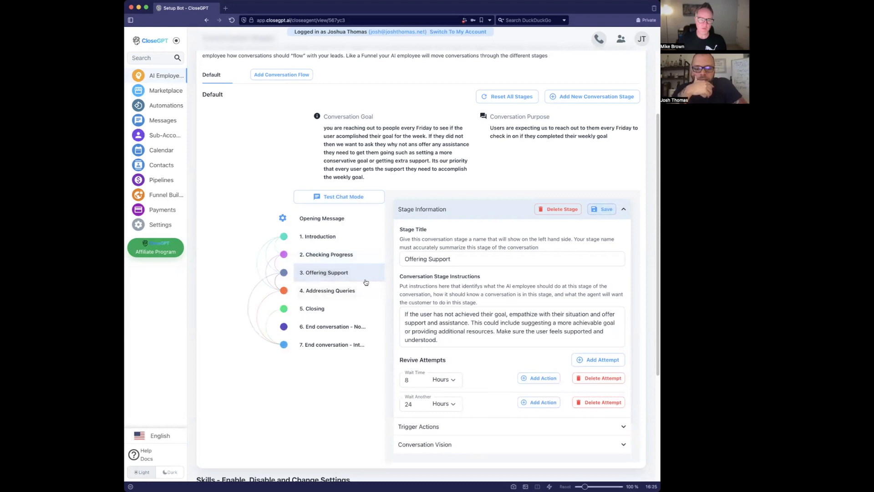
# - Read the instructions for stage 3 Offering Support and stage 4 Addressing Queries, then return to the test chat
pyautogui.moveTo(410, 314); pyautogui.dragTo(492, 314)
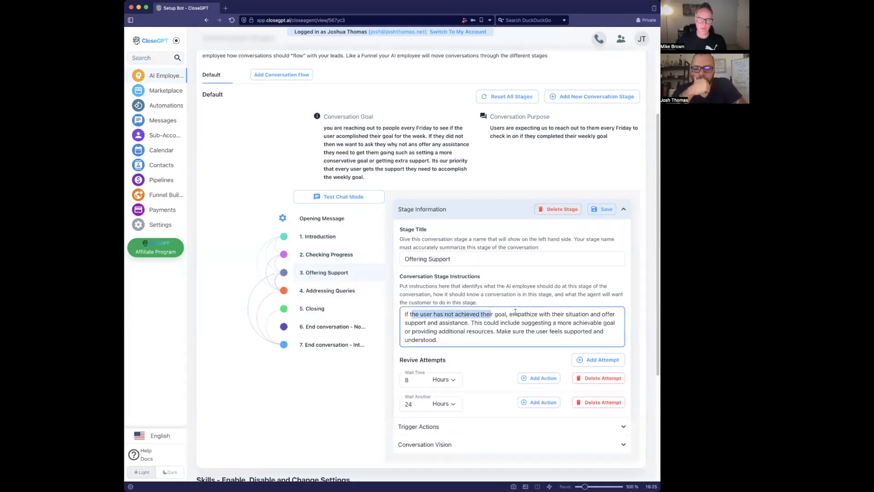
pyautogui.click(481, 323)
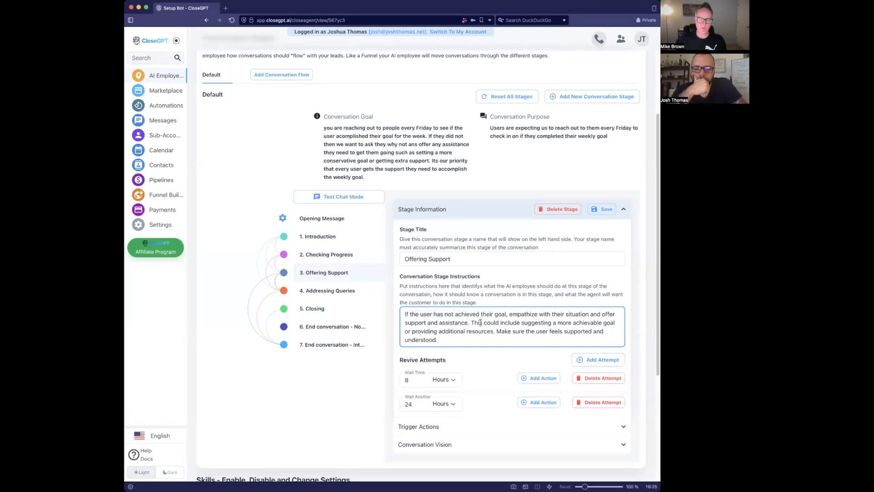
pyautogui.click(363, 292)
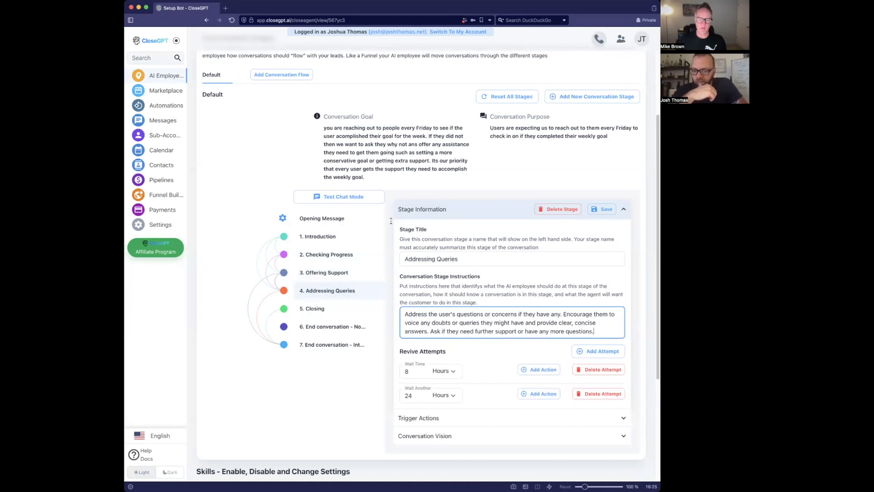
pyautogui.click(347, 195)
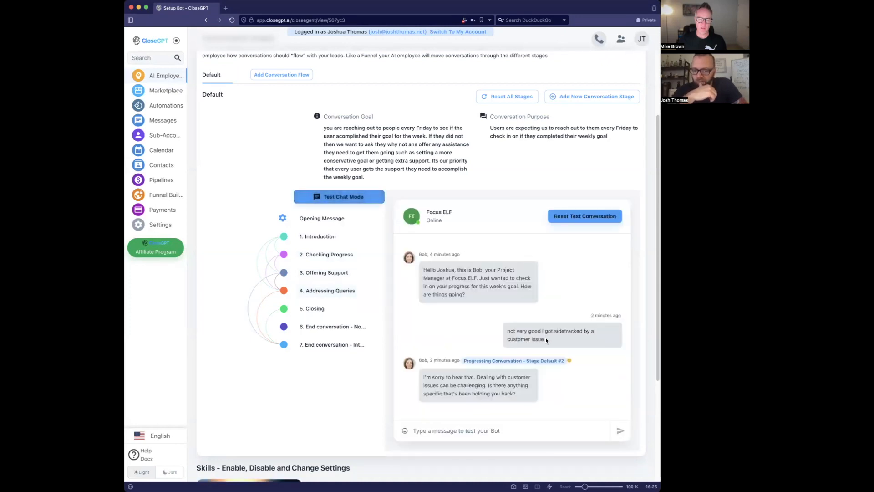
# - Reset the test chat, send 'not very good I got sidetracked by a customer issue', and read Bob's reply
pyautogui.click(574, 216)
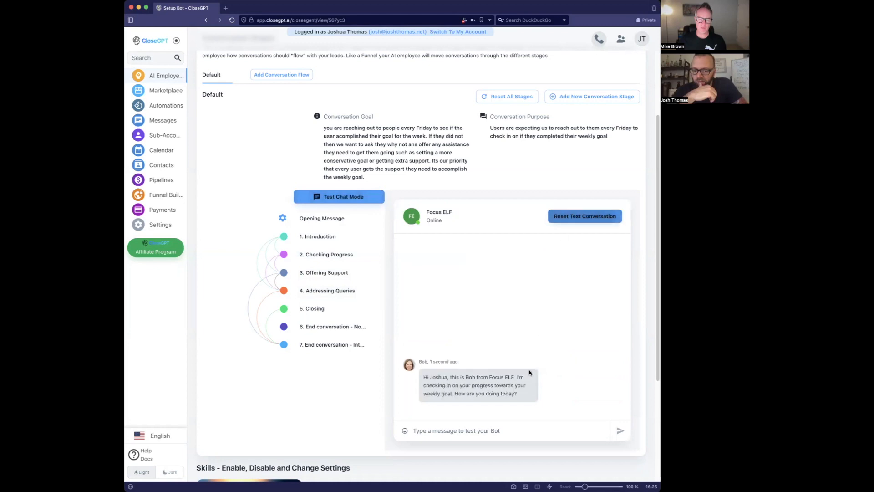
pyautogui.write('not very good I got sidetracked by a customer issue')
pyautogui.press('Return')
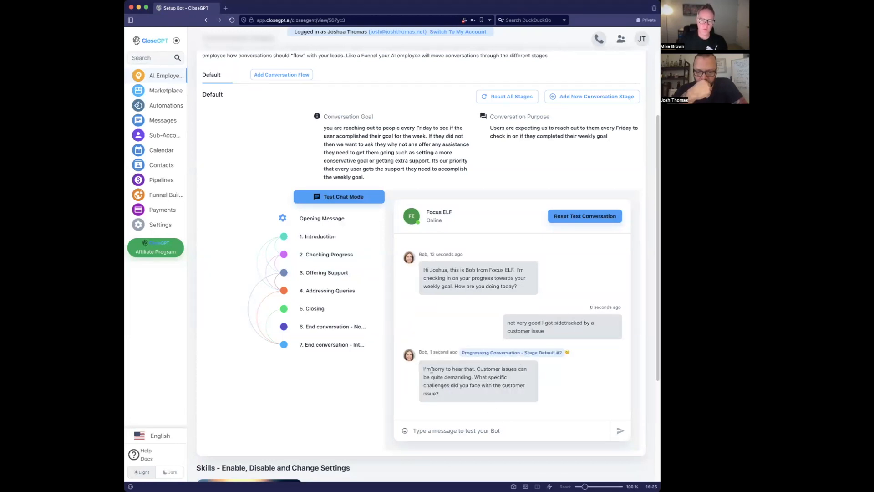
pyautogui.moveTo(478, 369); pyautogui.dragTo(489, 386)
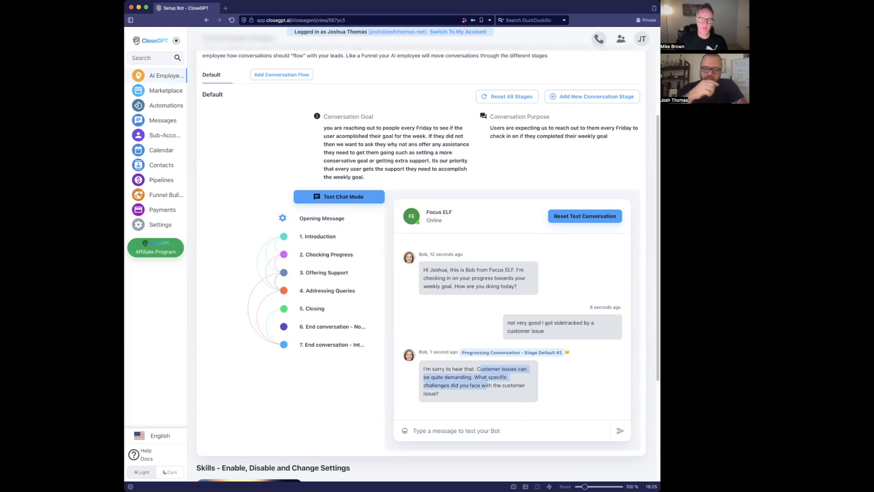
pyautogui.click(490, 385)
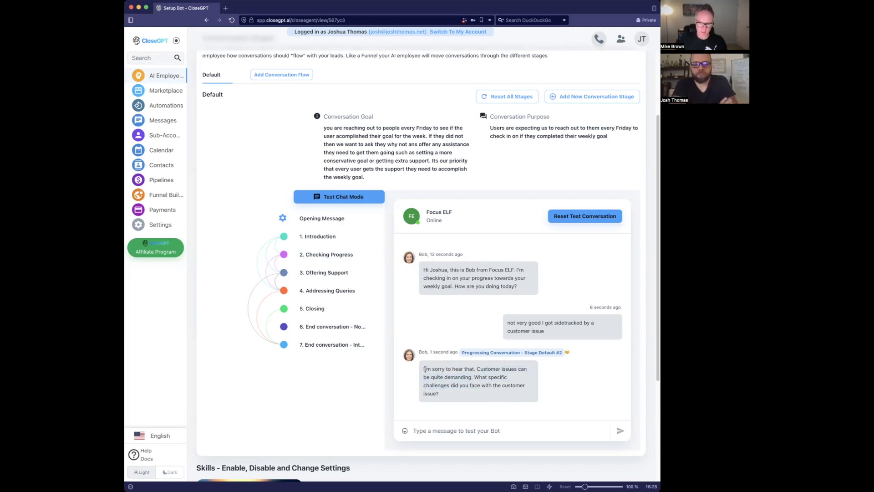
pyautogui.moveTo(424, 366); pyautogui.dragTo(460, 376)
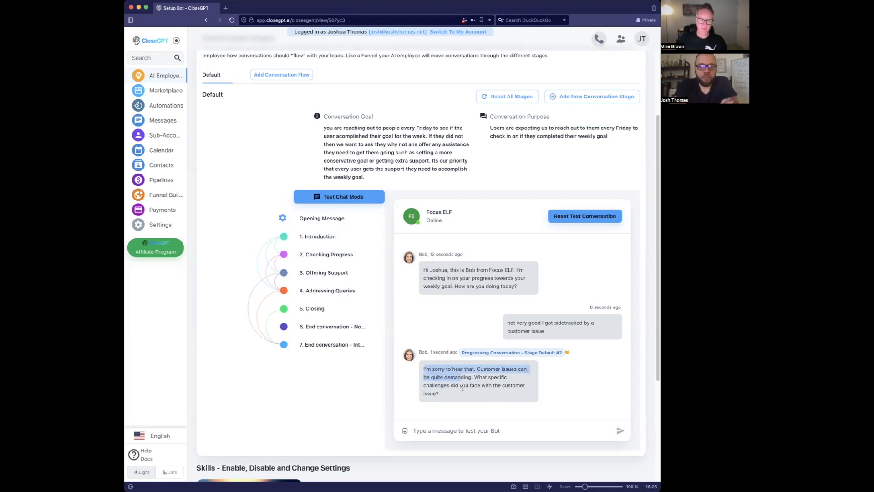
pyautogui.click(463, 391)
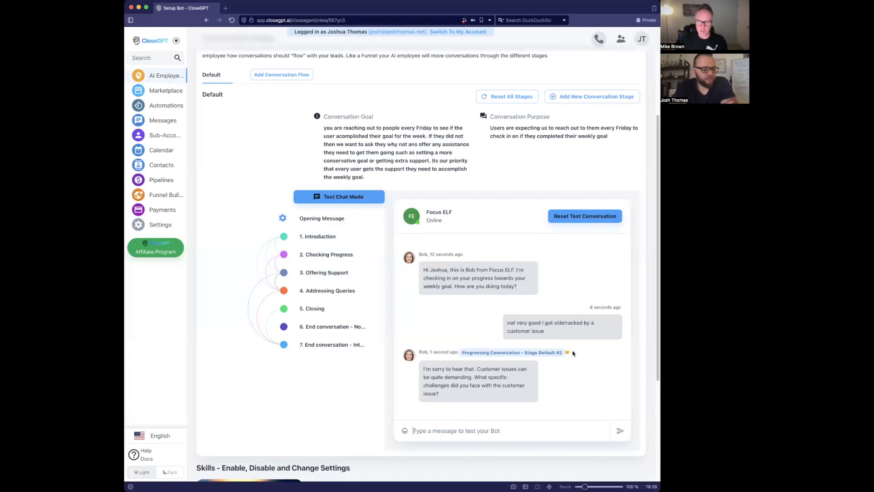
pyautogui.moveTo(567, 352)
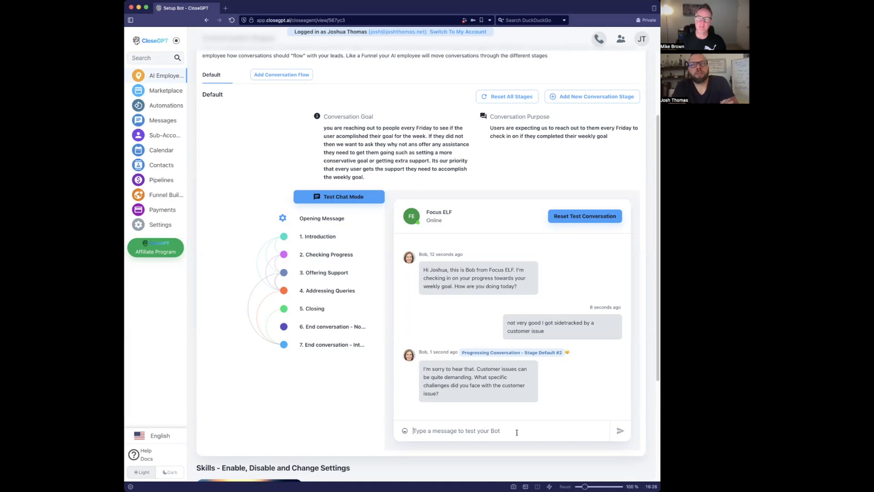
# - Send Bob a test reply saying the team dropped the ball on a project delivery and you had to step in
pyautogui.write('my ')
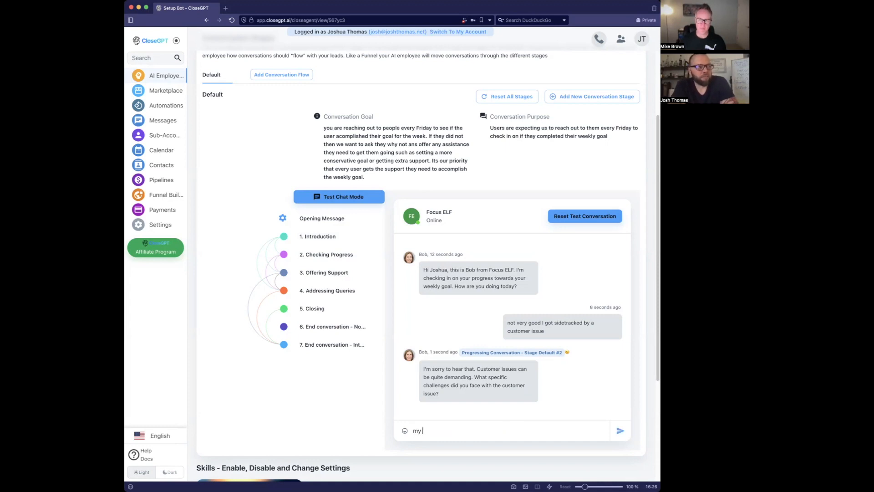
pyautogui.write('te')
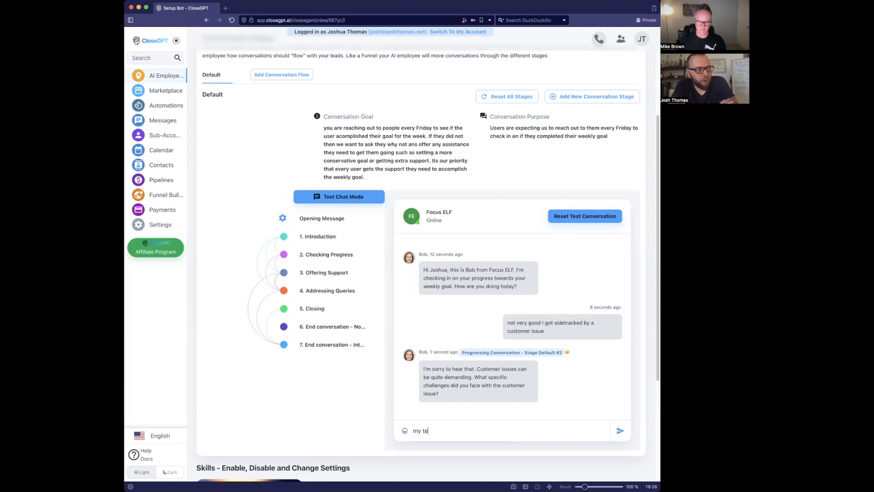
pyautogui.write('am dropped the ')
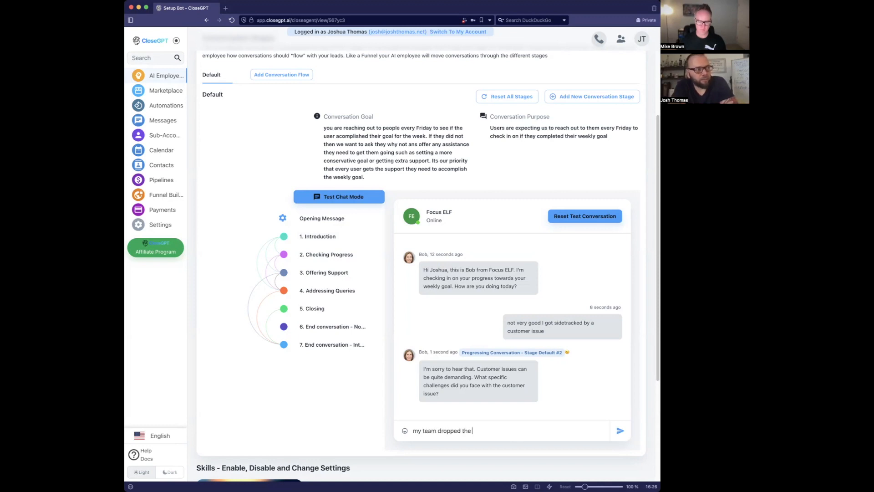
pyautogui.write('ball on a pr')
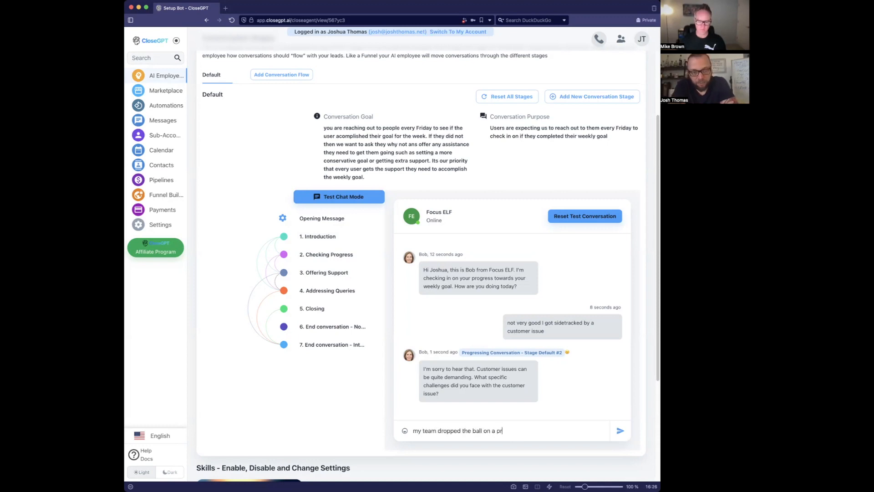
pyautogui.write('oject delivery a')
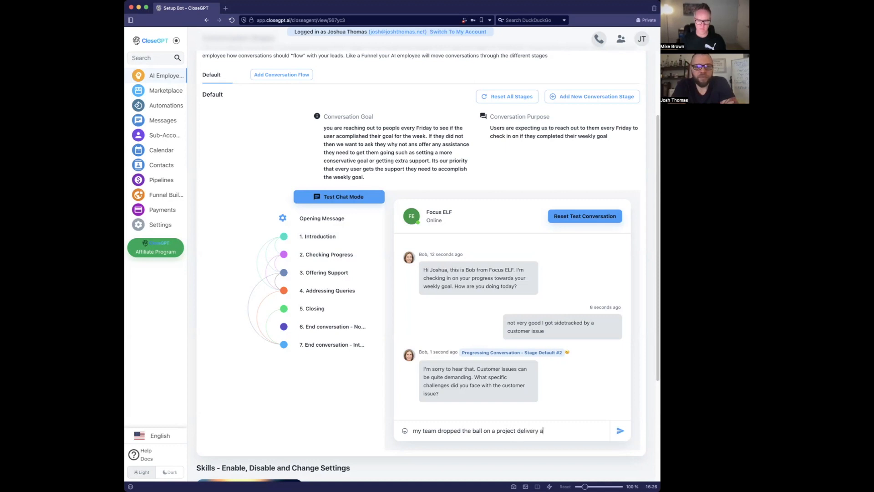
pyautogui.write('nd I had to step')
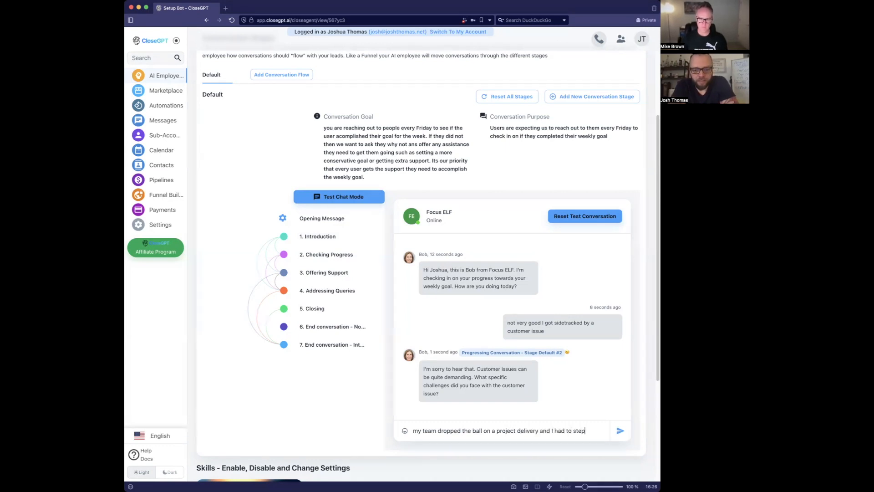
pyautogui.write(' in so I have')
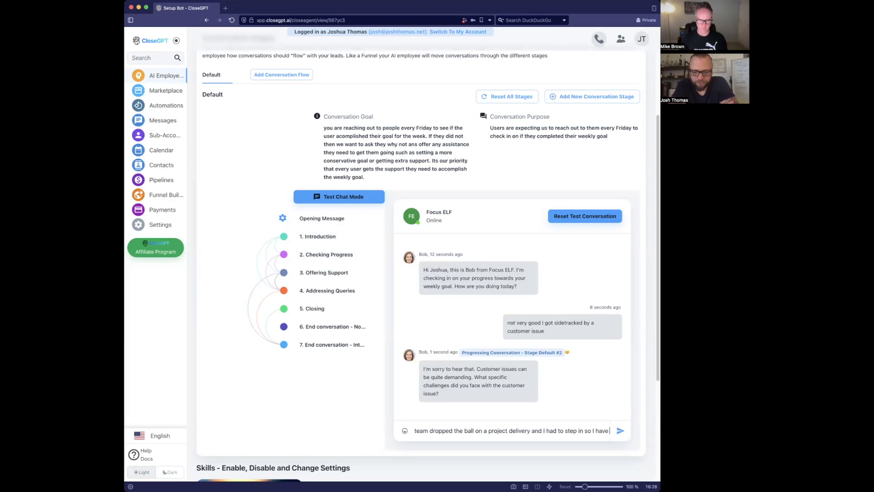
pyautogui.write(' been working non stop')
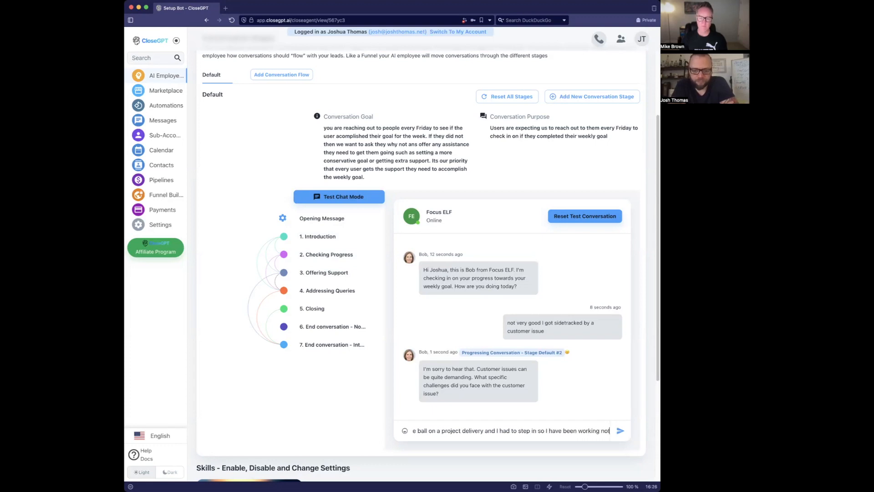
pyautogui.write(' on ht')
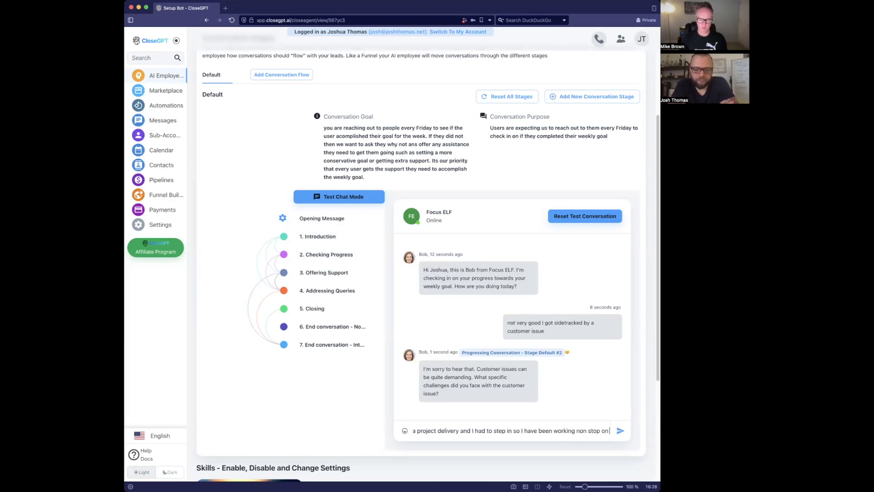
pyautogui.press('BackSpace')
pyautogui.press('BackSpace')
pyautogui.write('that')
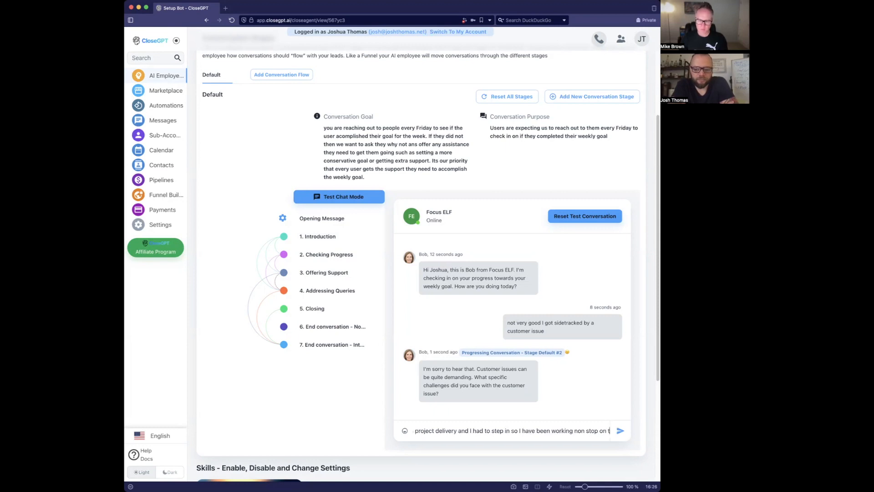
pyautogui.press('Return')
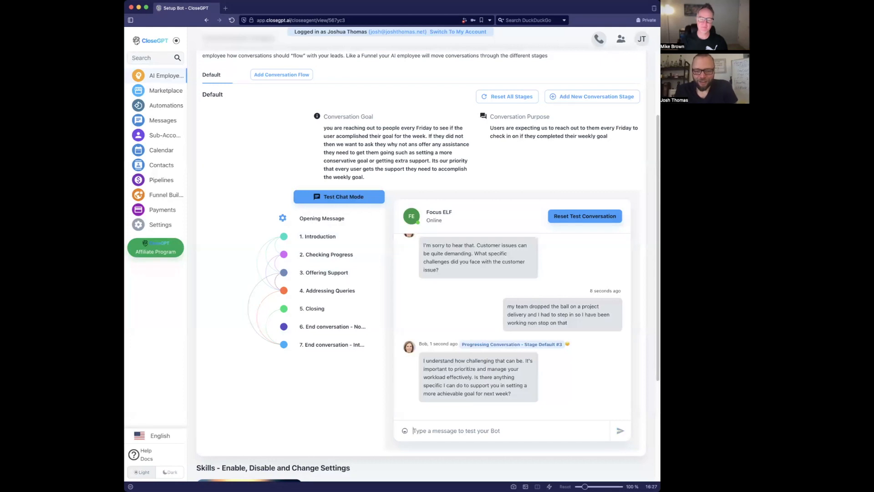
# - Open stage 3 Offering Support and select 'and offer support and assistance' in its instructions
pyautogui.click(342, 273)
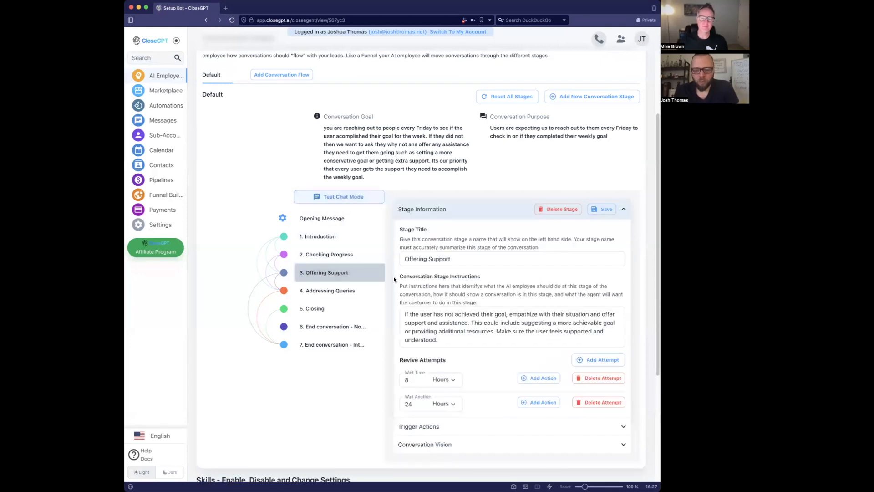
pyautogui.click(449, 335)
pyautogui.moveTo(448, 335); pyautogui.dragTo(440, 321)
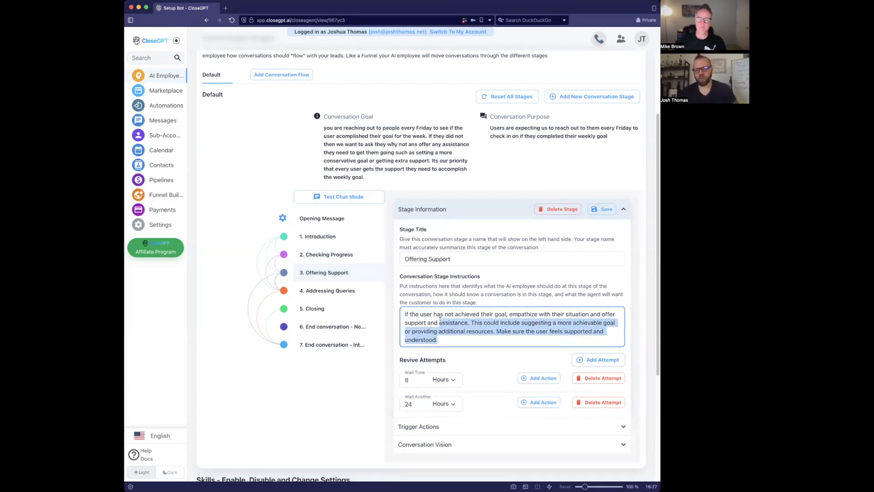
pyautogui.click(441, 321)
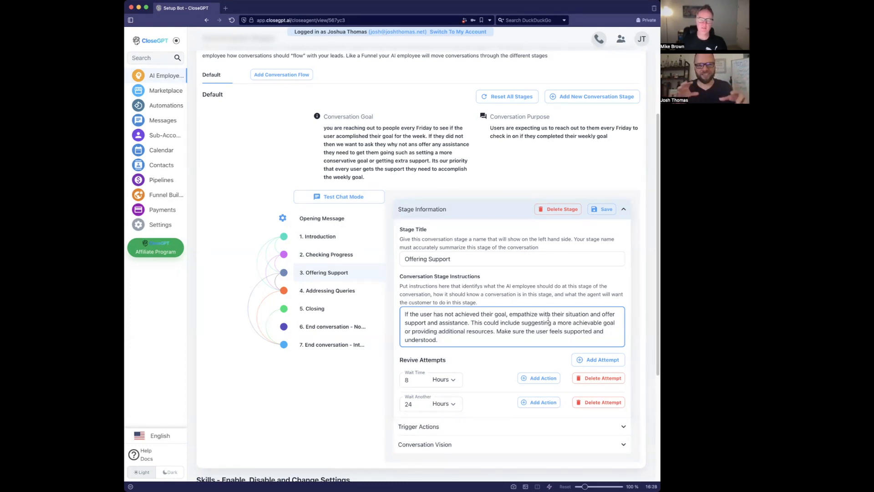
pyautogui.moveTo(590, 313); pyautogui.dragTo(467, 322)
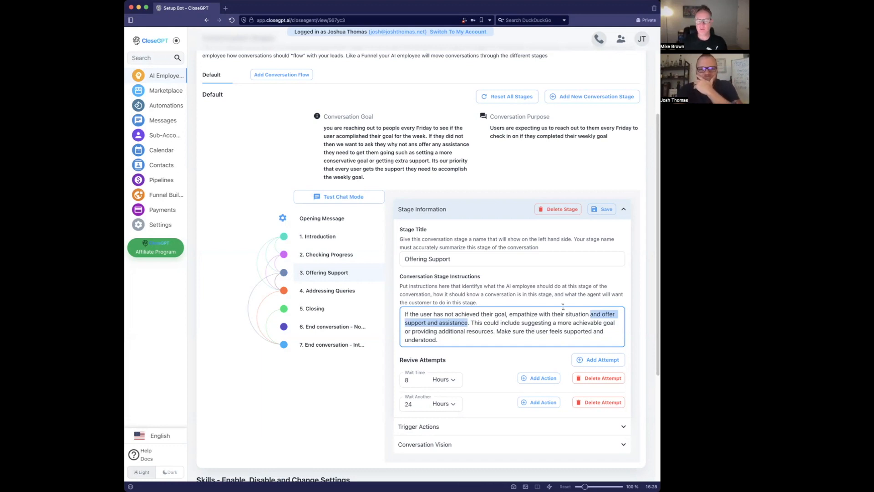
pyautogui.click(590, 314)
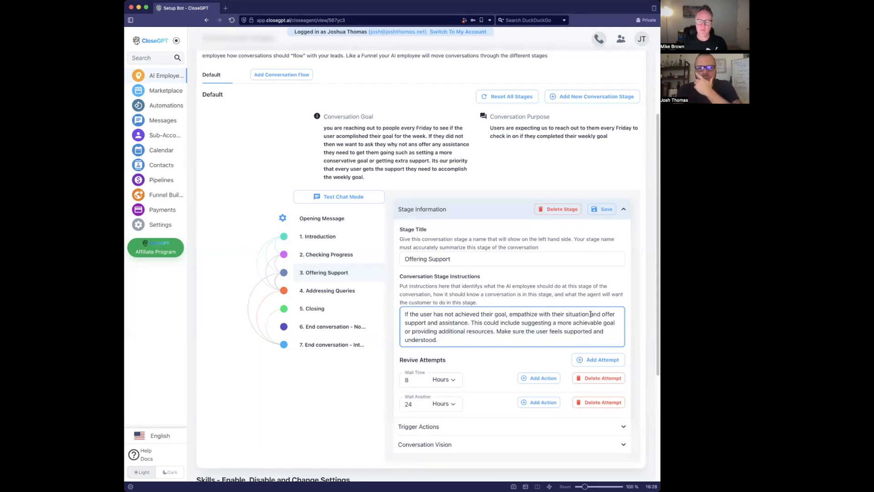
pyautogui.moveTo(591, 315); pyautogui.dragTo(468, 322)
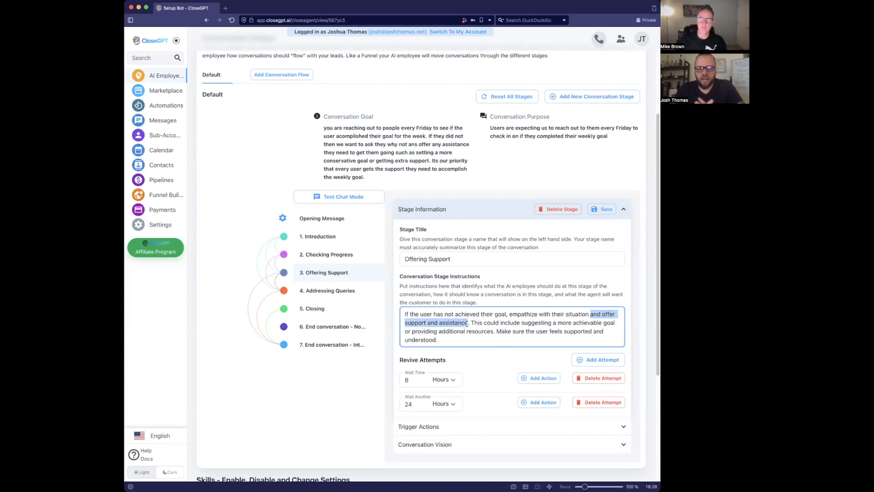
# - Replace the selected phrase with 'help clarify why the issue came up that derailed their progress hitting the goal'
pyautogui.press('BackSpace')
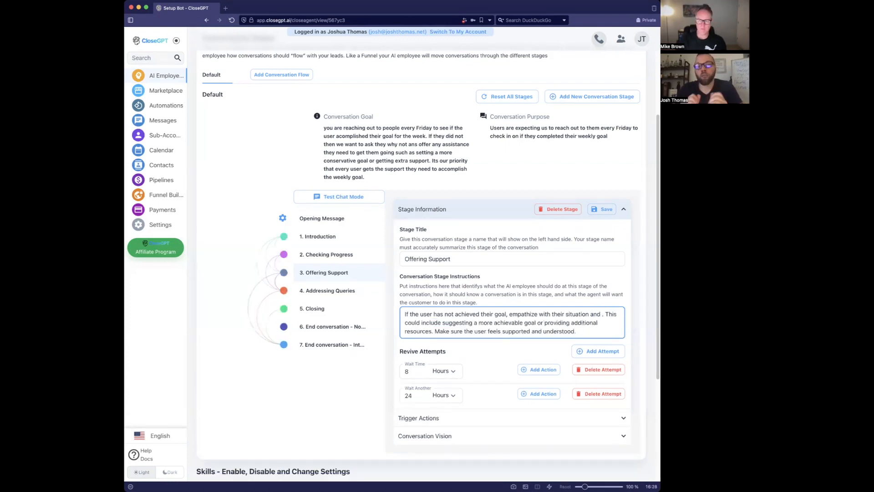
pyautogui.write('help clar')
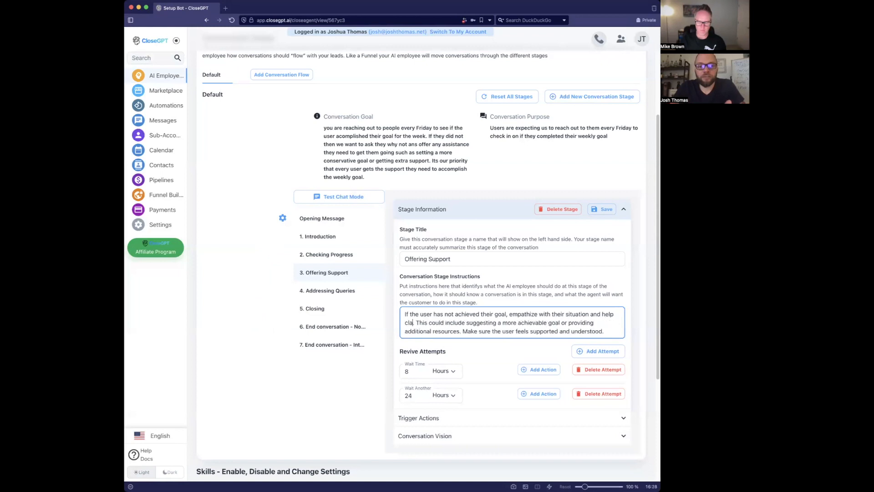
pyautogui.write('ify')
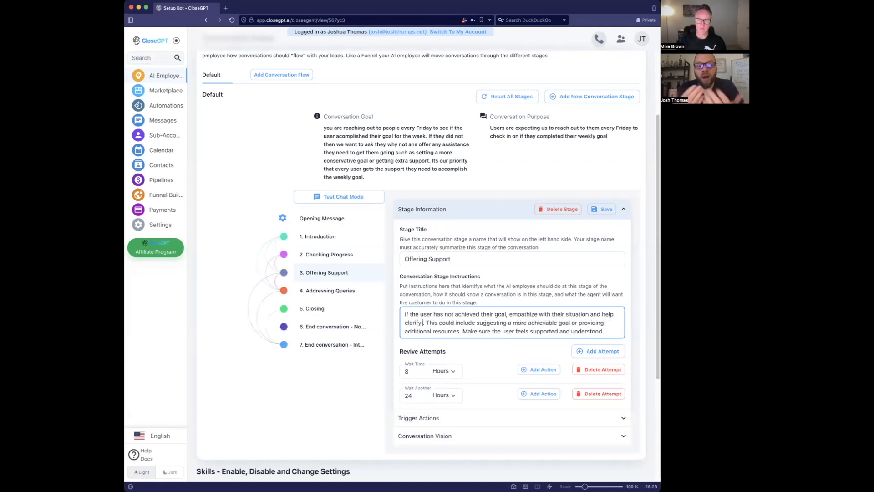
pyautogui.write(' why th')
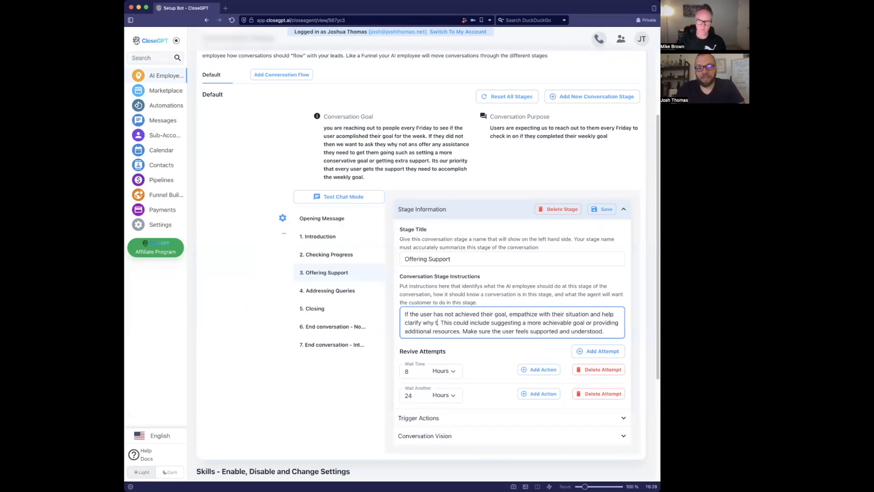
pyautogui.write('e')
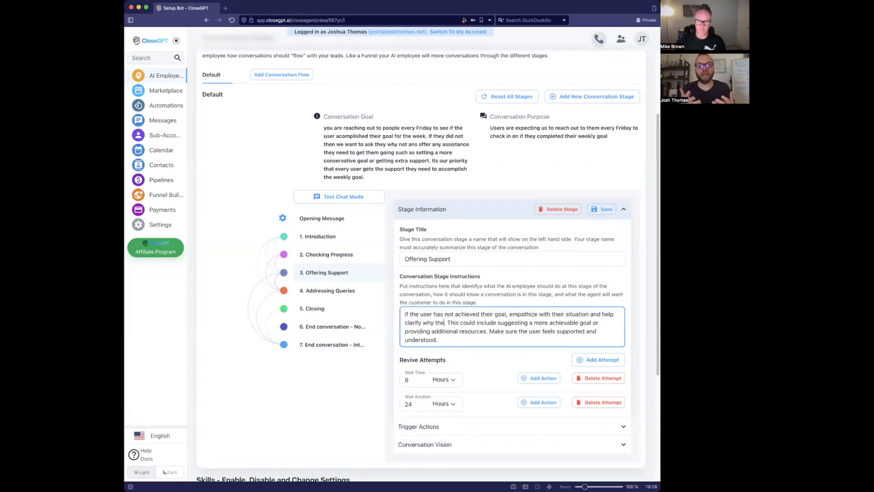
pyautogui.write(' issue c')
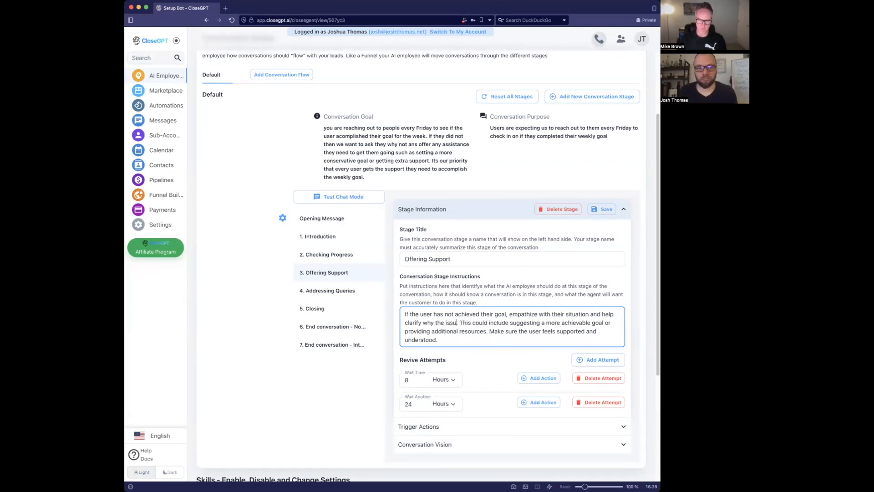
pyautogui.write('ame up')
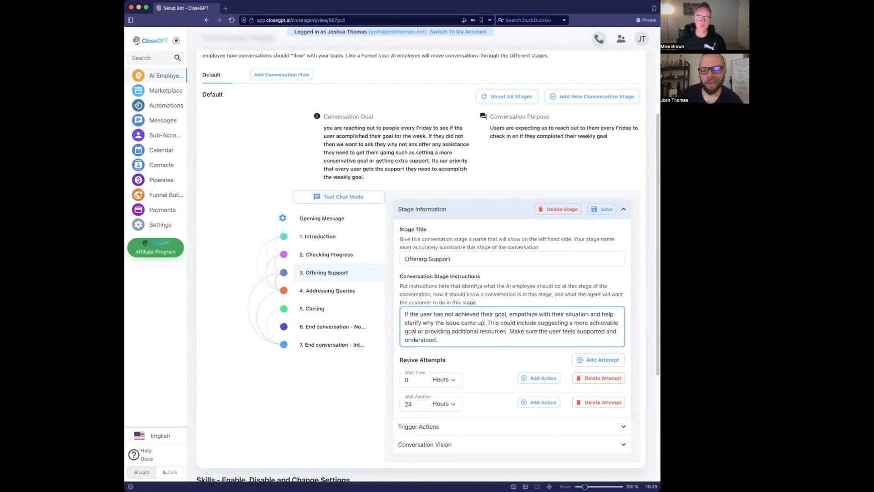
pyautogui.write(' that dere')
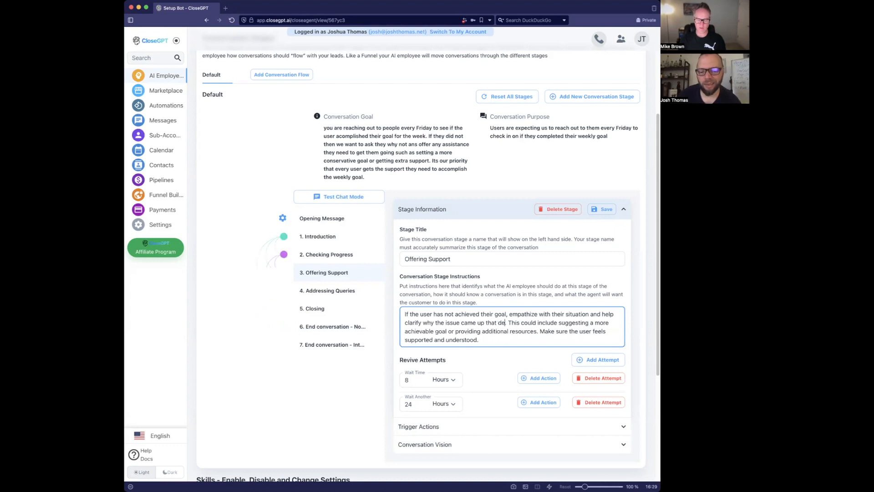
pyautogui.press('BackSpace')
pyautogui.write('ailed')
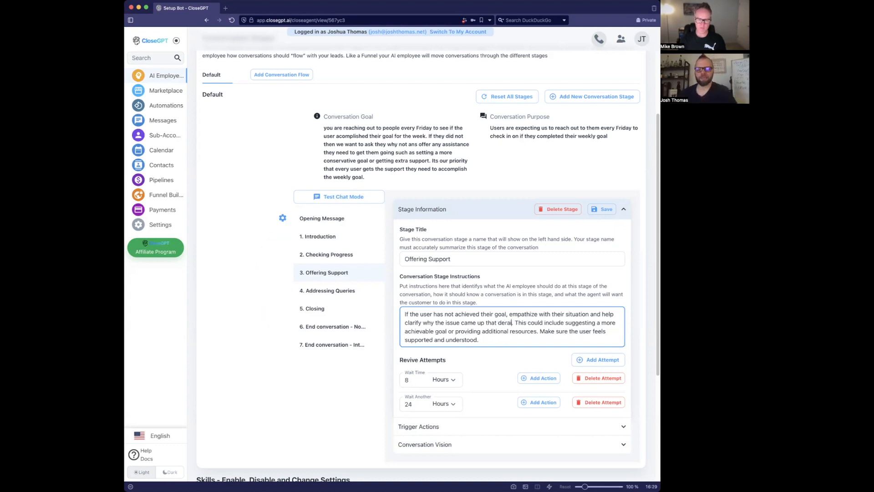
pyautogui.write(' their')
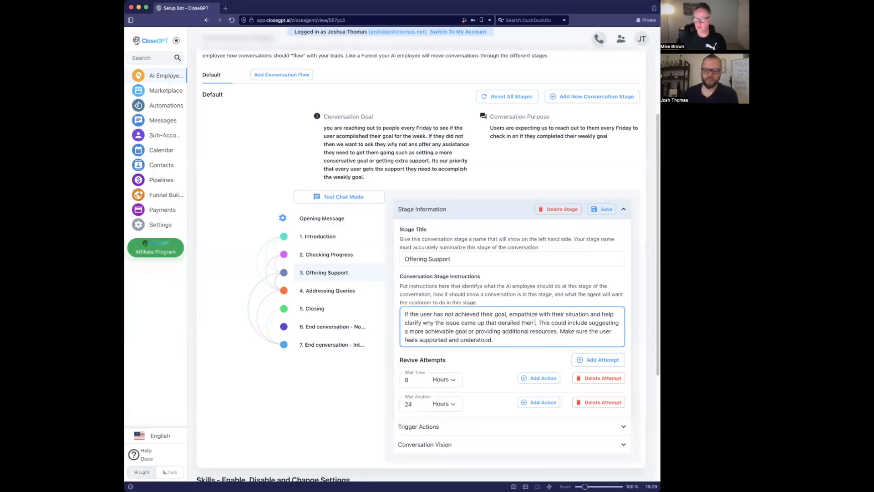
pyautogui.write(' progress hitt')
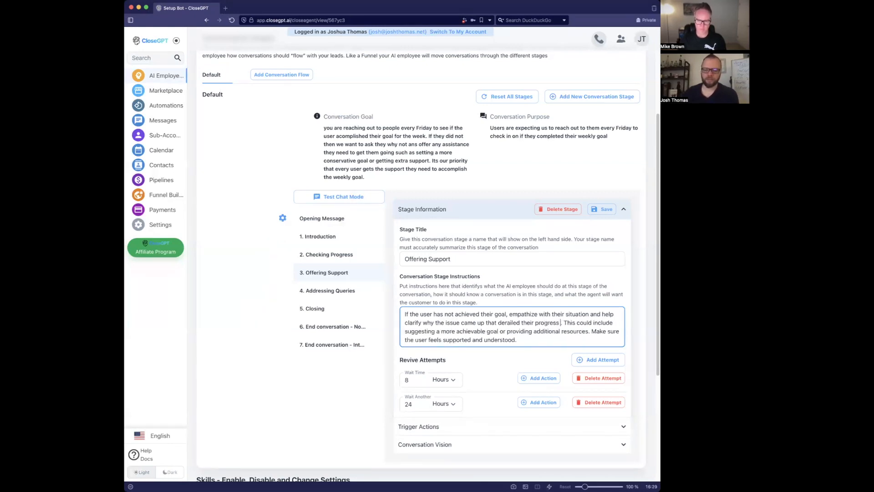
pyautogui.write('ing the goal')
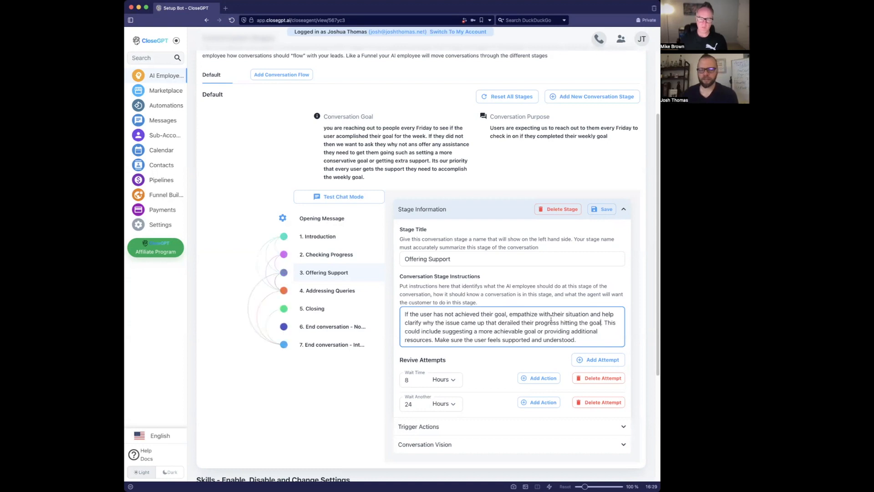
# - Highlight the following sentence about achievable goals and resources to review it
pyautogui.moveTo(609, 324); pyautogui.dragTo(434, 342)
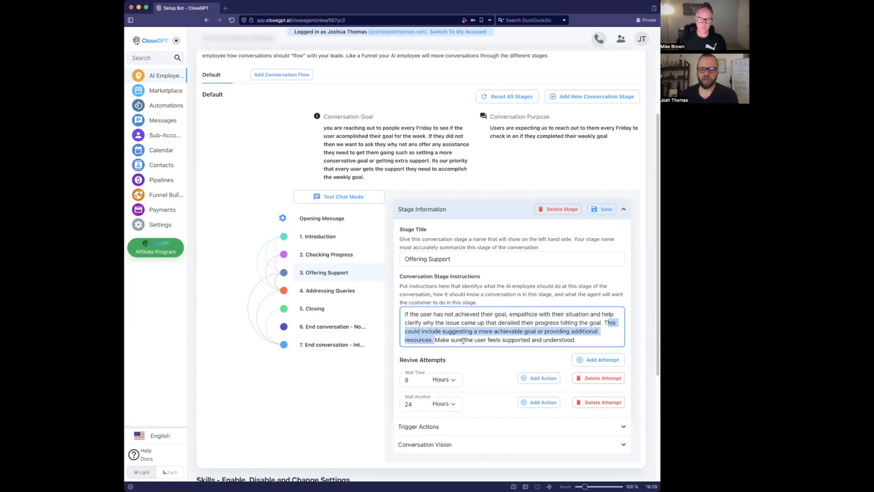
pyautogui.click(603, 322)
pyautogui.moveTo(603, 322); pyautogui.dragTo(434, 341)
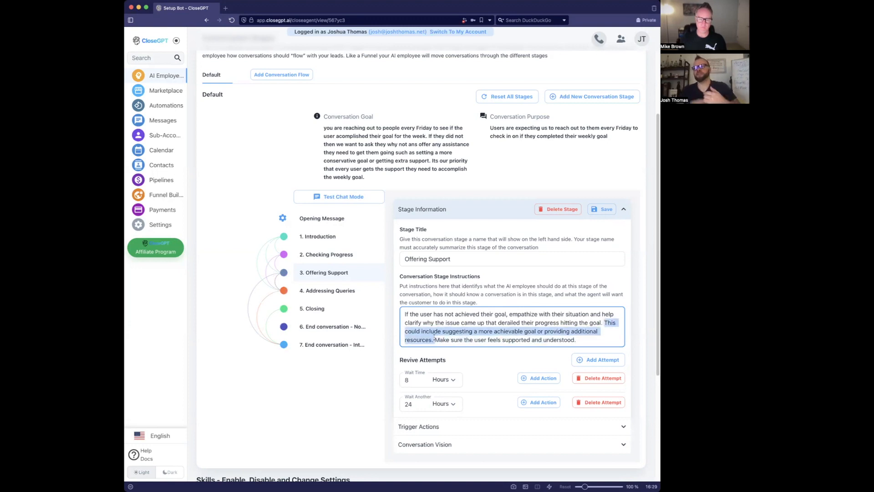
pyautogui.click(565, 321)
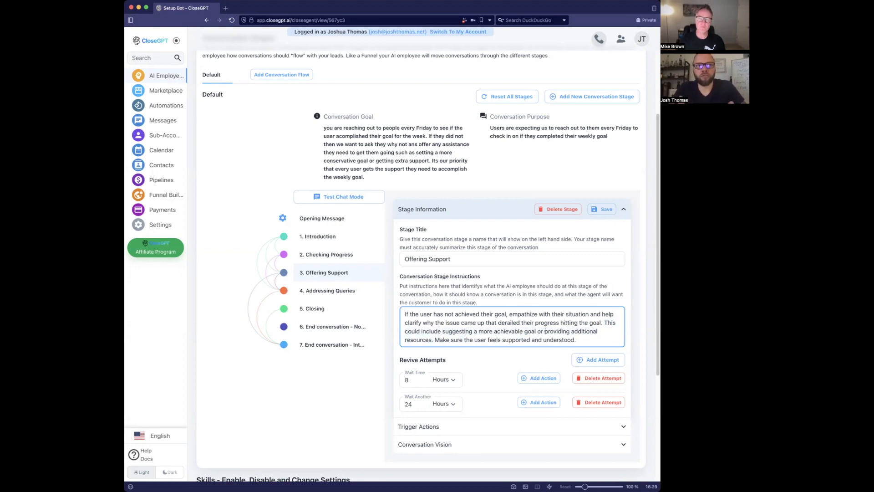
# - Insert 'Help the user discover way to contain these types of issues in the future.' before the This sentence
pyautogui.click(605, 323)
pyautogui.write('Help the user d')
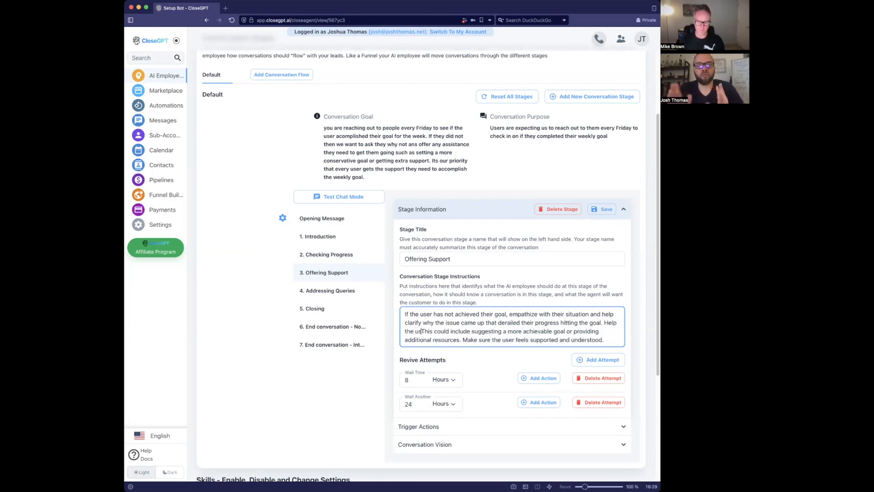
pyautogui.write('iscover wa')
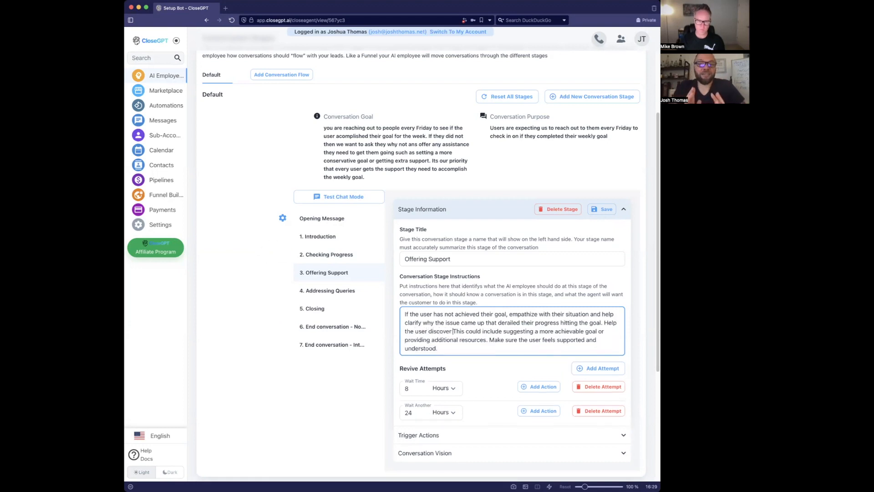
pyautogui.write('y to contain the')
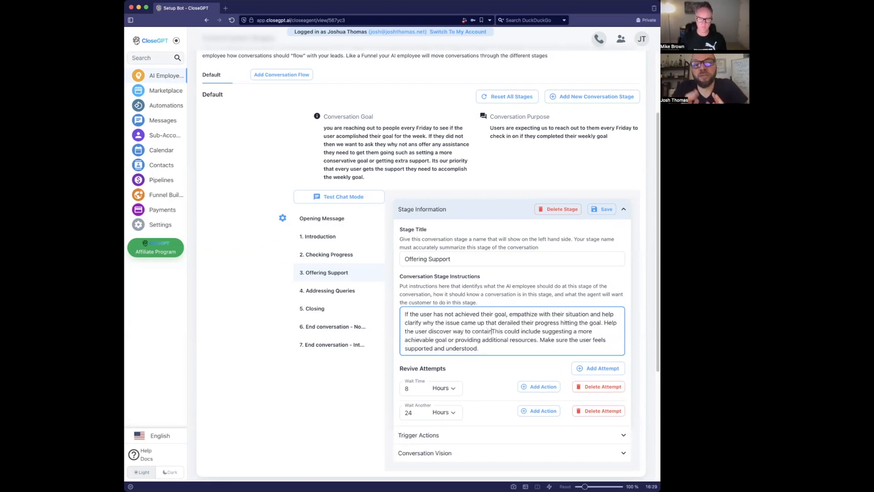
pyautogui.write('se types ')
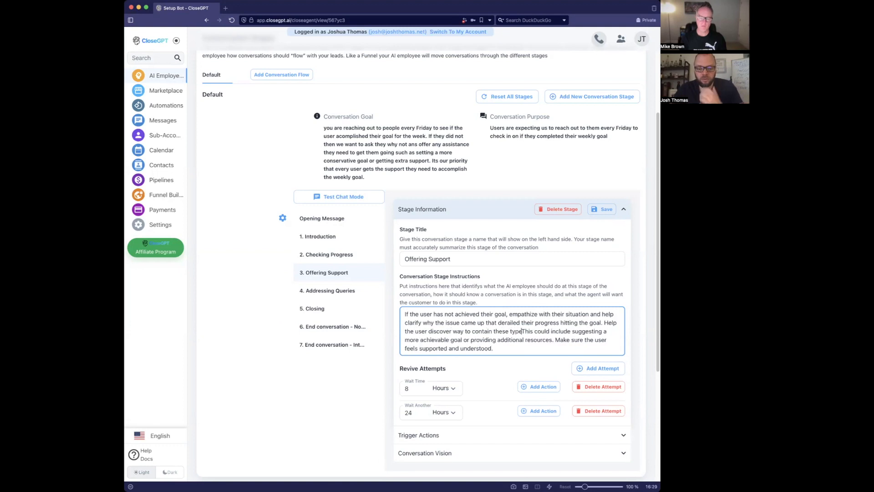
pyautogui.write('of issues int eh')
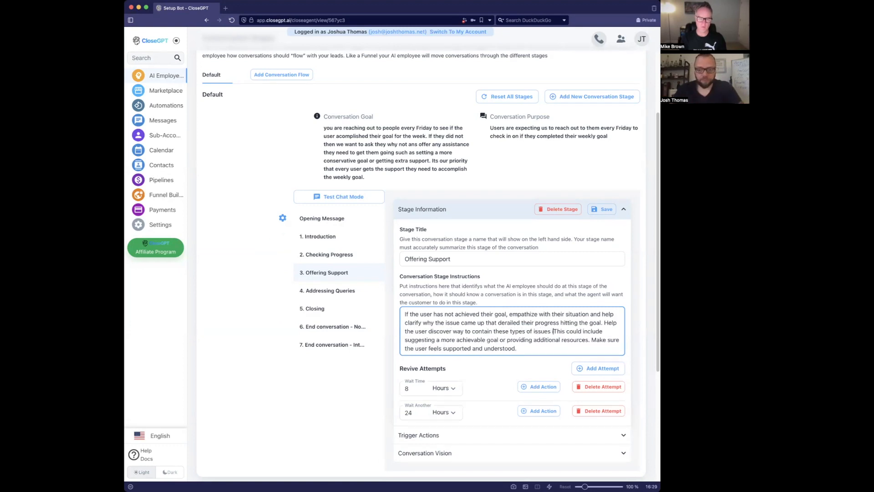
pyautogui.write(' future.')
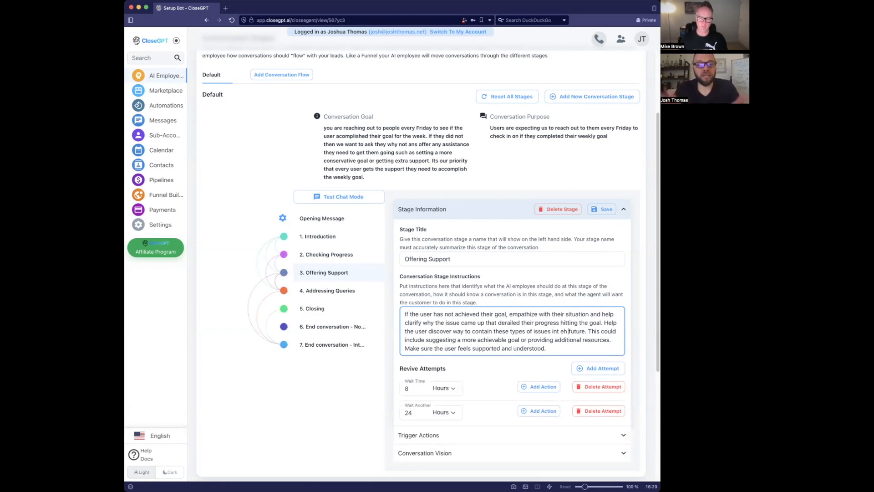
pyautogui.press('BackSpace')
pyautogui.press('BackSpace')
pyautogui.write('t')
pyautogui.press('Right')
pyautogui.press('BackSpace')
pyautogui.press('Right')
pyautogui.write('e')
pyautogui.hotkey('alt', 'Right')
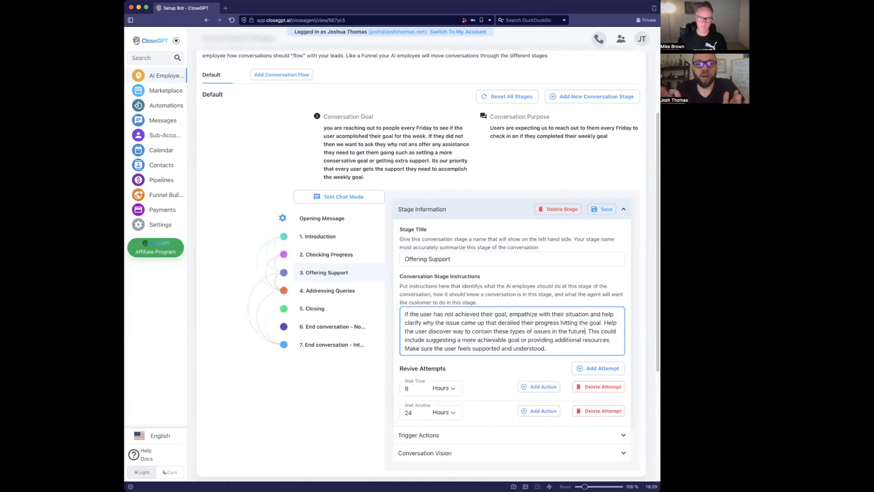
# - Append ', such as offering assistance with prioritization' to that sentence, correcting the misspelled 'offering'
pyautogui.write(', such as')
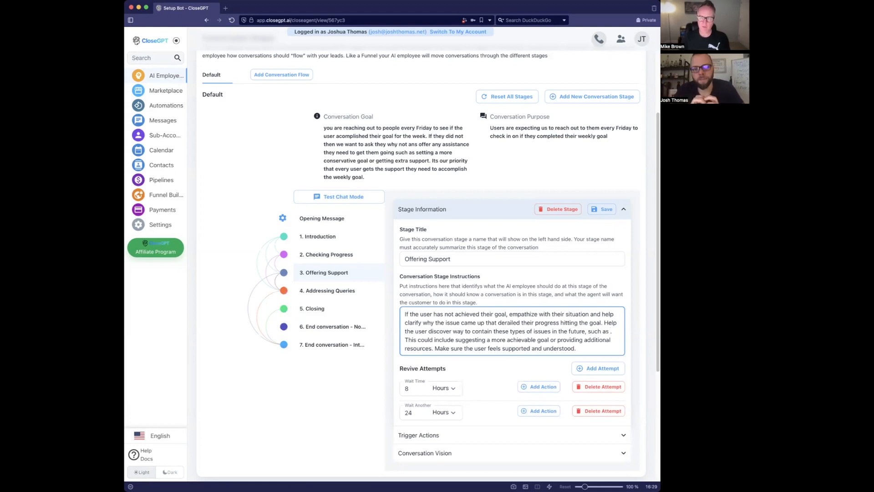
pyautogui.write('offering')
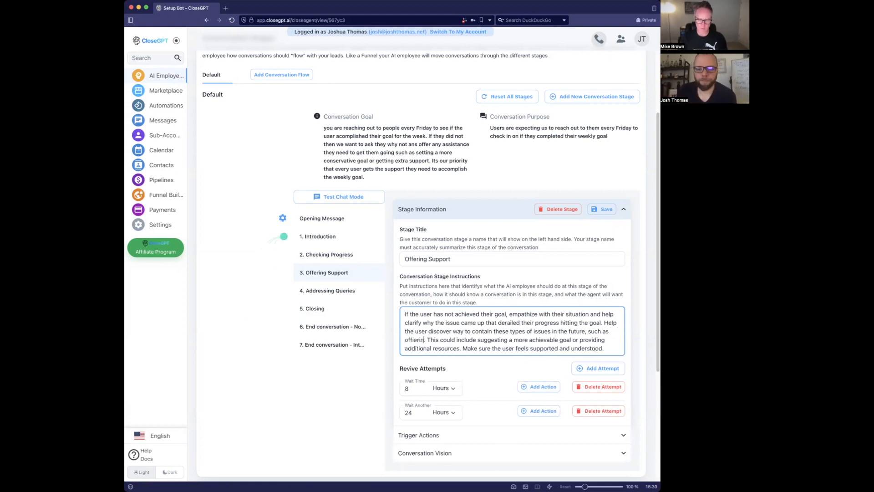
pyautogui.write(' assistance with')
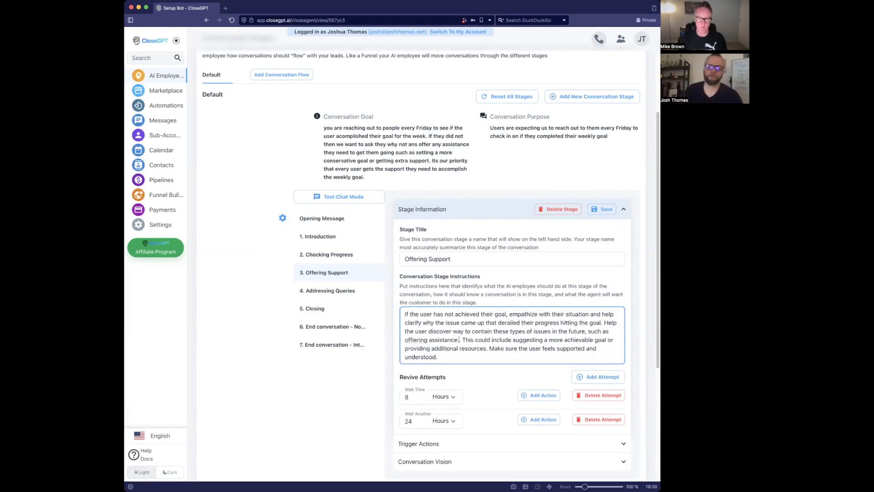
pyautogui.write(' prior')
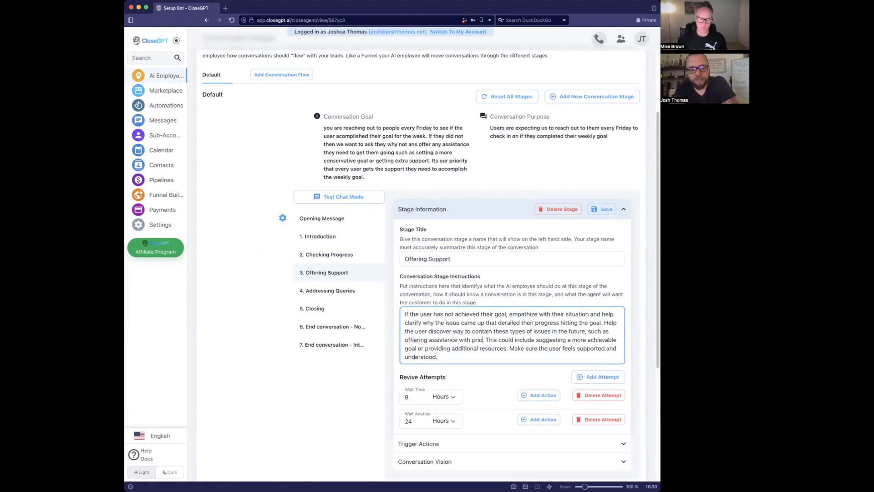
pyautogui.write('itization')
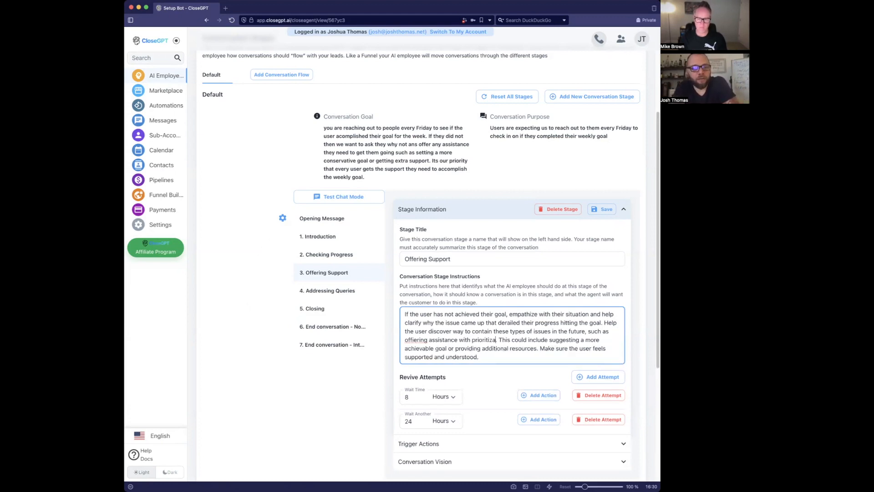
pyautogui.rightClick(423, 340)
pyautogui.press('Escape')
pyautogui.write('offering')
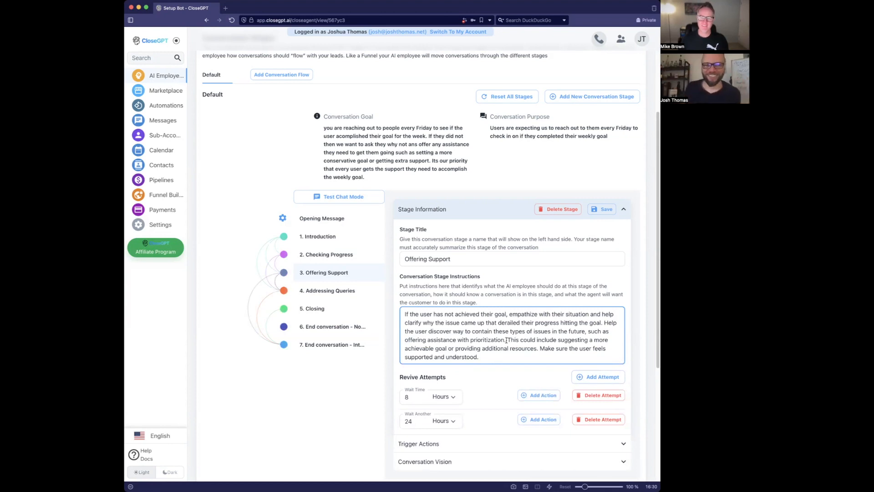
# - Delete the closing sentences from 'This could include' through 'understood.'
pyautogui.moveTo(508, 340); pyautogui.dragTo(518, 358)
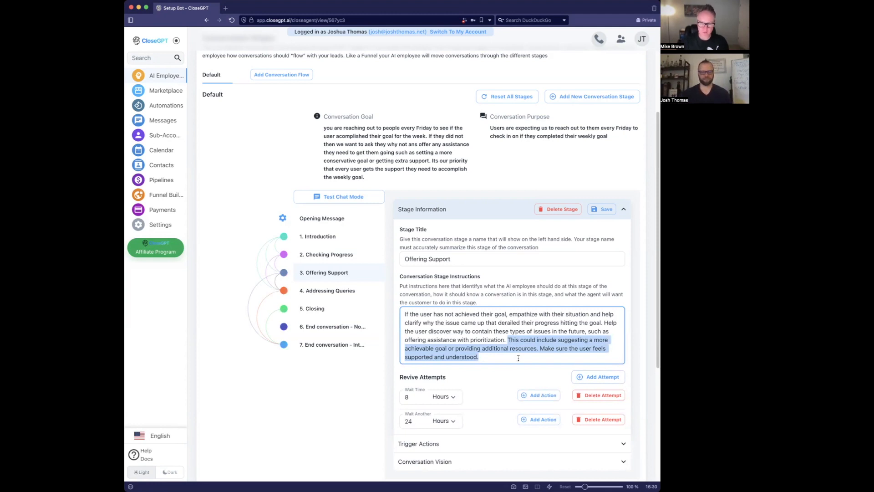
pyautogui.click(517, 356)
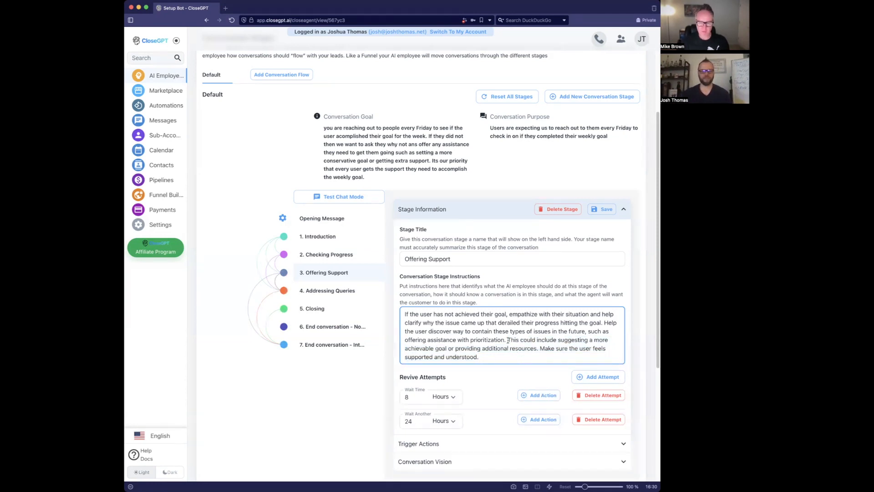
pyautogui.moveTo(509, 340); pyautogui.dragTo(516, 355)
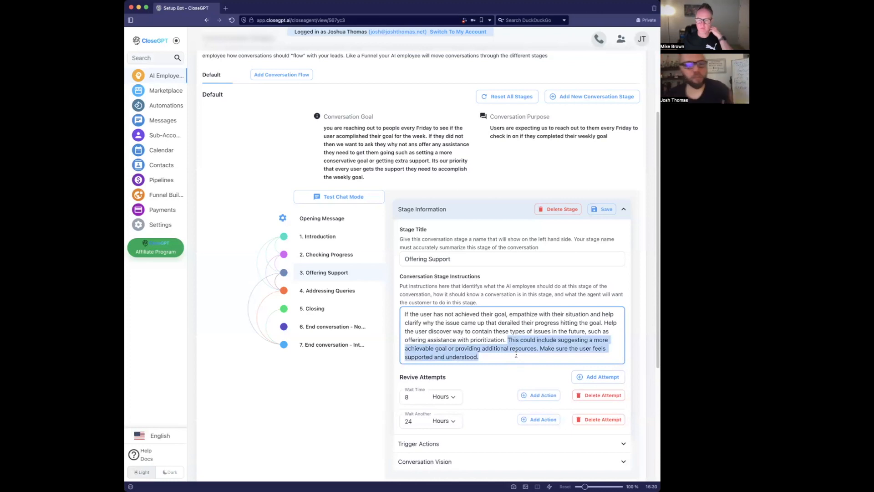
pyautogui.click(517, 356)
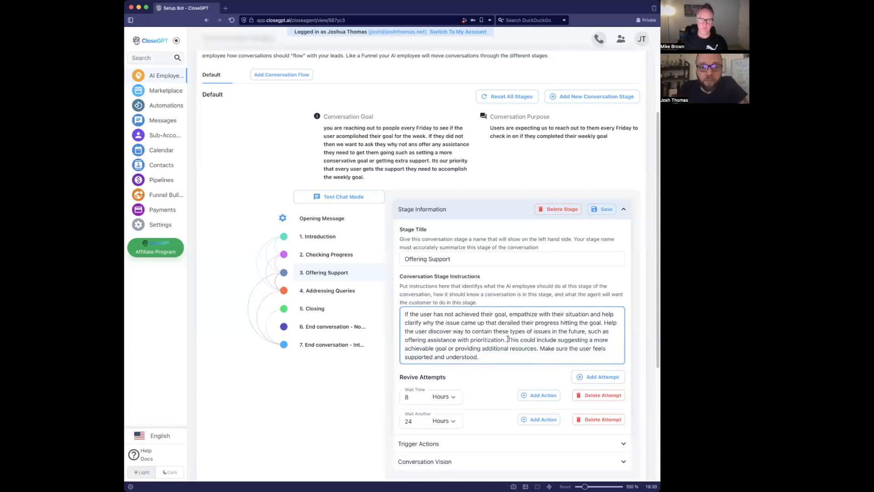
pyautogui.moveTo(508, 340); pyautogui.dragTo(543, 350)
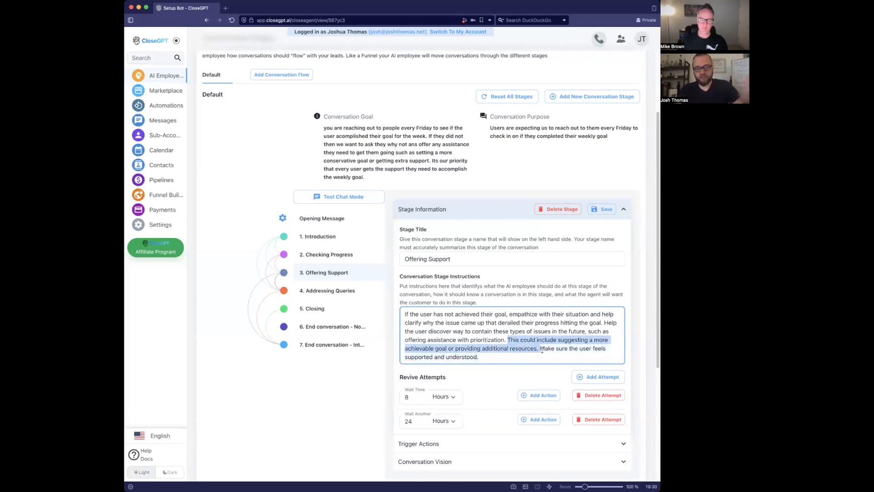
pyautogui.click(540, 356)
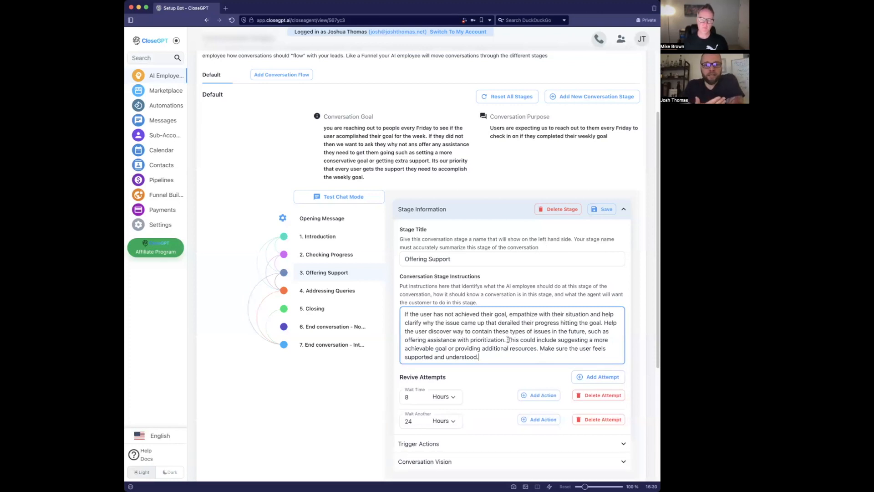
pyautogui.moveTo(508, 339); pyautogui.dragTo(513, 358)
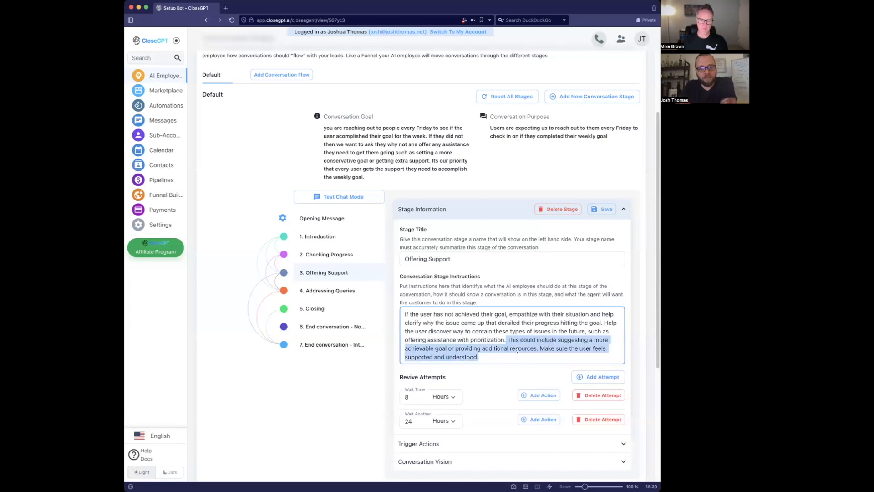
pyautogui.press('BackSpace')
# - Save the stage and review the trimmed instructions ending at 'prioritization'
pyautogui.click(603, 209)
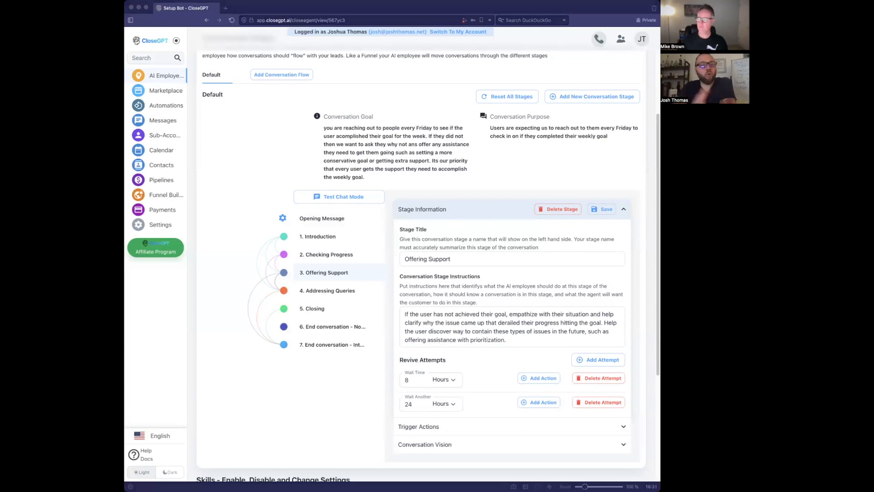
pyautogui.click(450, 281)
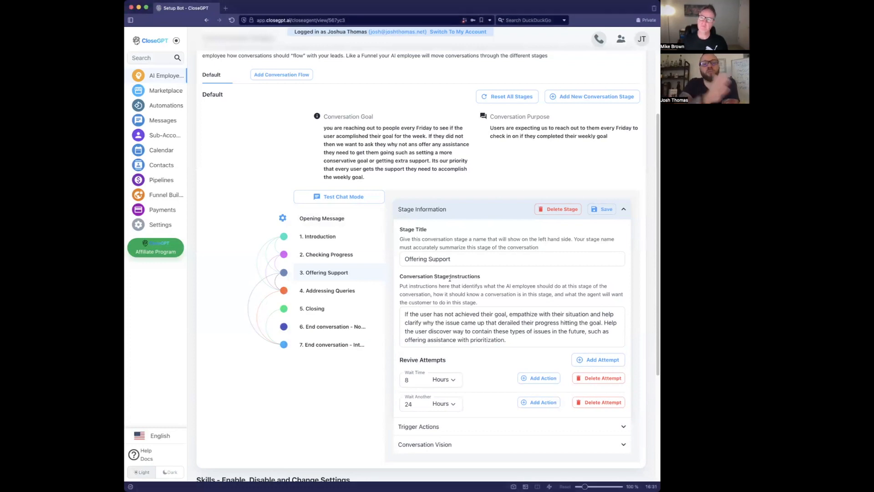
pyautogui.click(518, 337)
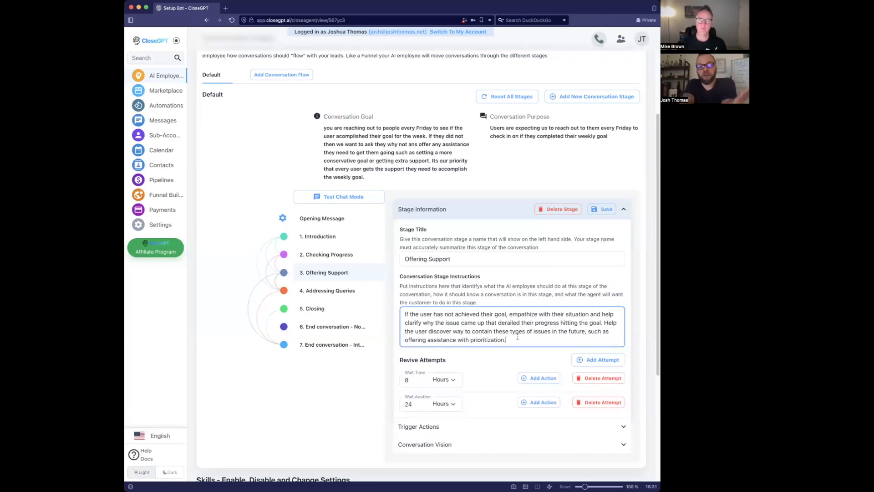
pyautogui.press('Return')
pyautogui.press('Return')
pyautogui.write('S')
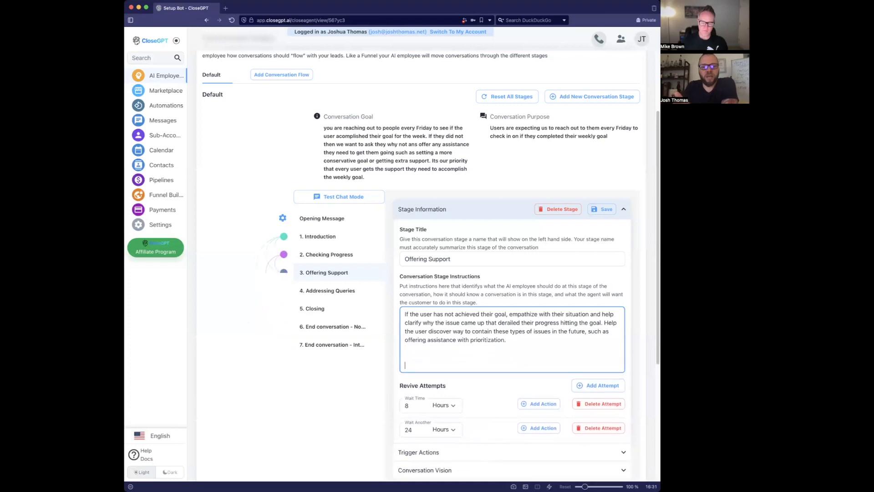
pyautogui.write('uch')
pyautogui.press('BackSpace')
pyautogui.press('BackSpace')
pyautogui.press('BackSpace')
pyautogui.press('BackSpace')
pyautogui.press('BackSpace')
pyautogui.press('BackSpace')
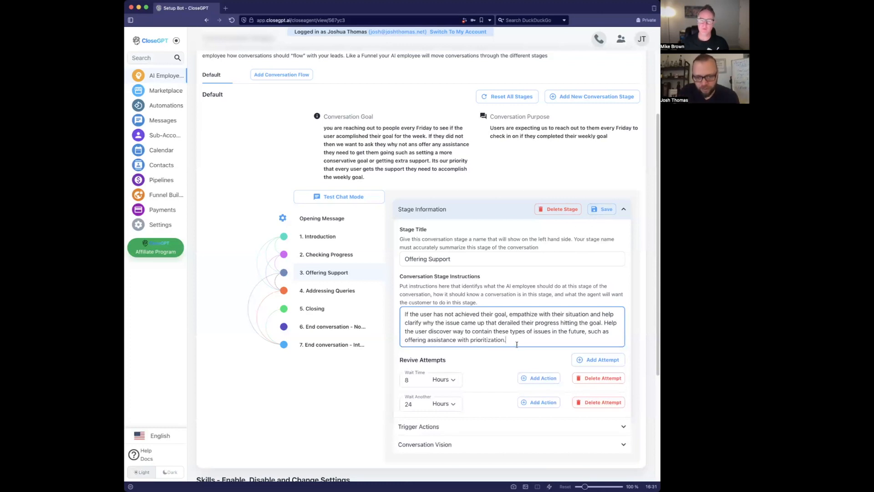
pyautogui.moveTo(517, 344); pyautogui.dragTo(401, 310)
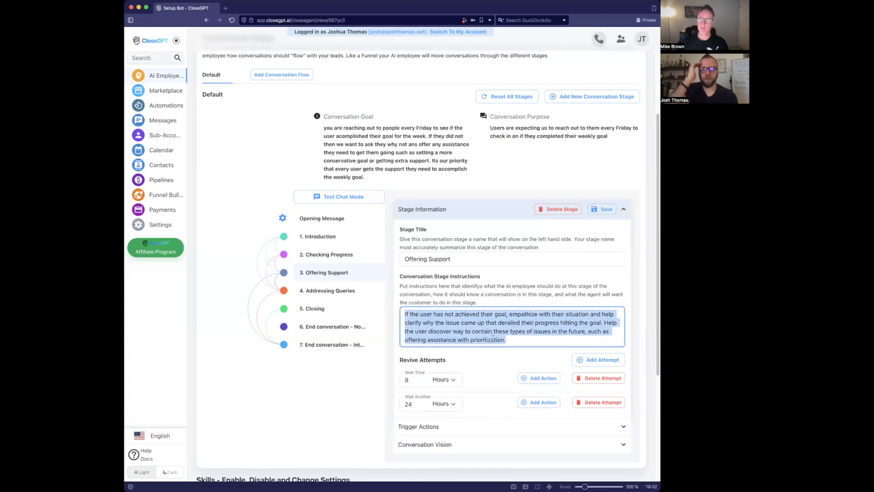
pyautogui.click(513, 342)
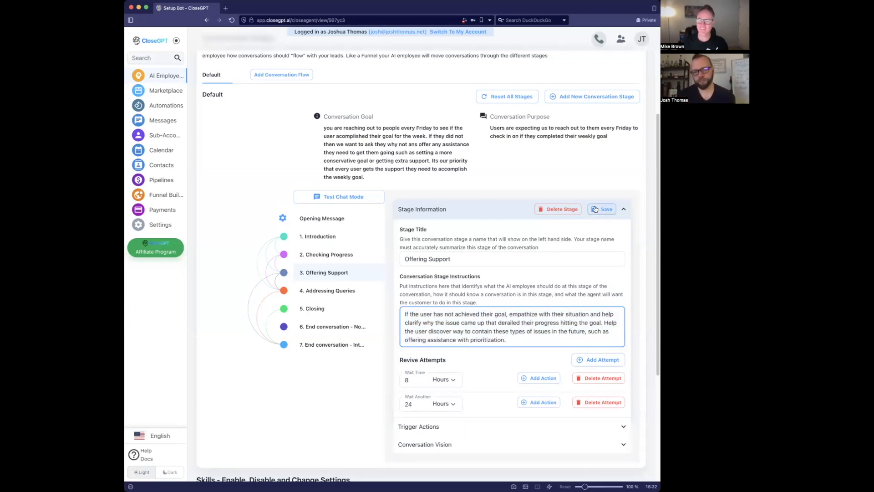
# - Save the revised Offering Support stage and copy the earlier customer-issue reply from the test chat
pyautogui.click(608, 211)
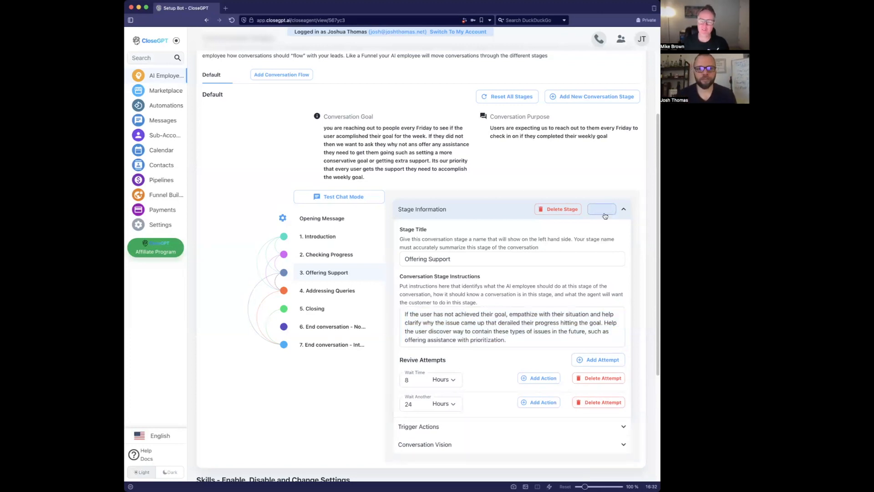
pyautogui.click(349, 196)
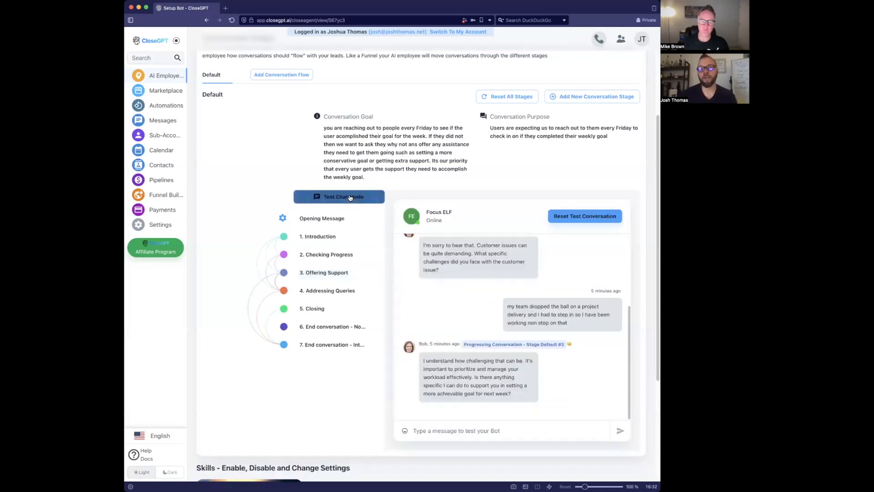
pyautogui.scroll(2, 556, 310)
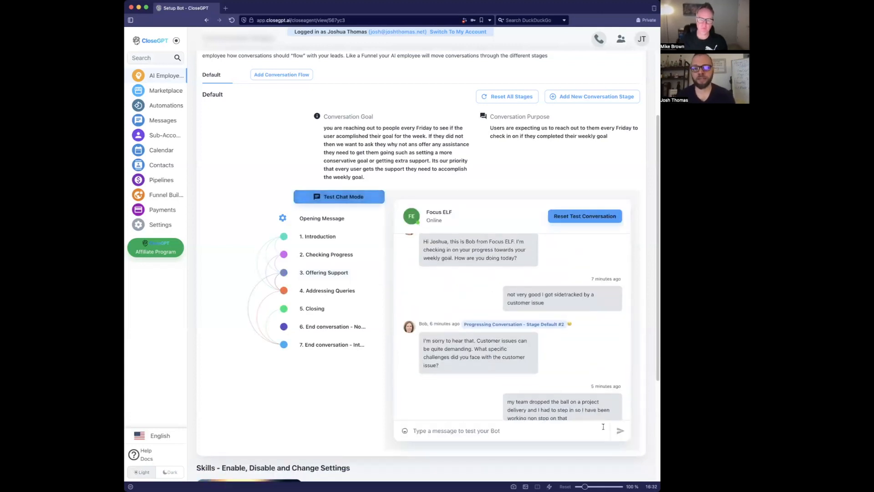
pyautogui.scroll(-2, 591, 392)
pyautogui.moveTo(573, 348); pyautogui.dragTo(499, 327)
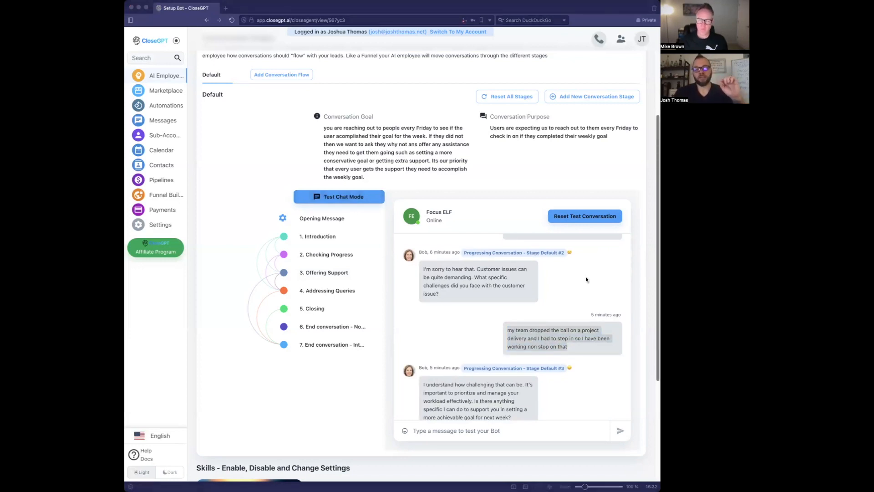
pyautogui.scroll(2, 546, 296)
pyautogui.click(545, 299)
pyautogui.moveTo(545, 300); pyautogui.dragTo(508, 289)
pyautogui.press('super+c')
# - Reset the test chat, resend the customer-issue and project-delivery replies to Bob, then open Offering Support
pyautogui.click(595, 217)
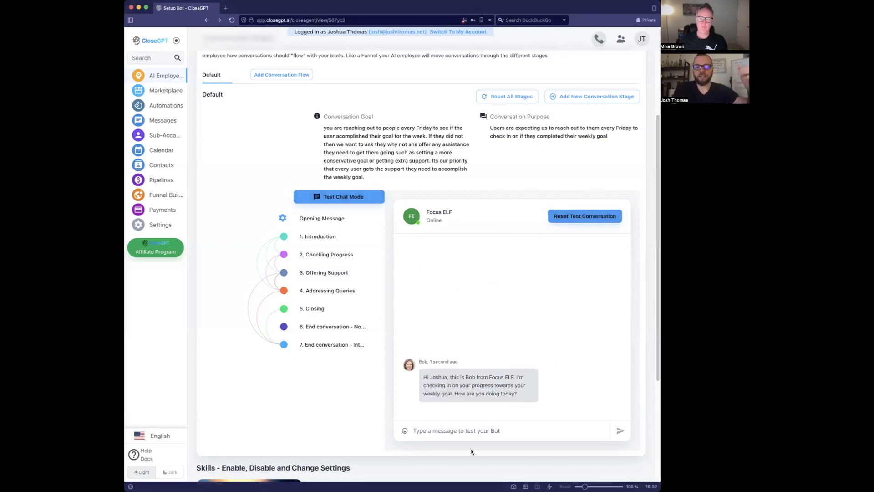
pyautogui.click(475, 435)
pyautogui.press('super+v')
pyautogui.press('Return')
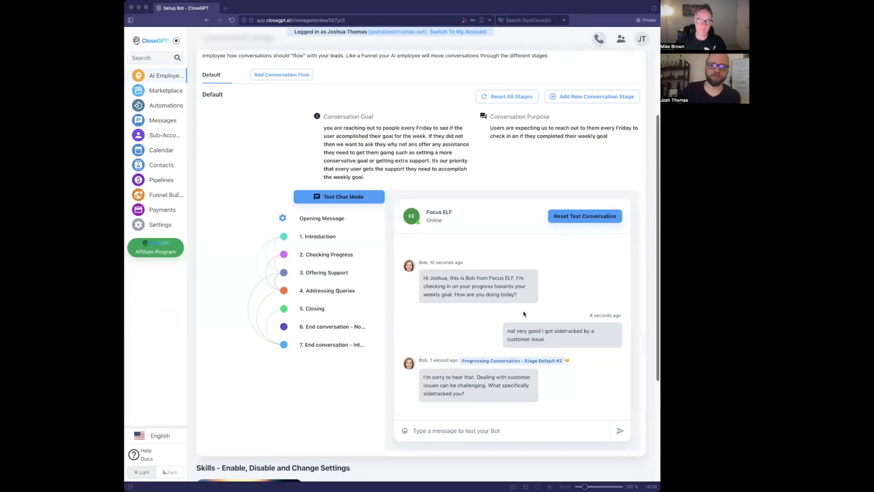
pyautogui.click(429, 432)
pyautogui.press('super+v')
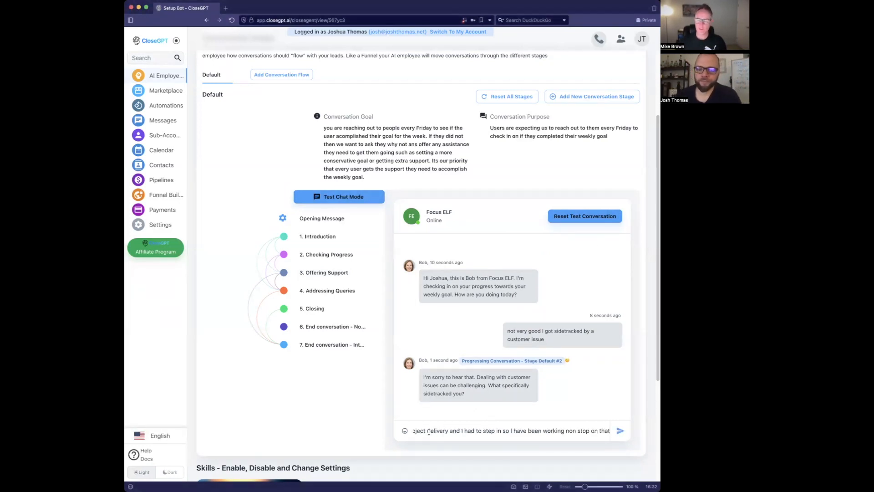
pyautogui.press('Return')
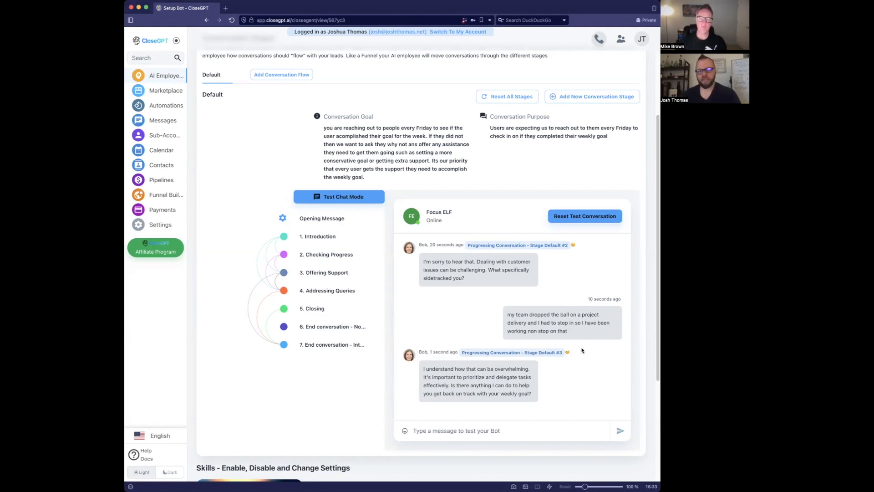
pyautogui.click(339, 283)
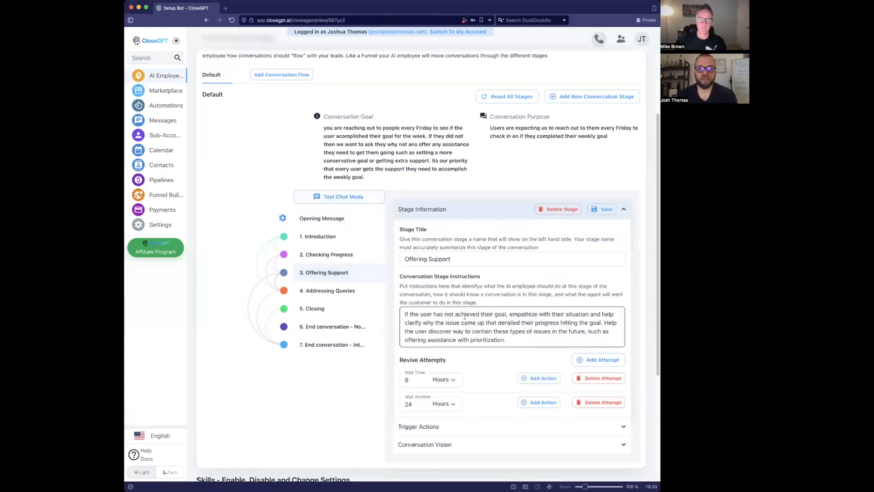
# - Return to the test chat, check the Opening Message, then open stage 2 Checking Progress
pyautogui.click(322, 196)
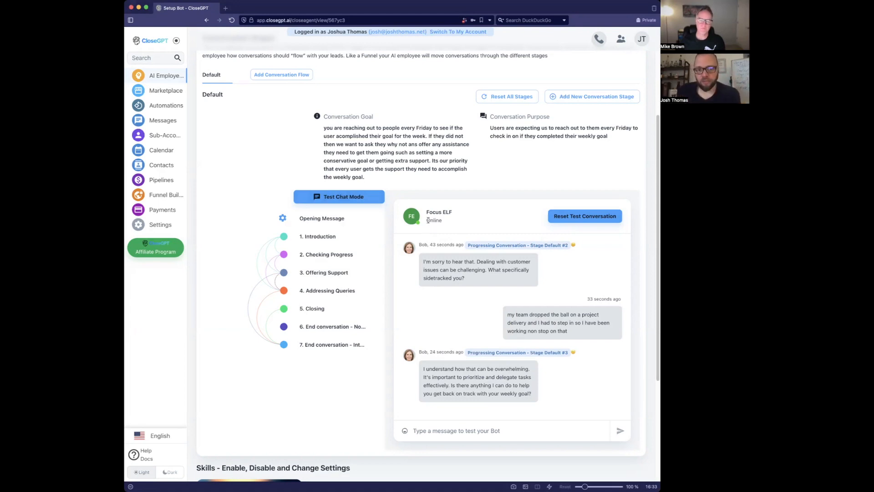
pyautogui.click(357, 219)
pyautogui.click(345, 257)
pyautogui.click(344, 271)
pyautogui.click(343, 262)
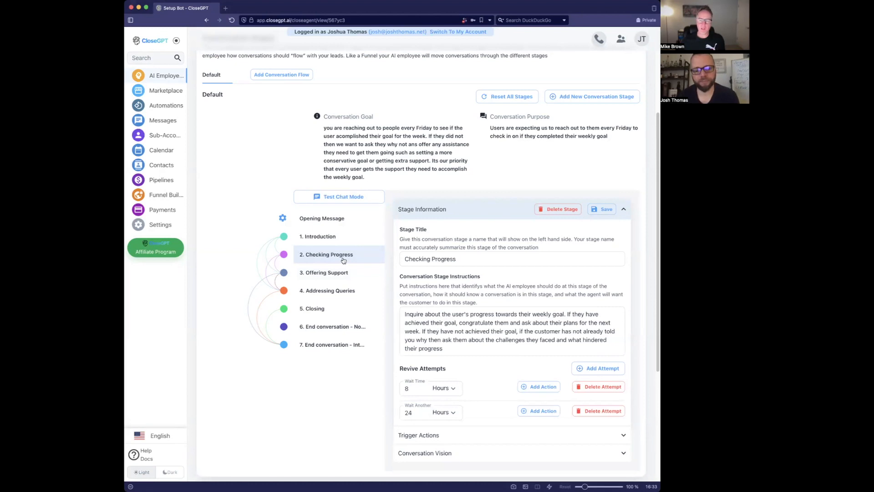
# - Reread the Checking Progress instructions and the test chat, then reopen stage 3 Offering Support
pyautogui.click(477, 320)
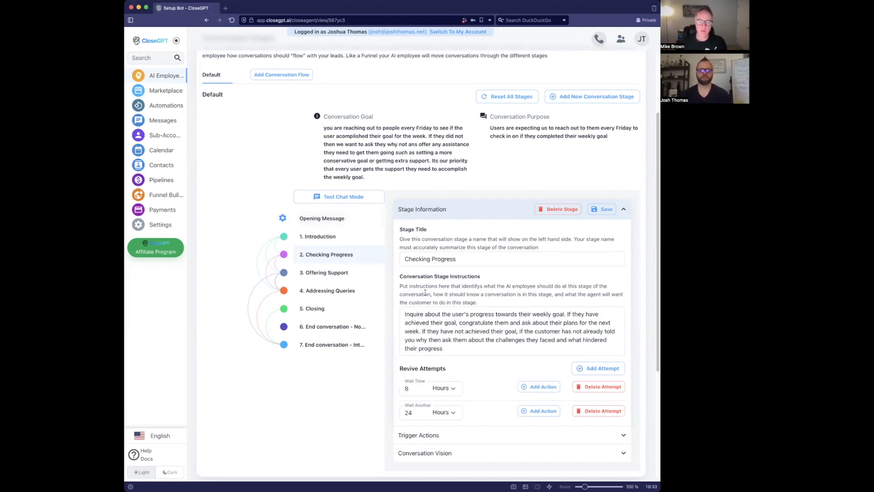
pyautogui.tripleClick(445, 346)
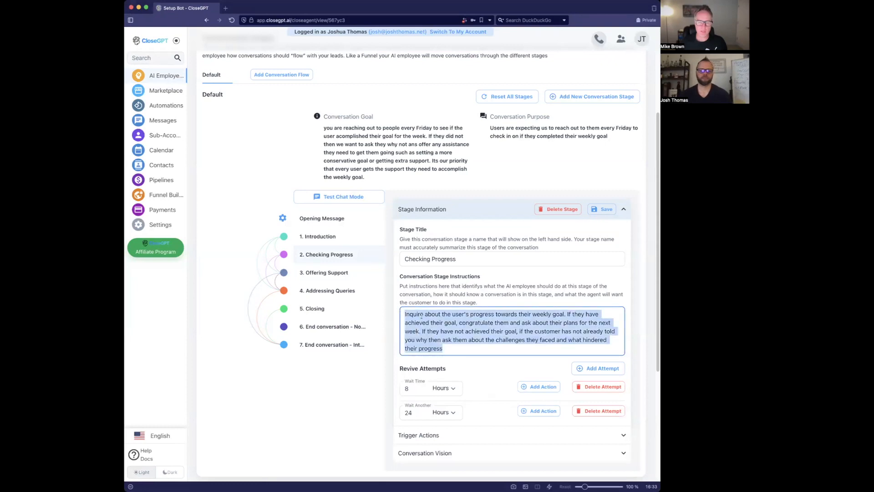
pyautogui.click(422, 314)
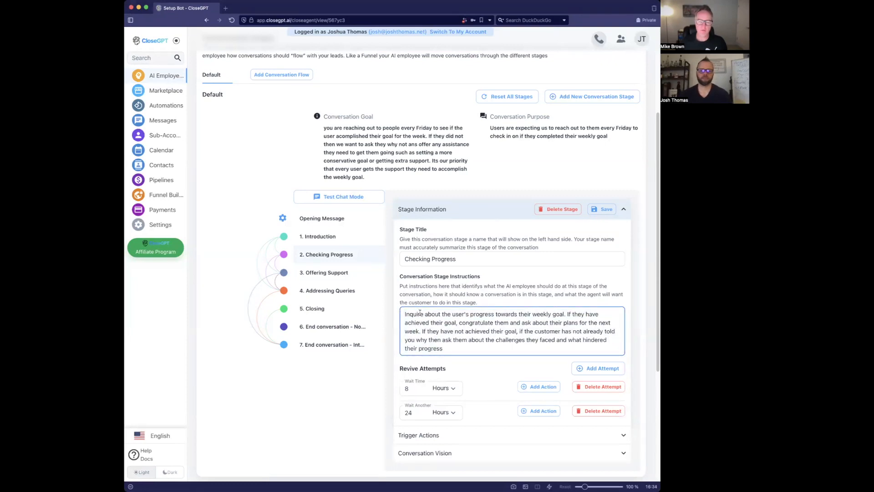
pyautogui.click(352, 197)
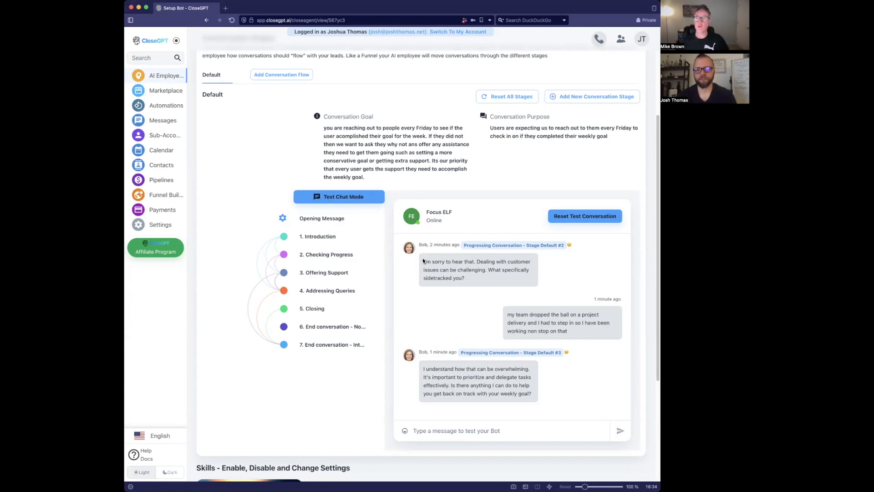
pyautogui.click(348, 259)
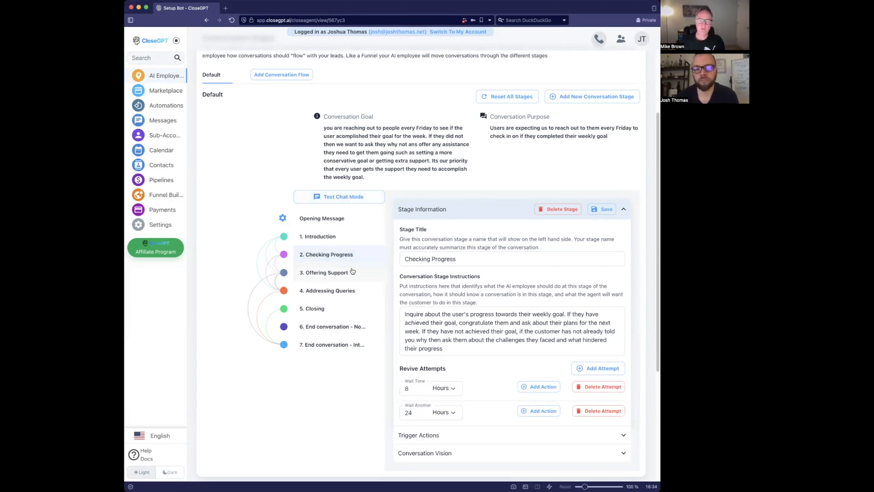
pyautogui.click(354, 272)
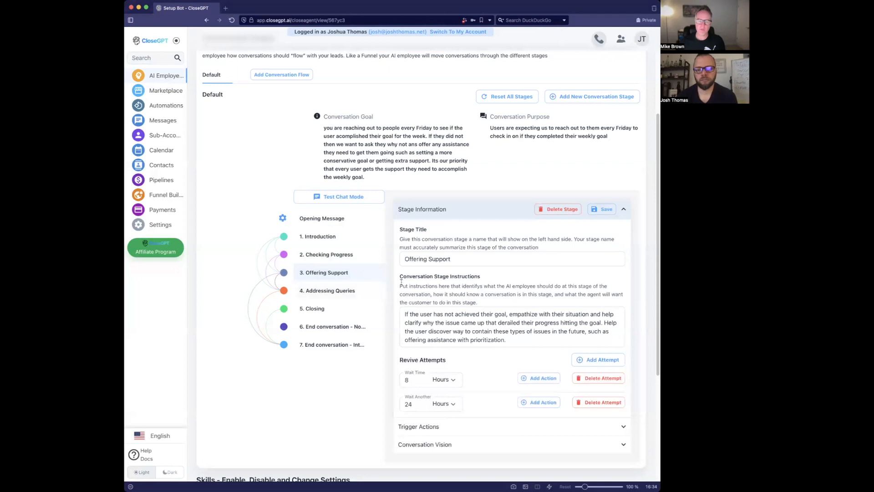
# - Add an Add Tag trigger action to the Offering Support stage
pyautogui.click(433, 314)
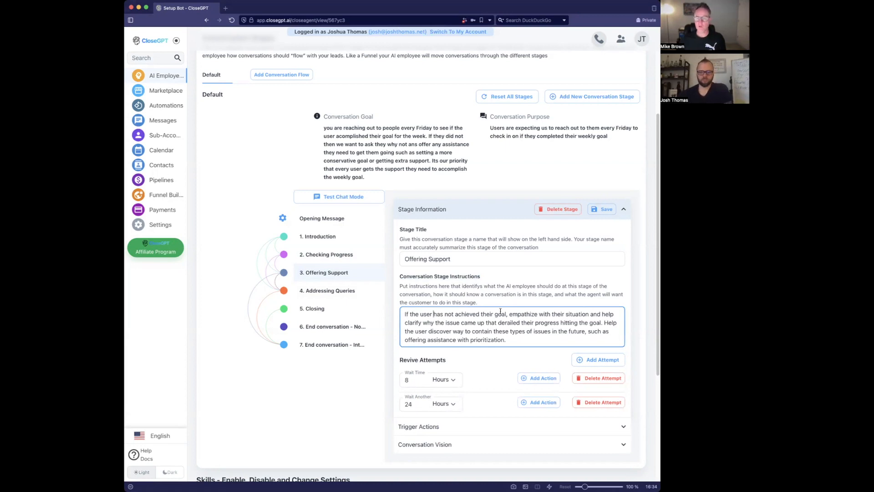
pyautogui.scroll(-2, 499, 365)
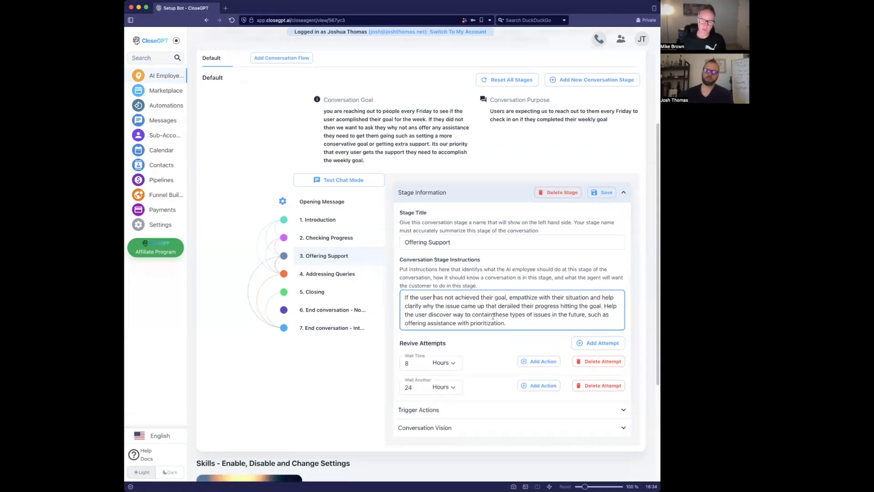
pyautogui.click(500, 416)
pyautogui.click(590, 241)
pyautogui.click(579, 270)
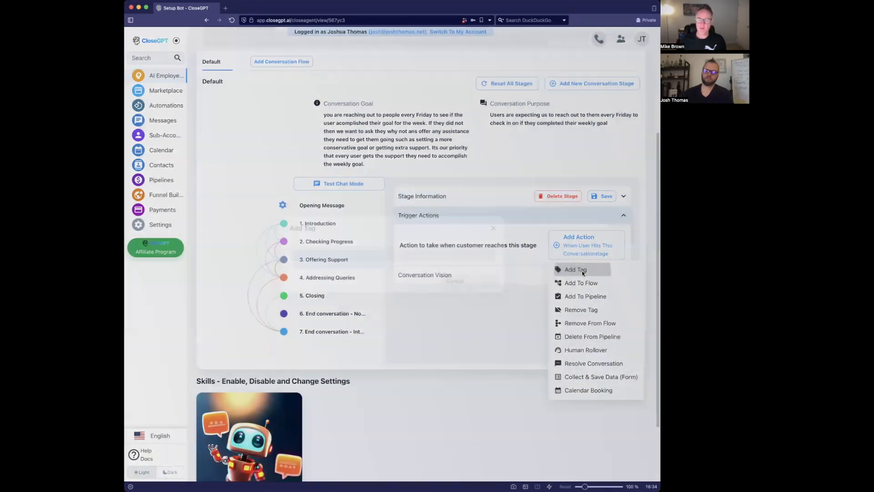
# - Set the trigger's tag to 'Goal Not Met', confirm it, then go to the Contacts page
pyautogui.click(423, 254)
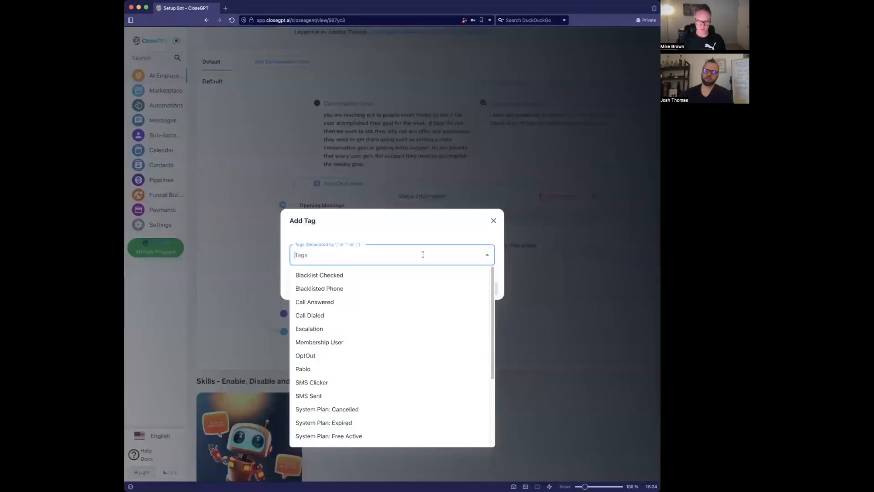
pyautogui.write('Goal Not Met')
pyautogui.press('Return')
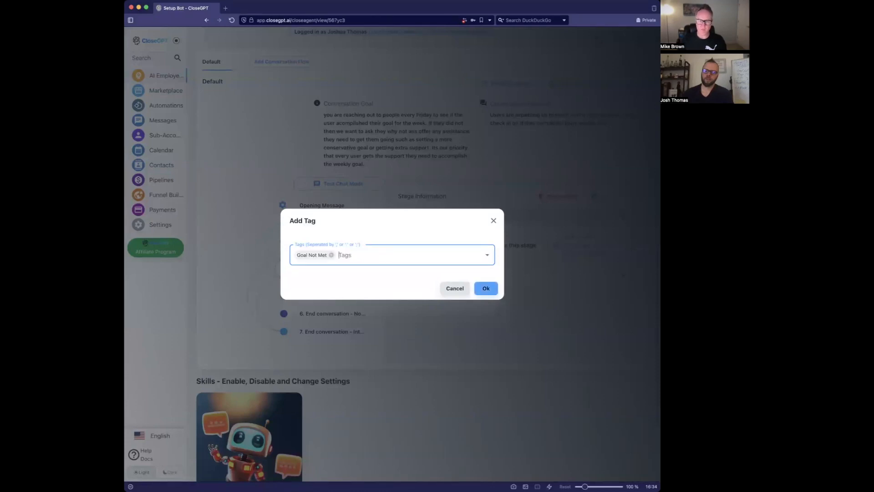
pyautogui.click(486, 289)
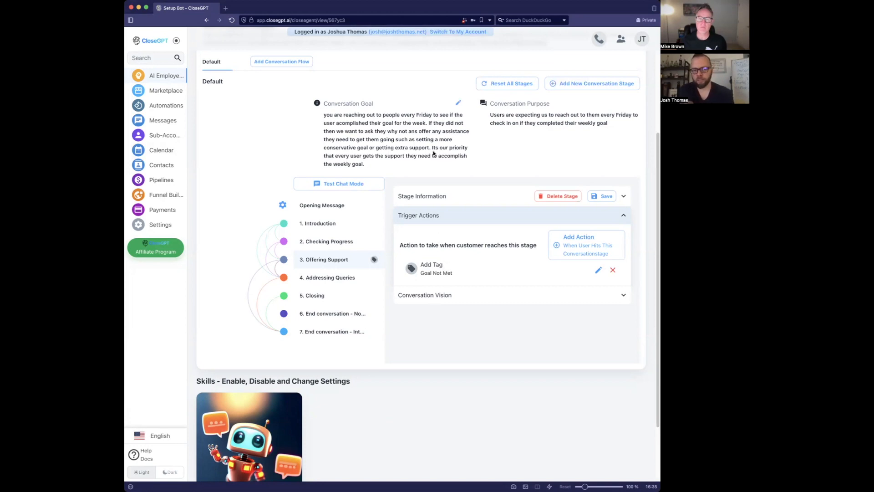
pyautogui.click(183, 168)
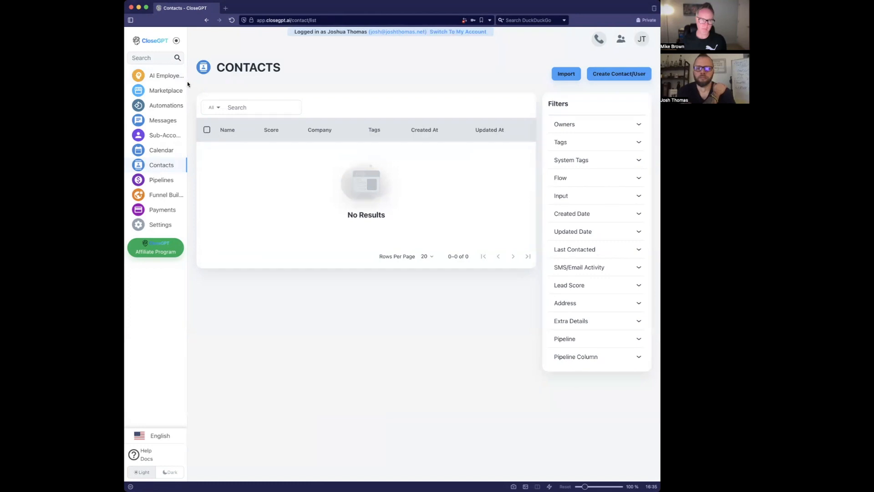
pyautogui.press('super+Left')
pyautogui.scroll(-3, 371, 206)
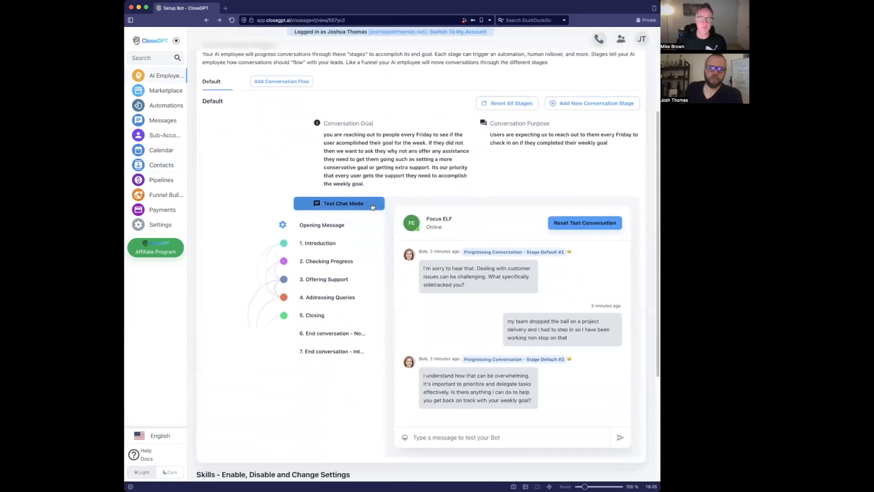
pyautogui.scroll(-2, 289, 219)
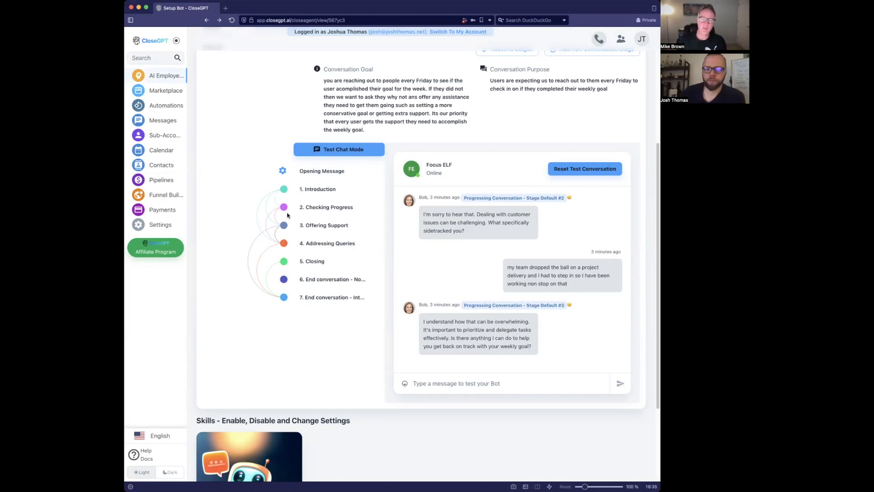
pyautogui.scroll(5, 431, 104)
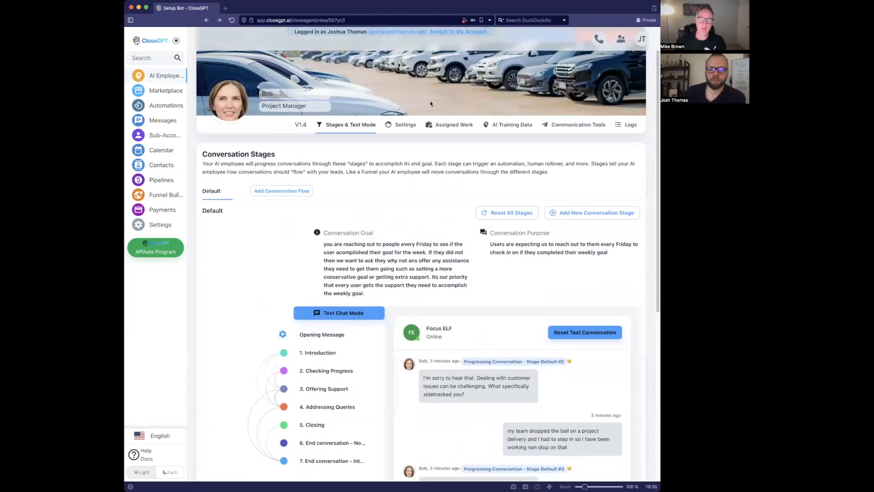
pyautogui.click(565, 132)
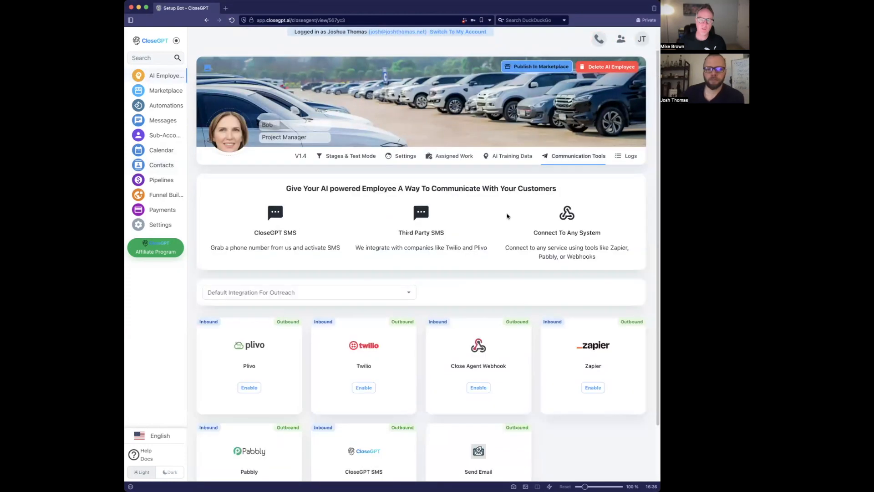
pyautogui.scroll(-2, 507, 213)
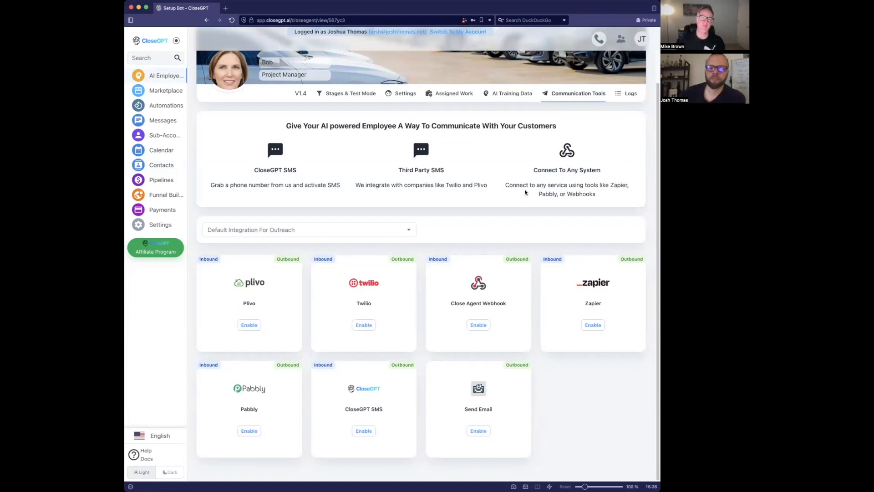
pyautogui.click(347, 95)
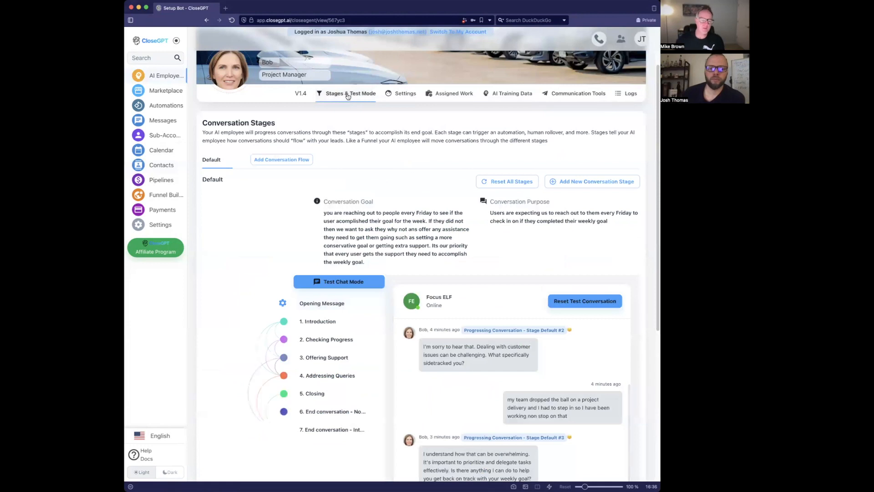